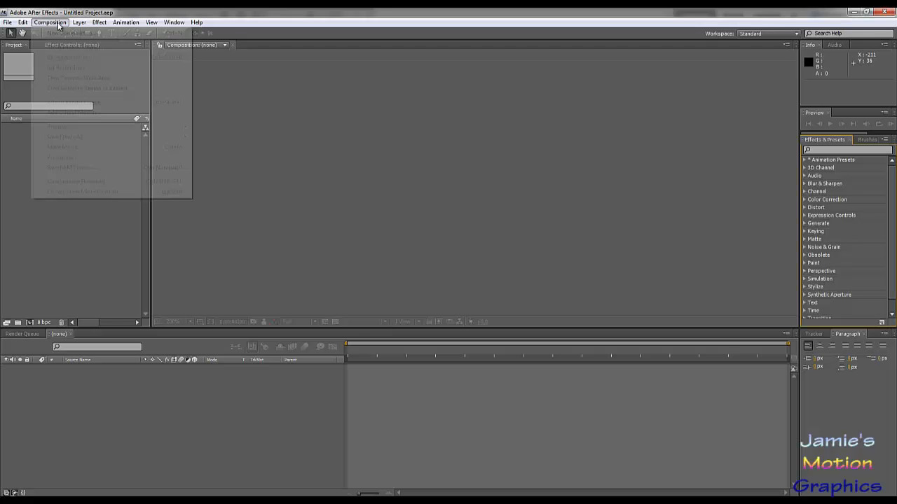
Create a new 2560 x 2160 px composition at 30 frames per second with a duration of 0:00:30:00.
left_click(67, 31)
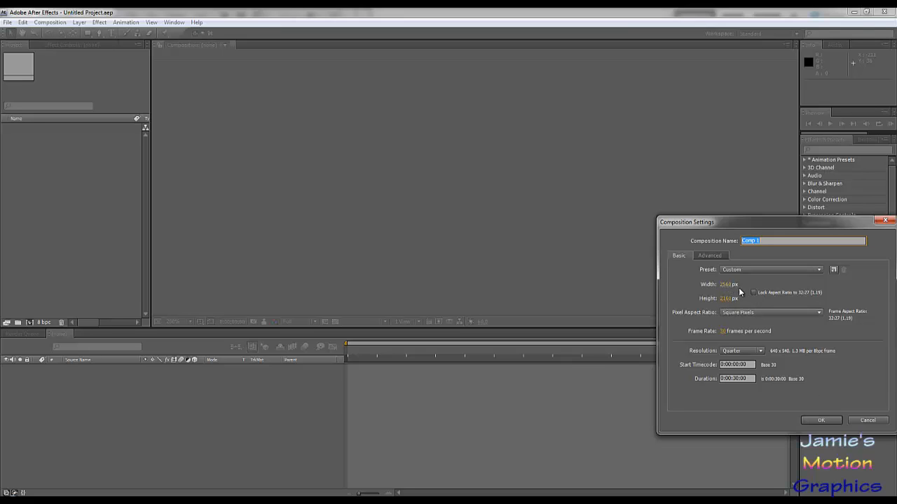
left_click(821, 420)
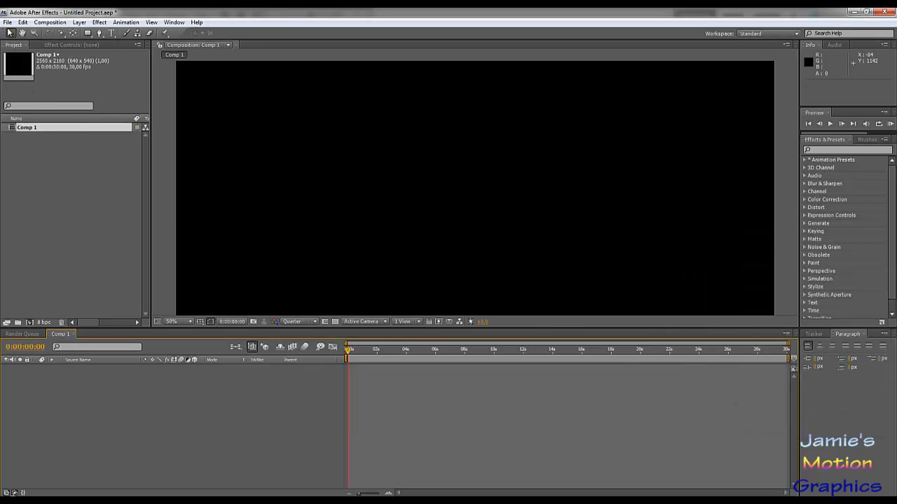
Import CardboardTextureBig.jpg from the 14 Paper Simulation folder and add it as a layer to the composition.
left_click(7, 22)
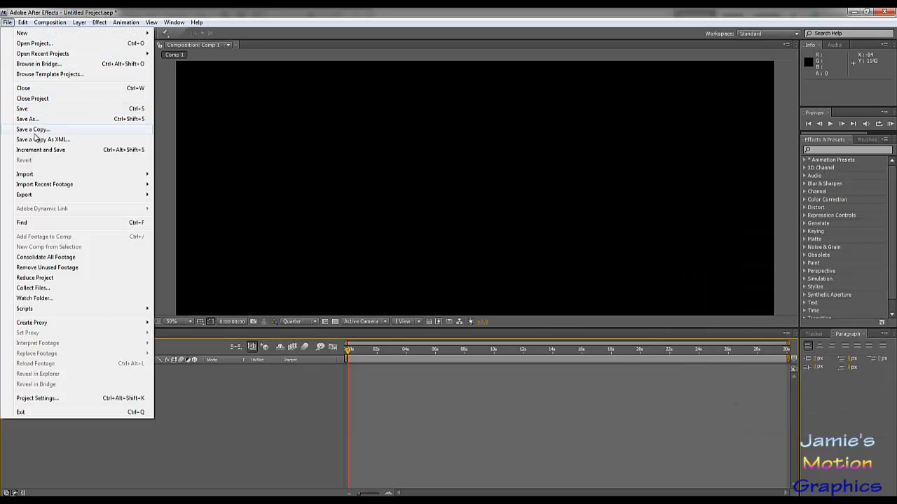
mouse_move(49, 175)
left_click(194, 177)
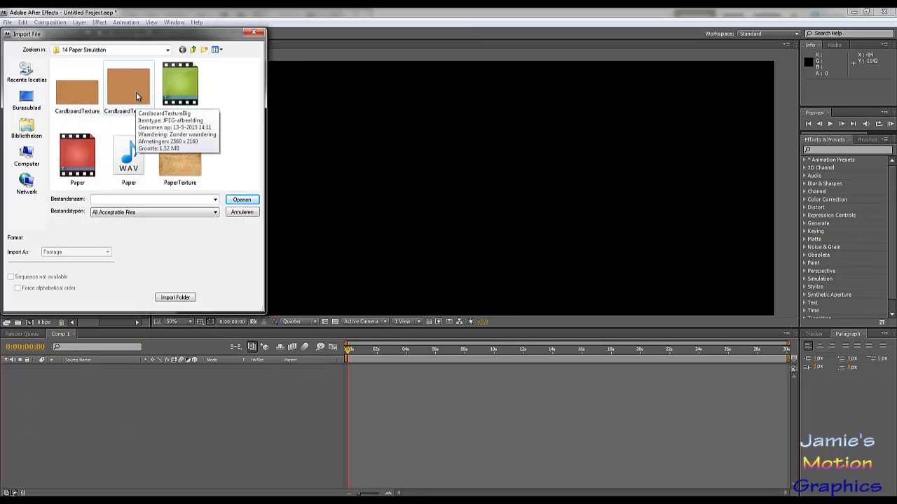
double_click(137, 96)
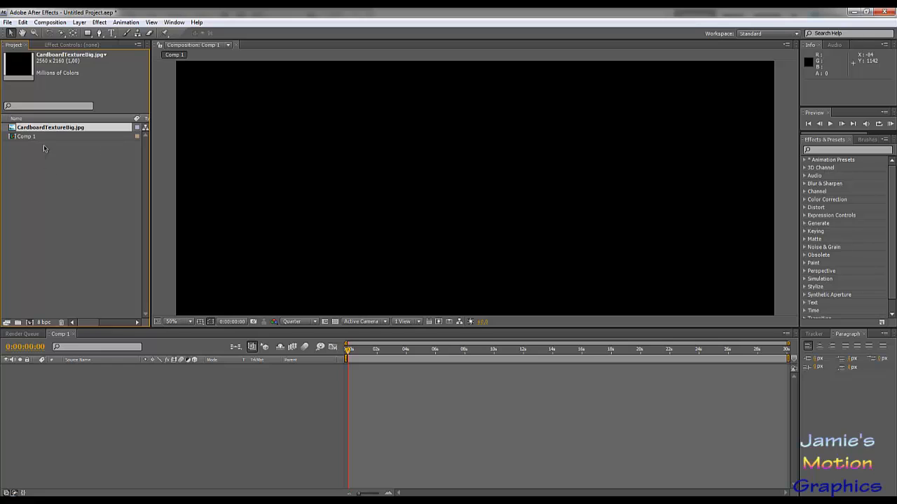
left_click_drag(47, 130, 79, 387)
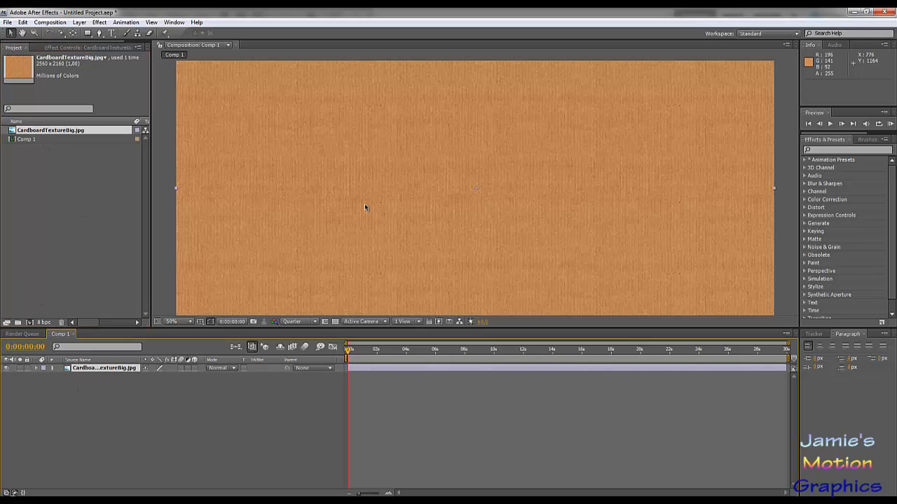
scroll(364, 203, "down", 2)
scroll(365, 209, "down", 1)
scroll(366, 209, "up", 1)
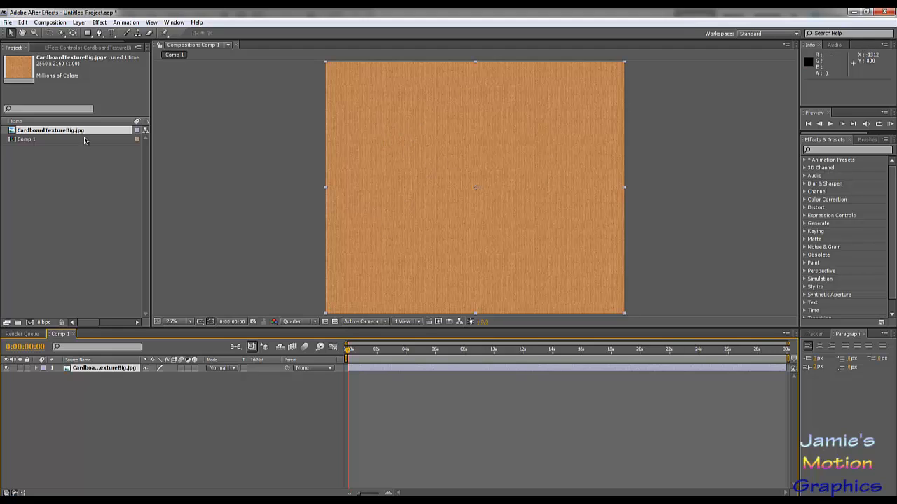
Create a second composition with a width of 1280 px and a height of 720 px.
left_click(50, 22)
left_click(70, 32)
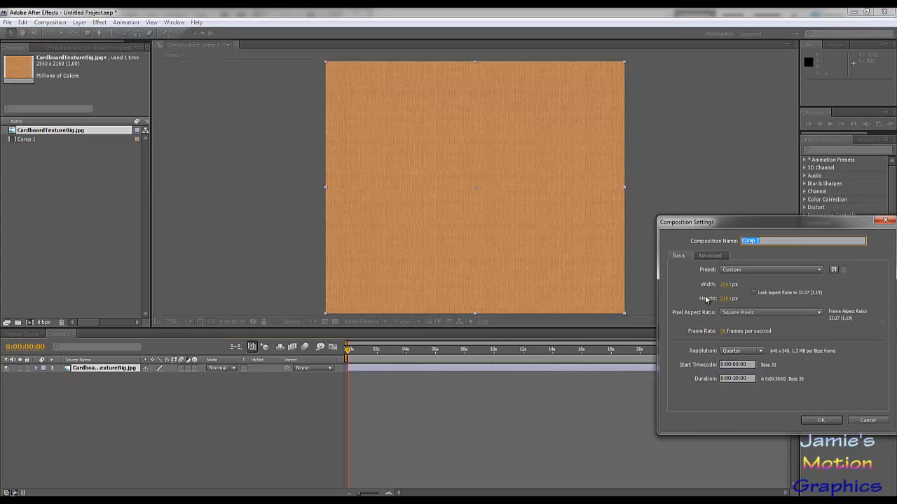
double_click(732, 285)
type("1280")
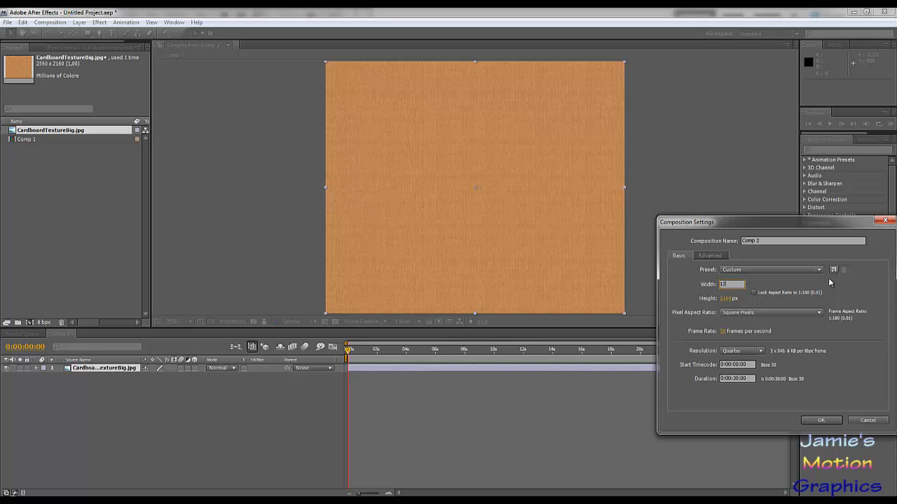
key("Tab")
type("720")
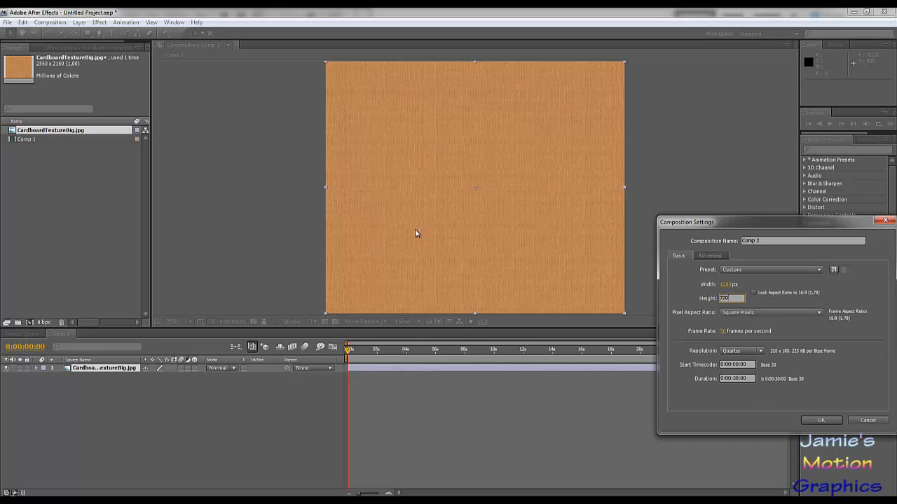
left_click(821, 420)
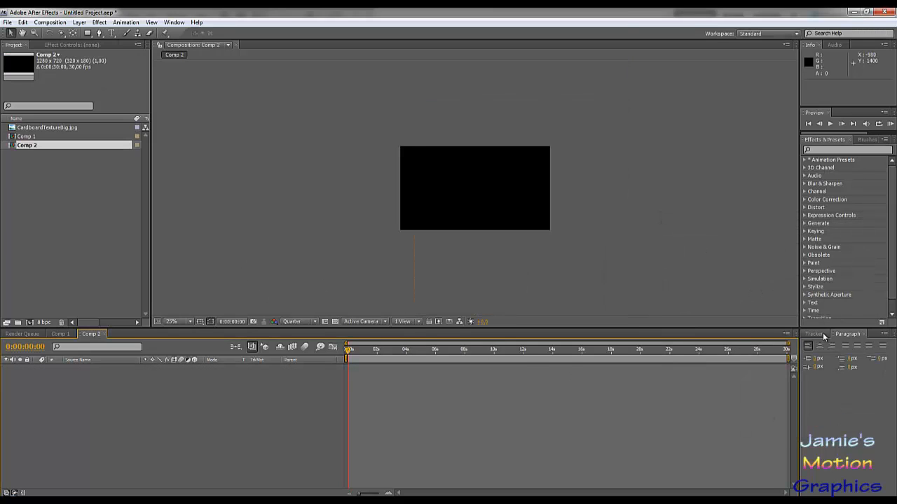
Nest Comp 1 as a layer inside the 1280 x 720 composition.
left_click_drag(788, 345, 457, 344)
key("period")
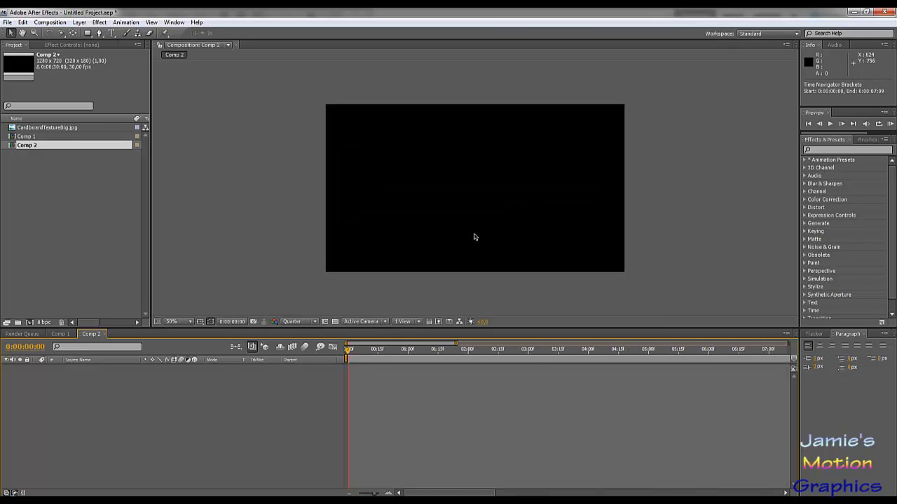
mouse_move(484, 230)
left_mouse_down()
mouse_move(467, 262)
mouse_move(472, 224)
left_mouse_up()
scroll(472, 224, "up", 2)
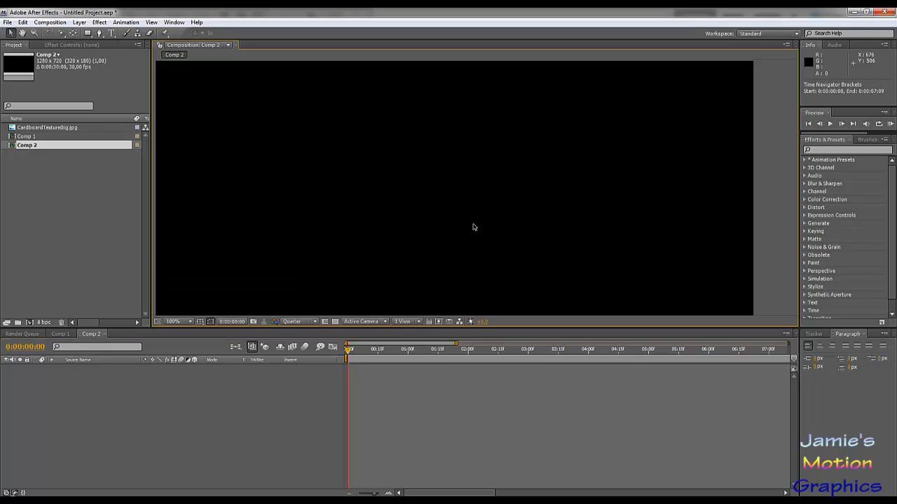
scroll(471, 227, "down", 2)
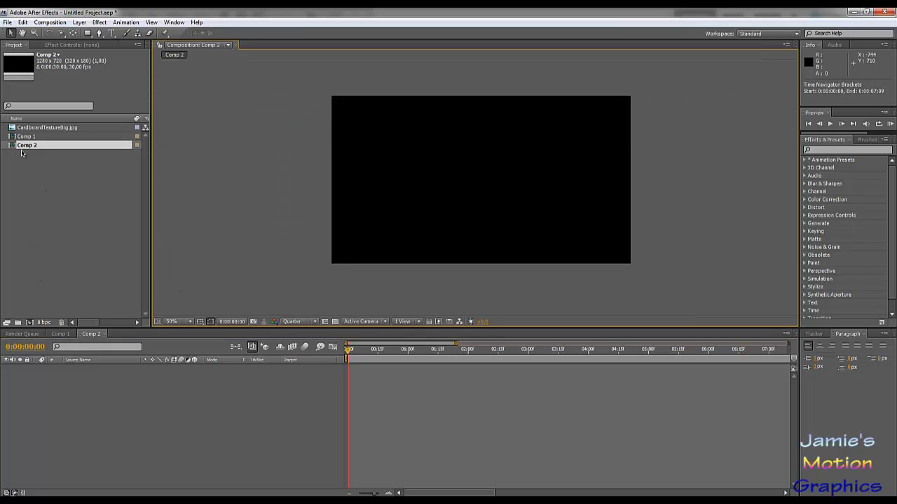
left_click_drag(26, 137, 69, 411)
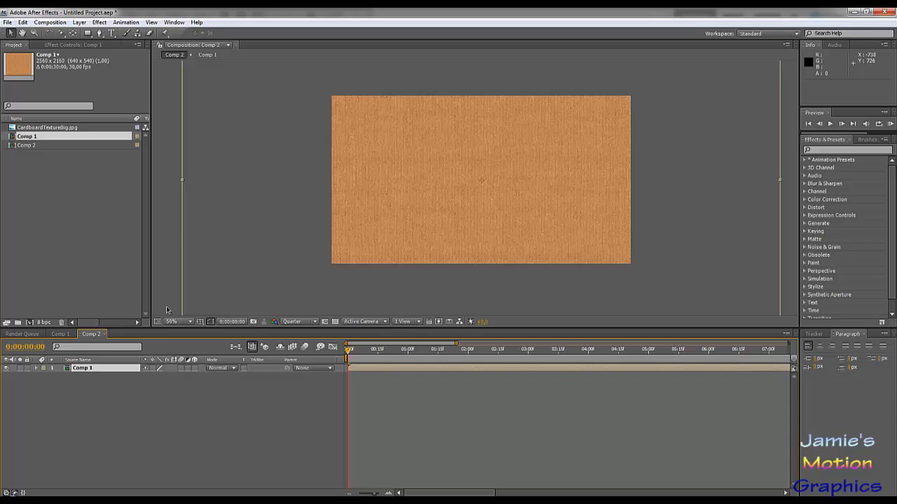
Create a third composition at 1280 x 720 px and nest Comp 2 in it as a layer.
left_click(50, 22)
left_click(70, 34)
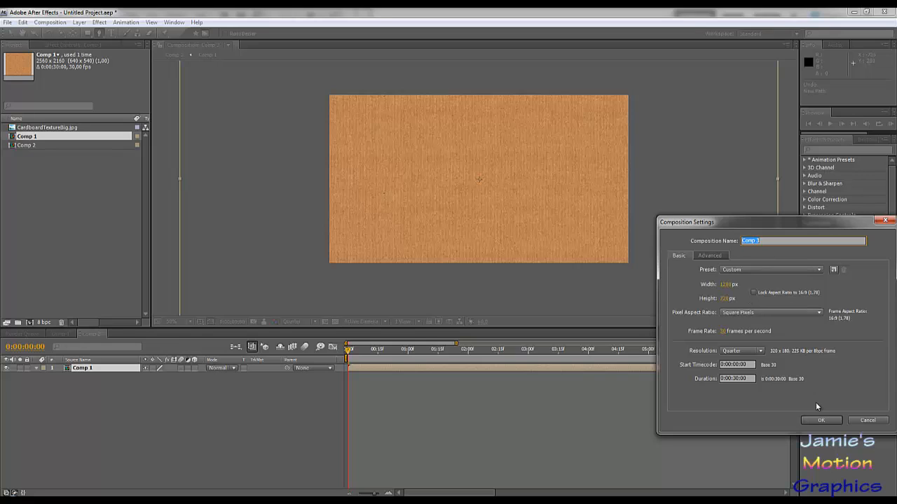
left_click(820, 420)
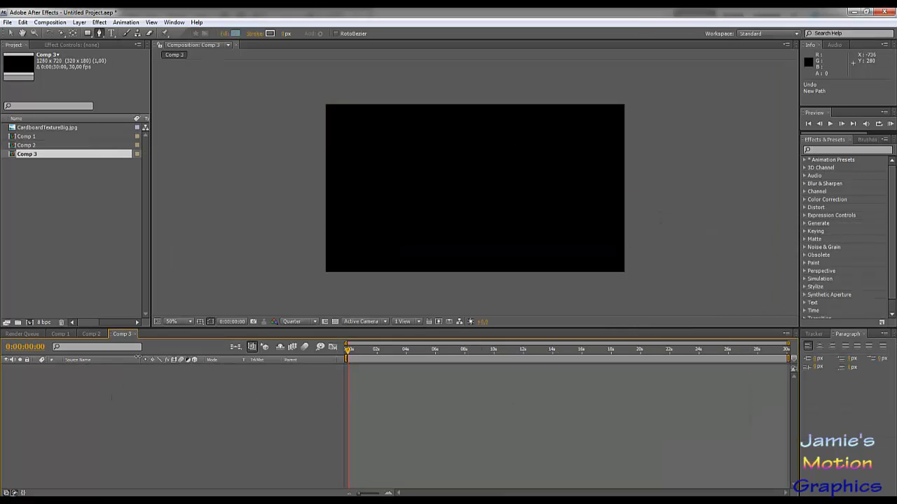
left_click_drag(27, 146, 103, 390)
left_click(60, 335)
left_click(91, 334)
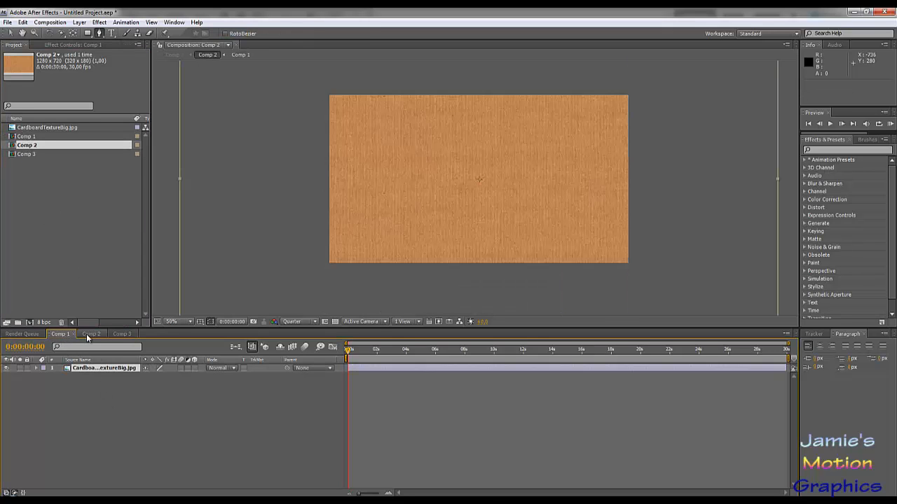
left_click(120, 334)
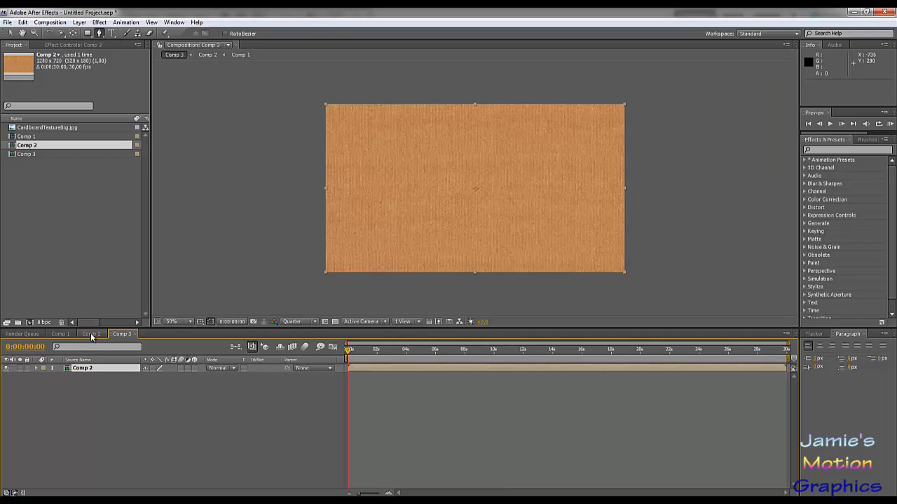
Try a closed four-point Pen tool mask on the Comp 1 layer in Comp 2, left of the frame's centre.
left_click(94, 334)
scroll(391, 263, "down", 2)
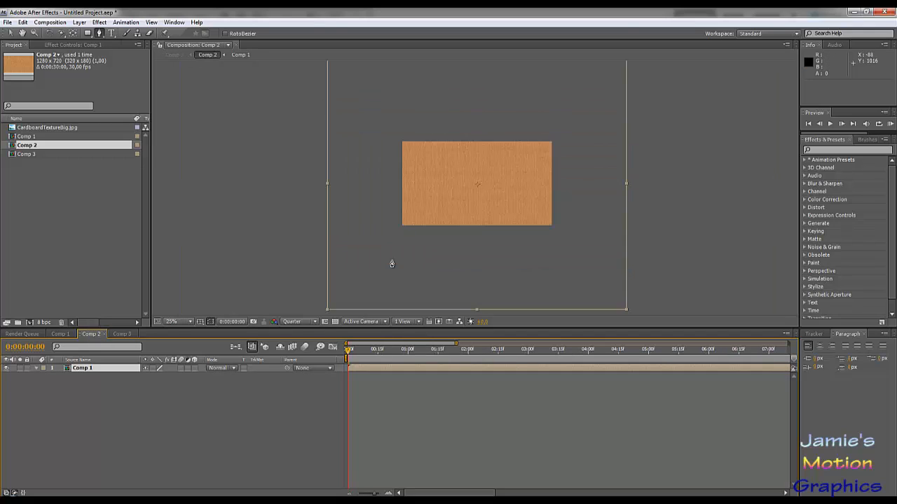
scroll(391, 263, "up", 2)
left_click(374, 146)
left_click(370, 199)
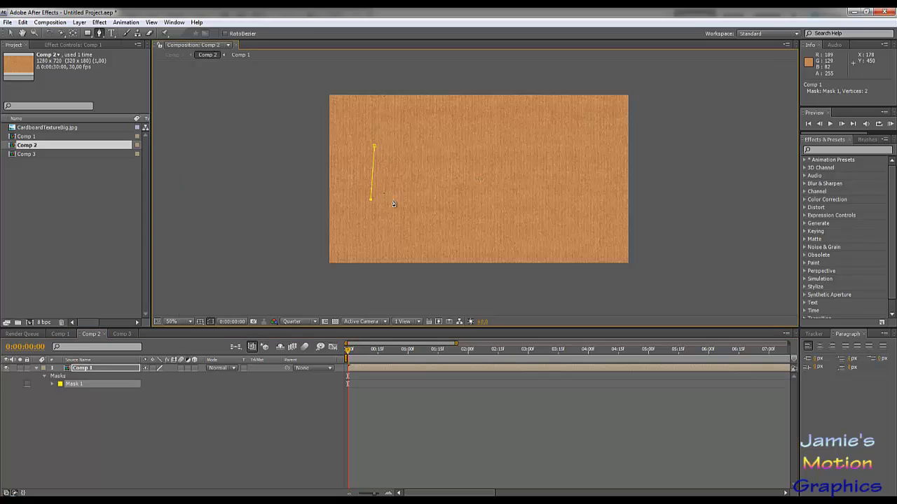
left_click(428, 198)
left_click(429, 149)
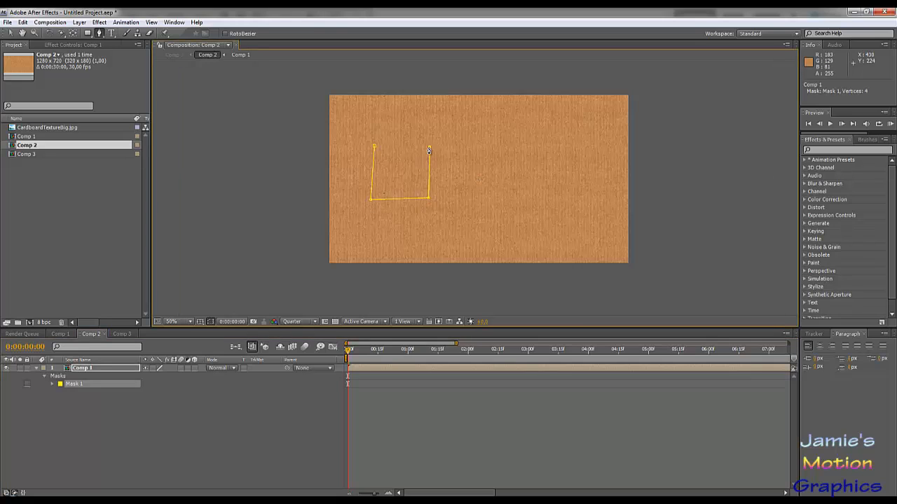
left_click(374, 147)
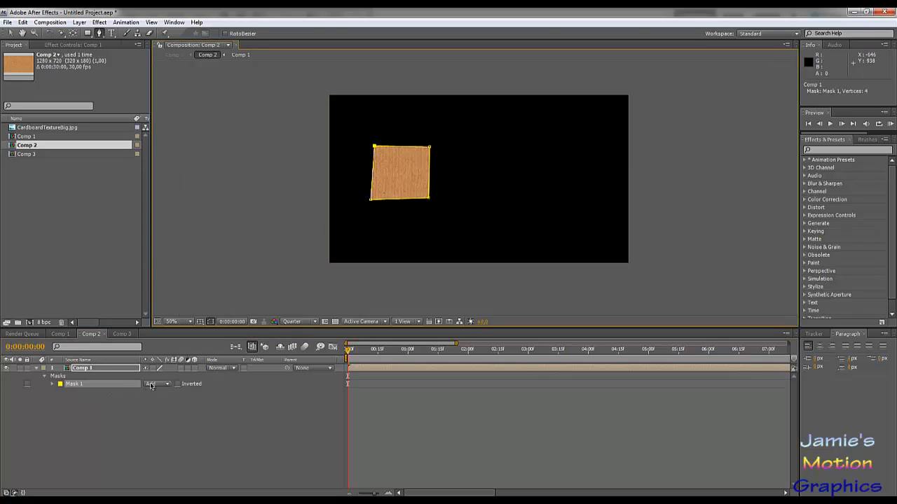
Try setting the mask shape's bounding box to left 100, right 300, top 100 and bottom 300 px.
left_click(53, 384)
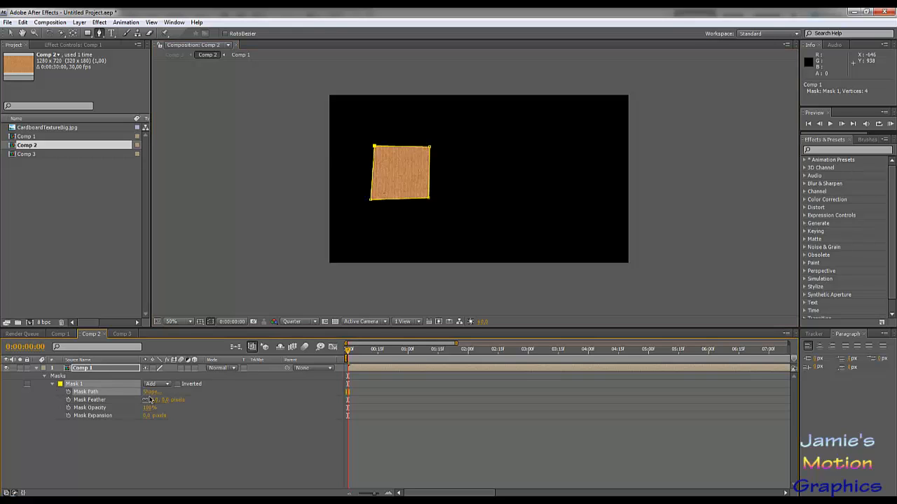
left_click(150, 391)
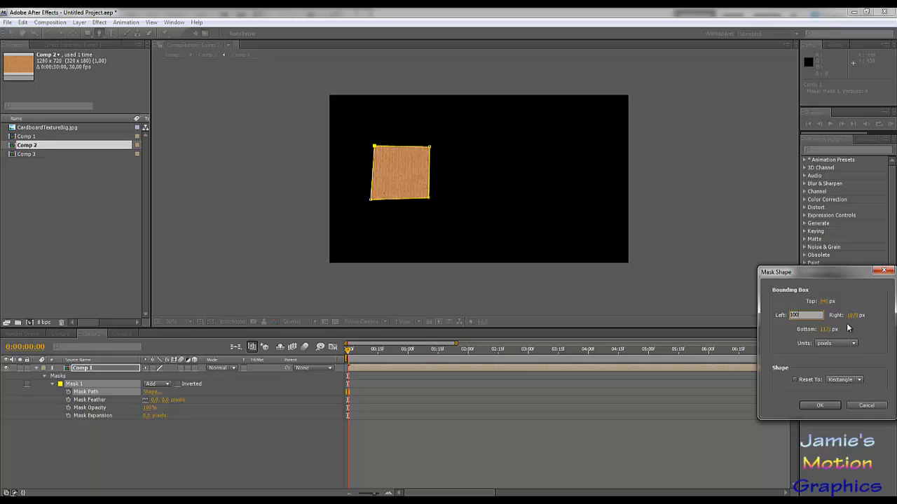
key("Tab")
type("300")
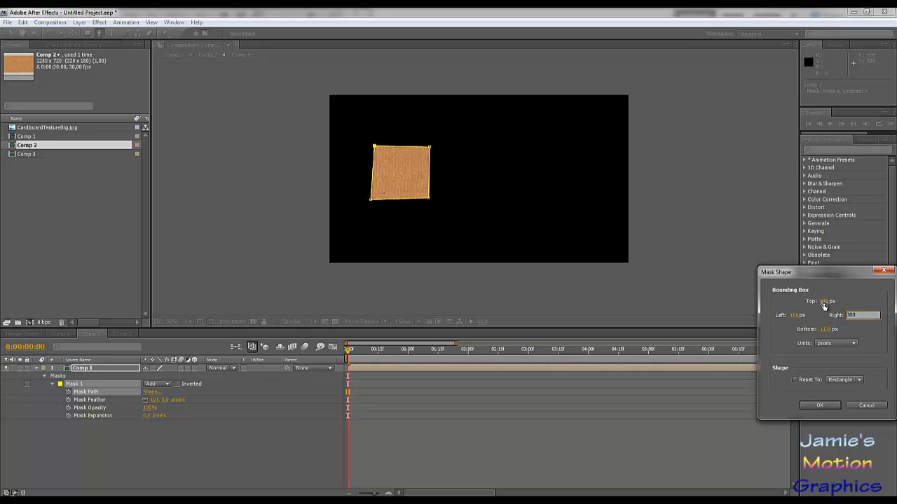
left_click(825, 302)
type("100")
key("Tab")
key("Tab")
type("3")
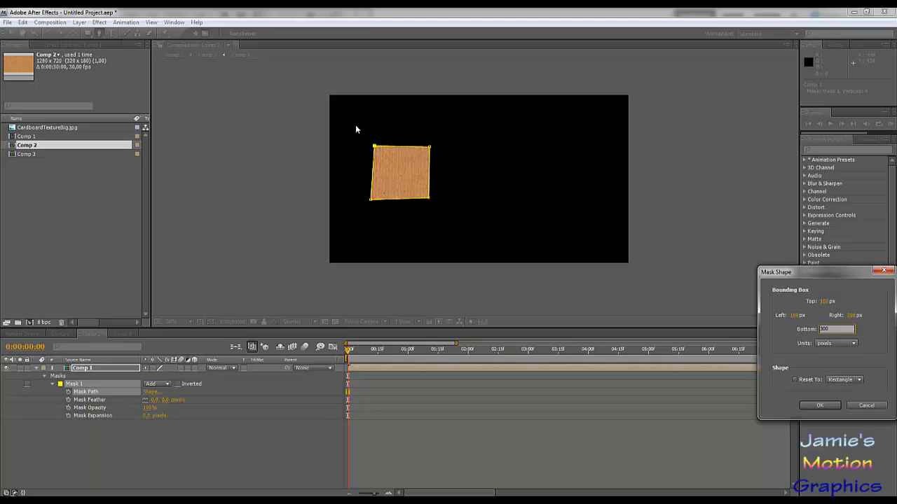
left_click(818, 404)
scroll(450, 172, "down", 4)
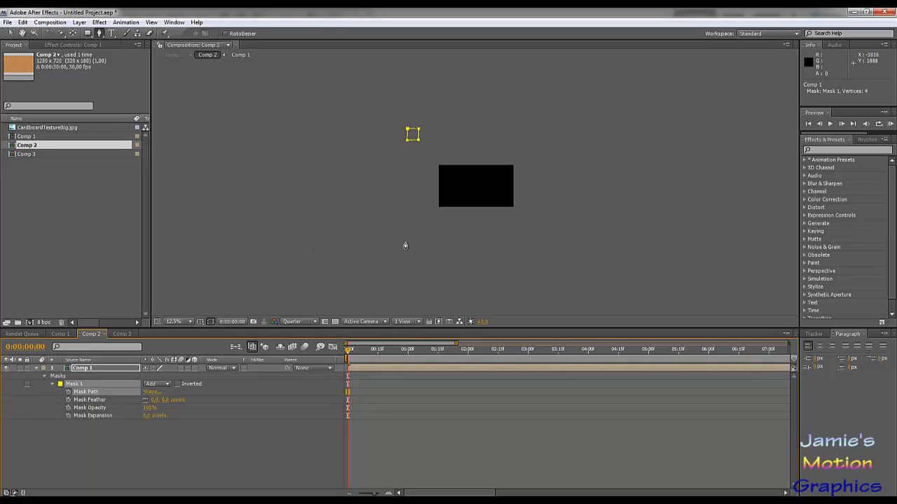
Compare with Comp 1, then undo the mask shape change and the mask drawn on the Comp 1 layer in Comp 2.
left_click(64, 335)
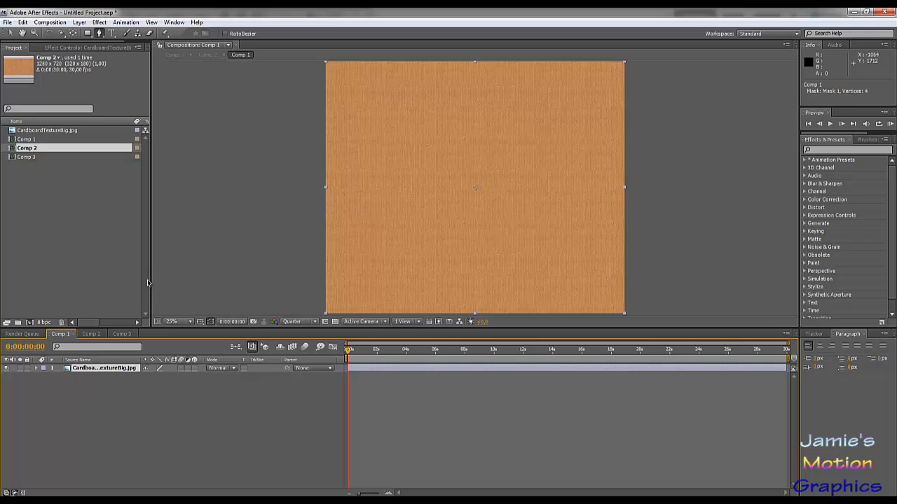
left_click(96, 338)
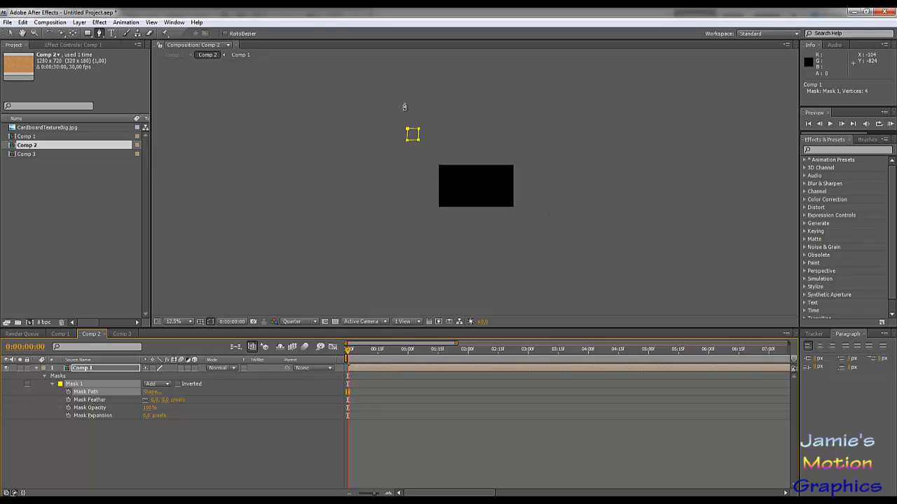
key("ctrl+z")
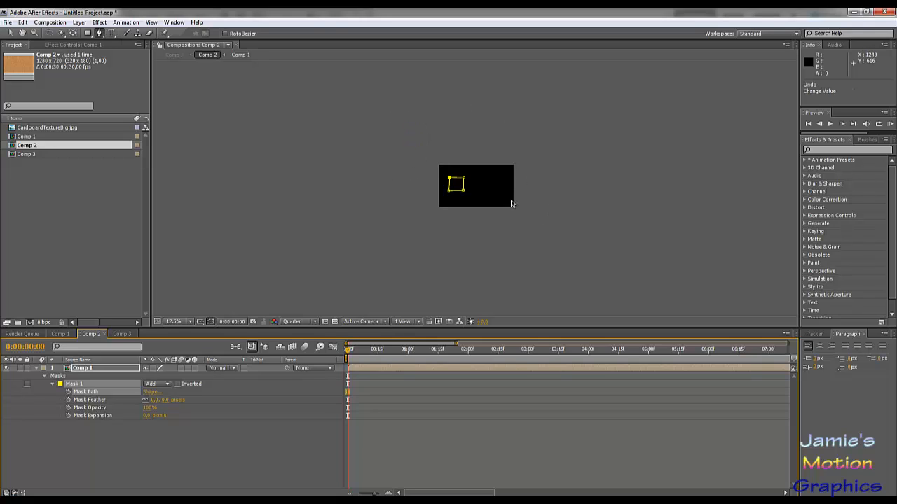
key("ctrl+z")
key("ctrl+z")
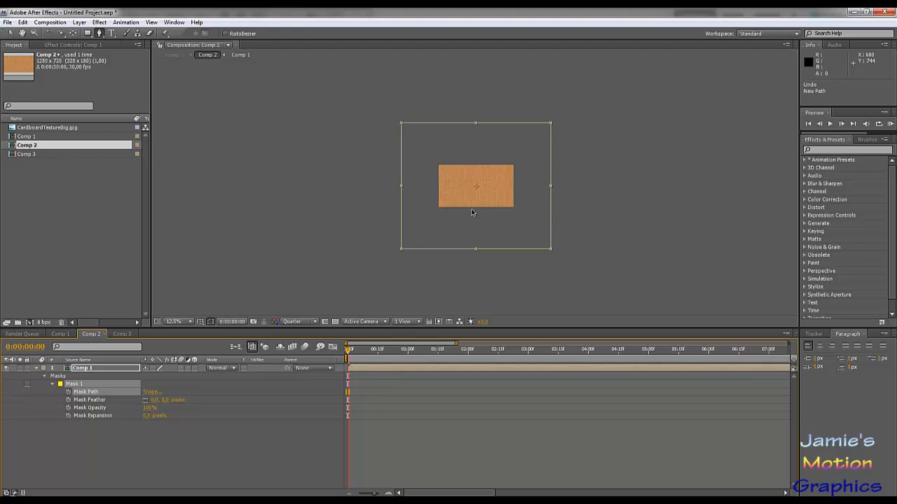
In Comp 3, draw a closed four-point Pen tool mask about 670 x 300 px around the middle of the Comp 2 layer.
left_click(130, 335)
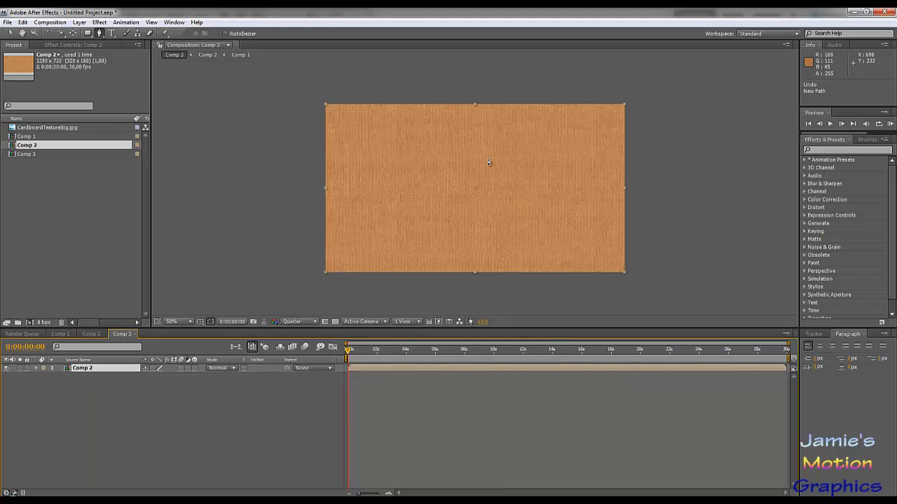
left_click(404, 158)
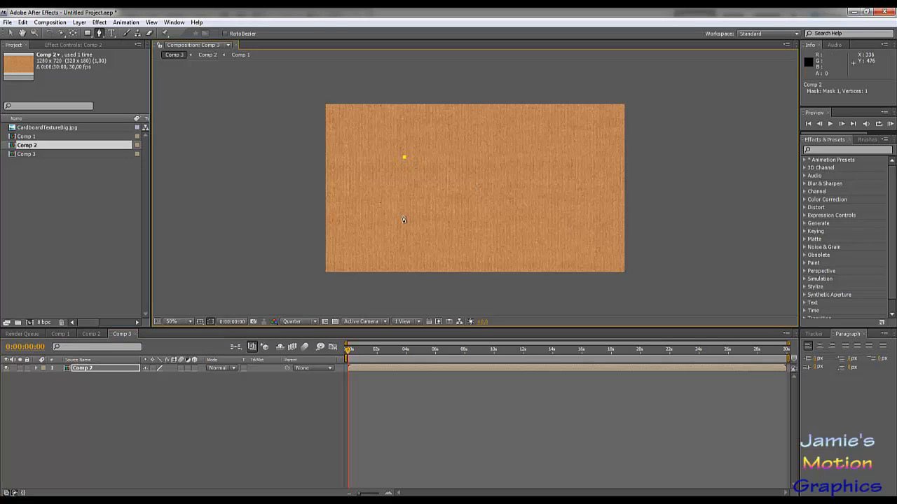
left_click(405, 227)
left_click(561, 227)
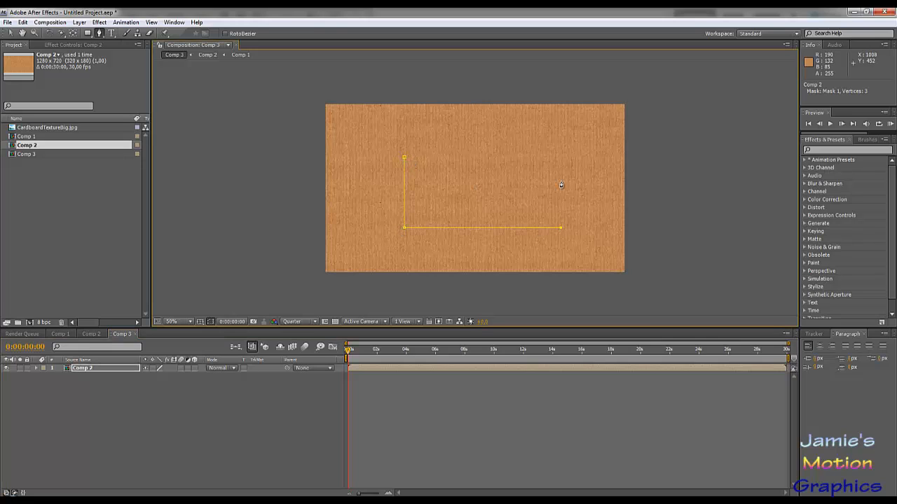
left_click(561, 157)
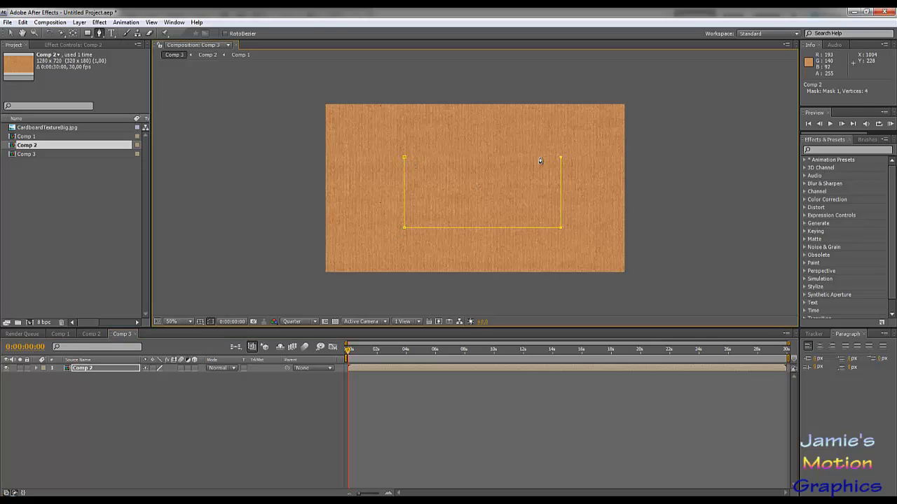
left_click(404, 158)
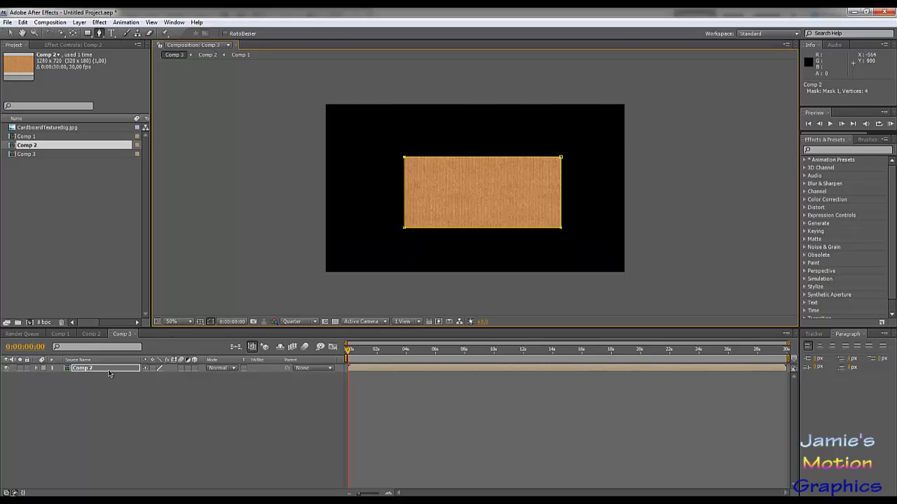
Reveal the Comp 2 layer's mask path and set its bounding box to left 340 px and right 940 px.
left_click(37, 369)
key("m")
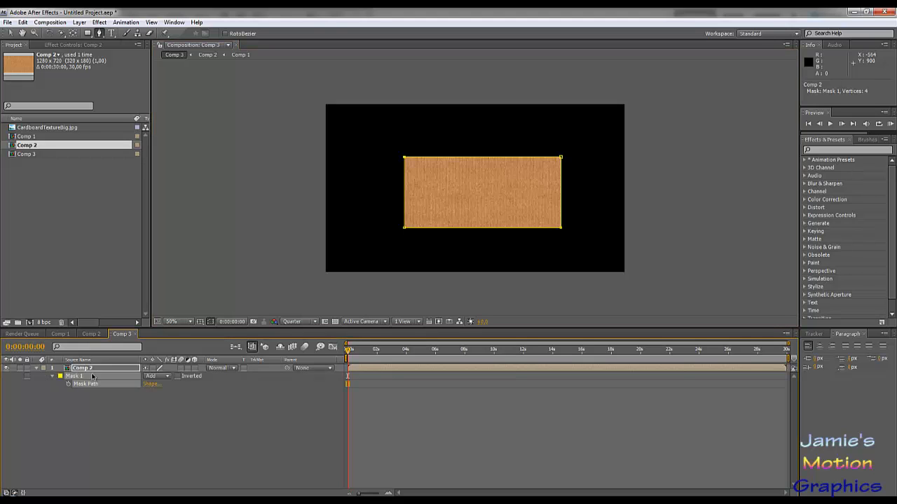
left_click(150, 384)
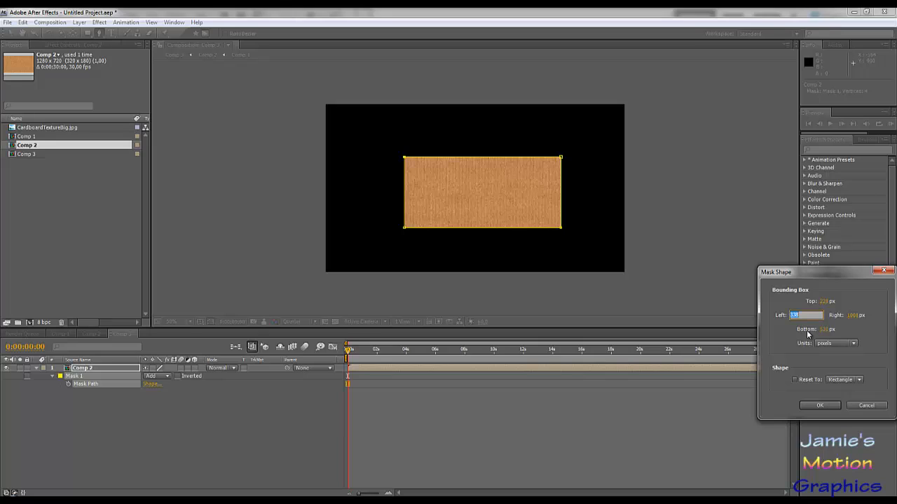
type("320")
key("Tab")
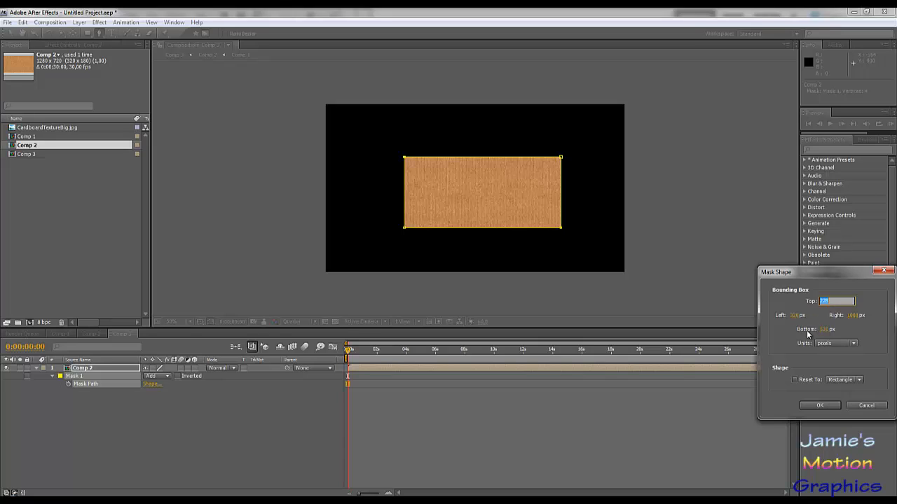
key("Tab")
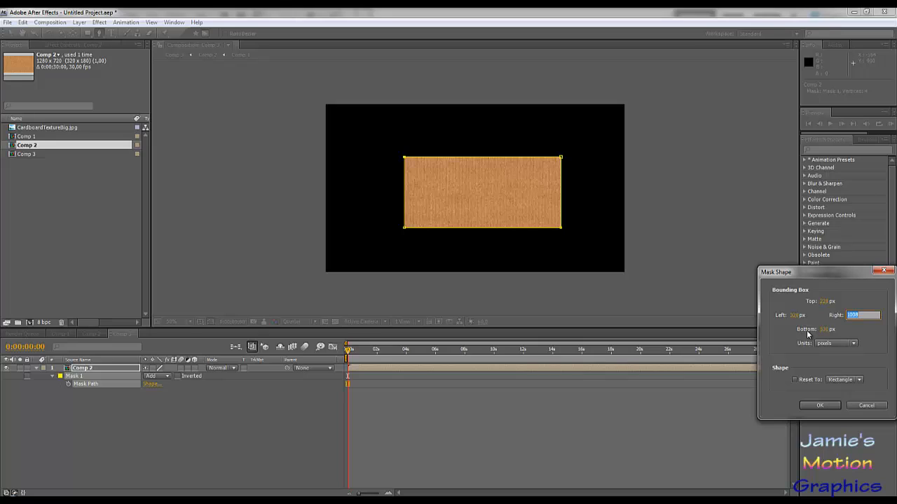
left_click(796, 315)
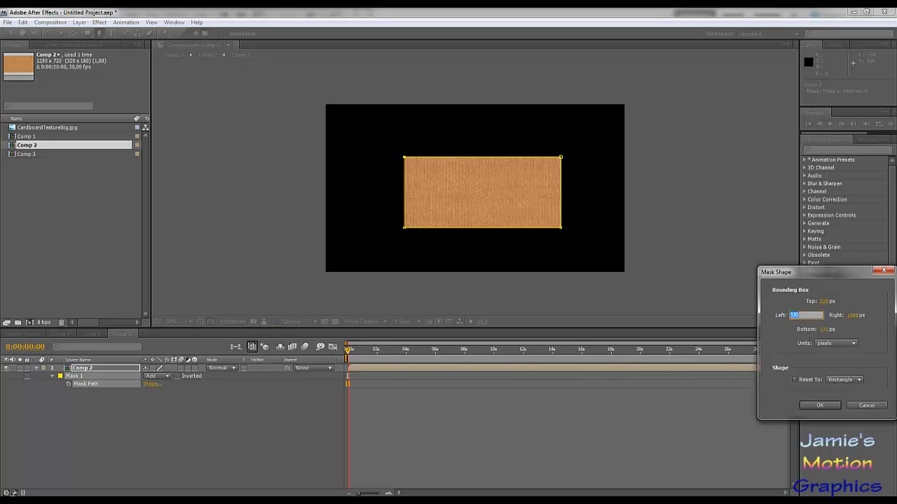
type("340")
key("Tab")
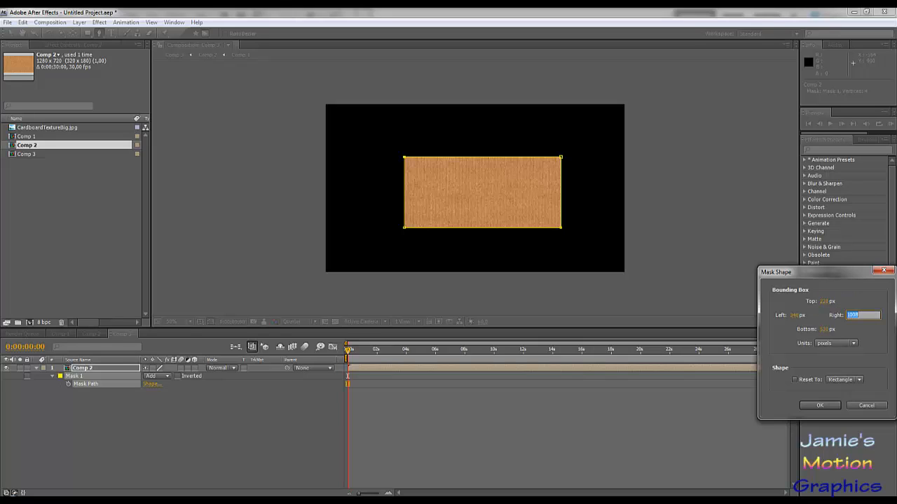
type("940")
Set the mask's bounding box to top 260 px and bottom 460 px, reset its shape to Rectangle, and apply the shape settings.
left_click(824, 302)
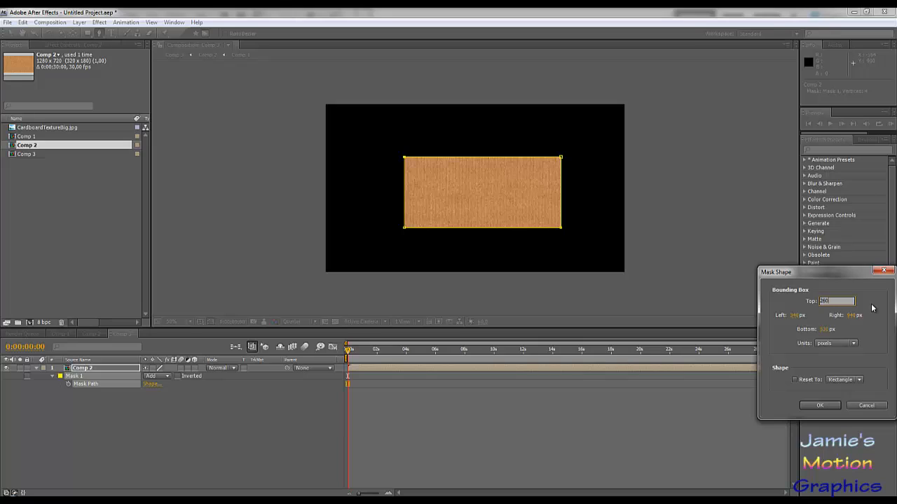
key("Tab")
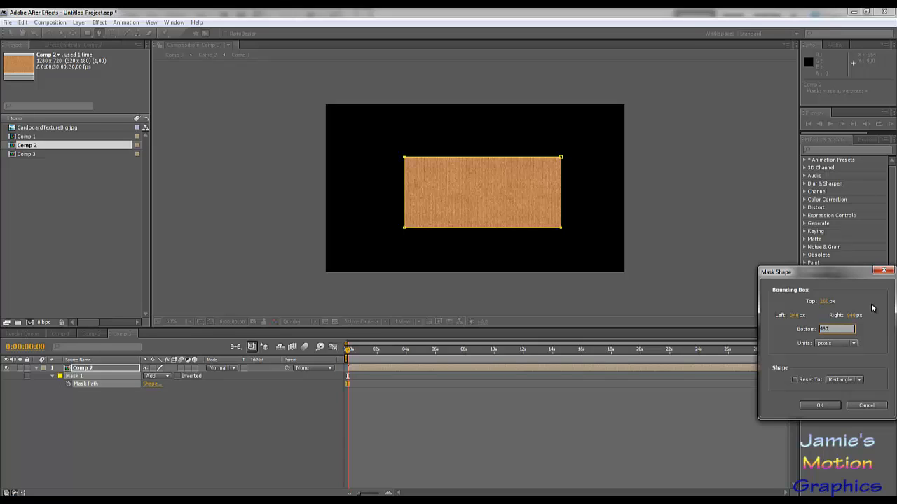
left_click(794, 379)
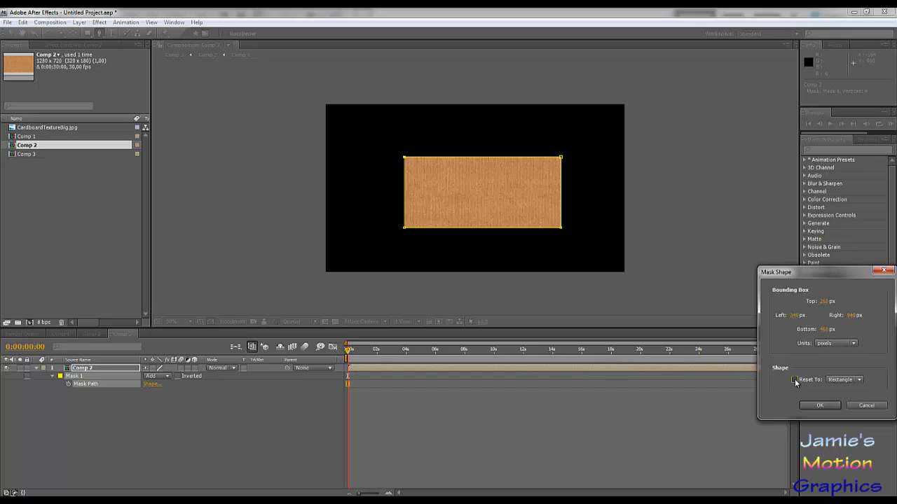
left_click(820, 406)
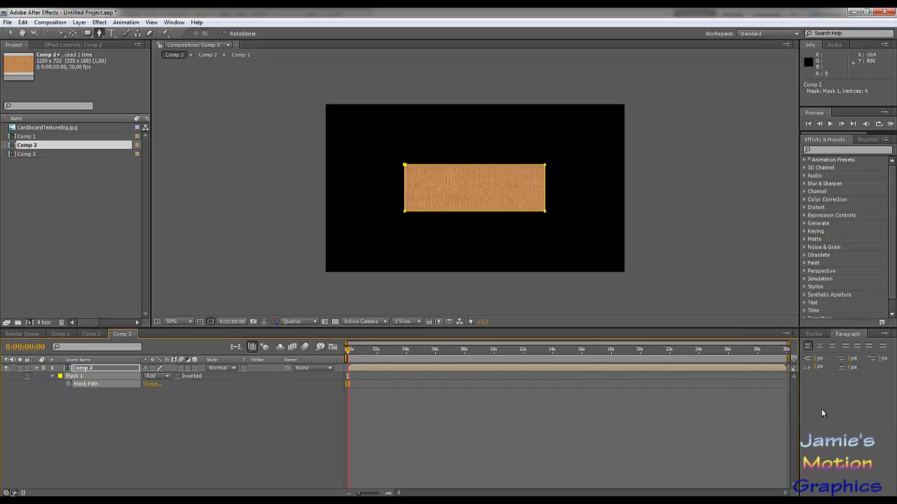
Set the mask's bounding box to top 210 px and bottom 510 px, and change the mask mode to Subtract.
left_click(151, 384)
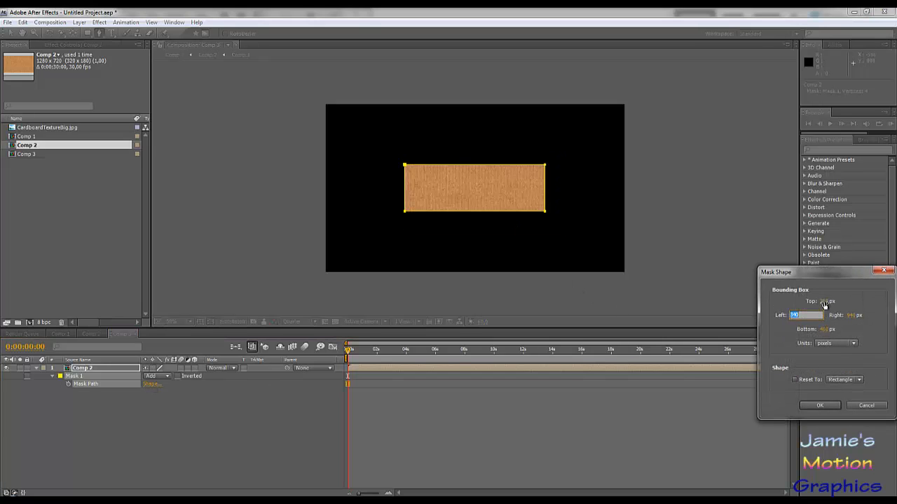
left_click(826, 301)
key("Tab")
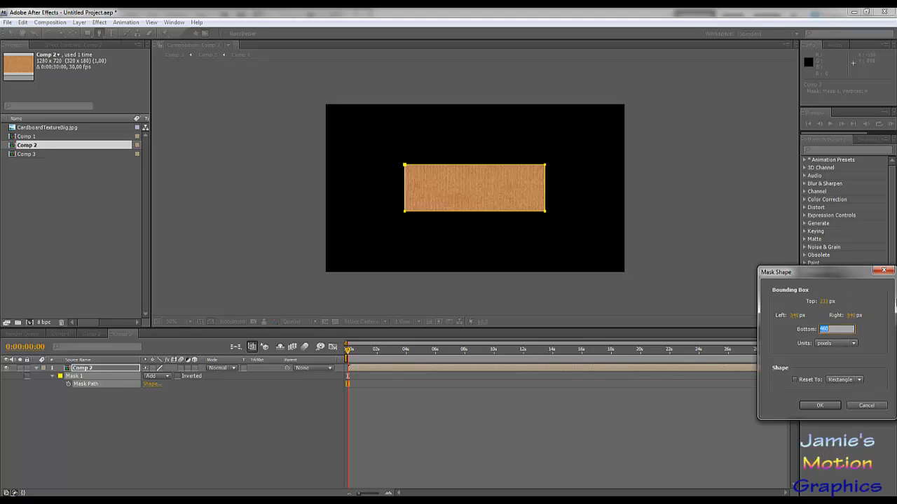
type("510")
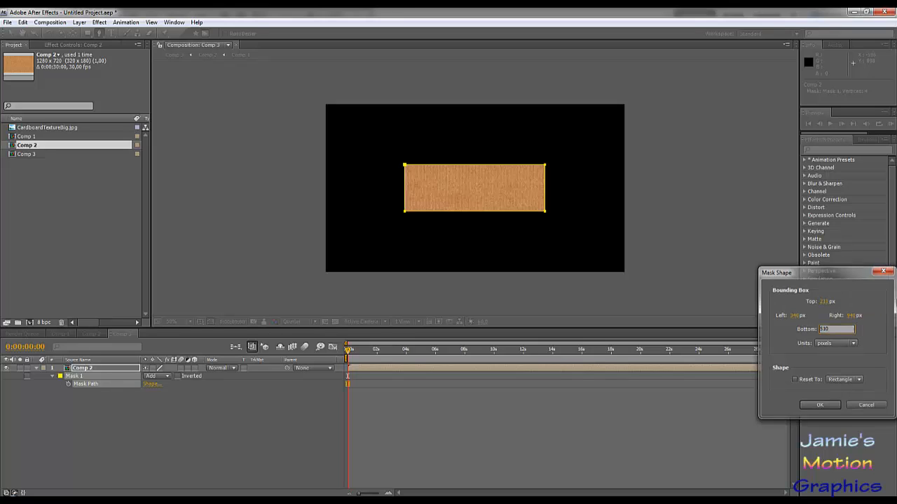
key("Return")
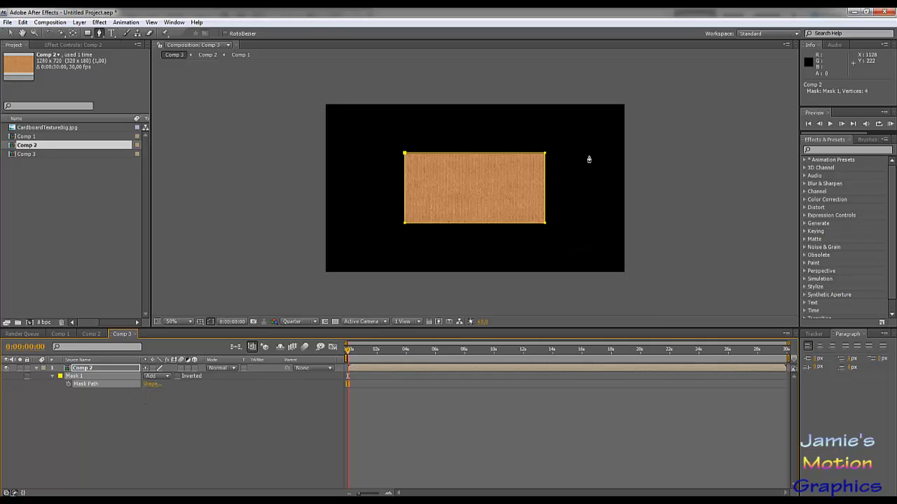
left_click(168, 380)
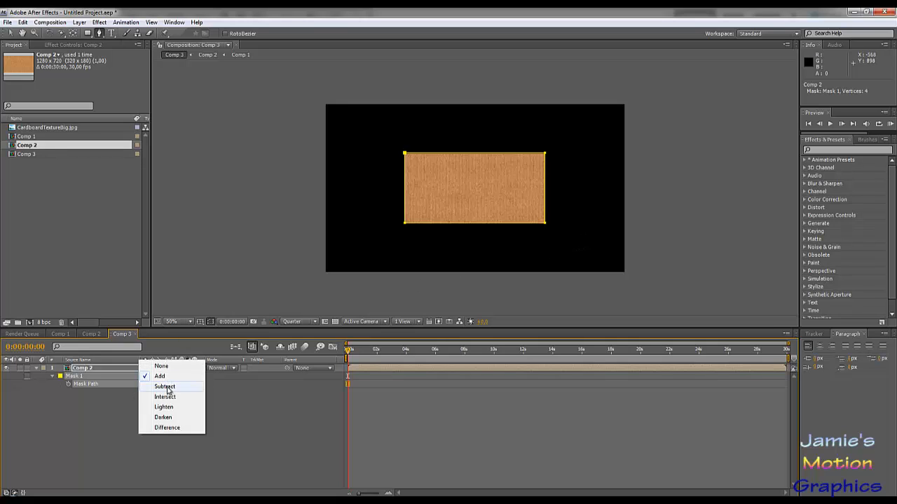
left_click(166, 392)
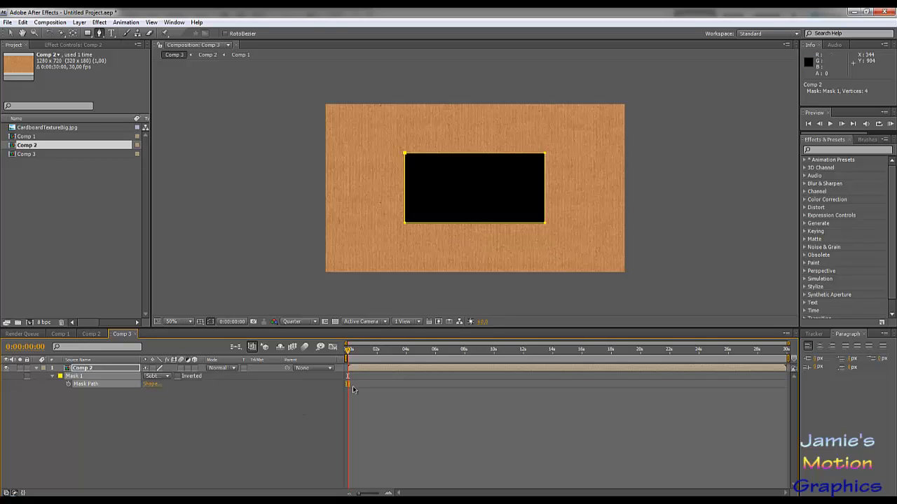
Keyframe the mask path at 0:00:00:00, zoom in on the timeline and add a second mask path keyframe at 0:00:01:15.
mouse_move(348, 358)
left_mouse_down()
mouse_move(433, 359)
mouse_move(347, 359)
left_mouse_up()
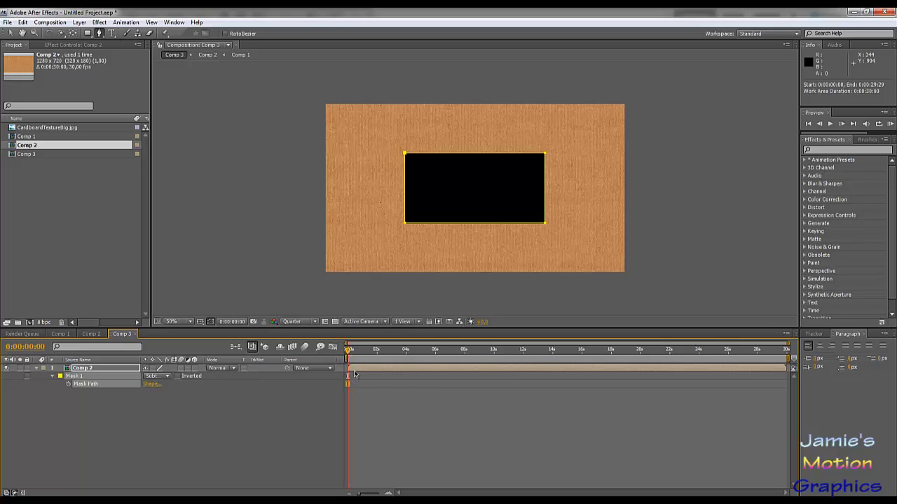
left_click(68, 383)
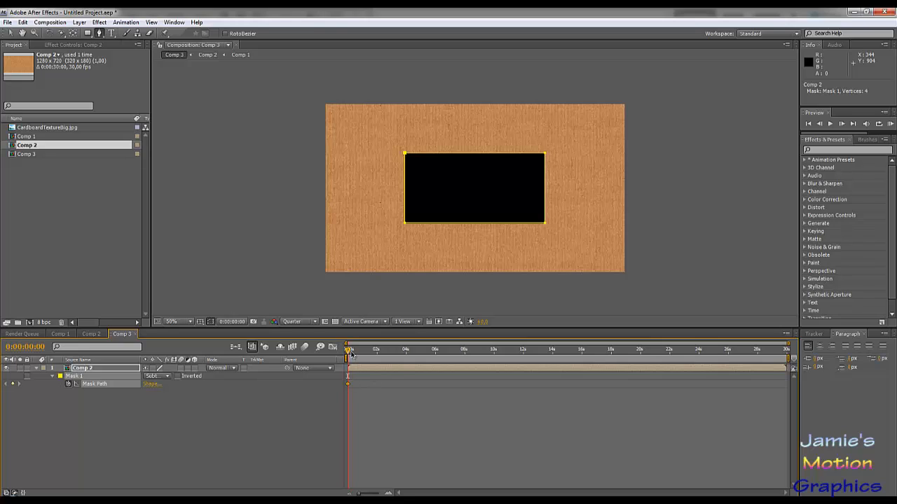
mouse_move(348, 354)
left_mouse_down()
mouse_move(389, 353)
mouse_move(363, 354)
left_mouse_up()
left_click_drag(789, 344, 440, 360)
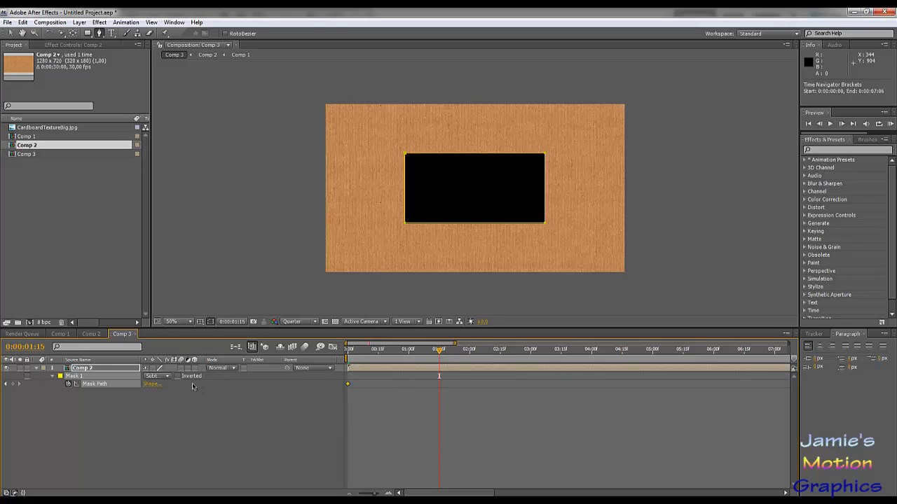
left_click(13, 384)
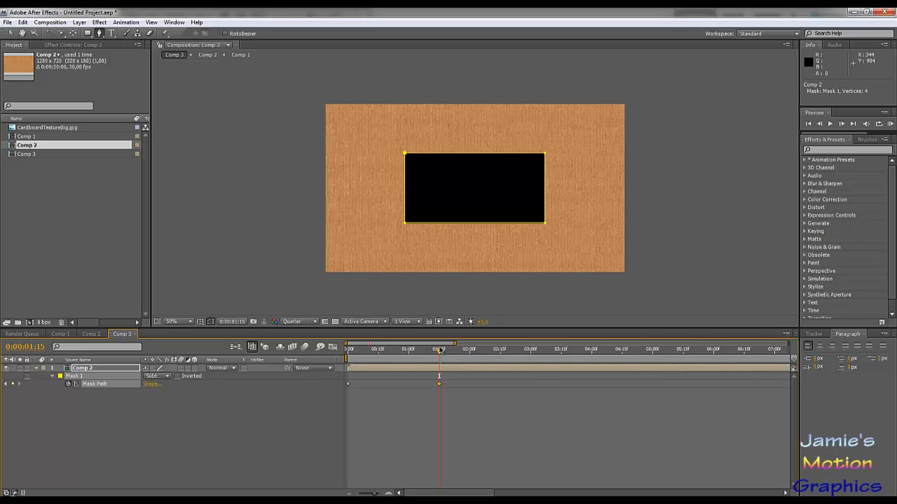
At 0:00:00:00, collapse the mask to the frame's centre with left and right at 640 px and top and bottom at 360 px.
left_click_drag(438, 349, 348, 349)
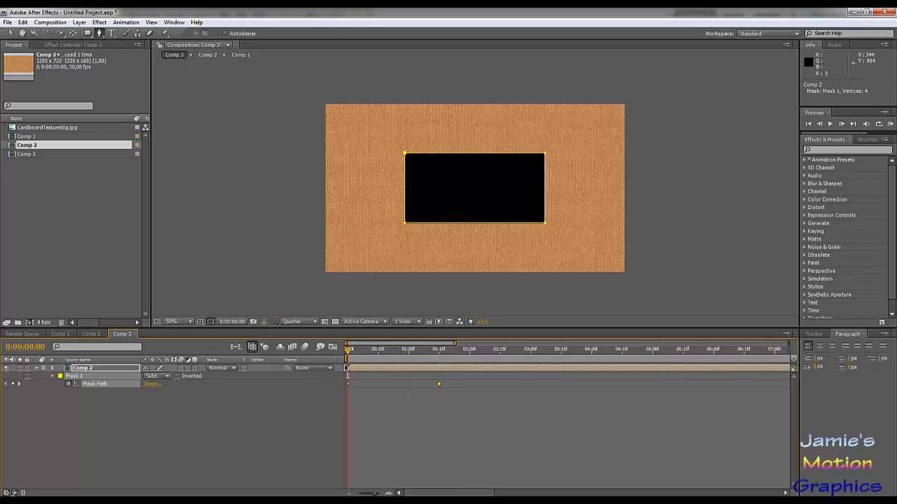
left_click(150, 385)
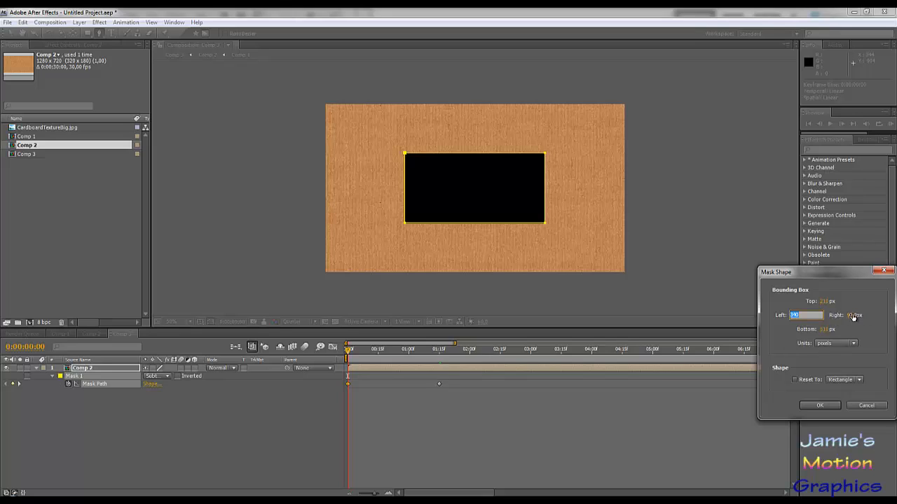
type("640")
key("Tab")
key("Tab")
left_click(822, 302)
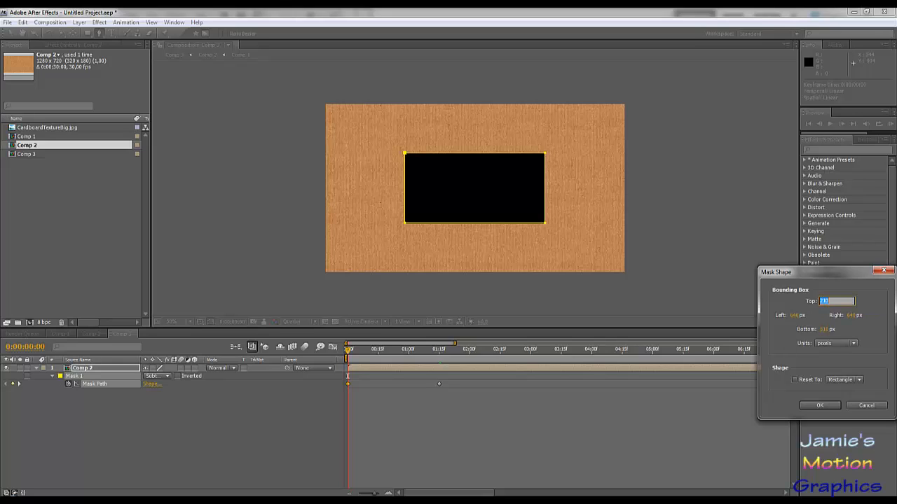
type("360")
key("Tab")
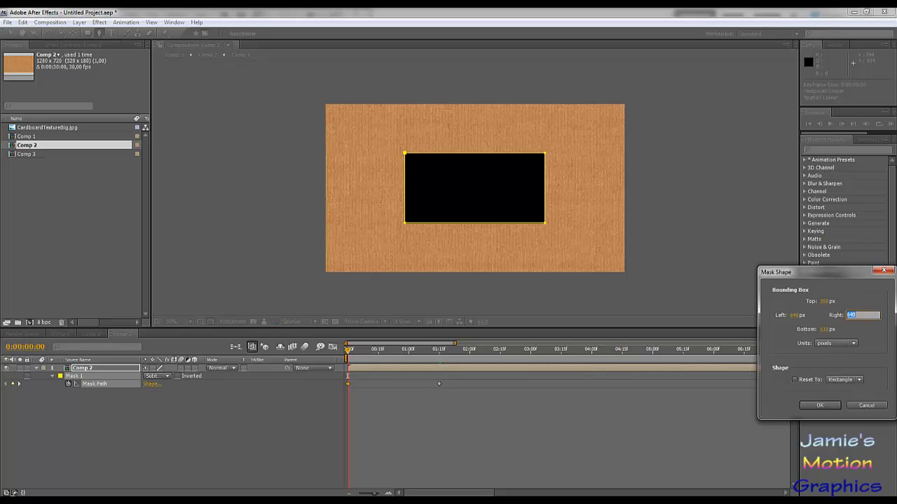
key("Tab")
type("360")
key("Return")
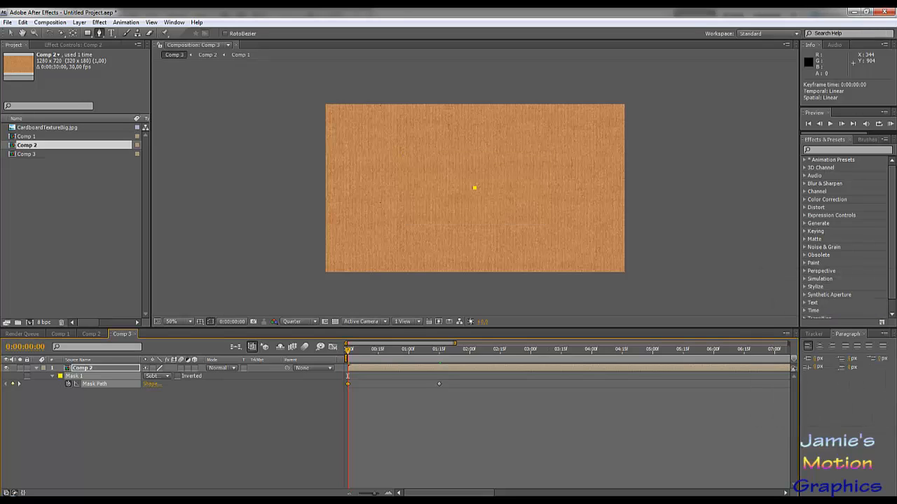
Preview the mask path animation in Comp 3, stop it and return the time to 0:00:01:15.
left_click(831, 125)
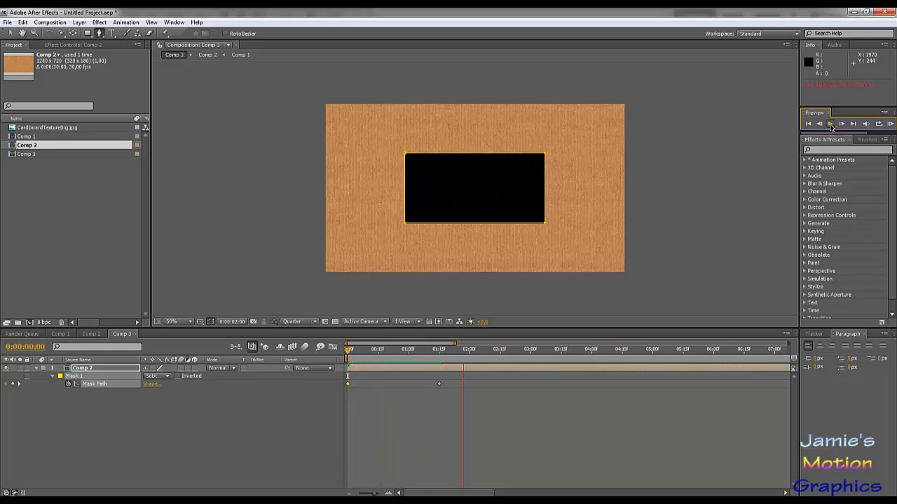
left_click(830, 125)
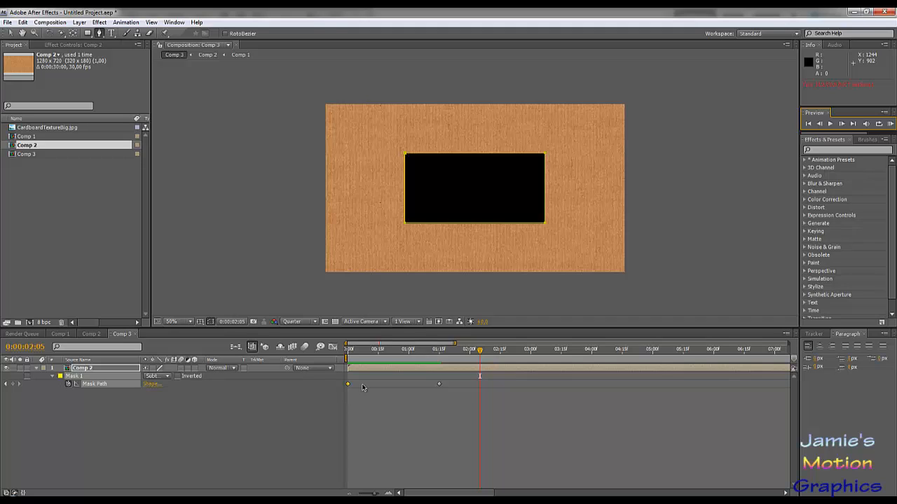
left_click_drag(472, 350, 439, 383)
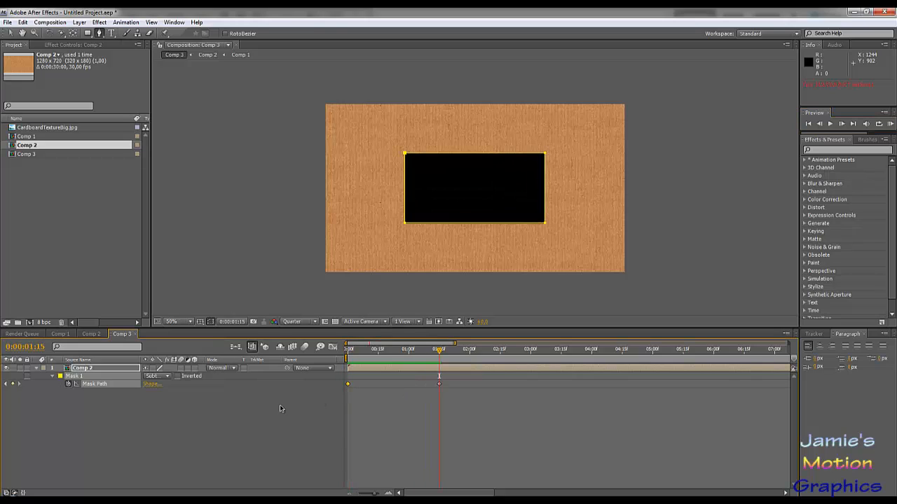
Reveal the Comp 2 layer's rotation, set it to 180° at 0:00:01:15 and return to the first frame.
key("r")
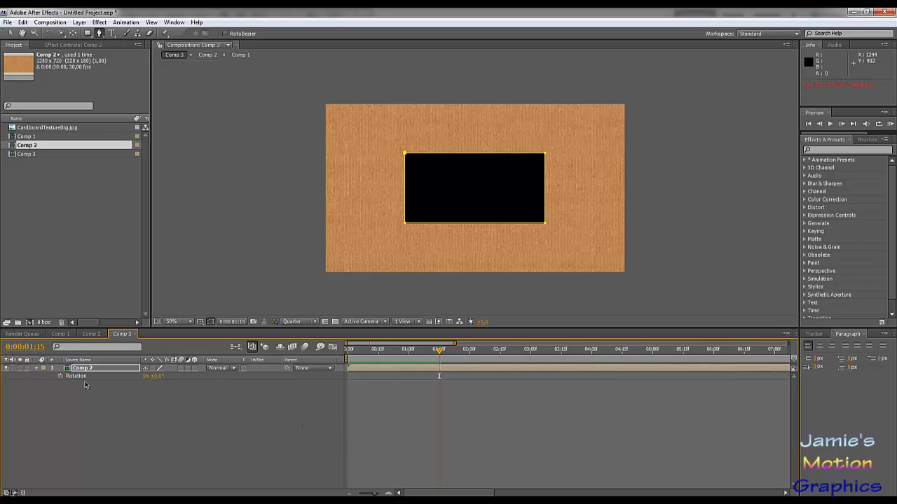
left_click(156, 376)
type("180")
key("Return")
left_click_drag(419, 349, 348, 354)
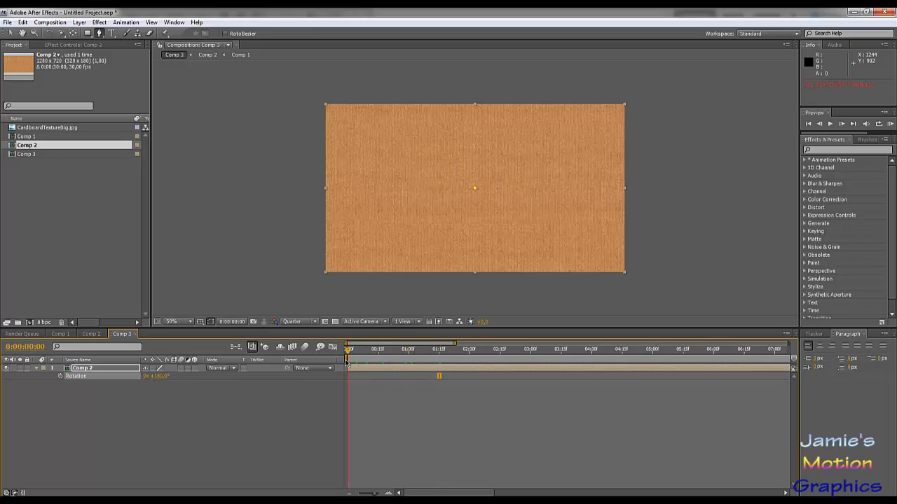
Keyframe the Comp 2 layer's rotation from 0° at 0:00:00:00 to 180° at 0:00:01:15 and preview the turn.
left_click(59, 376)
left_click_drag(349, 377, 366, 377)
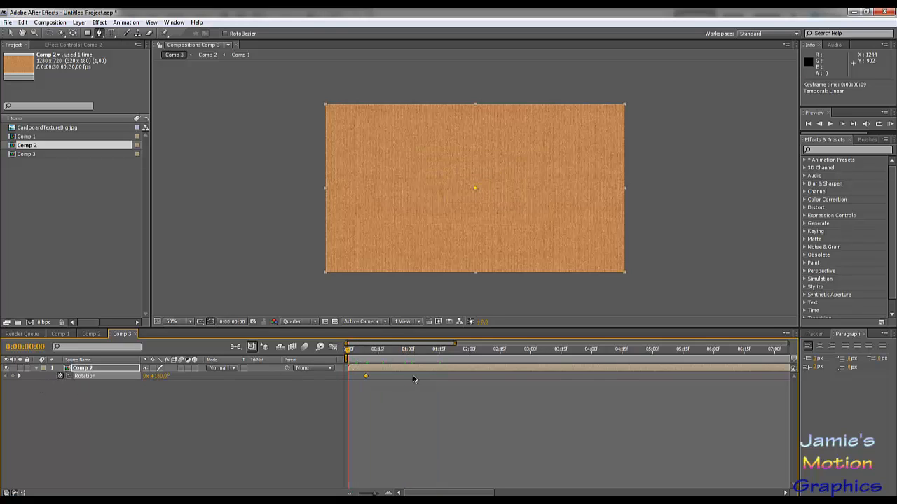
left_click(161, 375)
type("0")
key("Return")
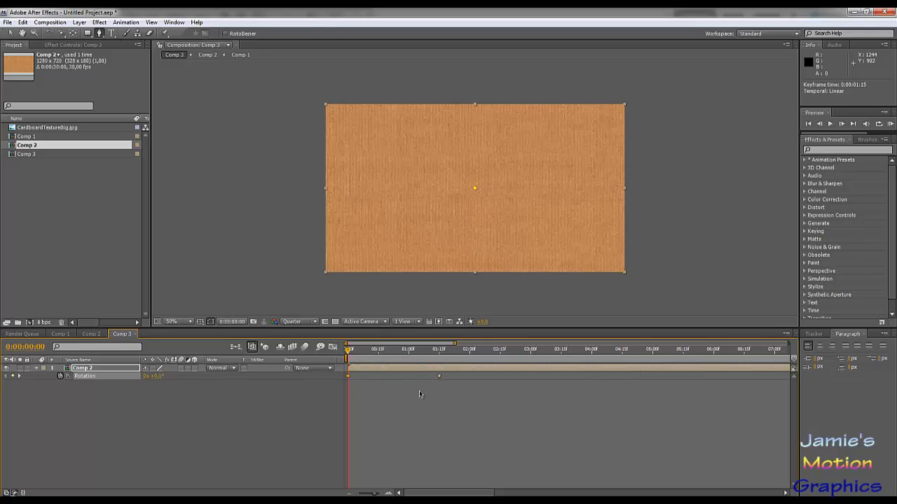
left_click_drag(350, 350, 439, 351)
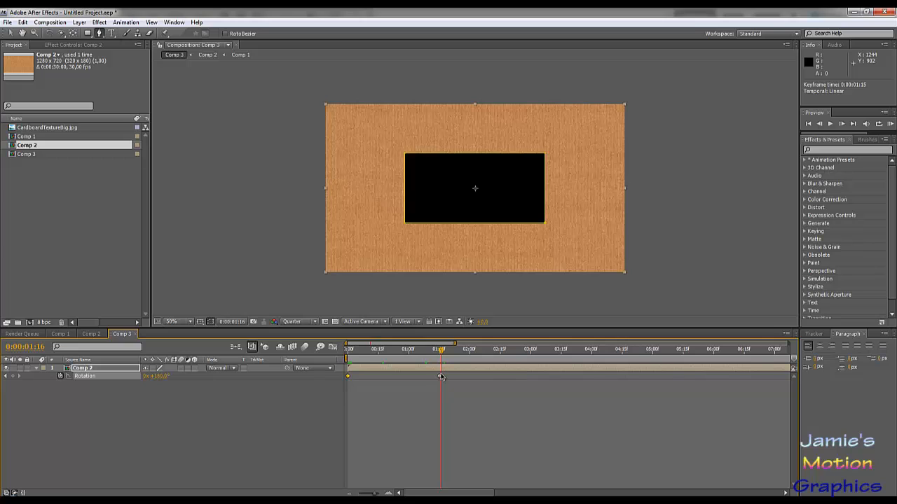
key("space")
In Comp 1, keyframe the cardboard texture's rotation from 0° at 0:00:00:00 to -180° at 0:00:01:15, and review the result in Comp 3.
left_click(61, 333)
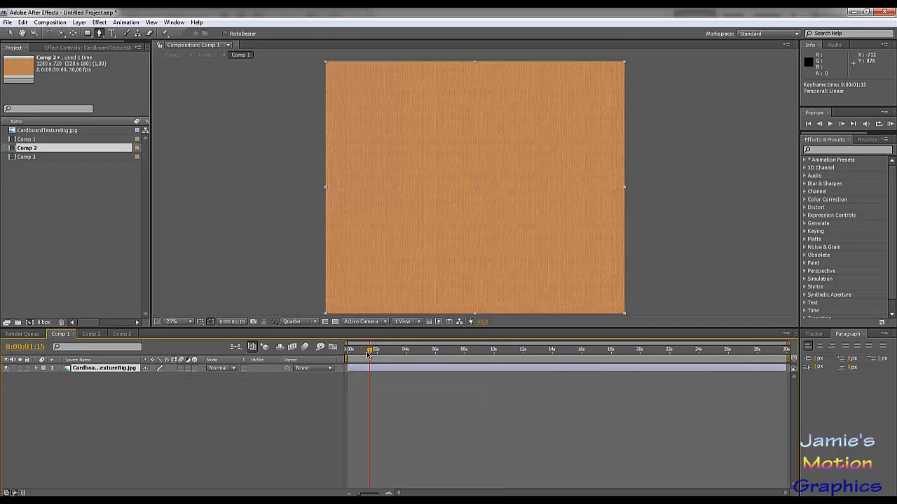
left_click_drag(364, 353, 347, 355)
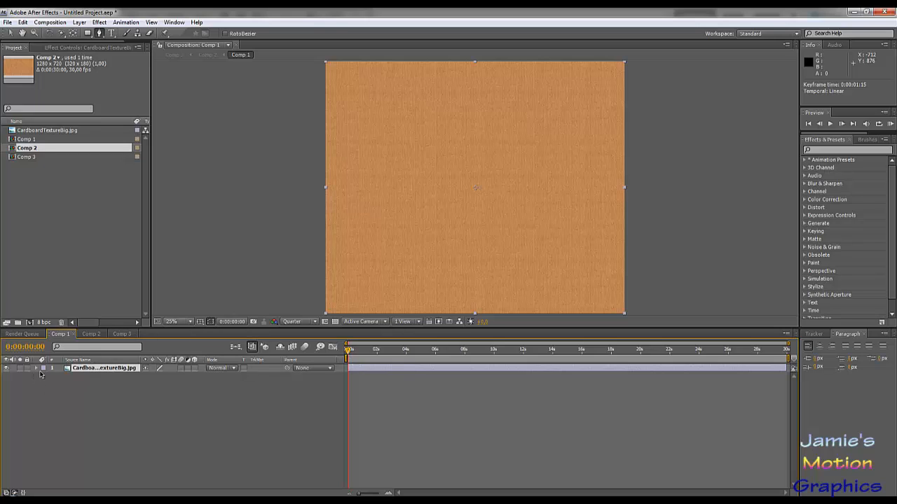
key("r")
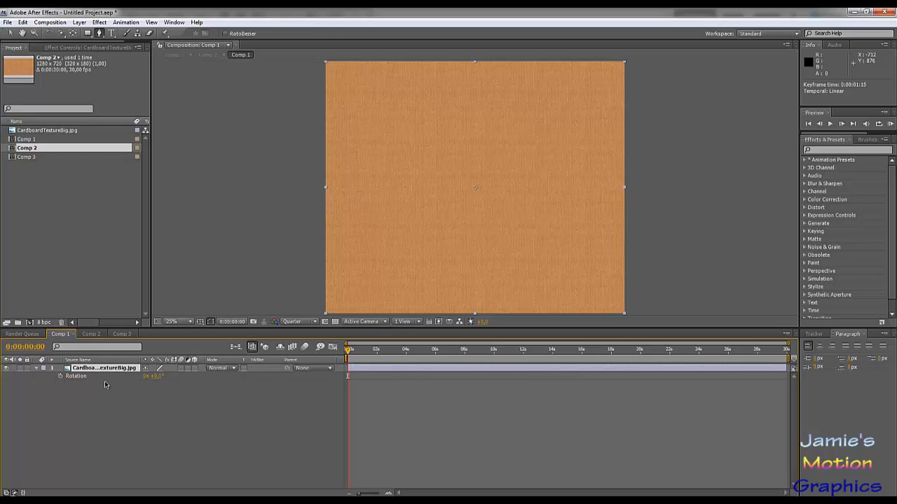
left_click(61, 376)
left_click_drag(347, 356, 370, 359)
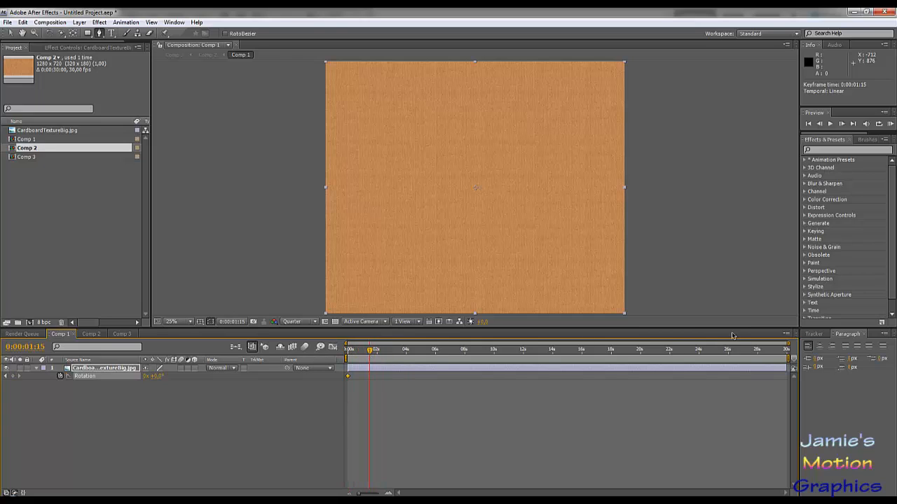
left_click_drag(788, 344, 463, 344)
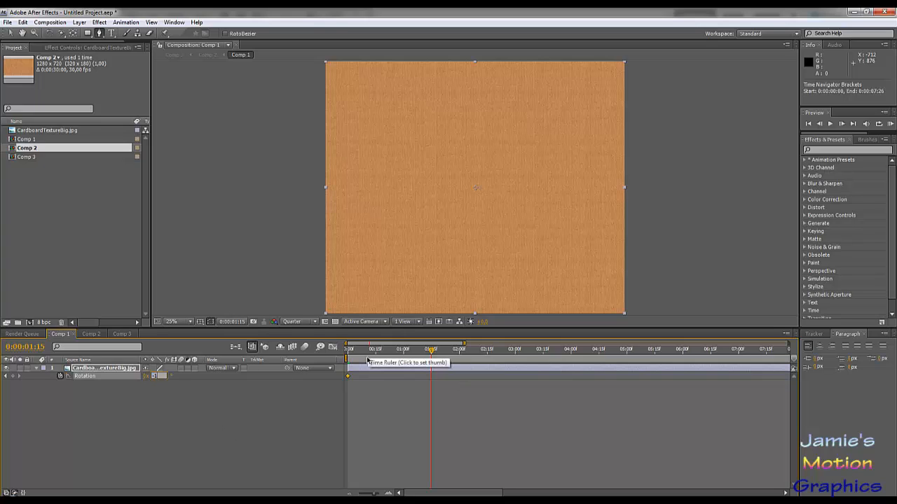
key("Return")
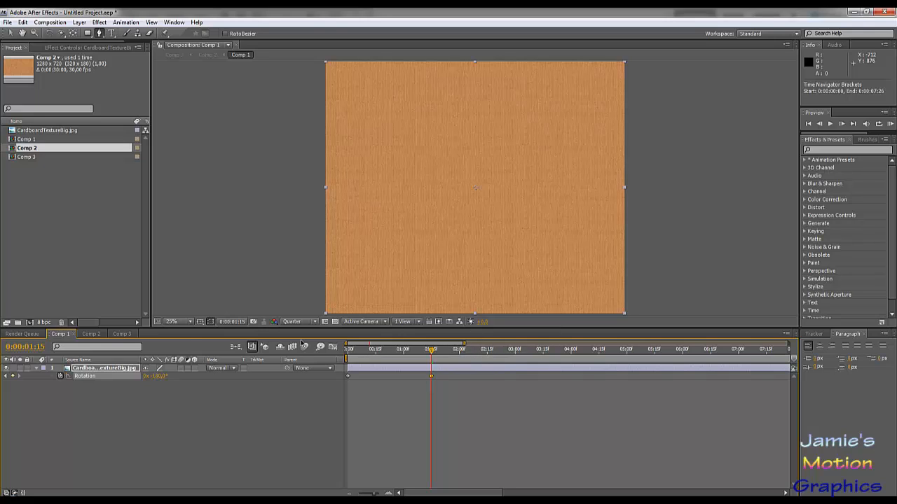
left_click(123, 333)
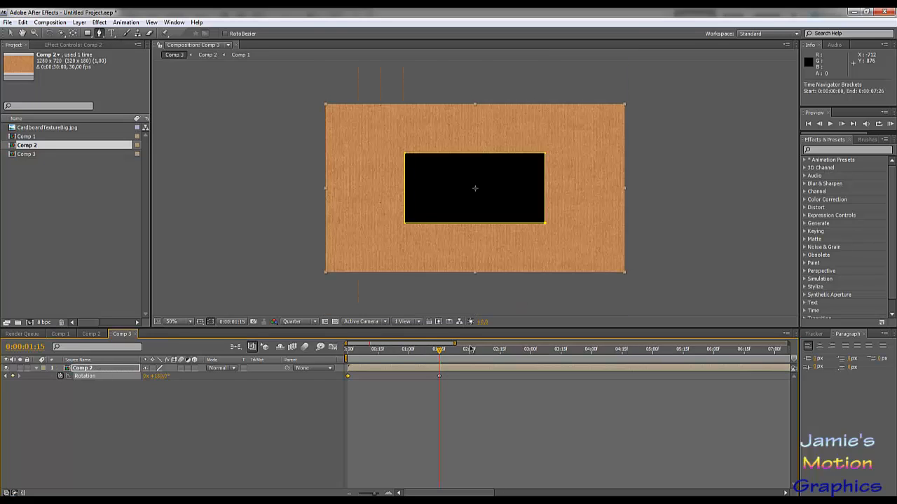
left_click_drag(440, 353, 450, 403)
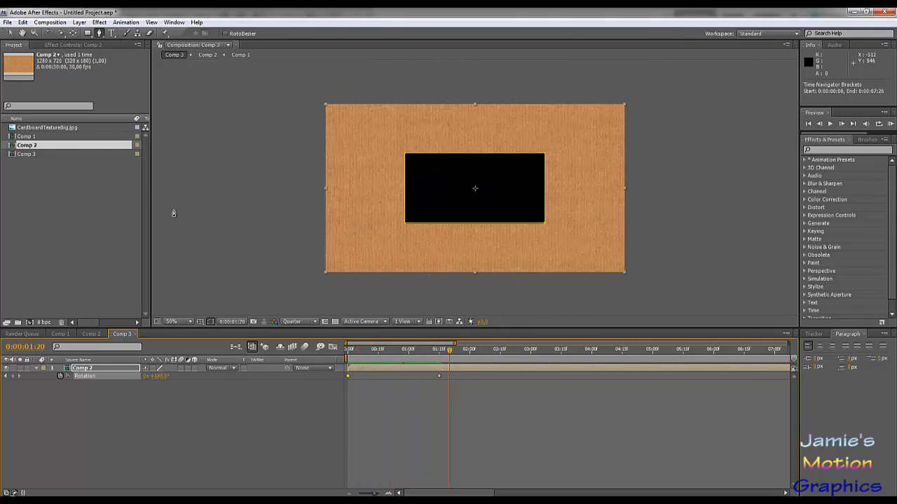
Add Comp 1 beneath the Comp 2 layer in Comp 3, scrub the animation and return to the first frame.
left_click(28, 154)
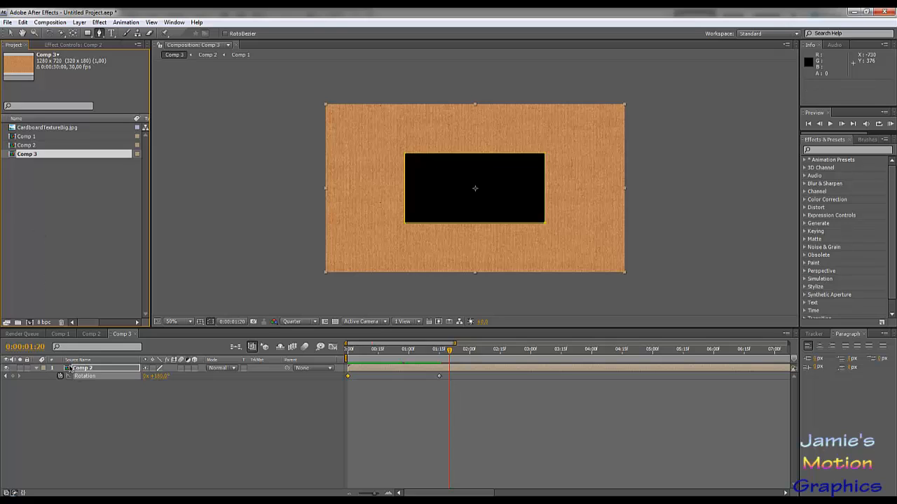
left_click(28, 145)
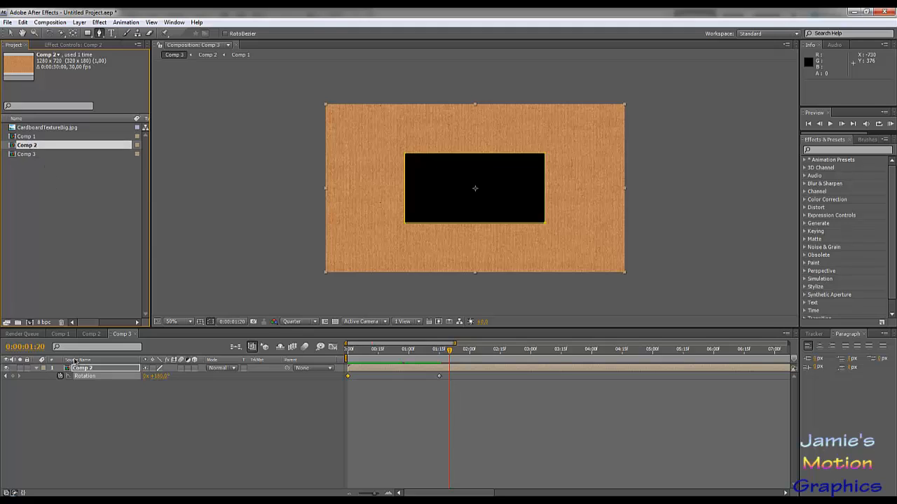
left_click_drag(32, 145, 92, 388)
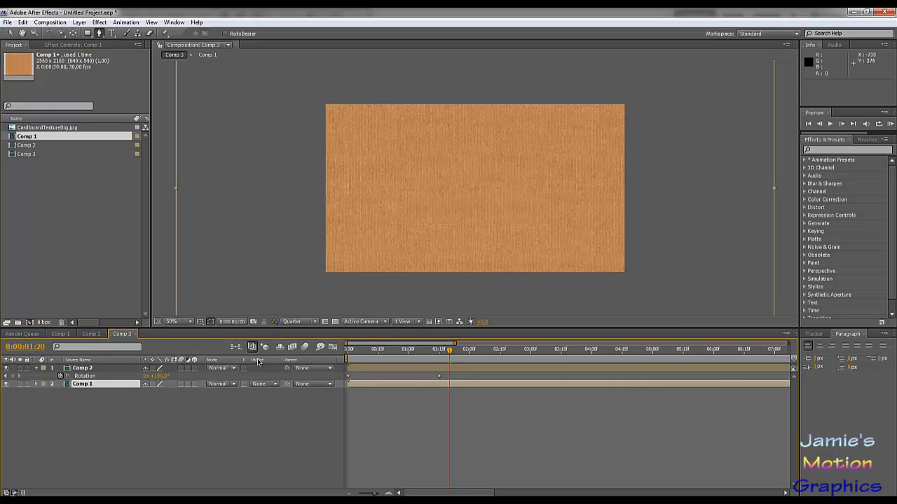
left_click(90, 370)
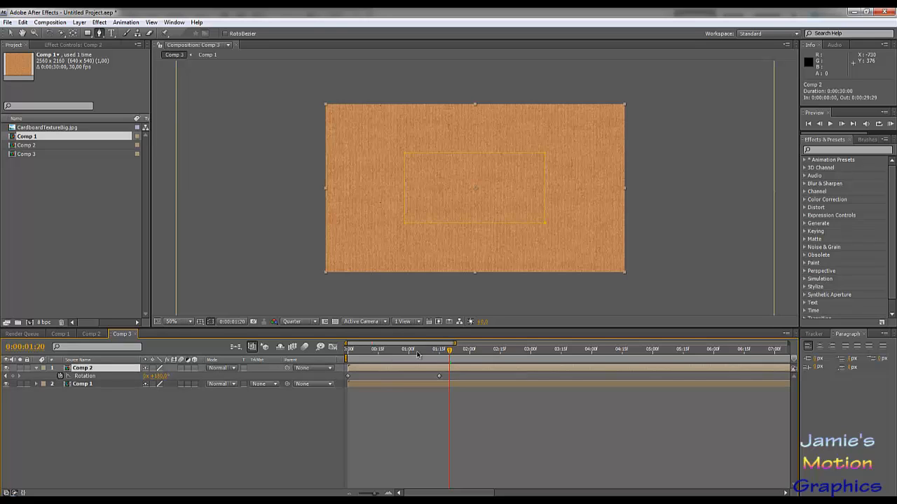
left_click_drag(442, 357, 337, 386)
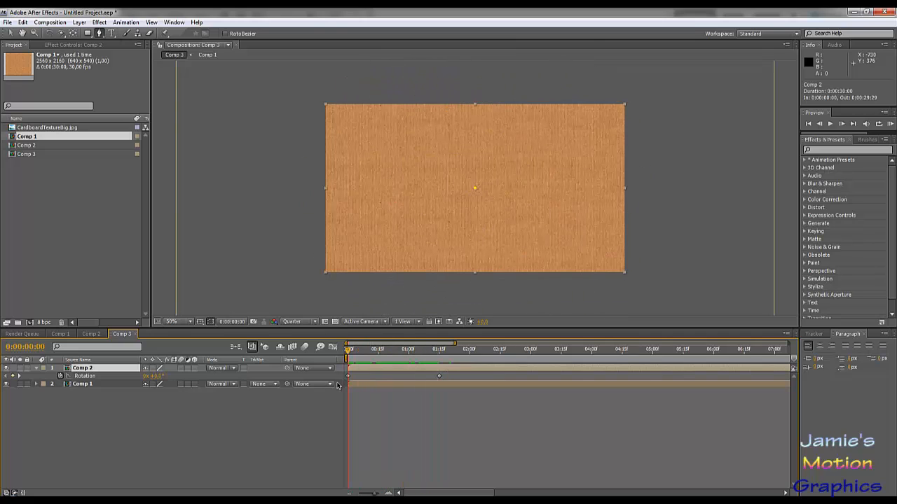
Reveal the Comp 1 layer's rotation in Comp 3 and keyframe it at 0° on the first frame.
left_click(37, 384)
key("r")
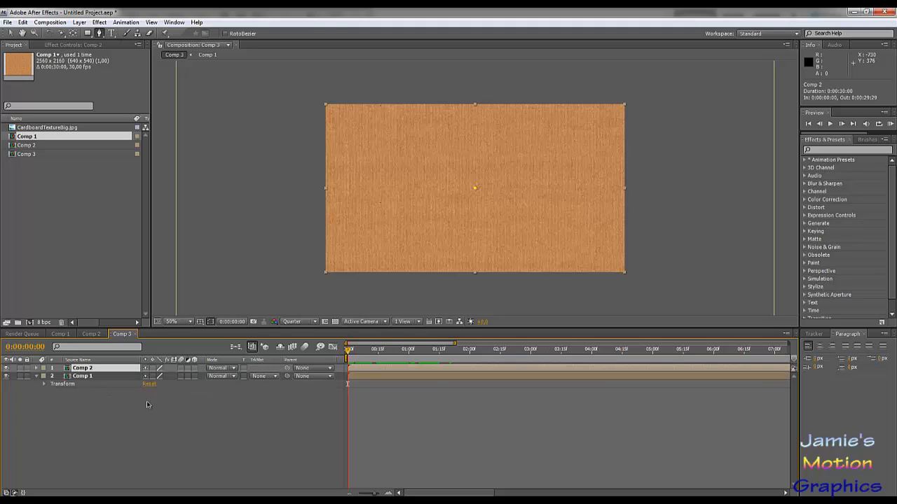
left_click(83, 390)
left_click(82, 377)
key("r")
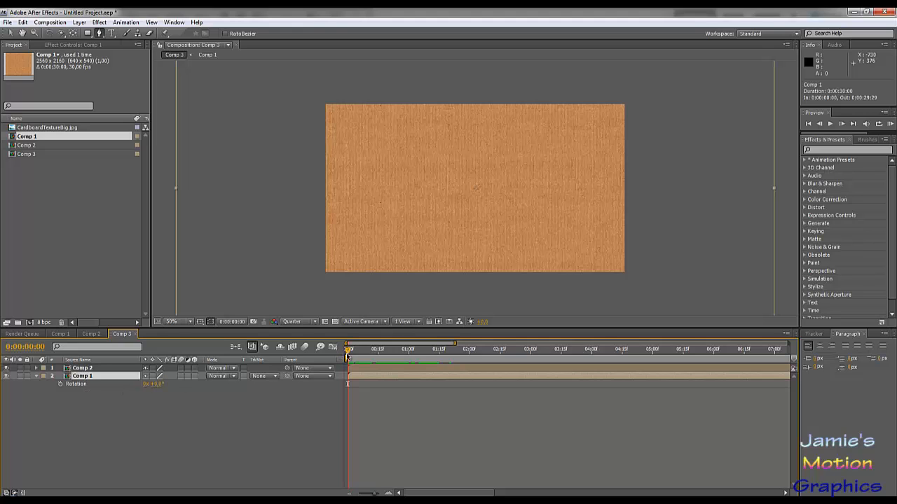
mouse_move(347, 356)
left_mouse_down()
mouse_move(408, 364)
mouse_move(348, 359)
left_mouse_up()
left_click(144, 390)
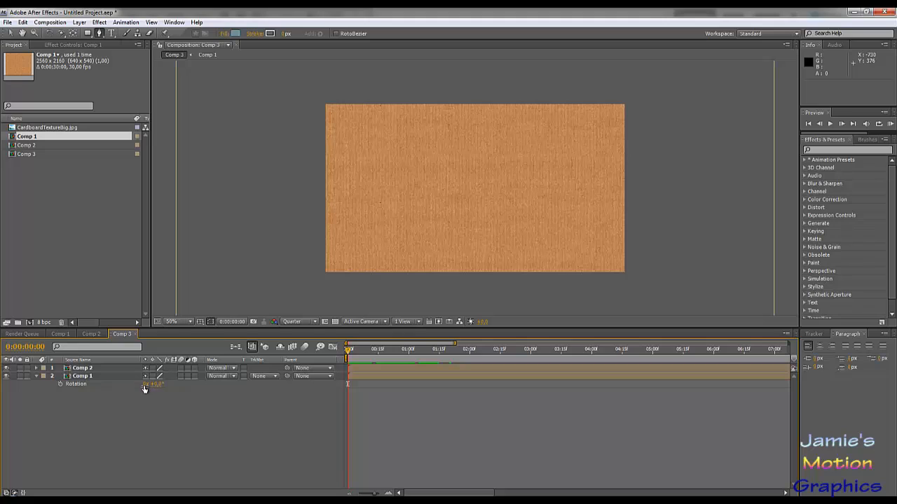
left_click(157, 384)
left_click(60, 384)
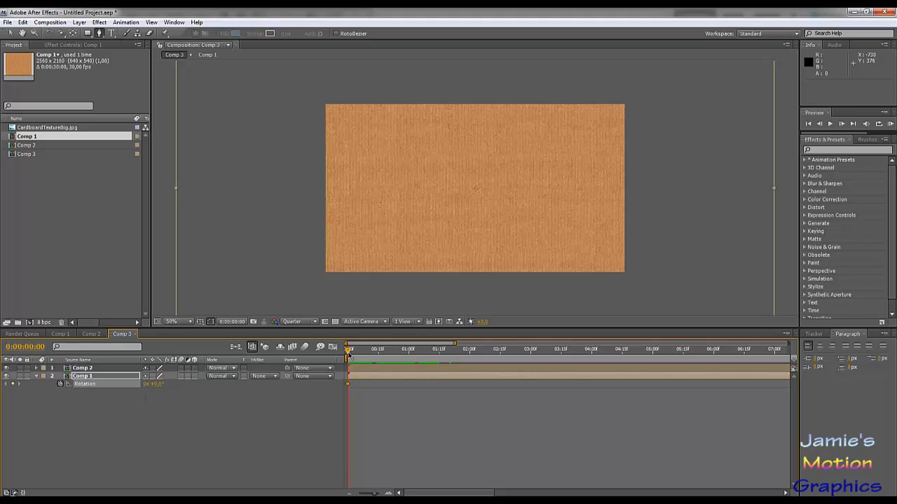
Set the Comp 1 layer's rotation to 180° at 0:00:01:15 and scrub back to 0:00:00:23.
left_click_drag(348, 357, 440, 366)
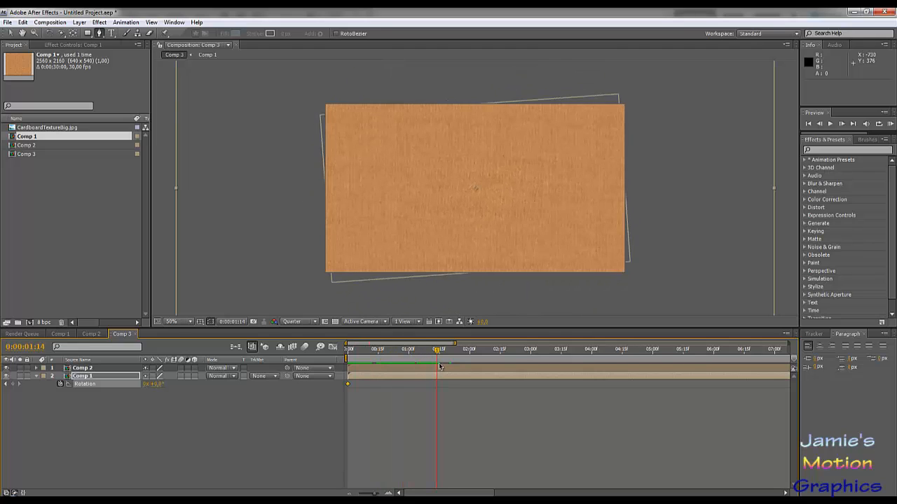
left_click(156, 384)
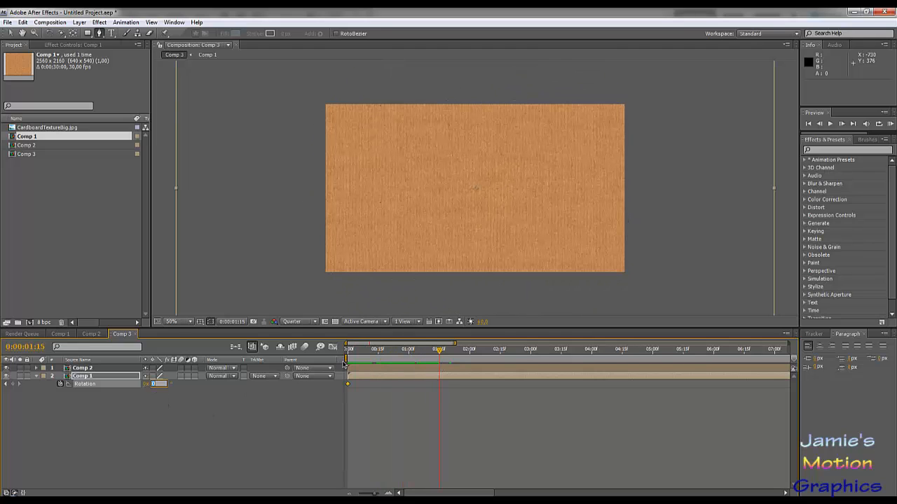
type("180")
key("Return")
left_click_drag(409, 358, 395, 358)
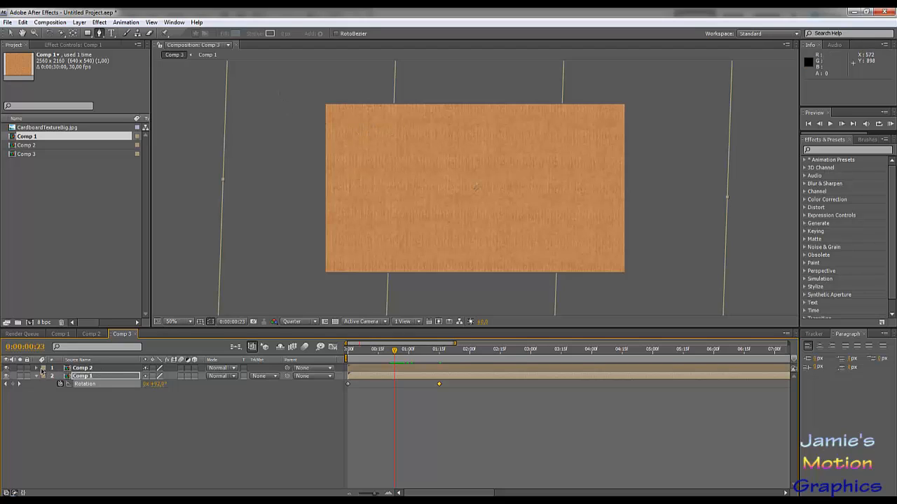
left_click(82, 369)
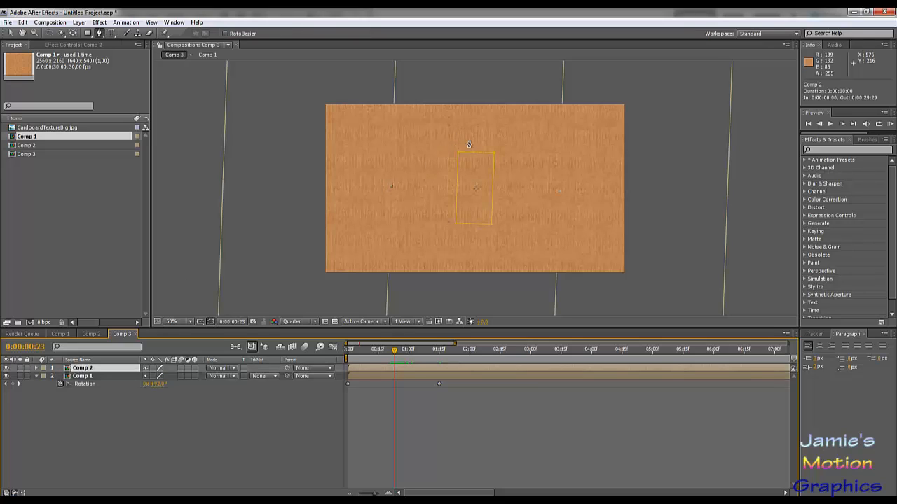
left_click(427, 146)
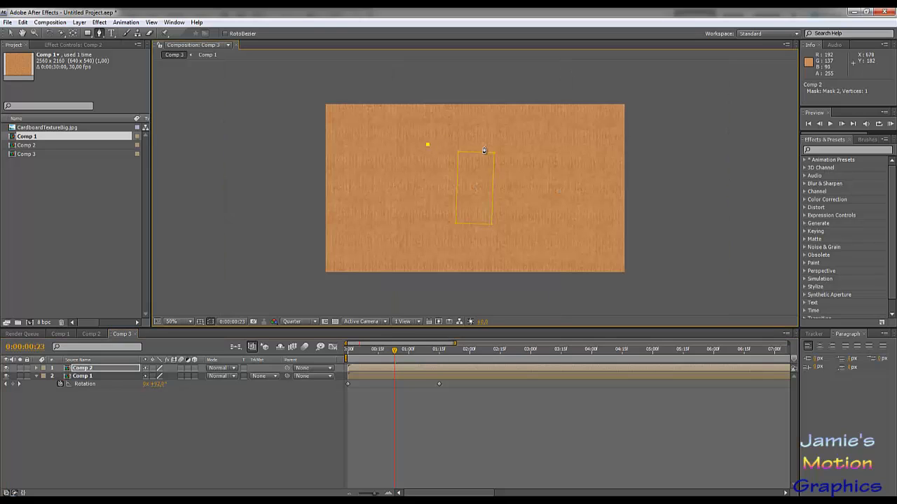
key("ctrl+z")
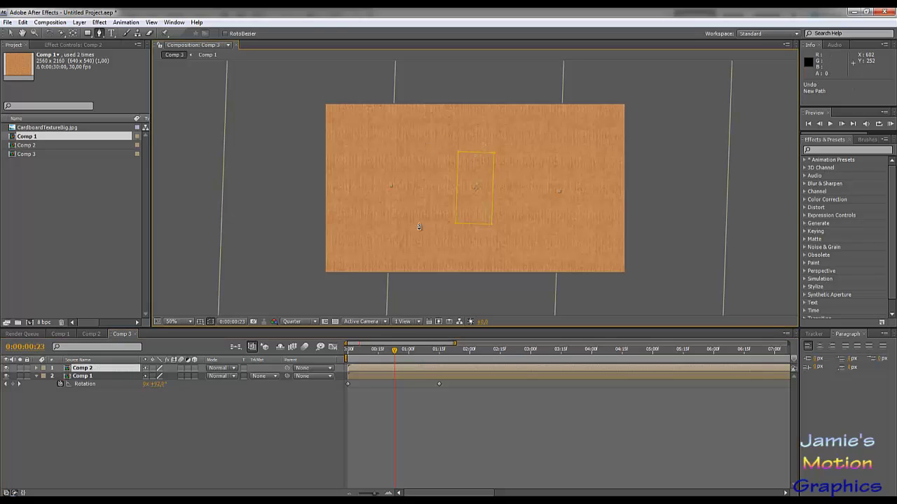
Draw a closed four-point mask on the Comp 1 layer with the Pen tool, slightly larger than the central opening.
left_click(86, 377)
left_click(436, 144)
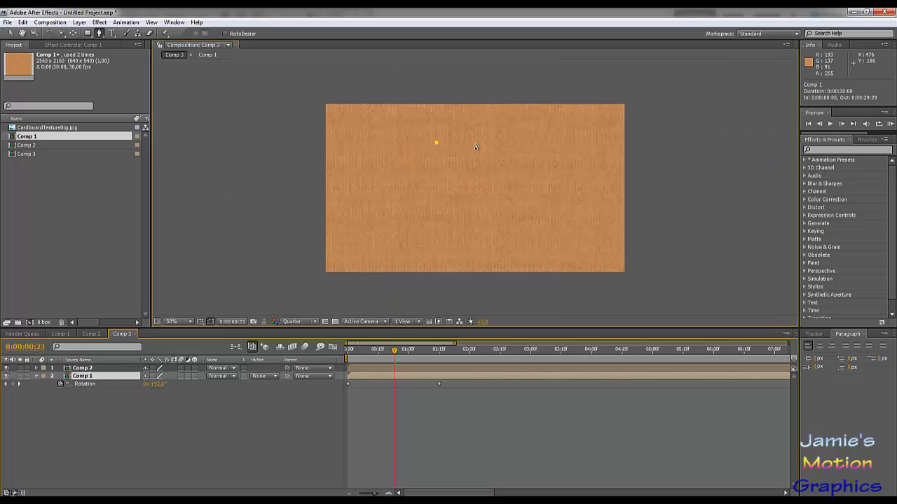
left_click(535, 146)
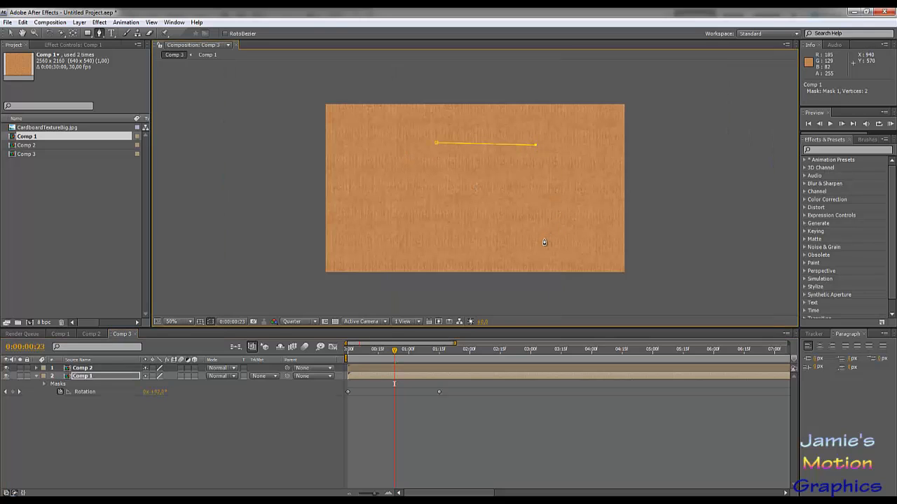
left_click(537, 244)
left_click(424, 241)
left_click(436, 145)
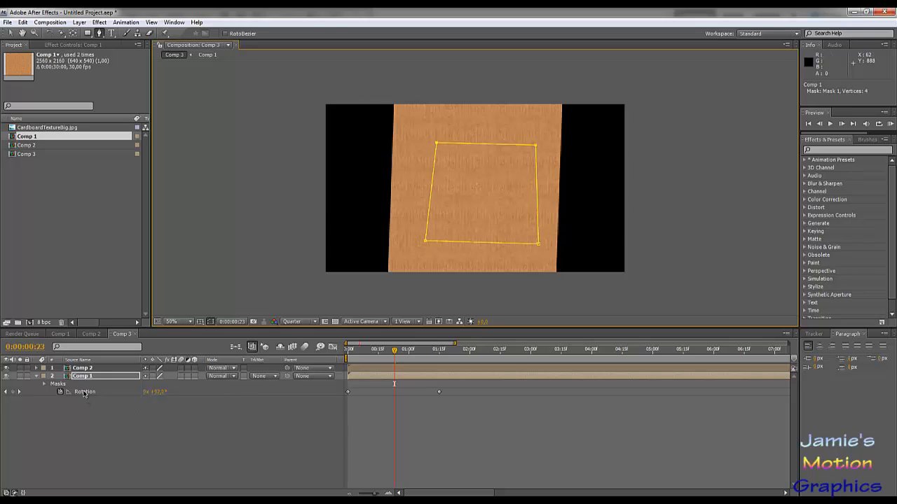
left_click(275, 377)
left_click(227, 403)
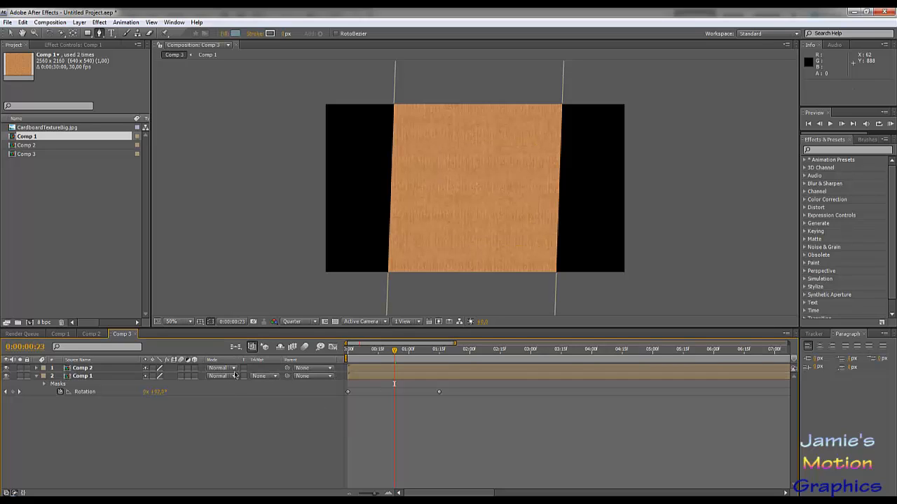
Reveal the Comp 1 layer's mask properties and set Mask 1's mode to Subtract.
left_click(70, 386)
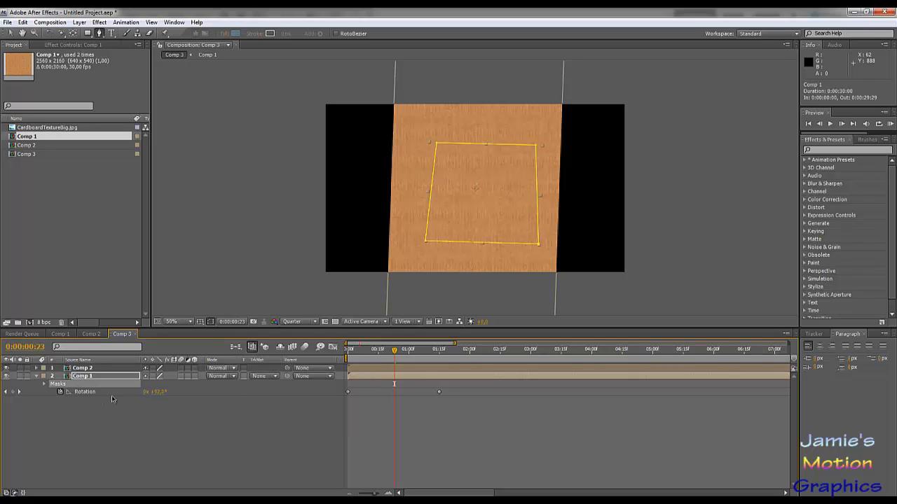
key("m")
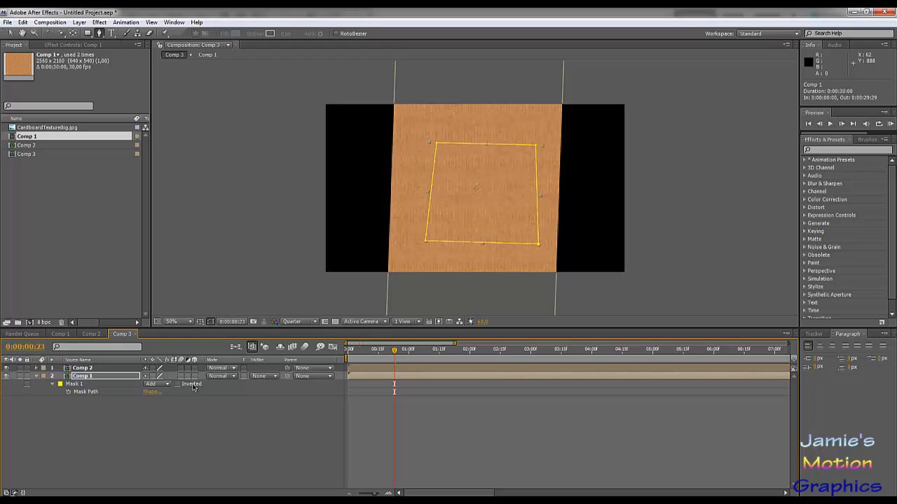
left_click(157, 385)
left_click(165, 395)
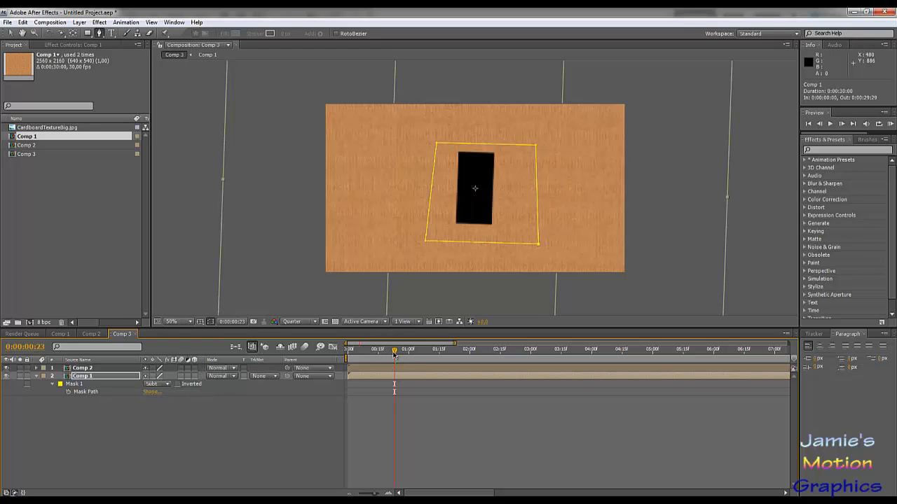
At 0:00:02:06, move the lower-left and upper-right vertices of the Comp 1 layer's mask outward past the central opening.
left_click_drag(394, 355, 482, 358)
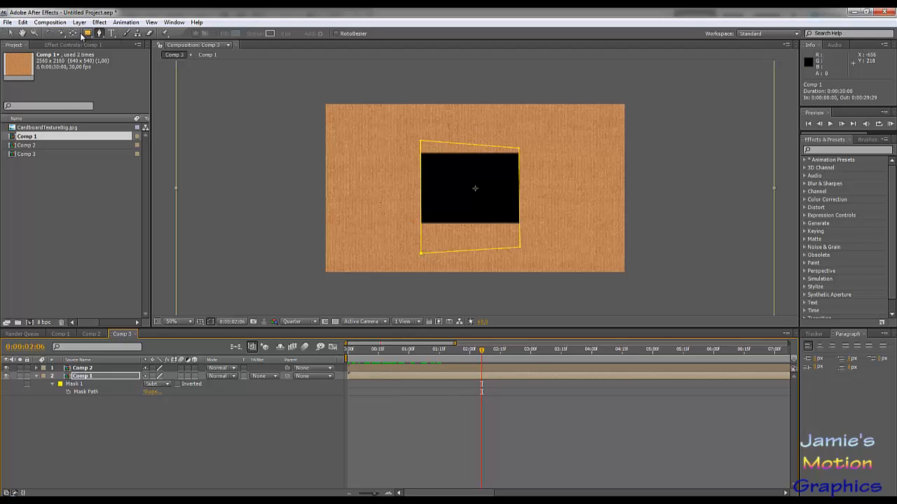
left_click(9, 33)
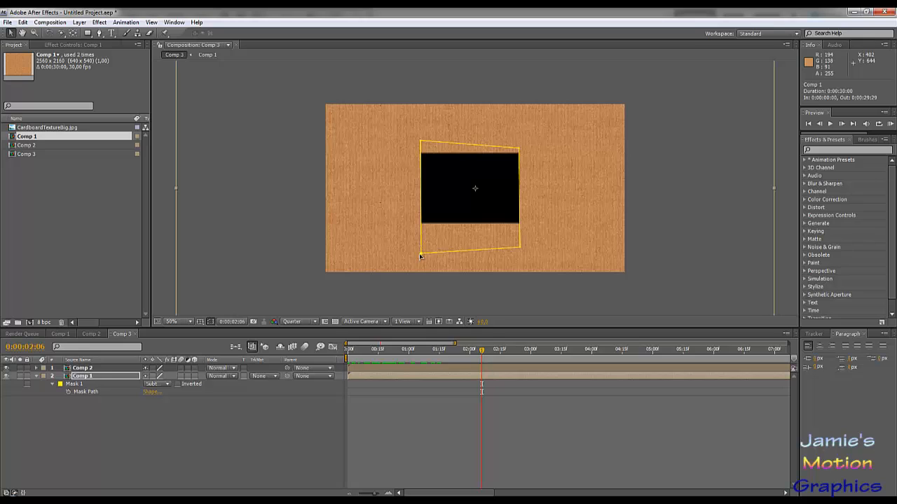
left_click_drag(420, 255, 399, 234)
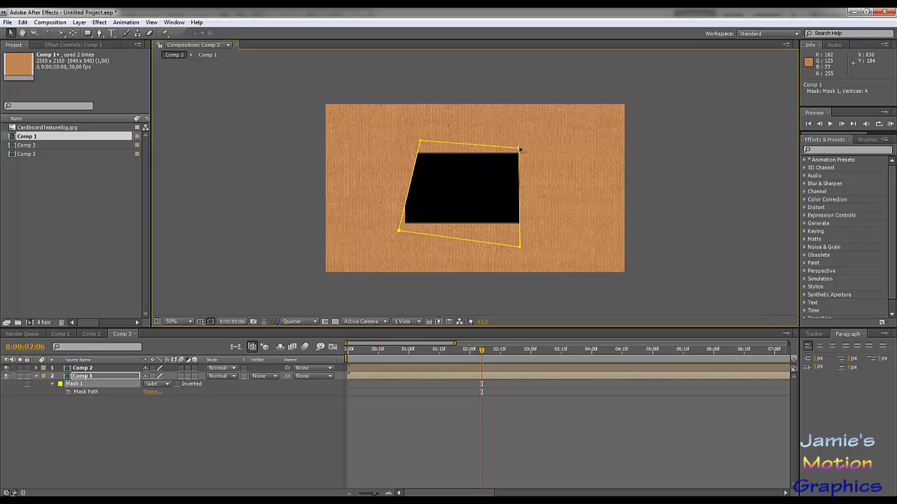
left_click_drag(519, 148, 554, 148)
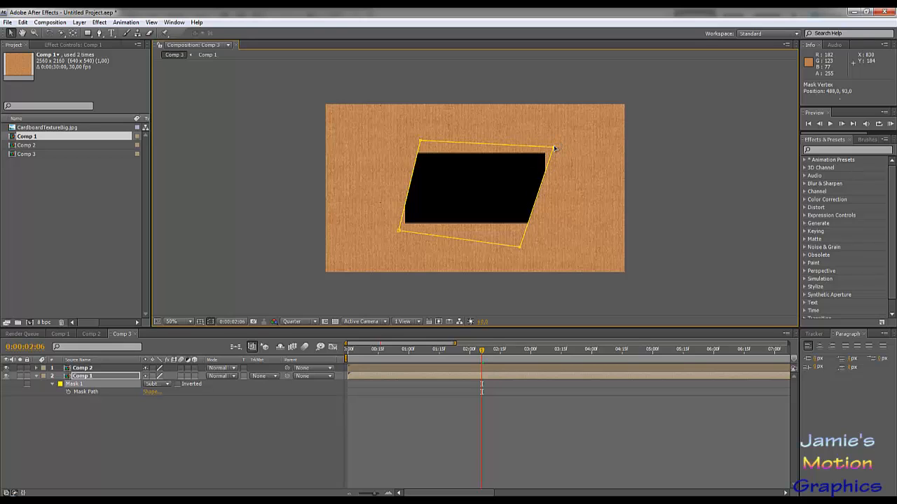
Reset Mask 1's shape on the Comp 1 layer to a rectangle, check the opening around 0:00:02:00, and collapse the layer's properties.
left_click(153, 391)
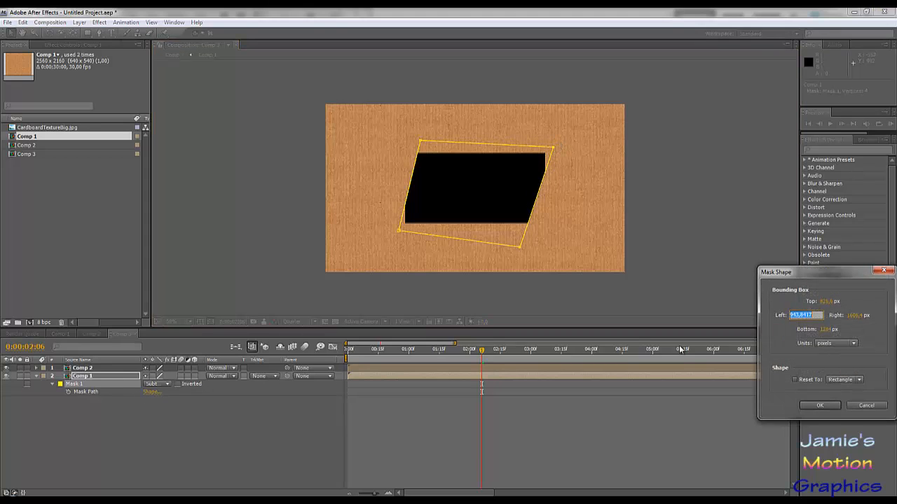
left_click(794, 379)
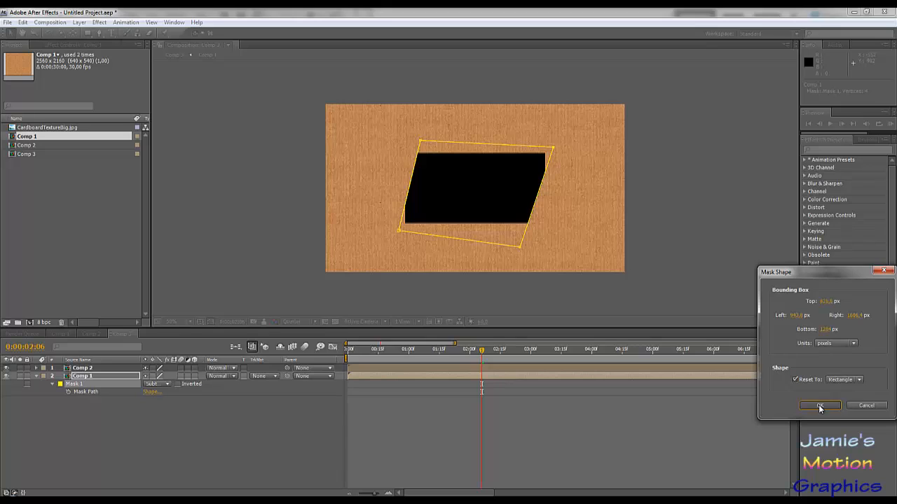
left_click(819, 405)
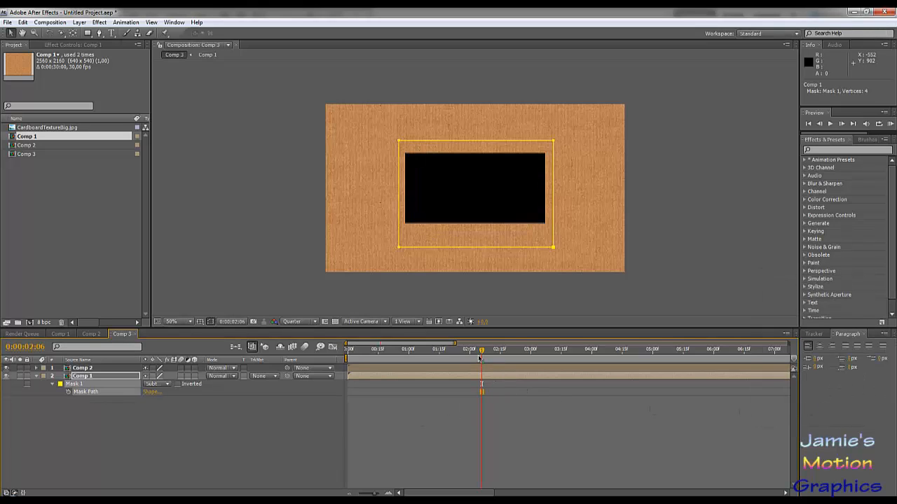
left_click_drag(481, 353, 466, 391)
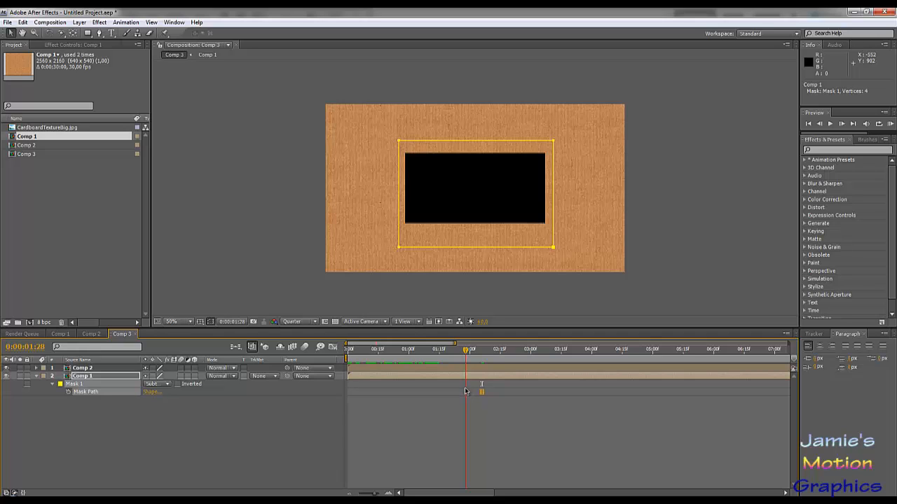
left_click_drag(465, 391, 481, 400)
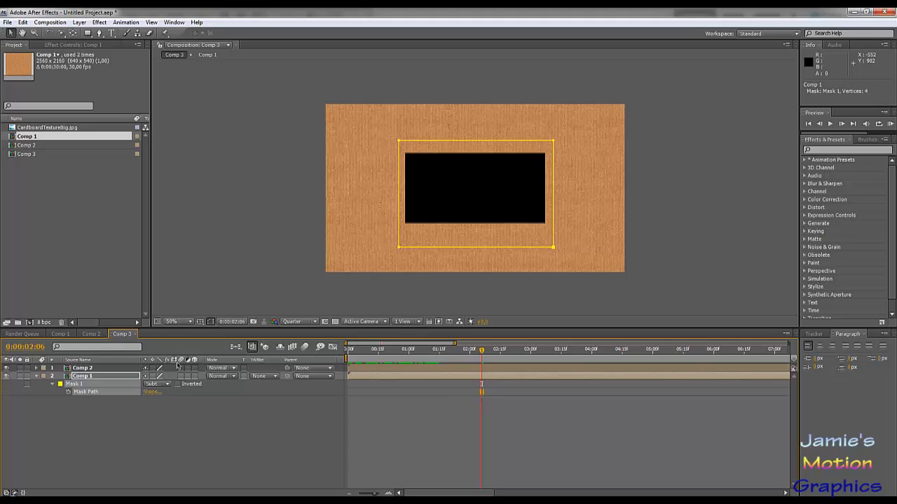
left_click(36, 376)
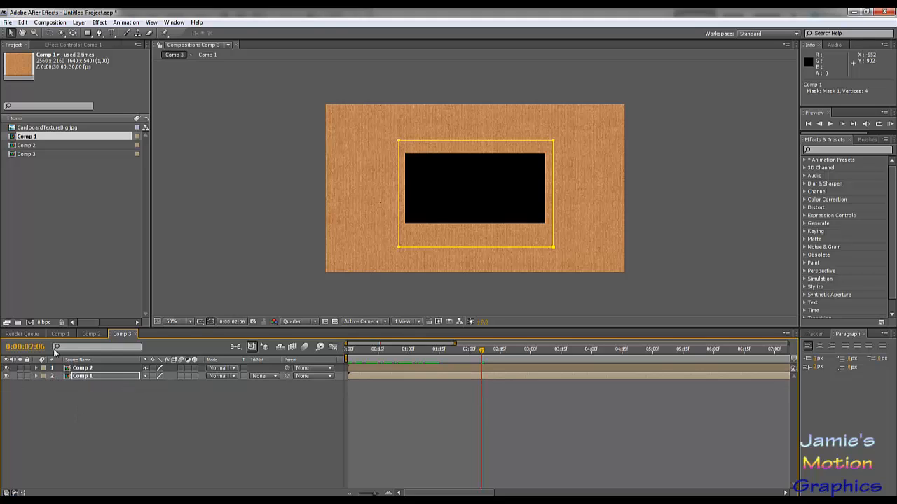
Reveal the Comp 2 layer's mask properties and add a Mask Path keyframe at 0:00:02:15.
left_click(85, 369)
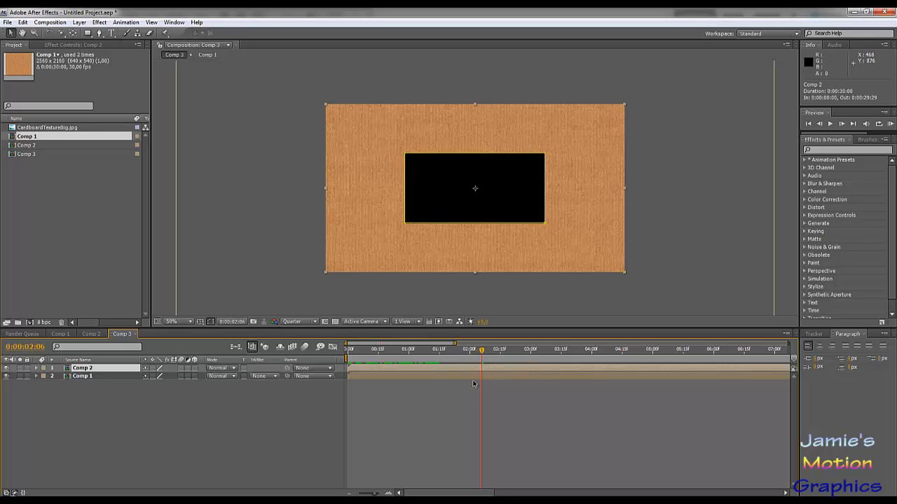
left_click_drag(482, 350, 518, 355)
left_click(36, 368)
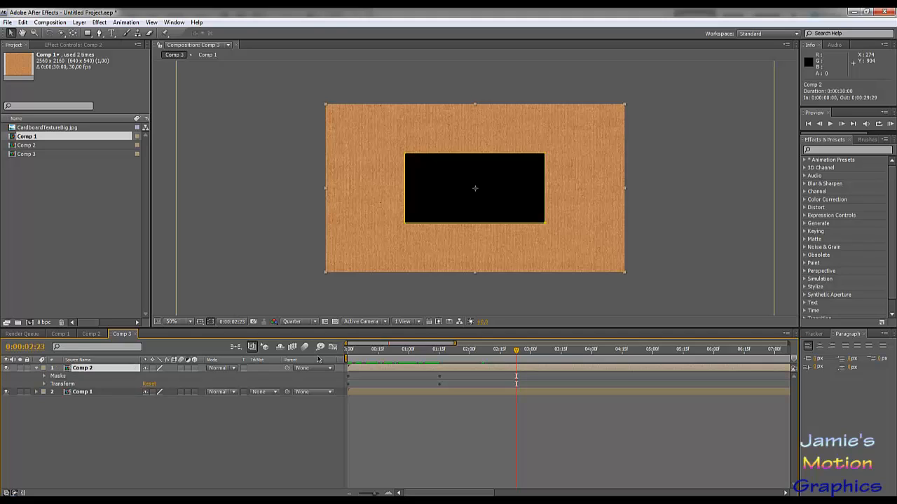
left_click_drag(447, 357, 469, 359)
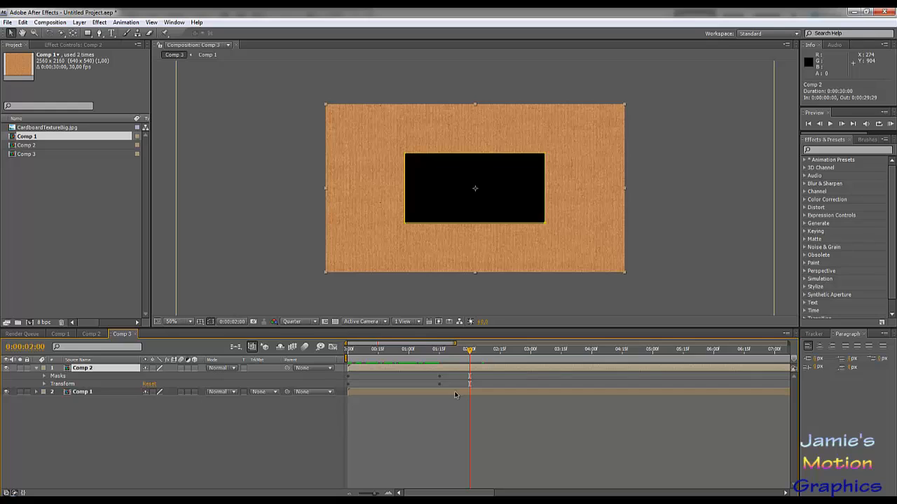
left_click_drag(472, 352, 503, 360)
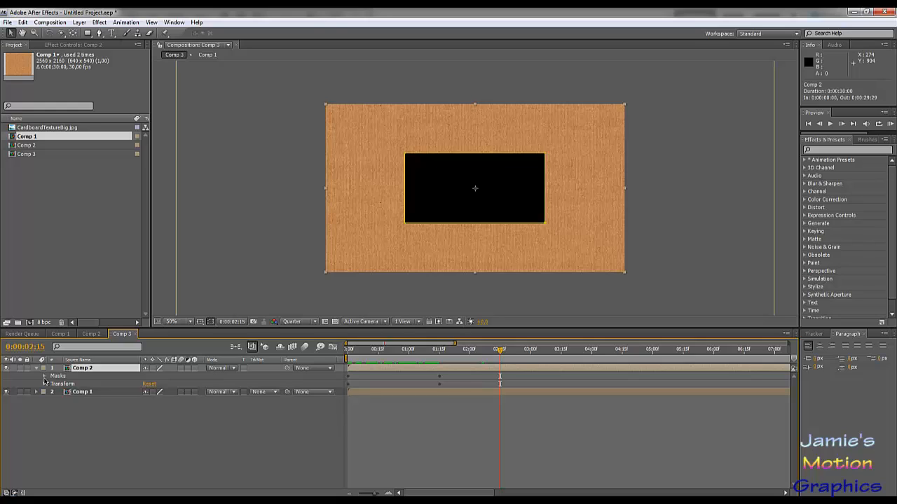
key("m")
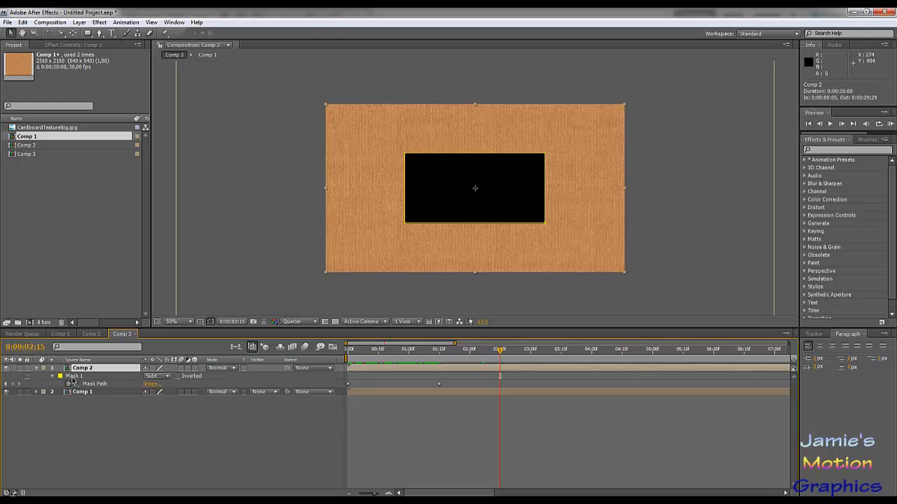
left_click(13, 384)
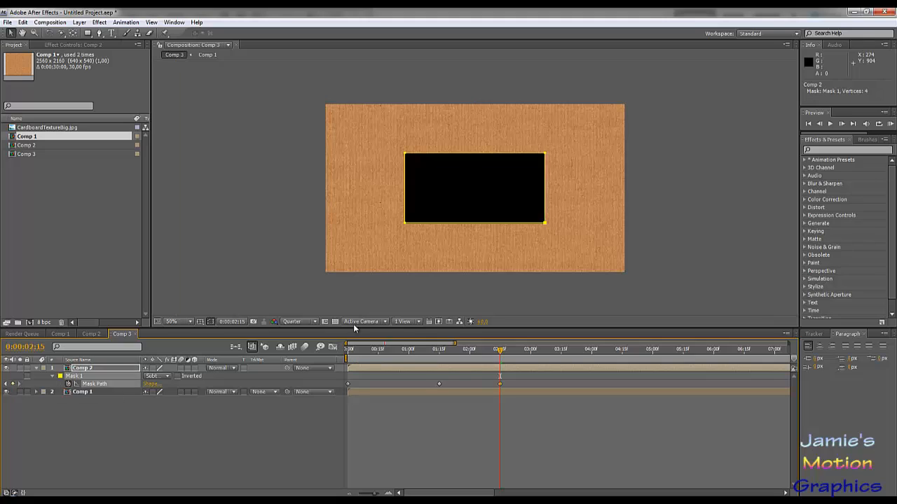
Delete the Comp 2 layer's Mask Path keyframe at 0:00:02:15 and collapse the layer's properties.
left_click_drag(501, 354, 563, 365)
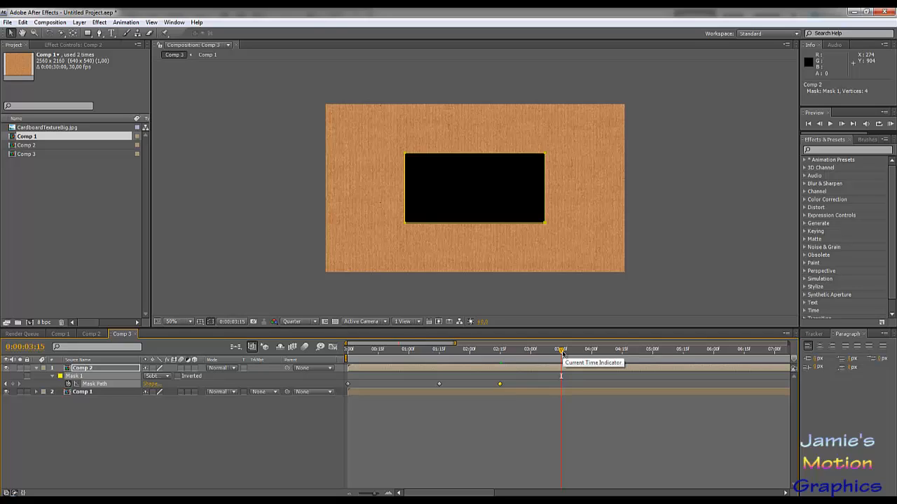
left_click_drag(564, 355, 532, 362)
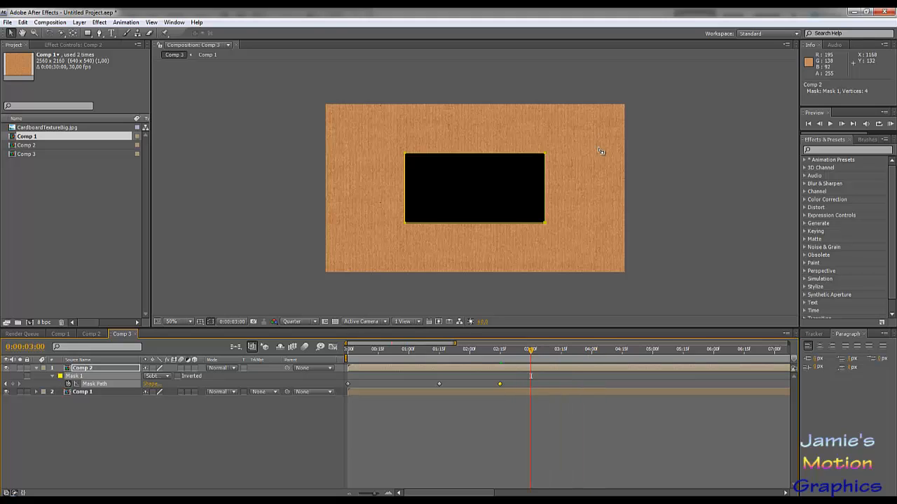
left_click(36, 370)
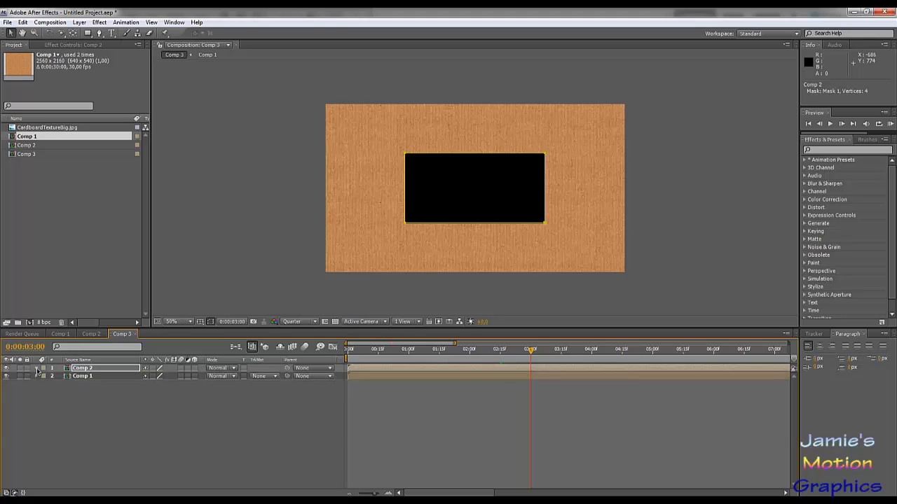
left_click(37, 370)
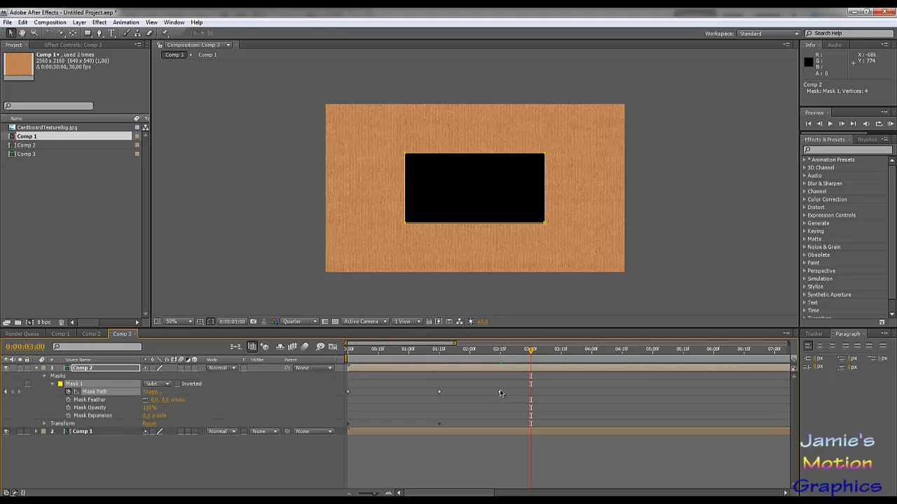
left_click(374, 378)
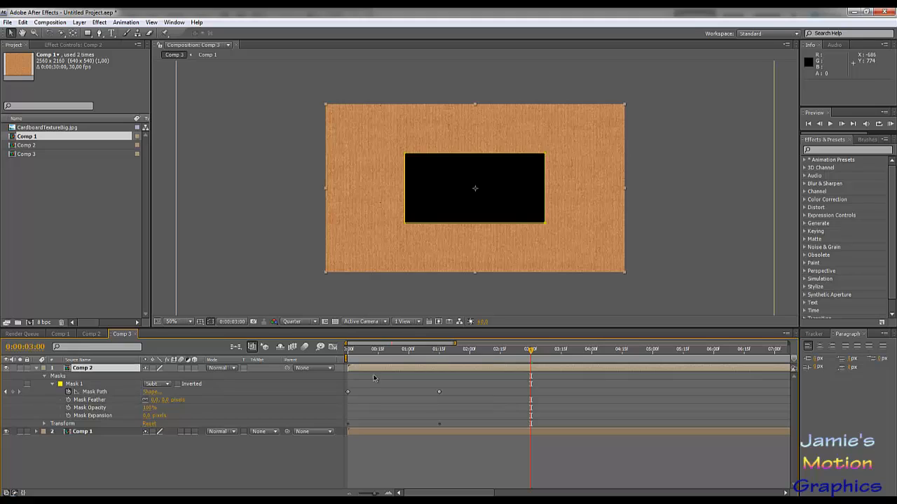
left_click(35, 370)
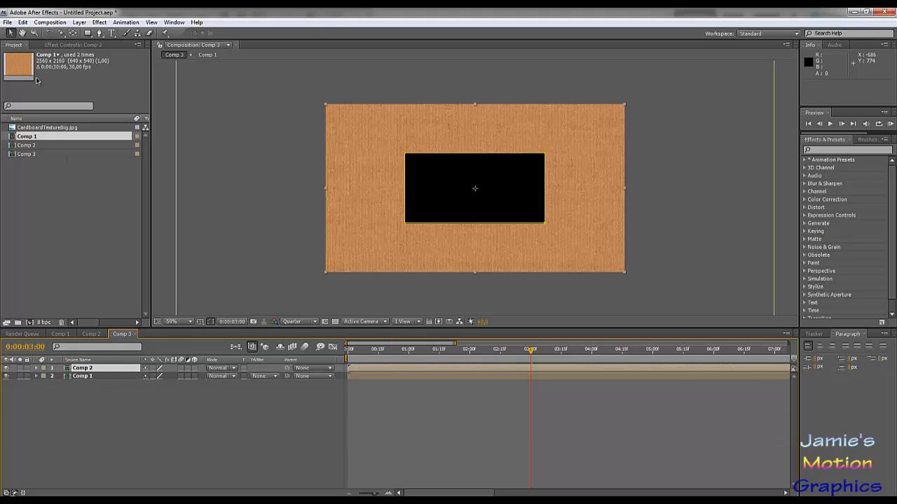
Add Comp 2 again as Comp 3's top layer and draw a closed six-point V-shaped mask over the opening's left half with the Pen tool.
left_click_drag(29, 145, 94, 367)
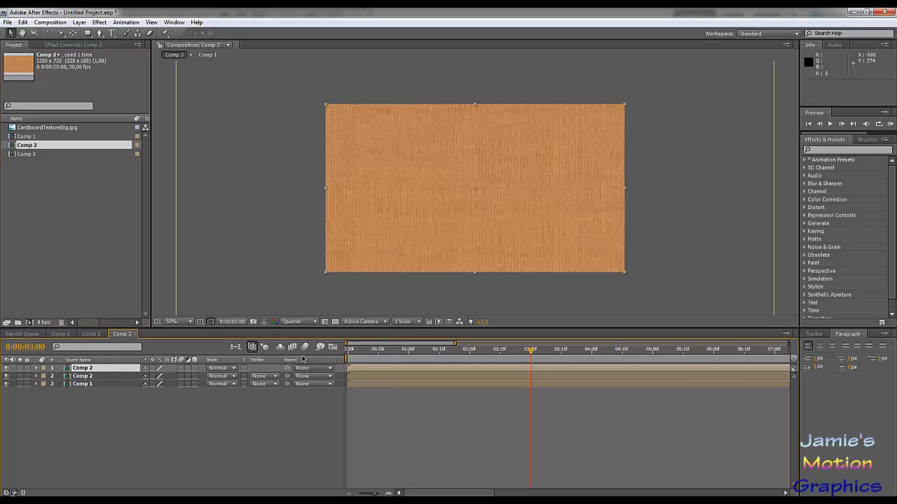
left_click_drag(494, 348, 470, 349)
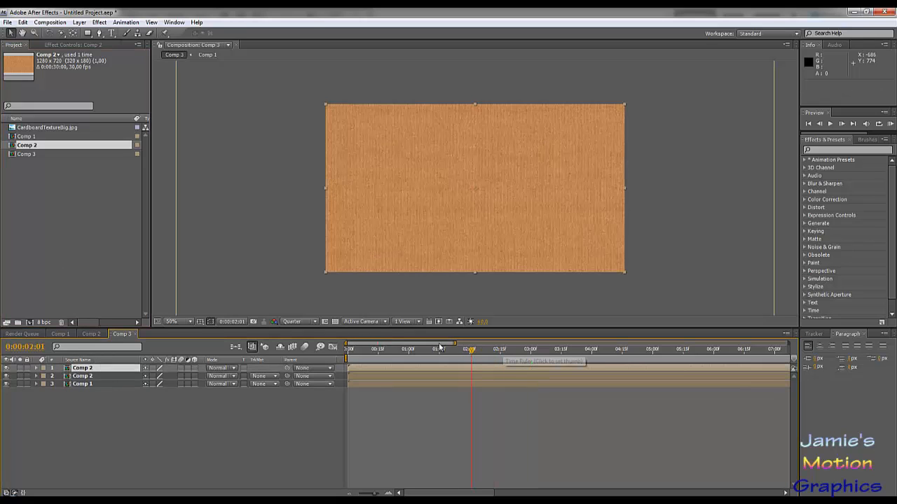
left_click(61, 33)
left_click(99, 33)
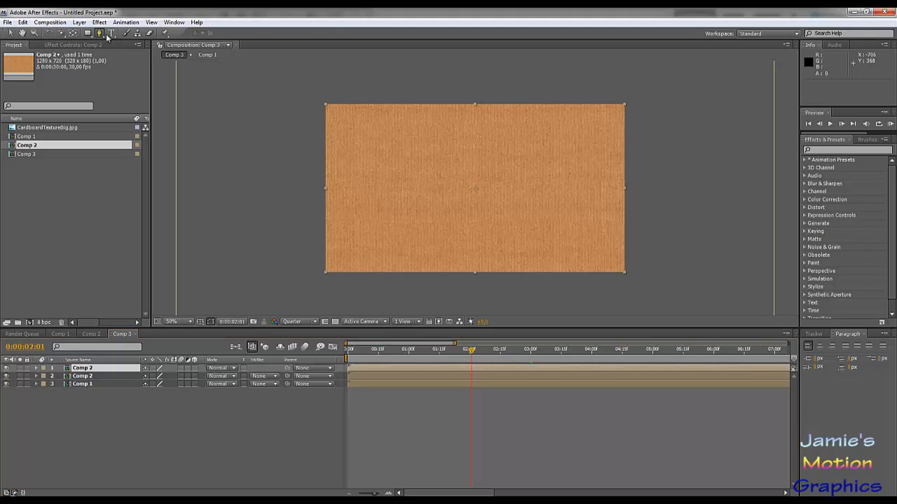
left_click(392, 154)
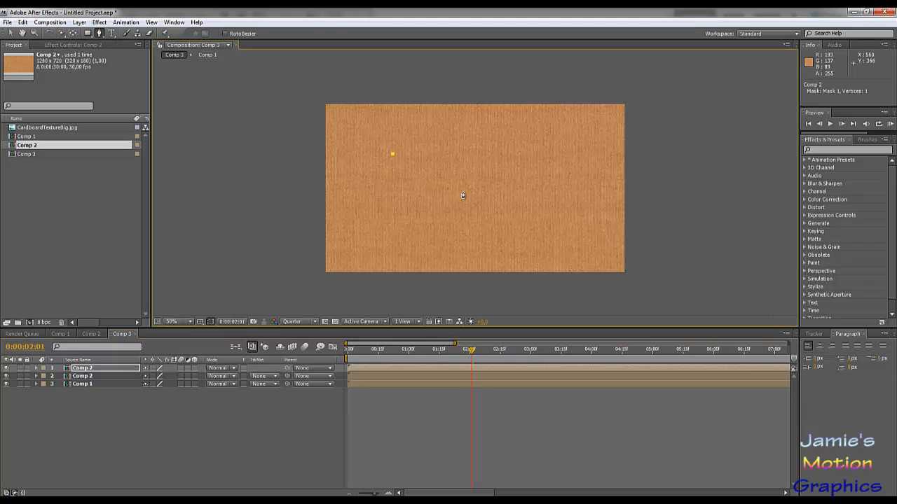
left_click(462, 190)
left_click(402, 246)
left_click(395, 222)
left_click(426, 191)
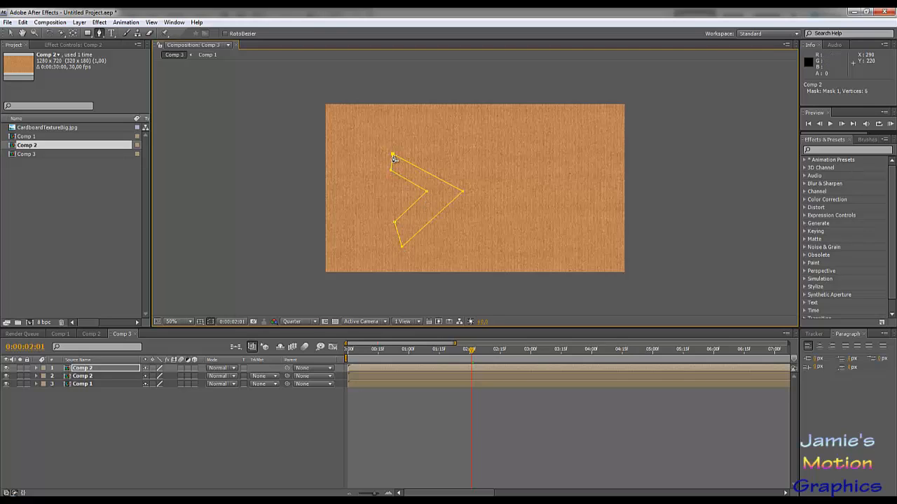
left_click(392, 154)
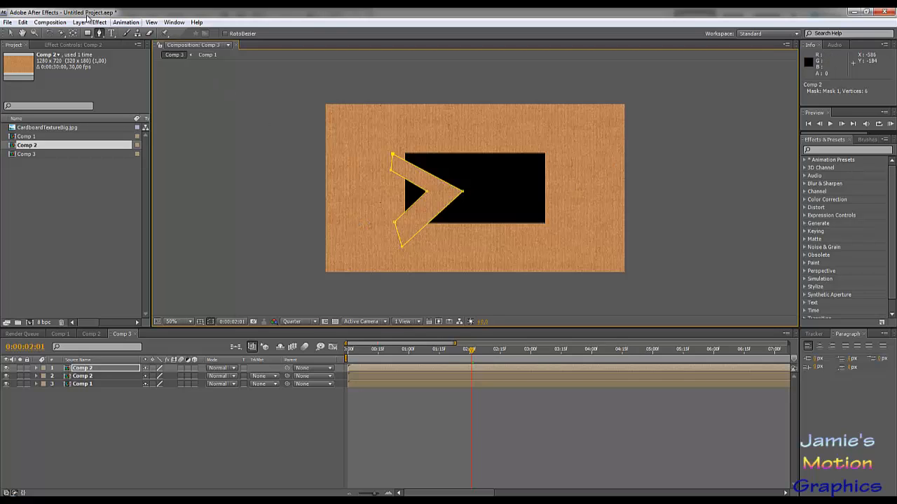
Reposition the end vertices of both arms of the V-shaped mask so they sit along the opening's left edge.
left_click(11, 33)
key("period")
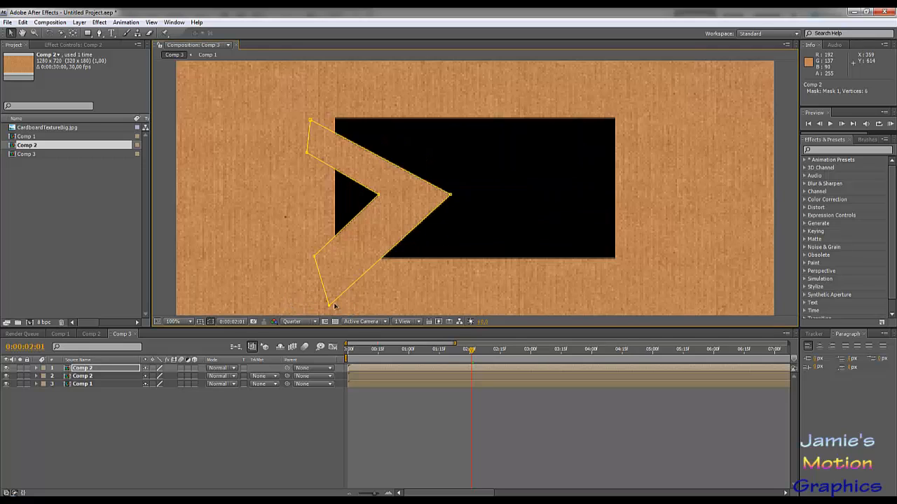
left_click_drag(328, 307, 330, 237)
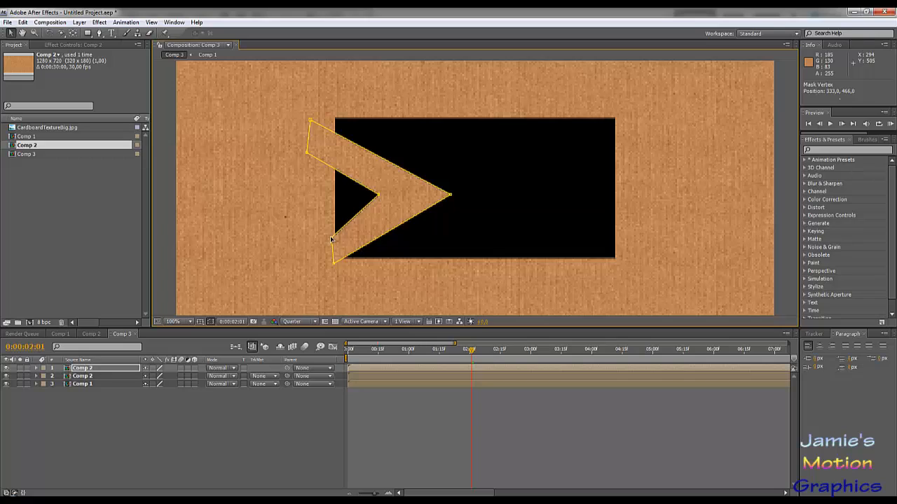
left_click_drag(312, 122, 331, 111)
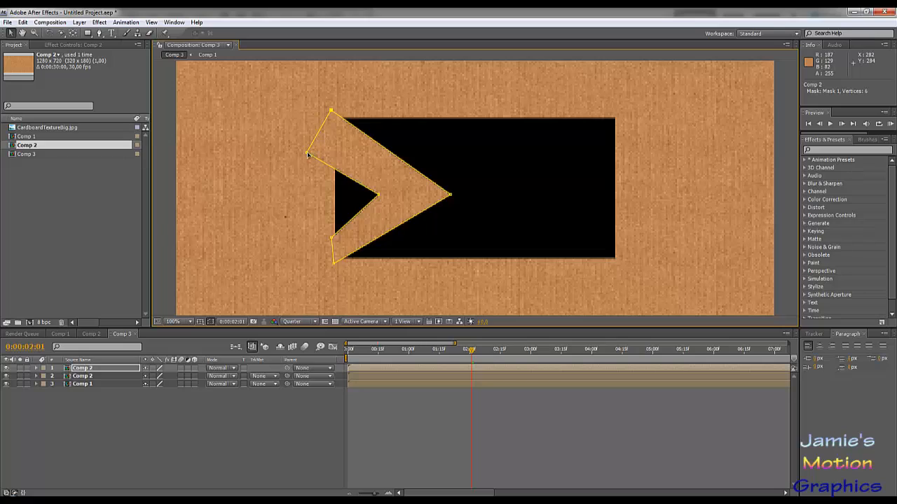
left_click_drag(309, 152, 334, 138)
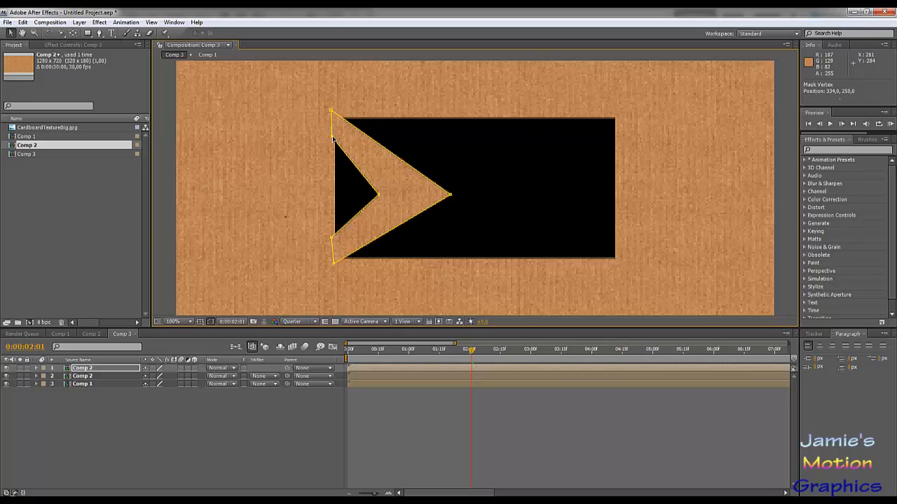
Raise the V-shaped mask's outer tip and inner corner toward the opening's upper edge, and widen the lower arm's end slightly.
left_click_drag(378, 195, 454, 145)
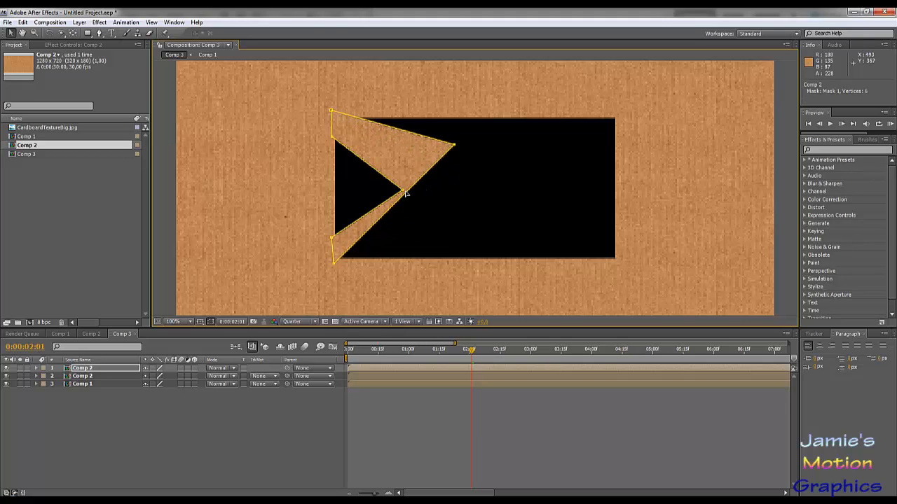
left_click_drag(405, 192, 416, 157)
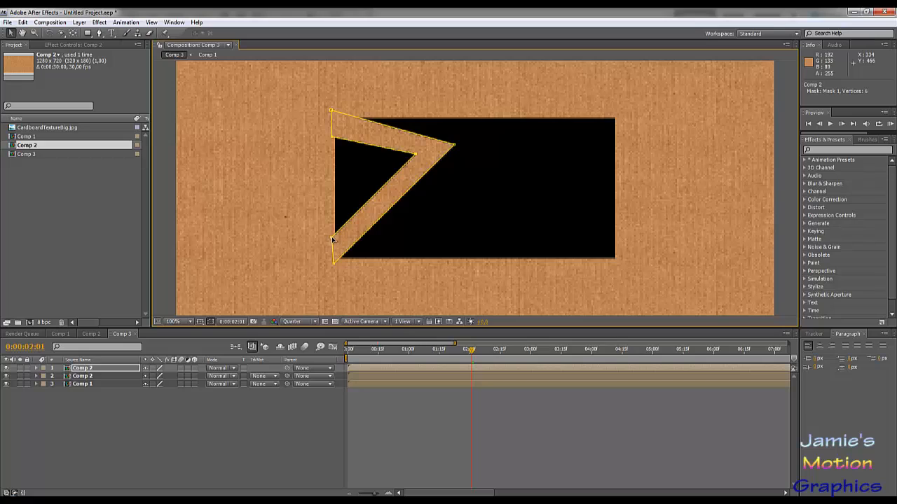
left_click_drag(331, 237, 329, 232)
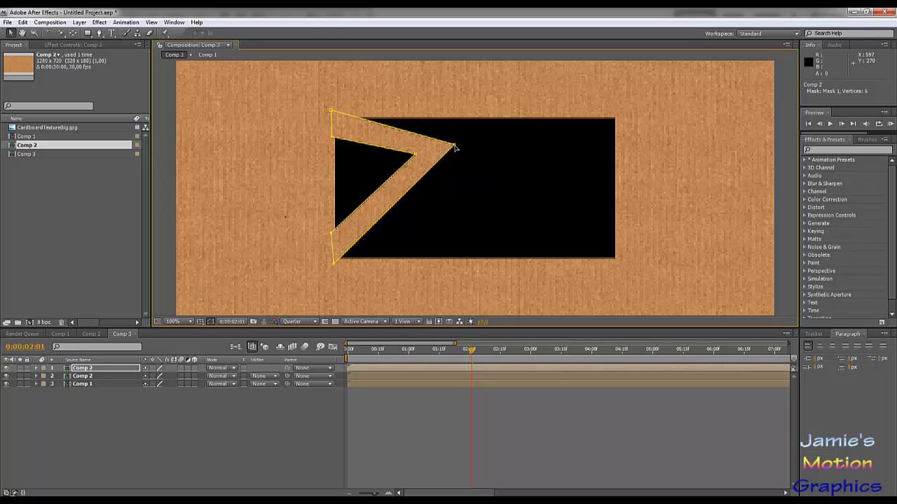
Extend the V-shaped mask's outer tip slightly farther into the opening and add a Mask Path keyframe at 0:00:02:15.
left_click_drag(455, 147, 460, 144)
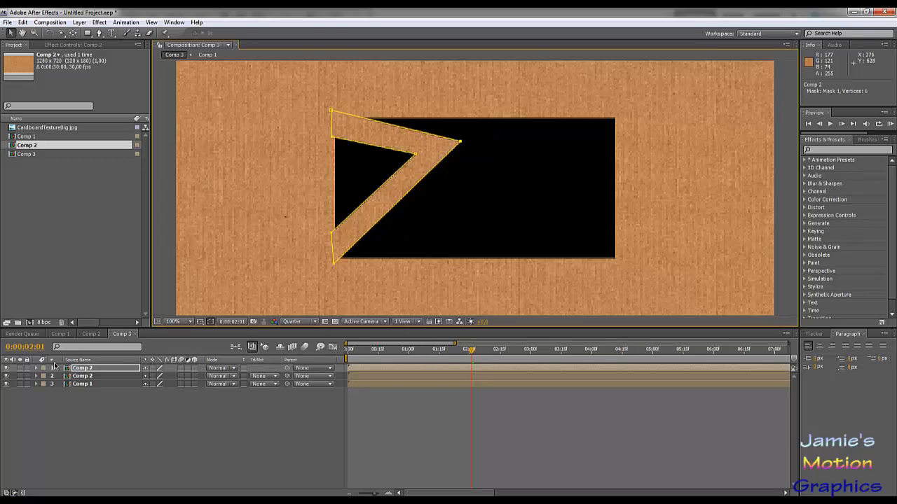
left_click(37, 368)
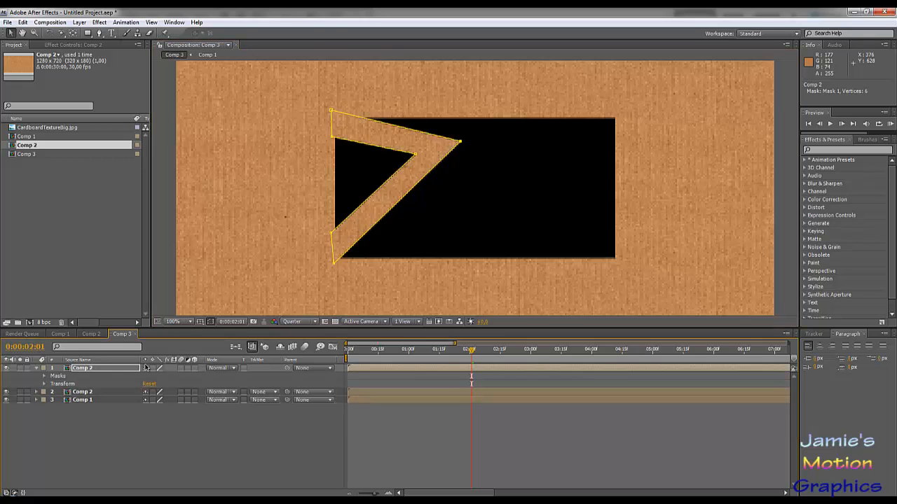
left_click_drag(473, 353, 500, 361)
left_click(45, 376)
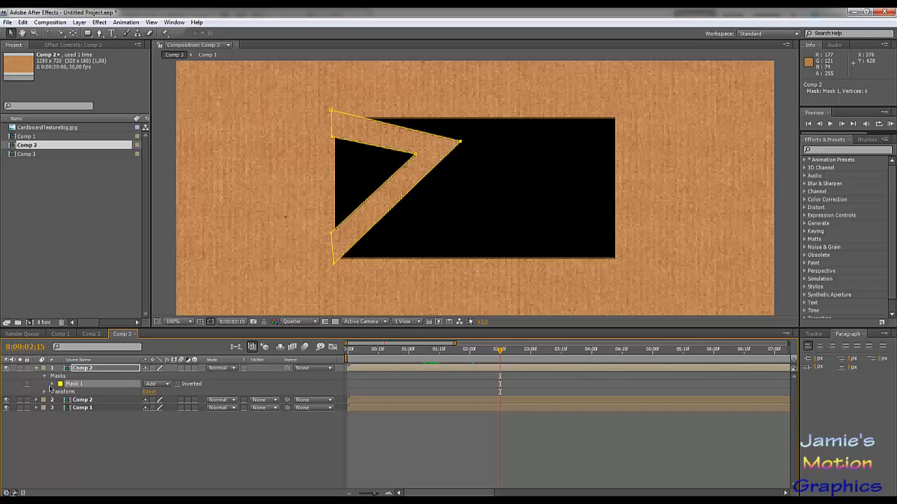
key("F2")
left_click(53, 384)
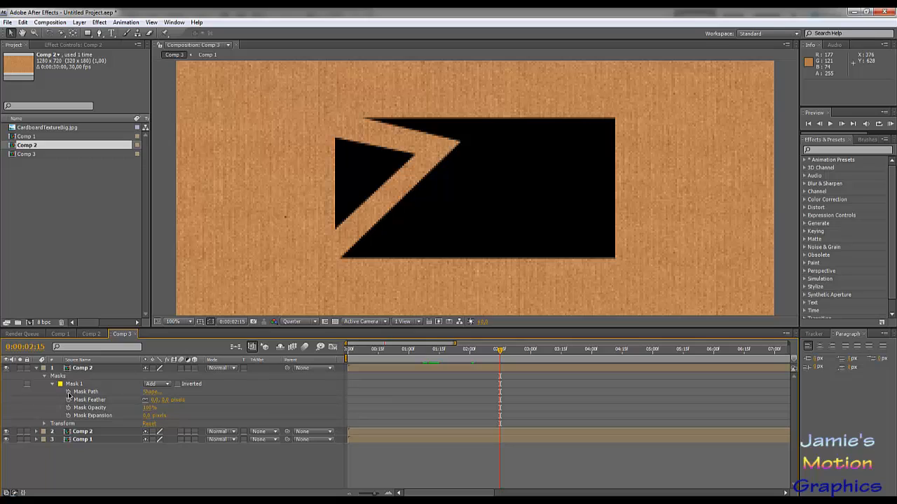
left_click(68, 392)
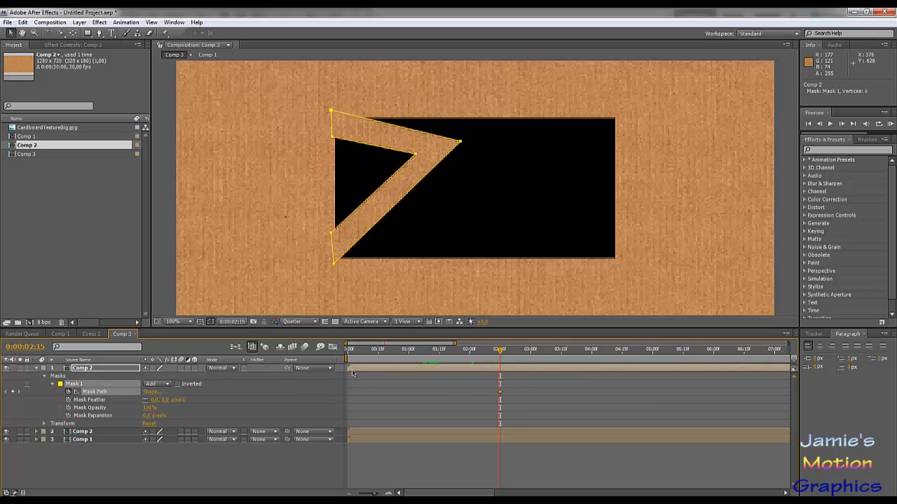
Trim the top Comp 2 layer's start to 0:00:02:15 and add a second Mask 1 Mask Path keyframe at 0:00:04:00.
left_click_drag(349, 368, 495, 374)
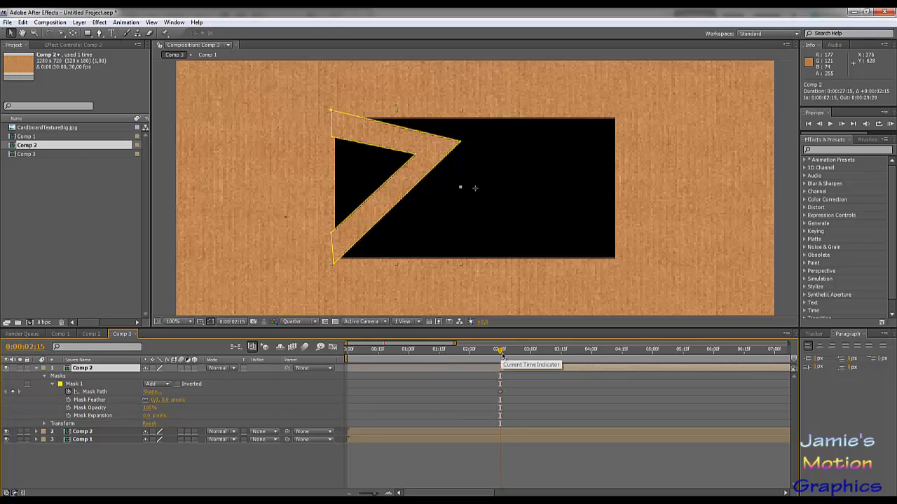
left_click_drag(500, 356, 564, 359)
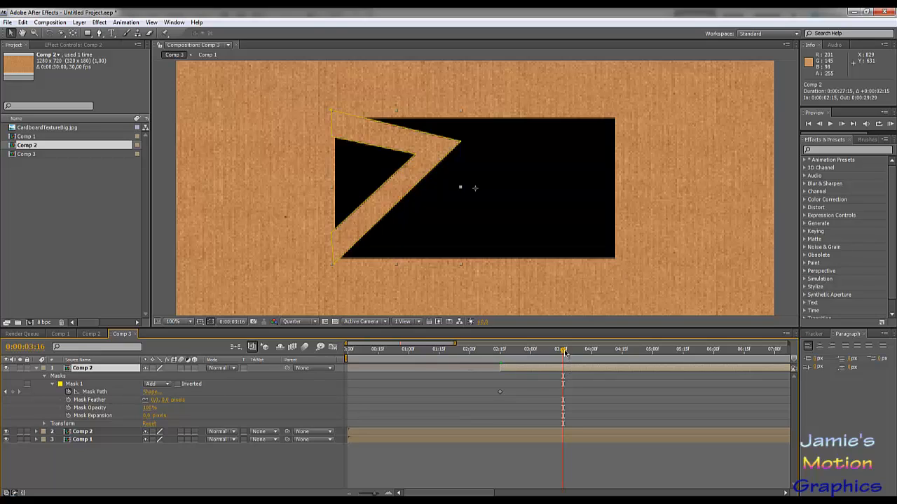
left_click_drag(562, 352, 592, 356)
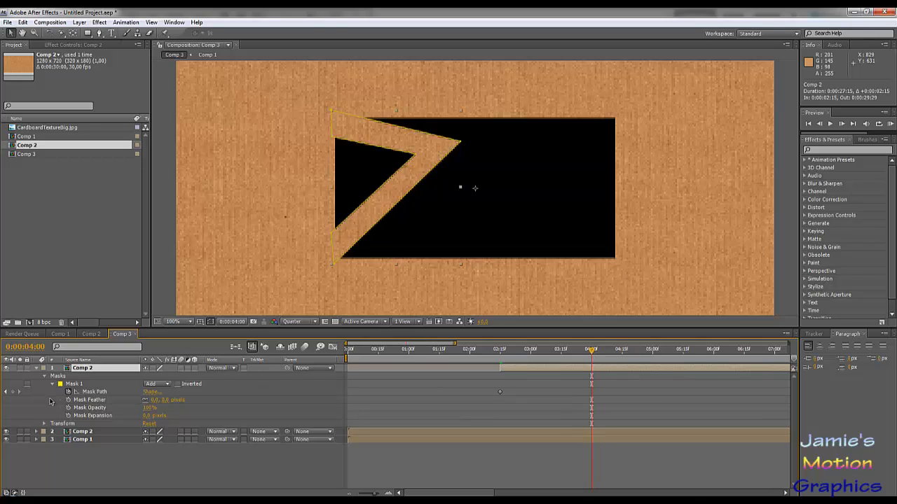
left_click(11, 393)
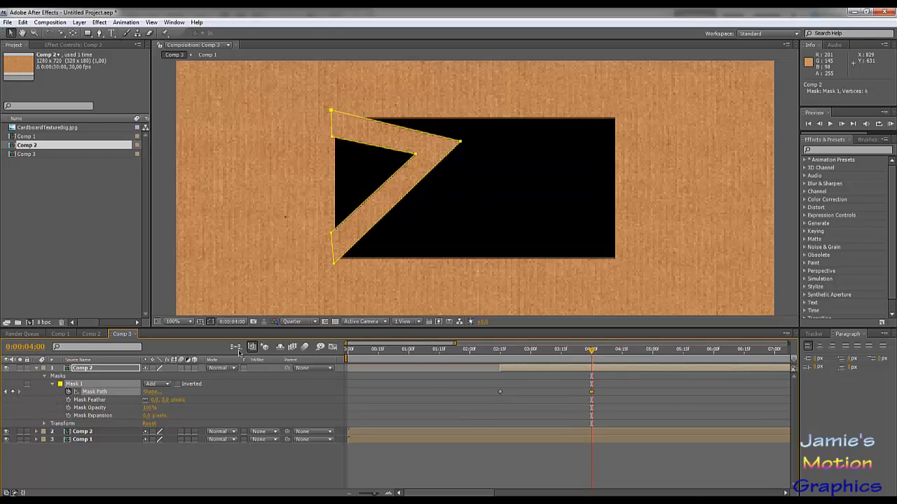
At 0:00:02:15, shift the whole V-shaped mask horizontally outside the opening until its tip touches the opening's left edge.
left_click_drag(592, 354, 500, 372)
left_click(90, 399)
left_click(93, 392)
left_click_drag(460, 143, 330, 143)
key("shift+Right")
key("shift+Right")
left_click_drag(370, 105, 332, 144)
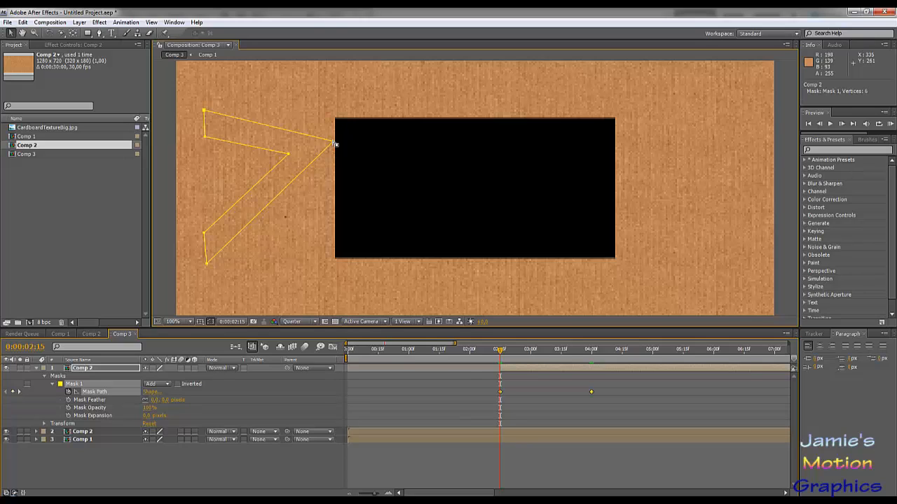
At 0:00:04:00, duplicate Mask 1 and place the copy with its arm ends along the opening's right edge.
left_click_drag(502, 354, 592, 371)
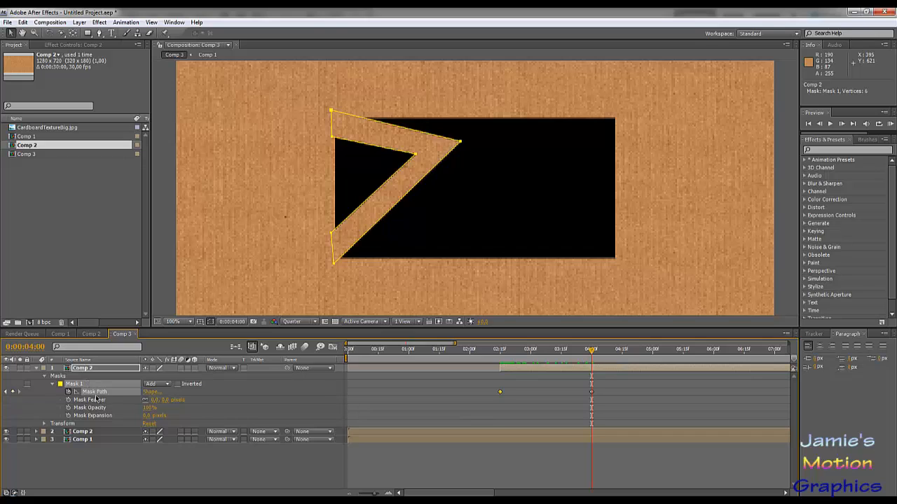
key("ctrl+d")
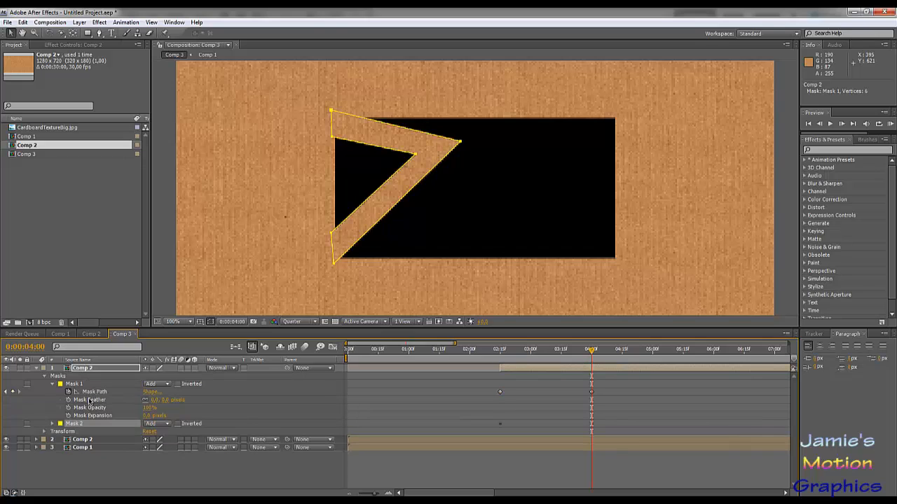
left_click(54, 425)
left_click_drag(455, 148, 686, 172)
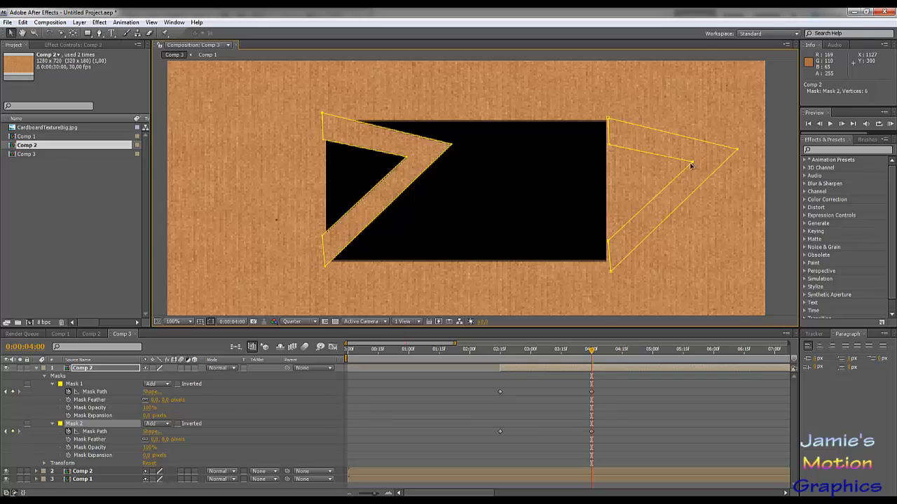
Flip the duplicated V-shaped mask by moving its inner corner and outer tip inward, ending near the tip of the left V.
left_click_drag(691, 165, 536, 180)
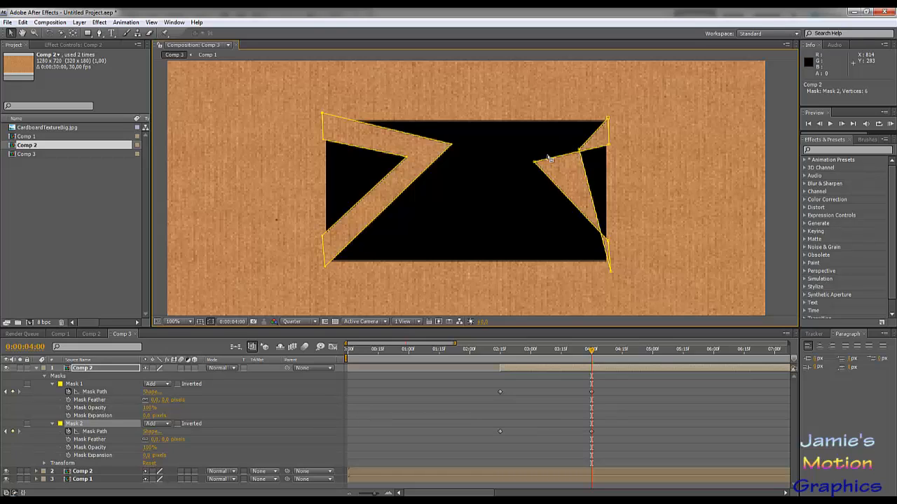
left_click_drag(581, 152, 481, 176)
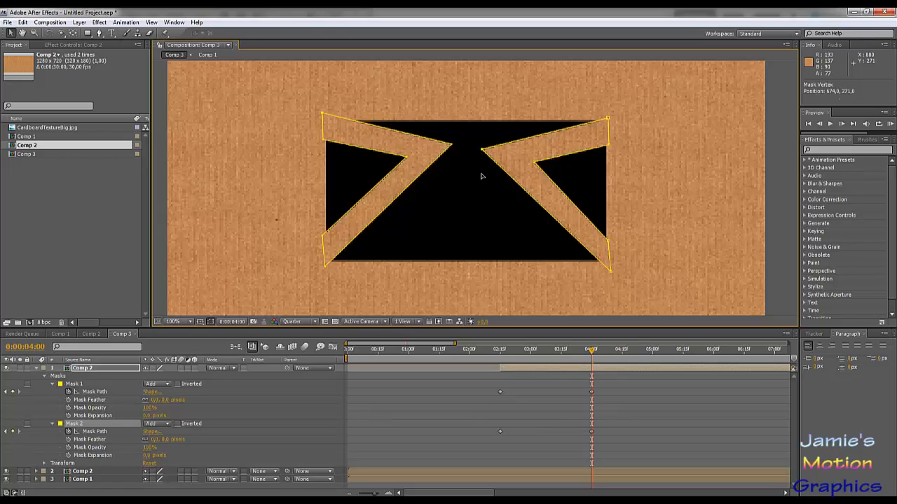
left_click_drag(481, 176, 484, 176)
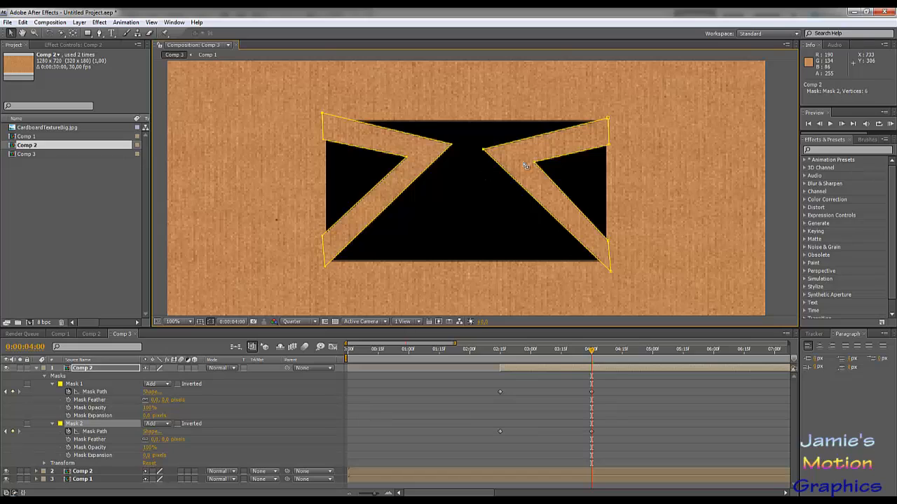
left_click_drag(534, 164, 528, 163)
left_click_drag(469, 142, 536, 180)
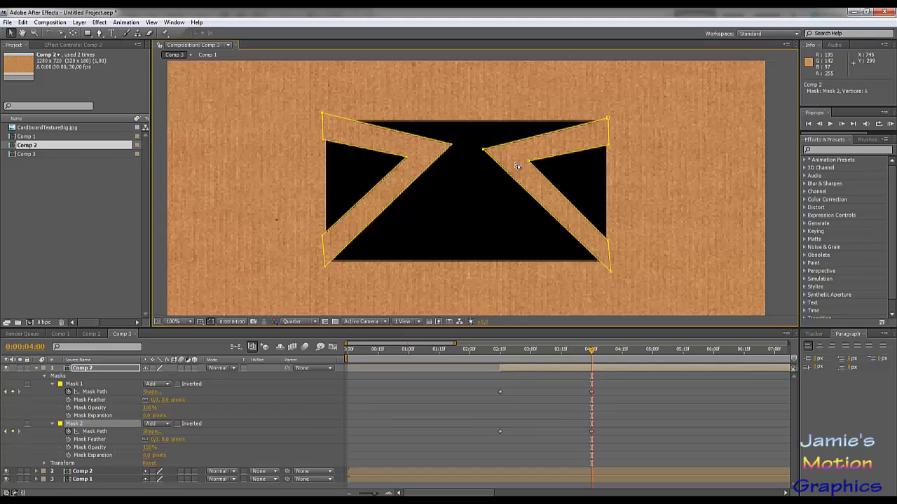
left_click_drag(527, 164, 521, 164)
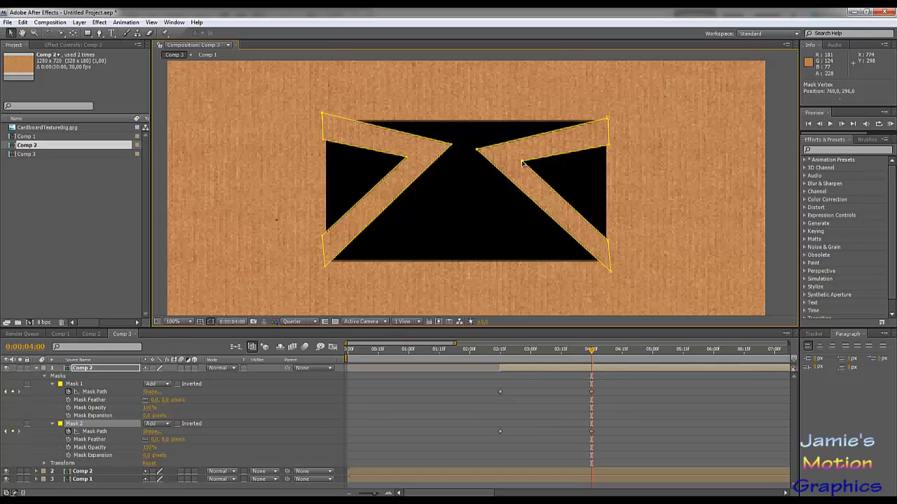
left_click_drag(471, 135, 553, 188)
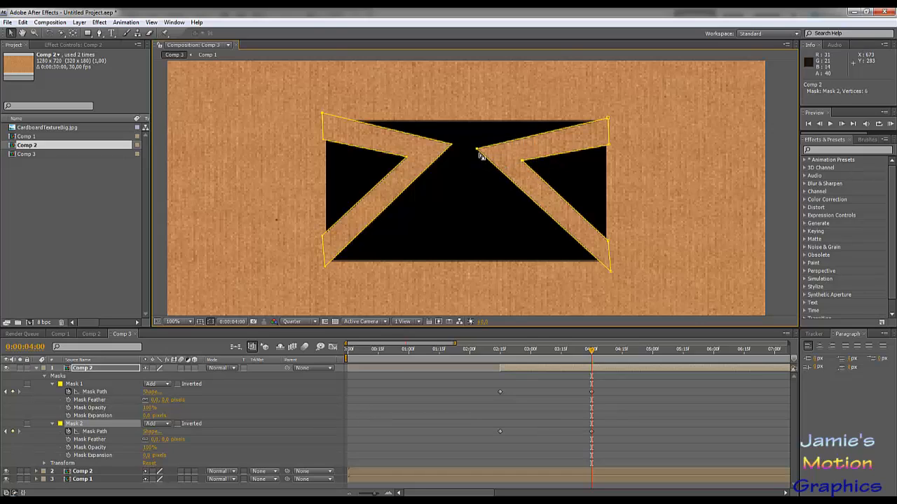
Lower Mask 2's tip and inner corner toward mid-height, evening out the width of its two arms.
left_click_drag(479, 153, 478, 204)
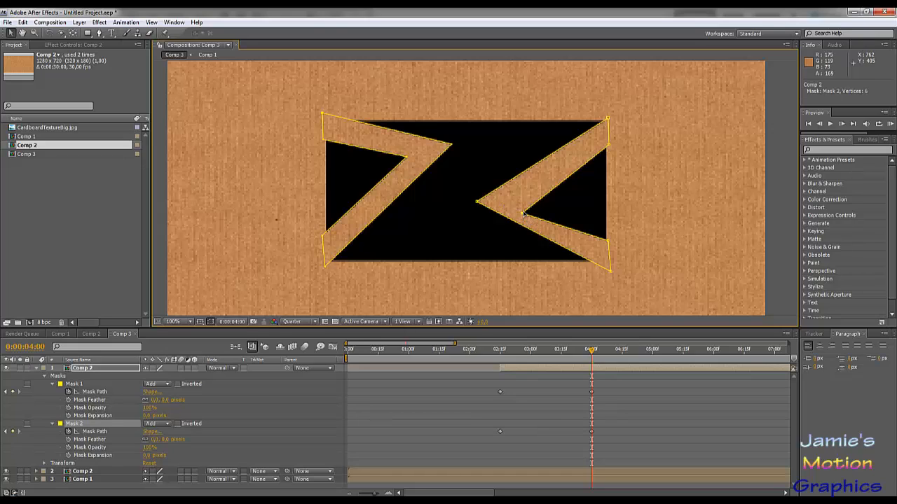
left_click_drag(523, 215, 518, 202)
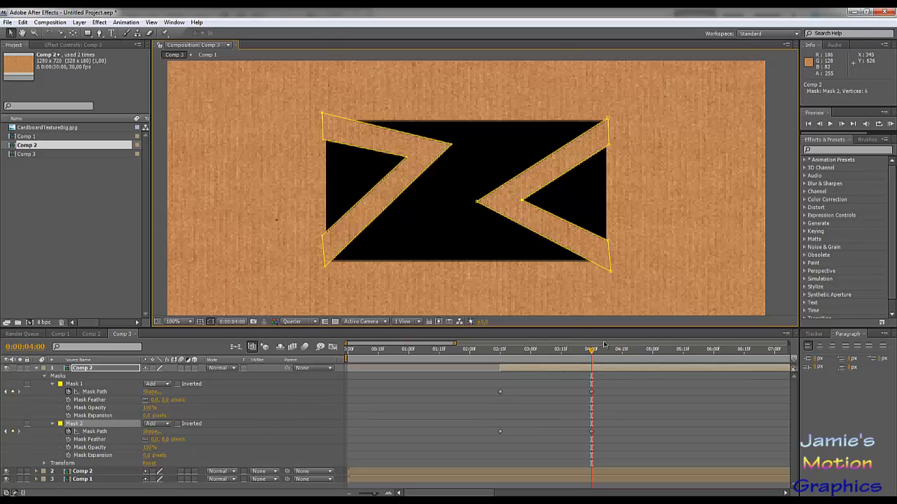
mouse_move(590, 352)
left_mouse_down()
mouse_move(501, 355)
mouse_move(591, 364)
left_mouse_up()
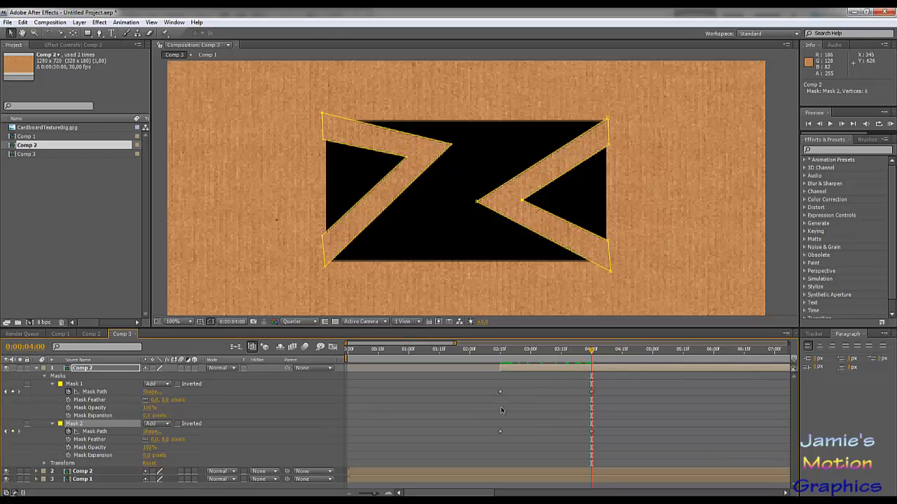
Replace Mask 2's Mask Path keyframe at 0:00:02:15 with one that places the whole shape just outside the opening's right edge.
left_click(500, 431)
key("Delete")
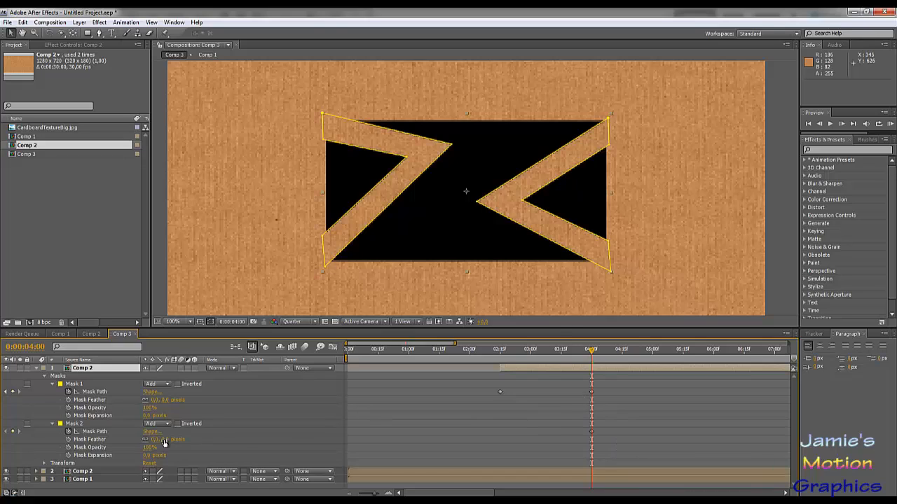
left_click(104, 434)
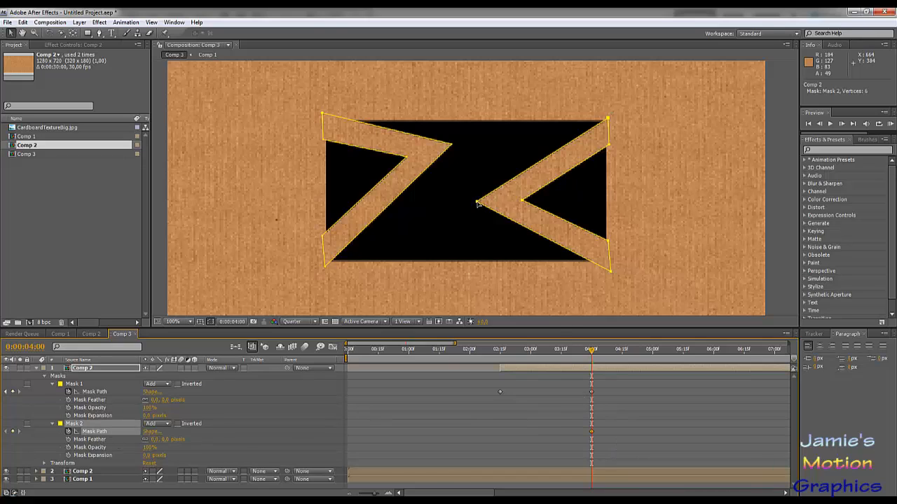
left_click_drag(478, 203, 609, 202)
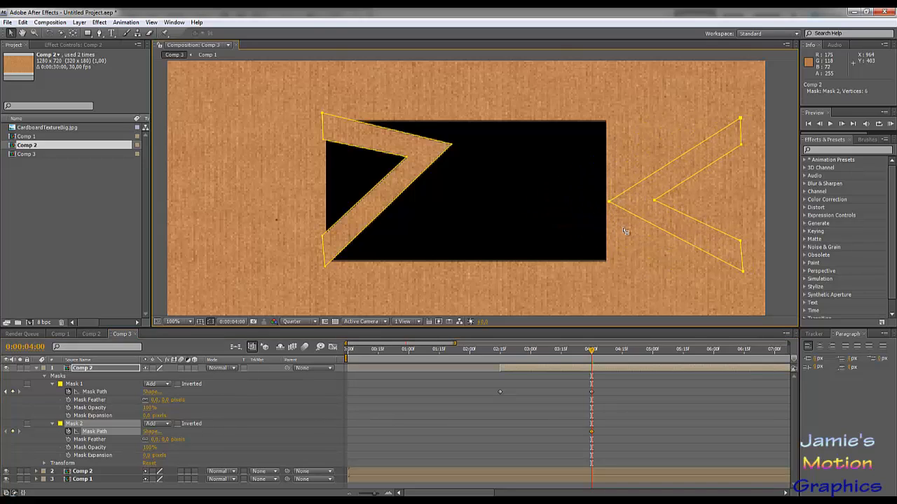
key("ctrl+z")
left_click_drag(592, 353, 501, 362)
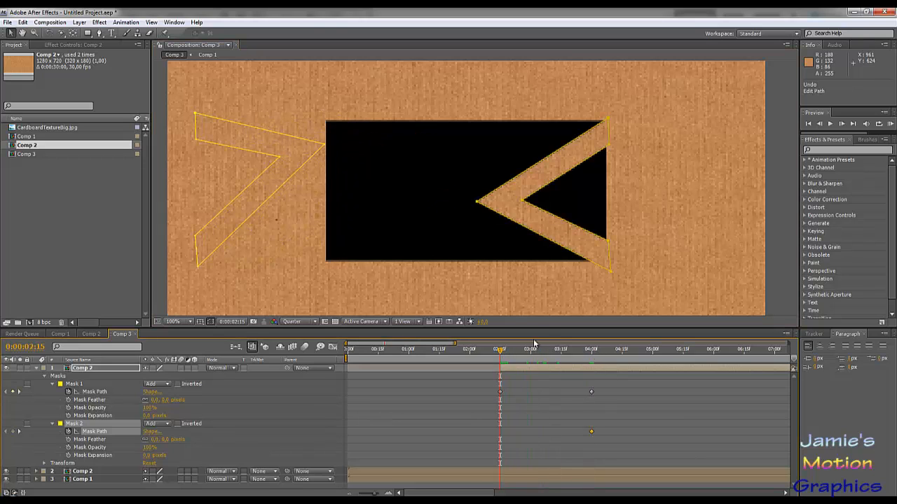
left_click_drag(480, 205, 610, 211)
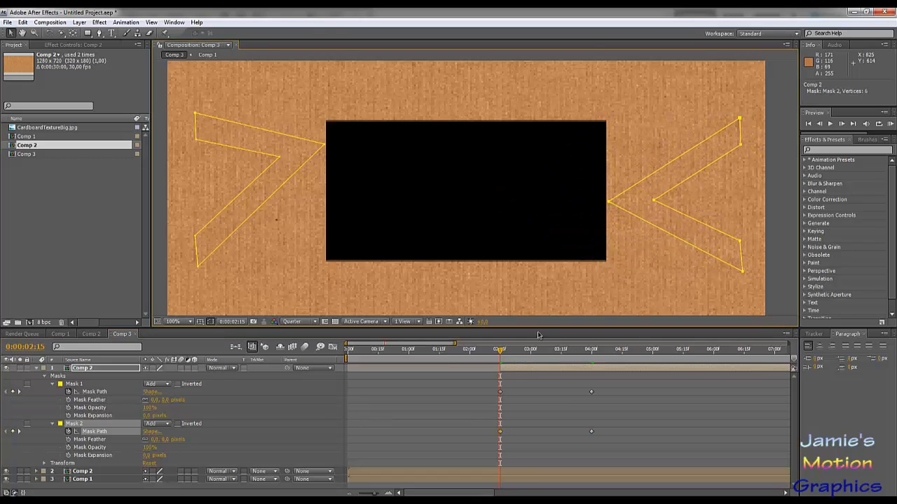
At 0:00:04:08, join both masks' outer tips at the opening's centre and move their inner corners level with that point.
left_click_drag(501, 357, 607, 360)
left_click_drag(449, 140, 464, 183)
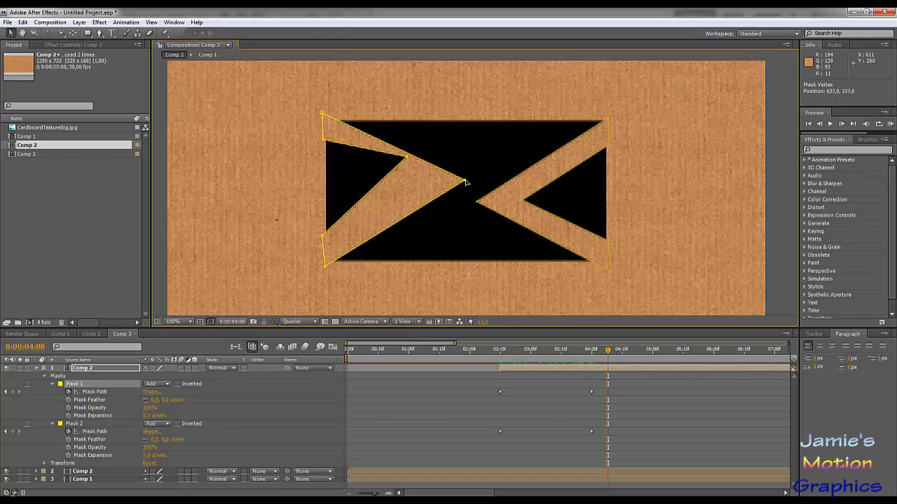
left_click_drag(477, 203, 466, 184)
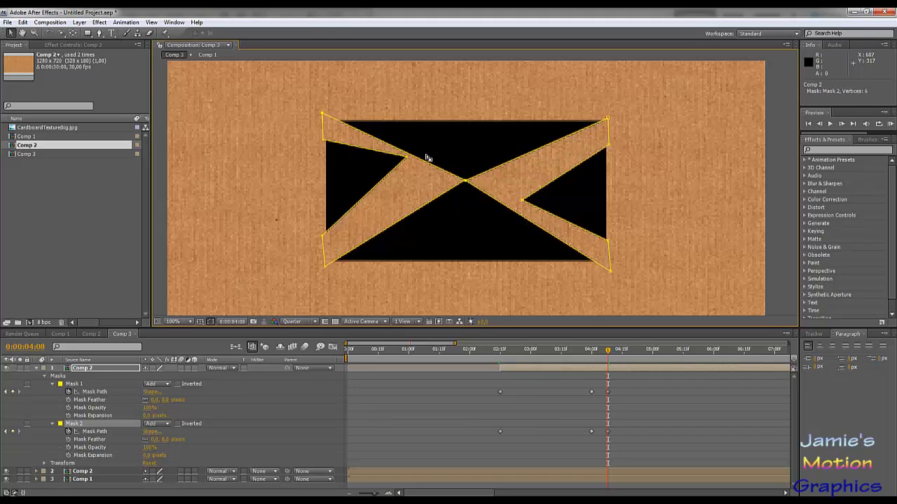
left_click_drag(406, 159, 426, 183)
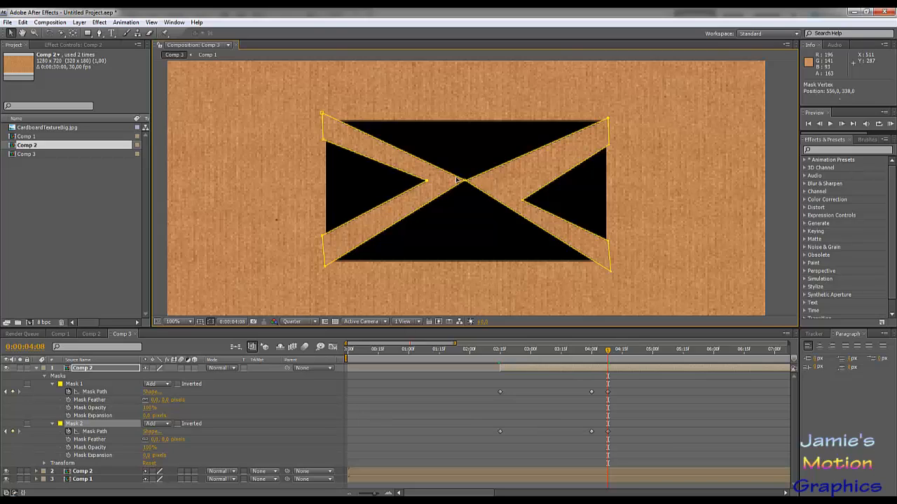
left_click(457, 180)
left_click_drag(523, 203, 504, 185)
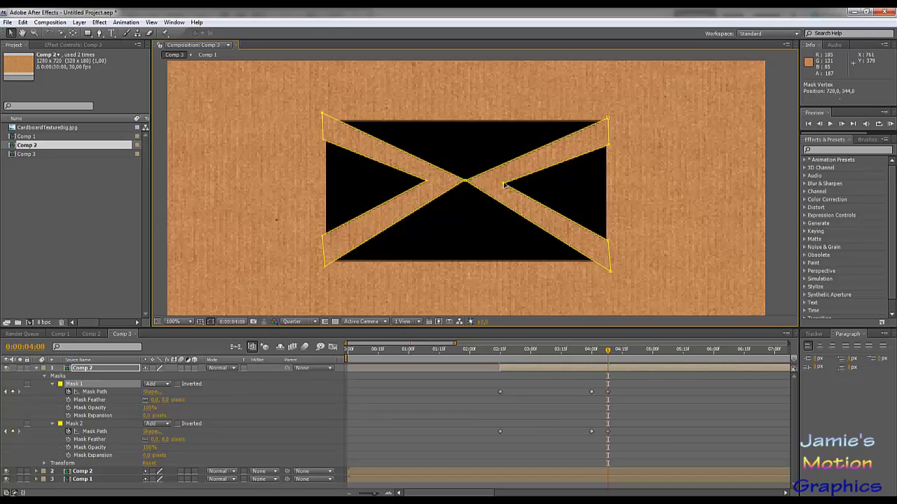
Move both masks' last Mask Path keyframes to 0:00:05:00 and scrub through the joining motion.
left_click(556, 260)
left_click_drag(615, 382, 652, 429)
left_click(608, 432)
left_click(654, 356)
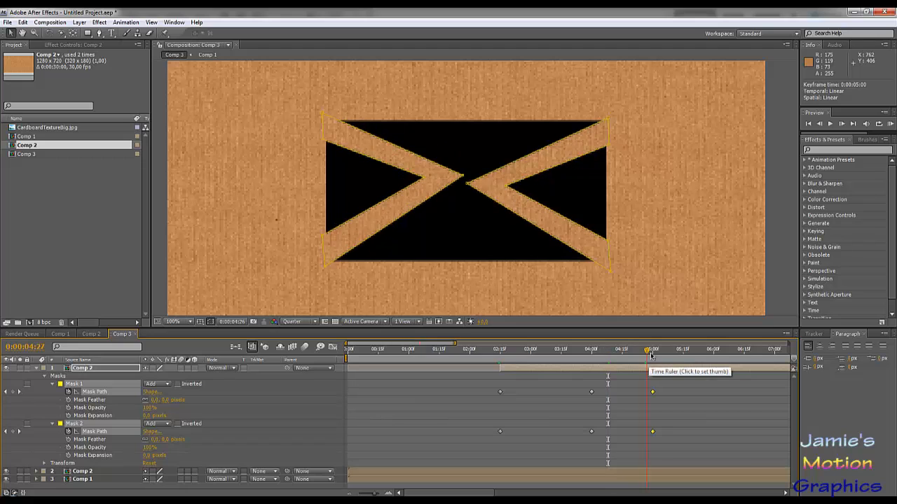
left_click(653, 356)
left_click_drag(642, 361, 652, 377)
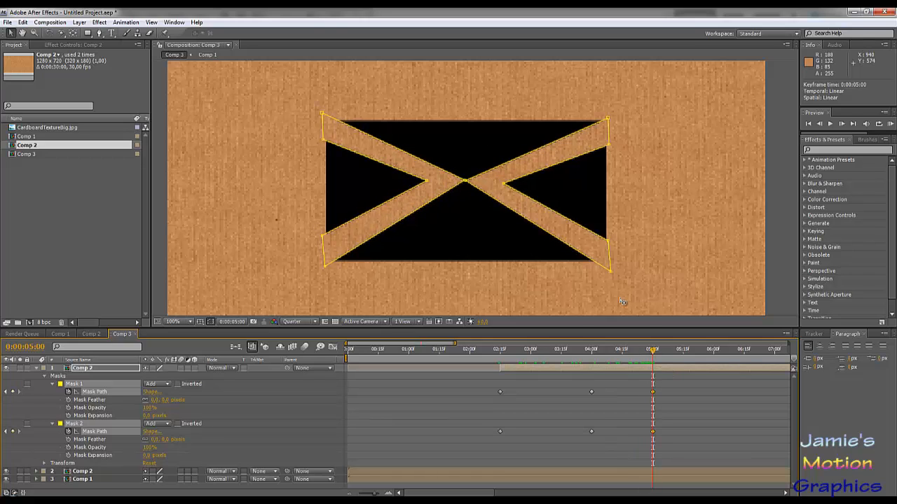
Set both masks' last Mask Path keyframes to 0:00:04:15 and return the current time to 0:00:02:03.
left_click_drag(655, 356, 622, 365)
left_click_drag(651, 394, 622, 396)
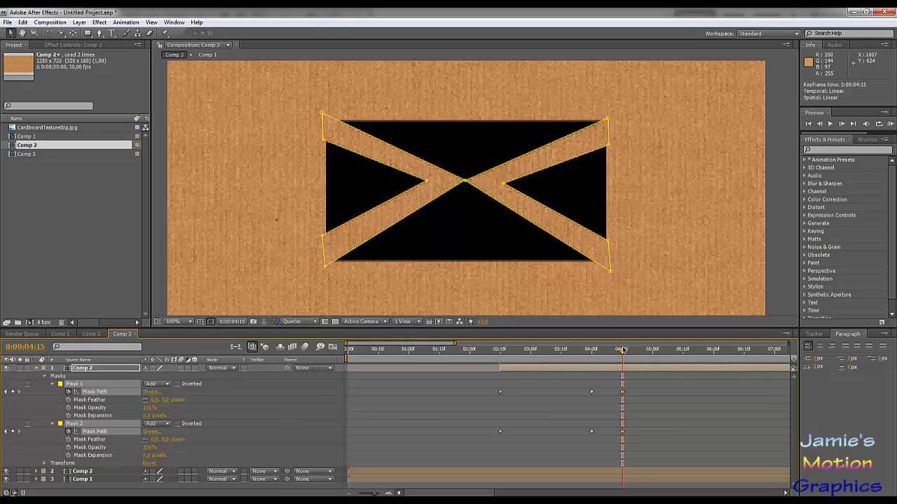
left_click_drag(622, 350, 475, 351)
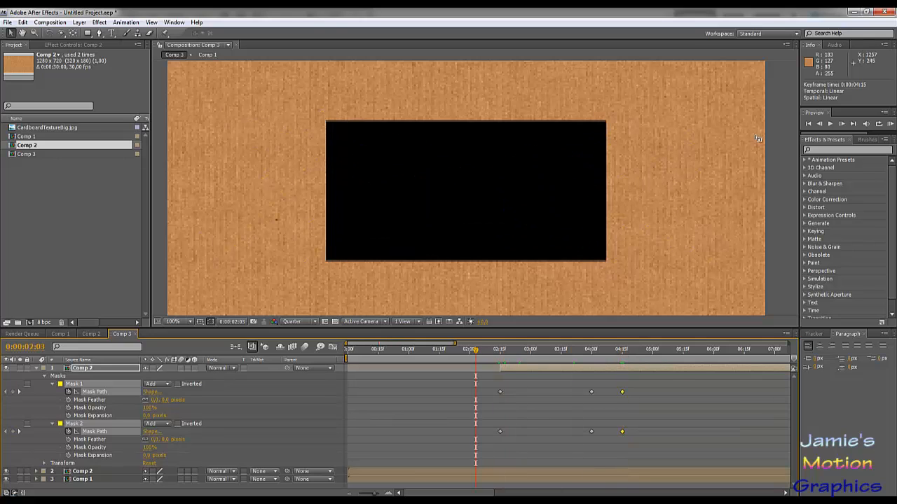
Preview the animation of the two strips joining from 0:00:02:03, stopping after they meet at the centre.
left_click(829, 124)
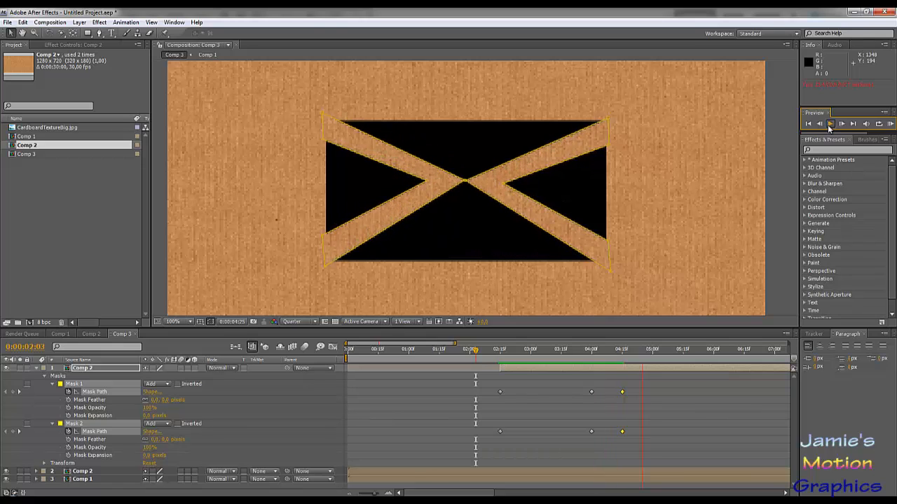
left_click(830, 126)
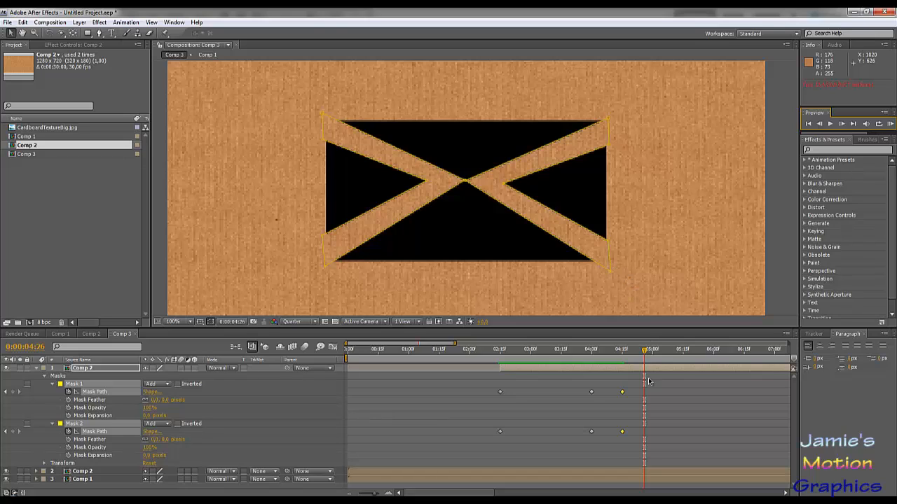
At 0:00:06:00, move the lower outer corners of both V-shaped masks up past the opening's top edge.
left_click_drag(619, 220, 601, 292)
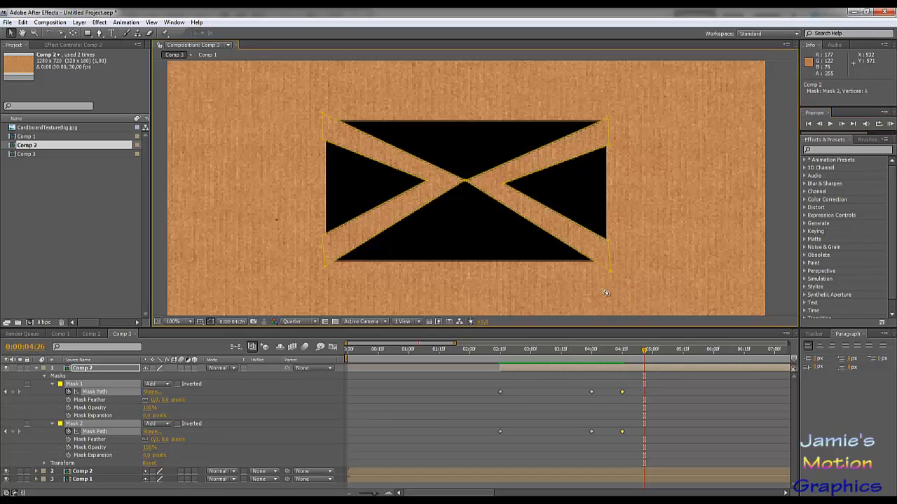
left_click_drag(303, 222, 343, 281)
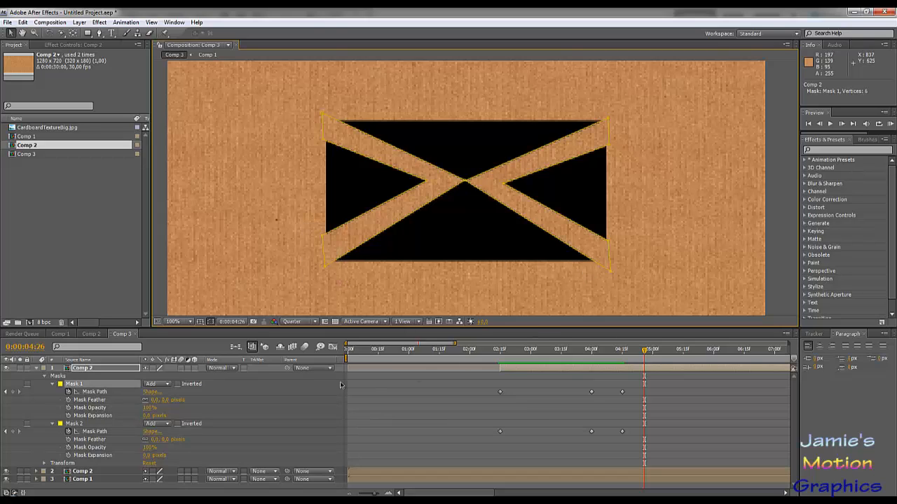
left_click(94, 393)
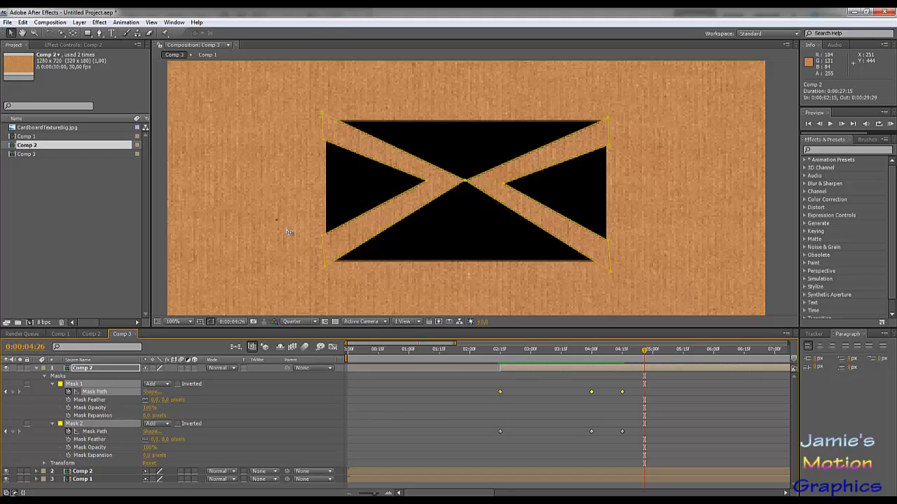
left_click_drag(288, 223, 663, 284)
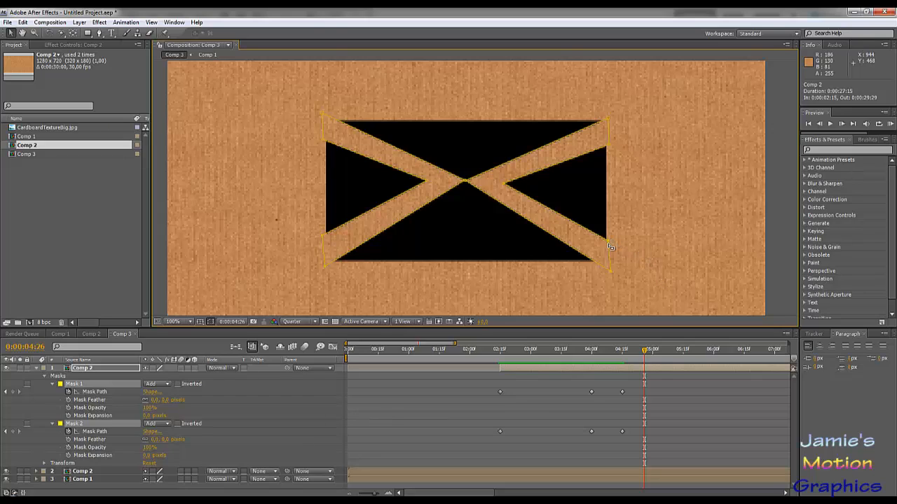
left_click_drag(644, 350, 714, 360)
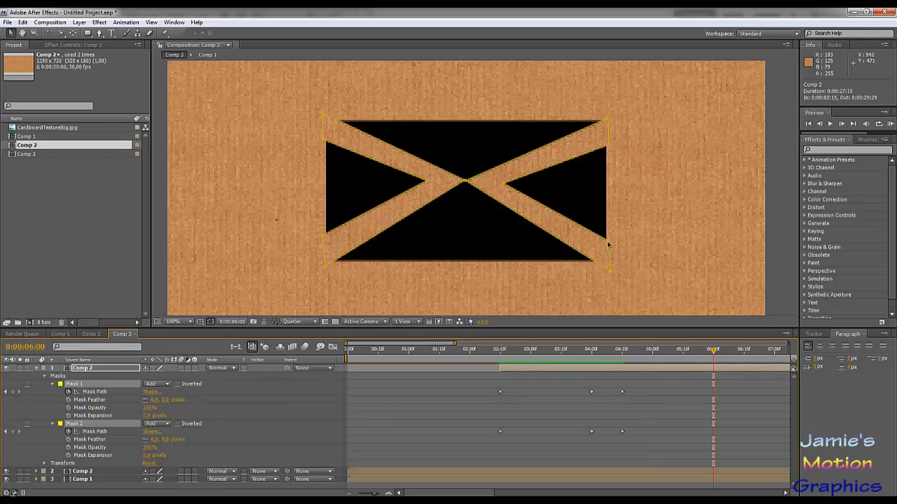
left_click_drag(607, 241, 595, 90)
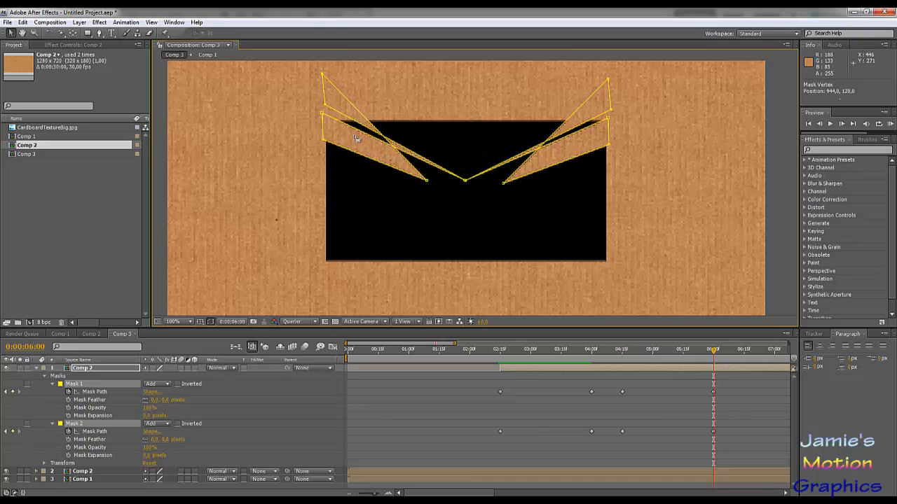
Raise Mask 1's upper outer corners and inner corner above the opening's top edge at 0:00:06:00.
left_click_drag(316, 110, 335, 144)
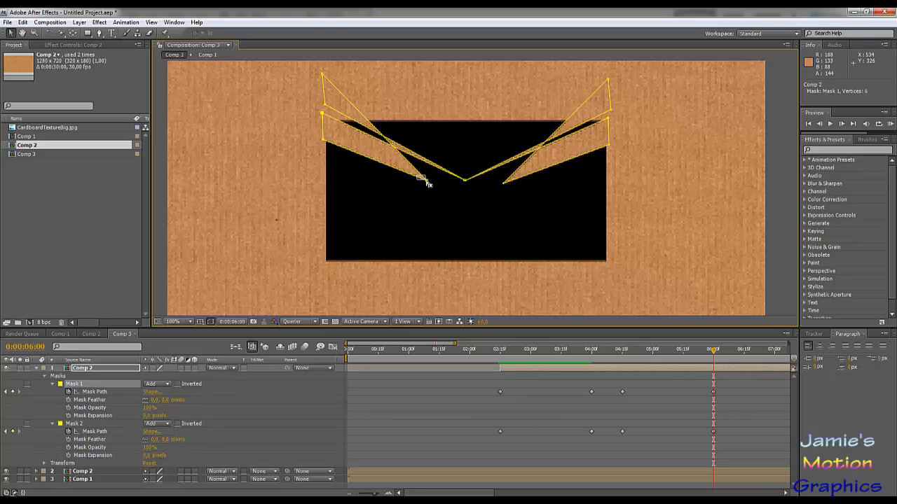
left_click_drag(426, 180, 436, 190)
left_click_drag(498, 178, 517, 196)
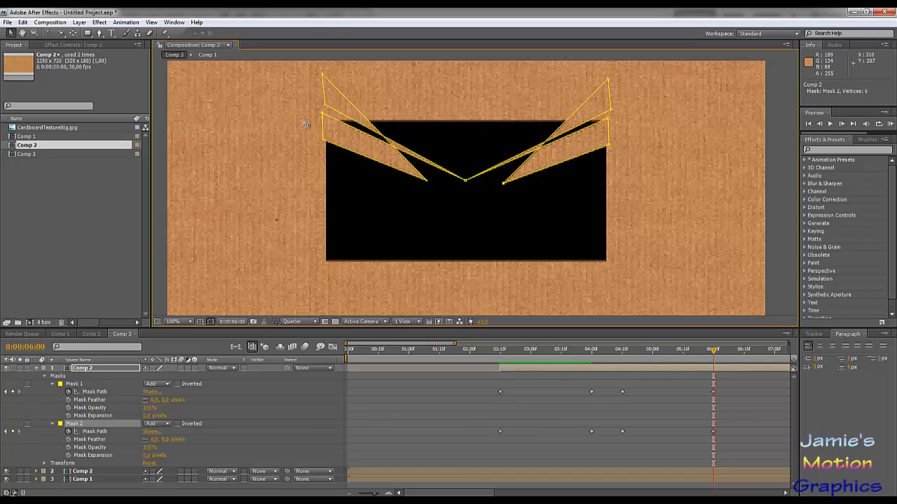
left_click_drag(305, 124, 324, 110)
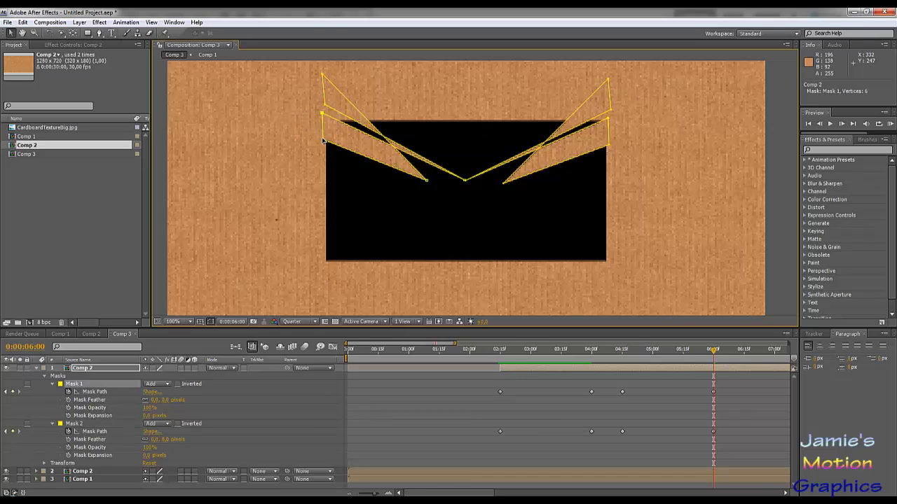
left_click_drag(323, 142, 325, 115)
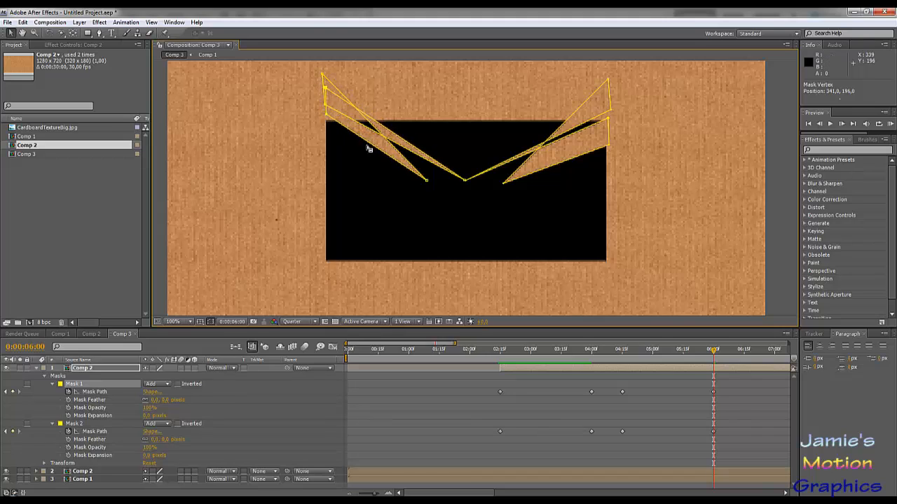
mouse_move(410, 173)
left_mouse_down()
mouse_move(443, 198)
mouse_move(429, 186)
mouse_move(423, 122)
left_mouse_up()
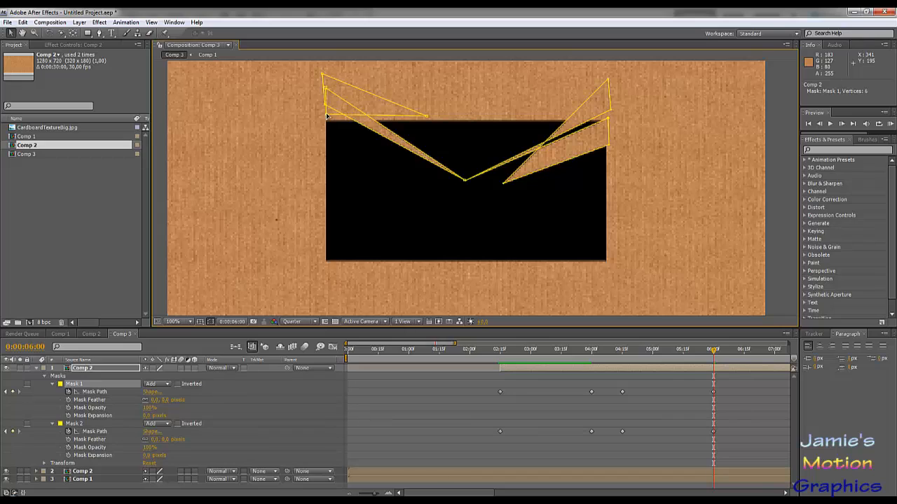
left_click_drag(324, 102, 325, 86)
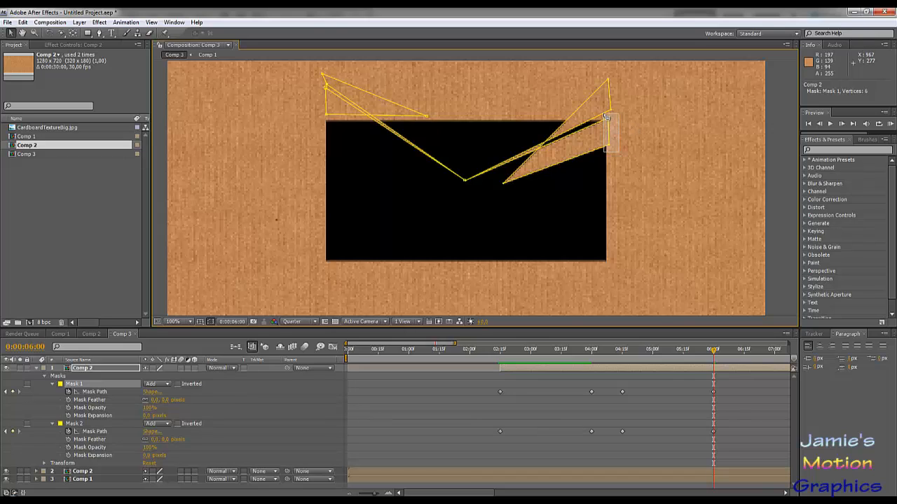
Raise Mask 2's upper outer corners and inner corner, plus both masks' shared centre tips, above the opening's top edge.
left_click(550, 145)
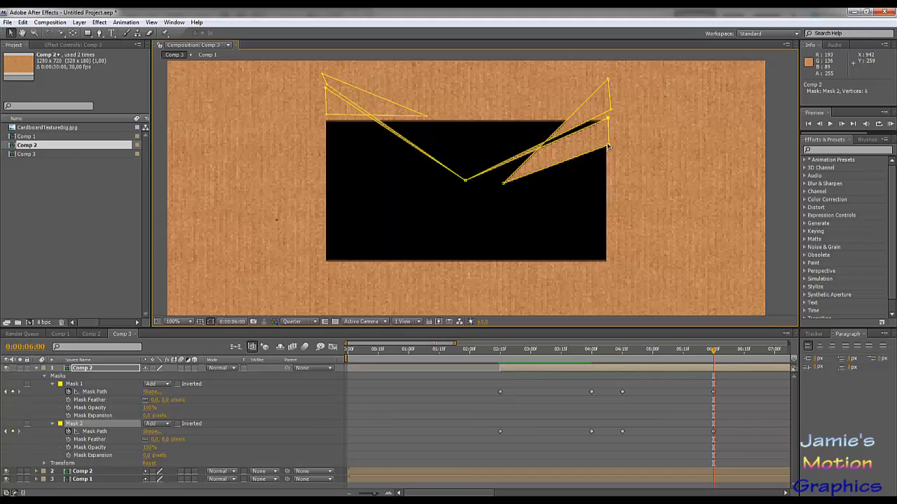
left_click_drag(608, 145, 611, 72)
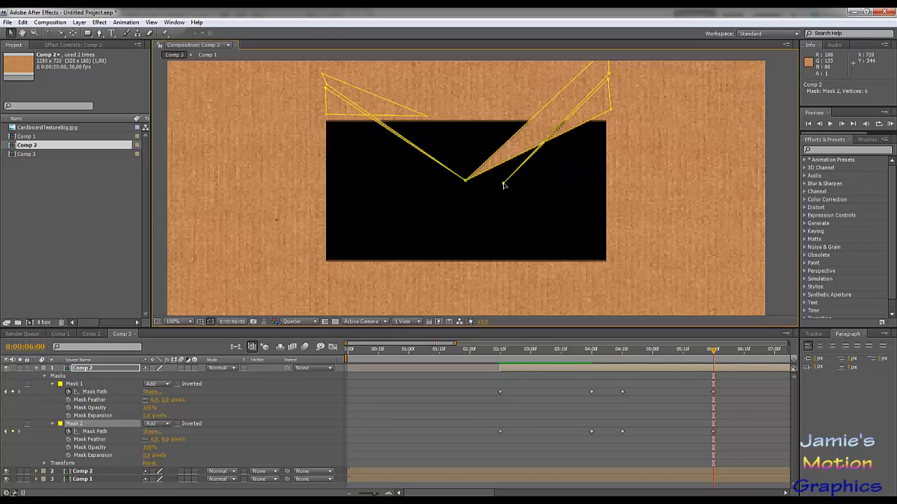
left_click_drag(504, 185, 506, 118)
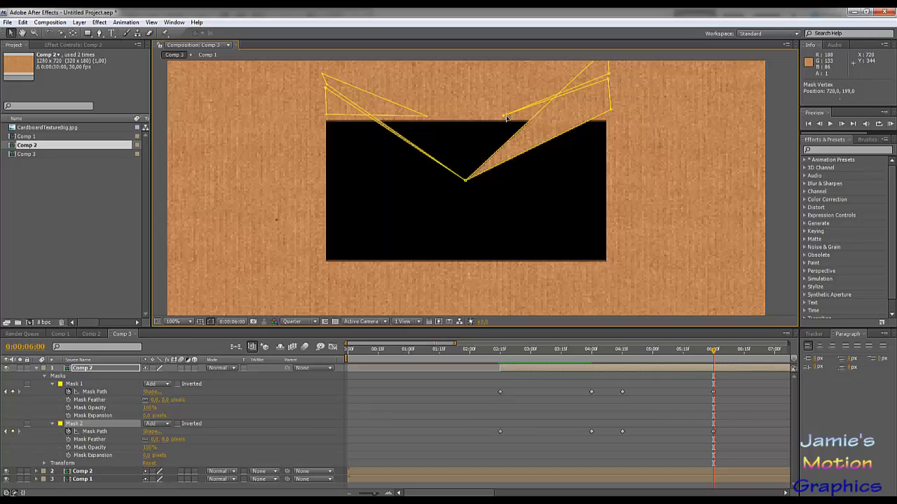
left_click(466, 182)
left_click_drag(465, 181, 476, 114)
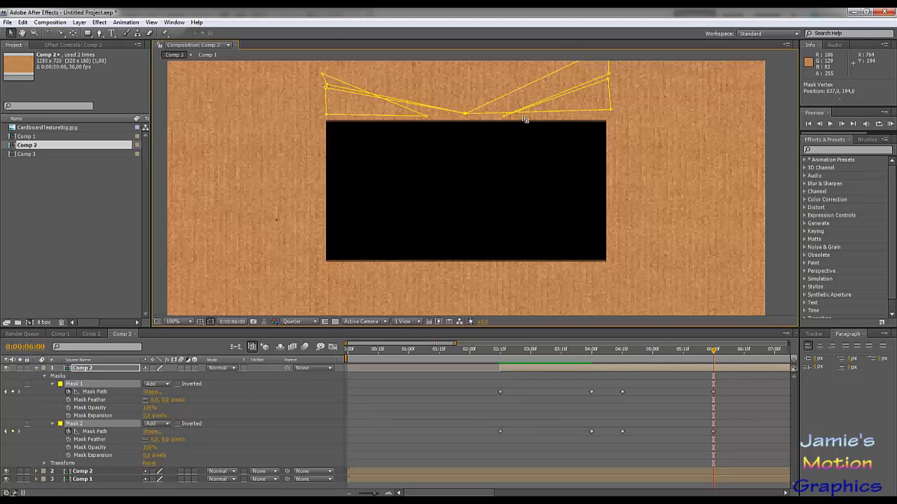
Lift both masks' inner corners slightly further from the opening and raise one of Mask 1's outer corners.
left_click(503, 118)
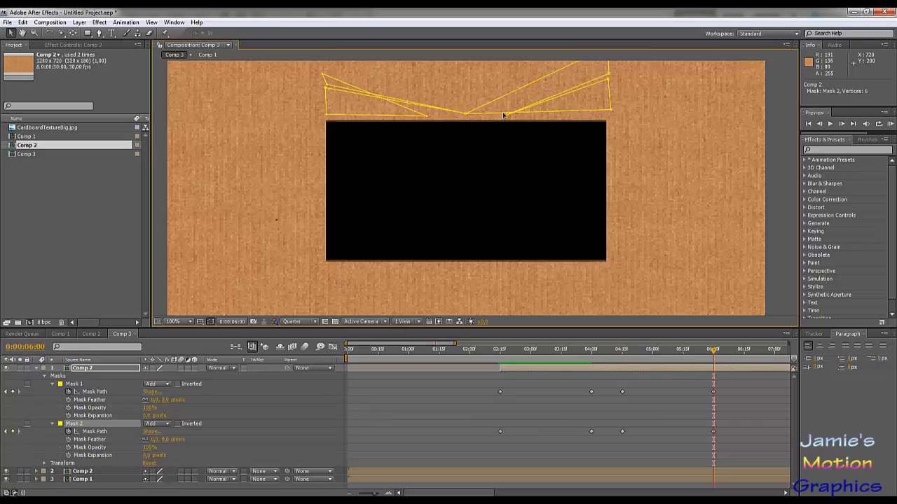
left_click_drag(503, 115, 503, 108)
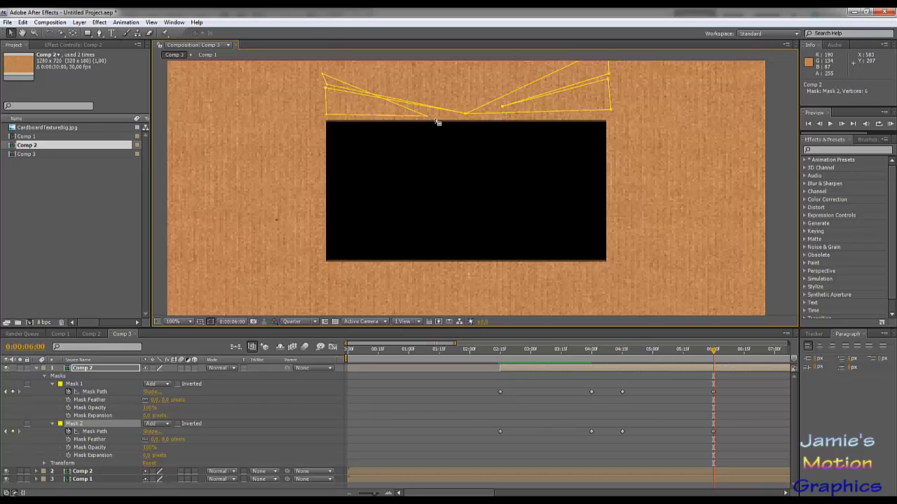
left_click_drag(428, 118, 424, 107)
left_click(327, 87)
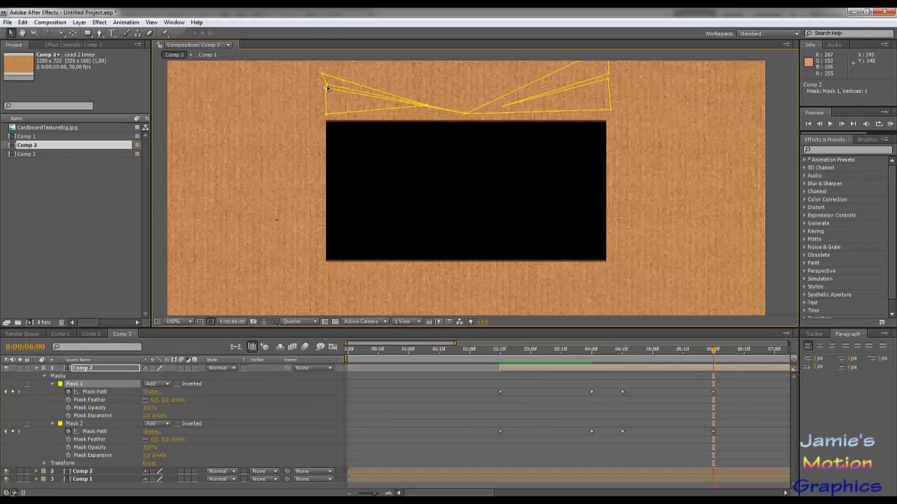
left_click_drag(328, 84, 326, 71)
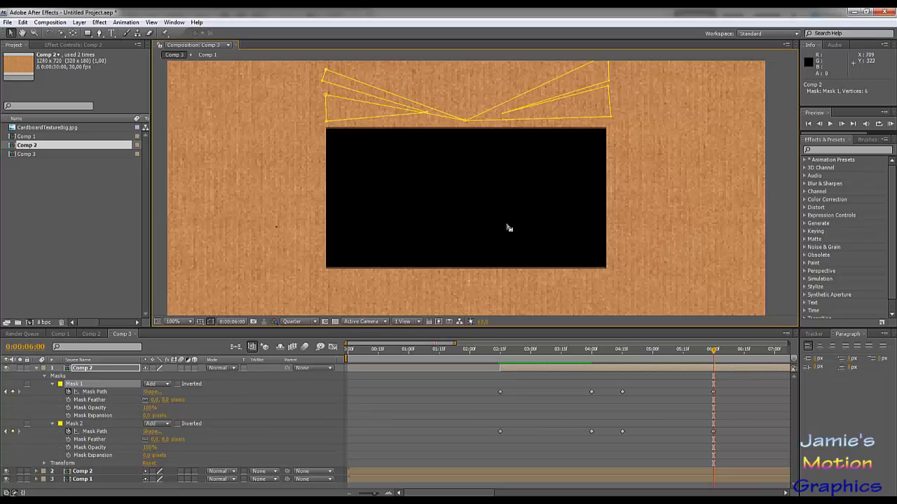
Reshape Mask 1's outer corners above the opening at 0:00:06:04 and use that shape for its 0:00:06:00 Mask Path keyframe.
mouse_move(714, 353)
left_mouse_down()
mouse_move(636, 354)
mouse_move(721, 355)
left_mouse_up()
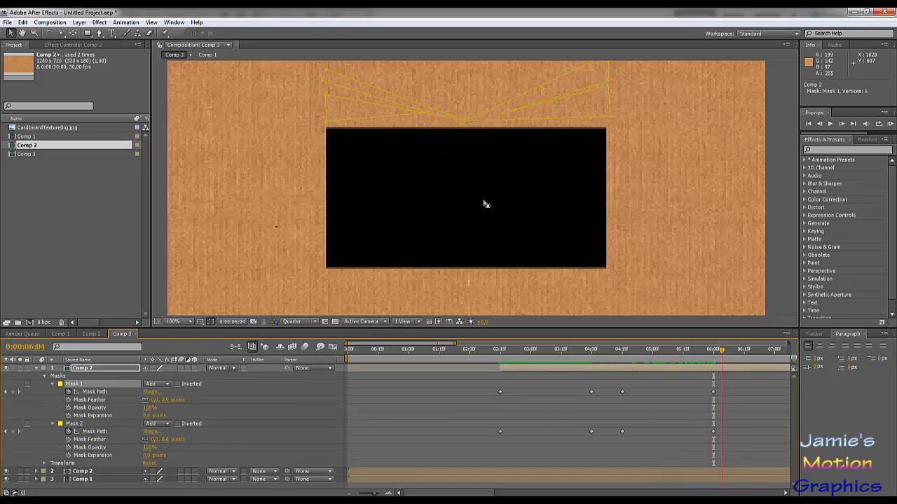
left_click_drag(316, 91, 330, 103)
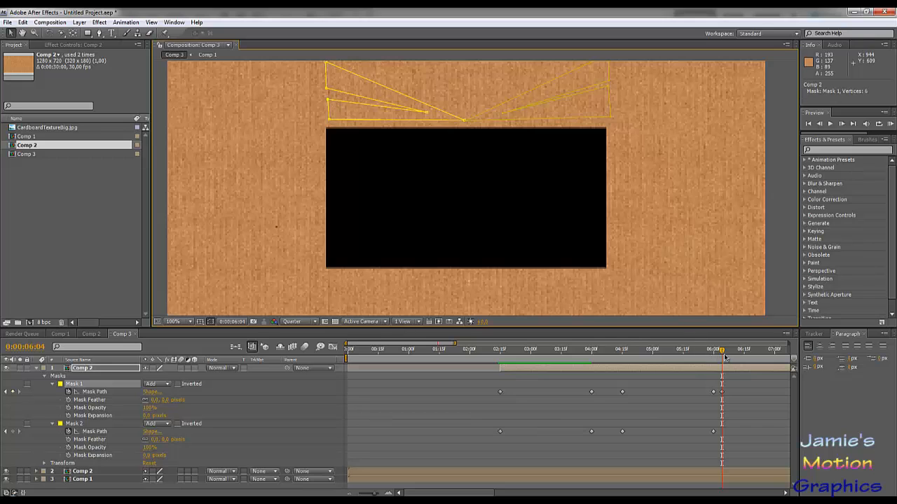
mouse_move(725, 357)
left_mouse_down()
mouse_move(583, 365)
mouse_move(677, 368)
mouse_move(680, 355)
mouse_move(713, 366)
mouse_move(713, 357)
left_mouse_up()
left_click(714, 393)
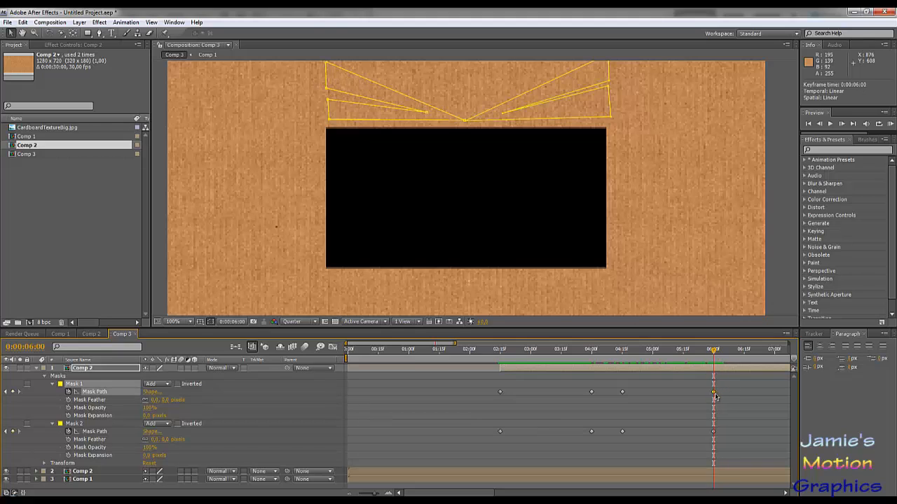
Copy both masks' Mask Path keyframes from 0:00:04:15 to 0:00:05:00 to hold the joined shape.
left_click_drag(714, 359, 620, 388)
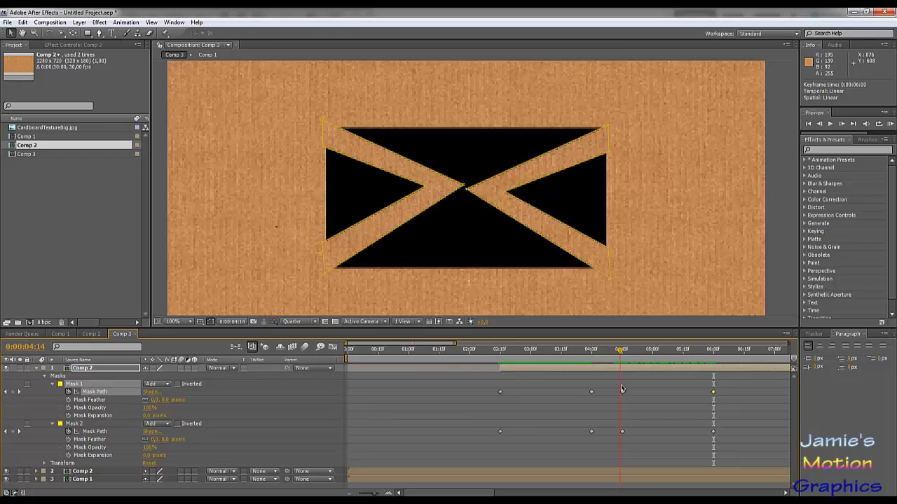
left_click_drag(621, 385, 617, 447)
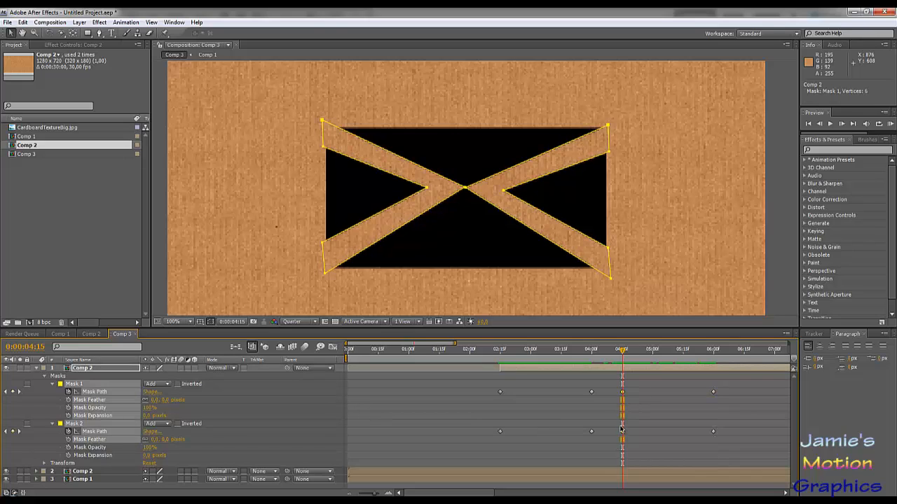
key("ctrl+c")
left_click_drag(622, 354, 652, 357)
key("ctrl+v")
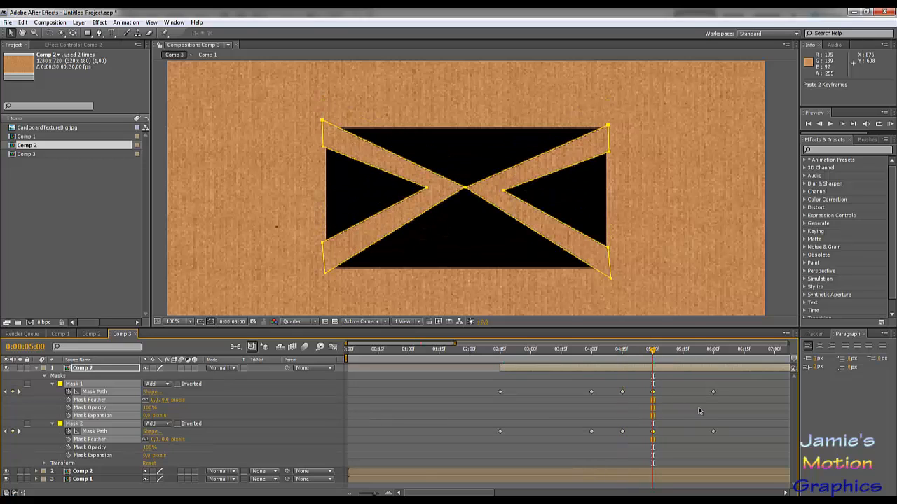
Move both masks' last Mask Path keyframes to 0:00:06:15 and scrub through the upward exit motion.
left_click_drag(654, 355, 744, 396)
left_click(714, 440)
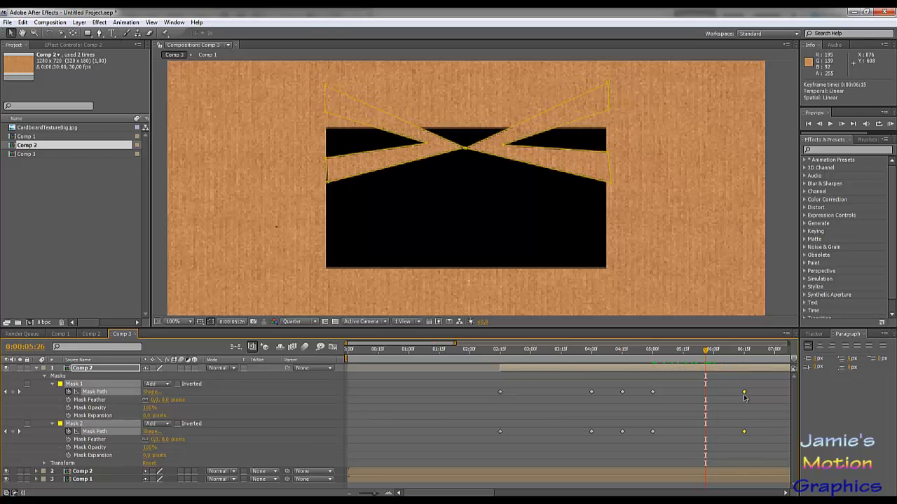
left_click_drag(706, 356, 744, 380)
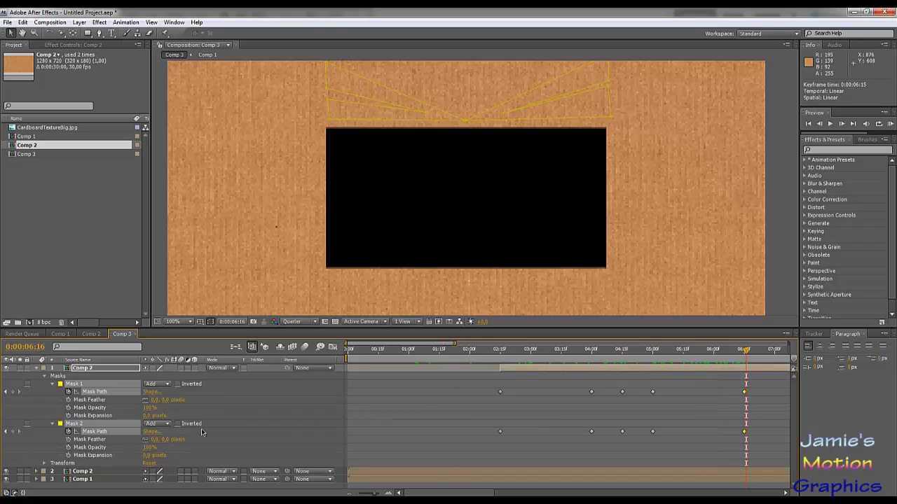
Add a Mask Path keyframe at 0:00:07:00 to the opening's Mask 1 on the second Comp 2 layer.
left_click(40, 472)
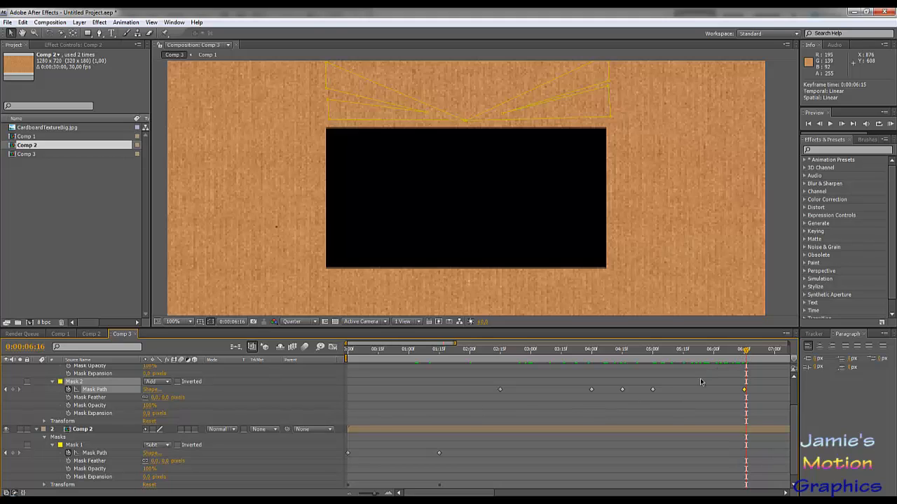
scroll(690, 395, "up", 2)
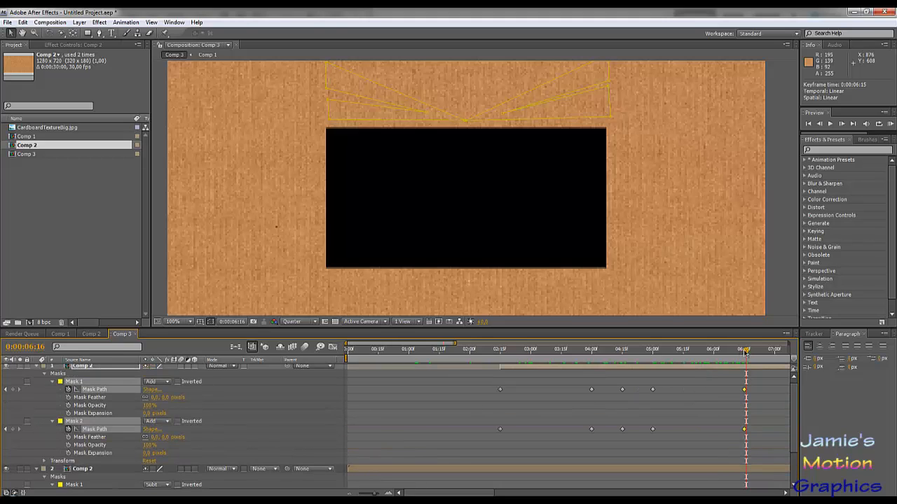
left_click_drag(746, 353, 775, 361)
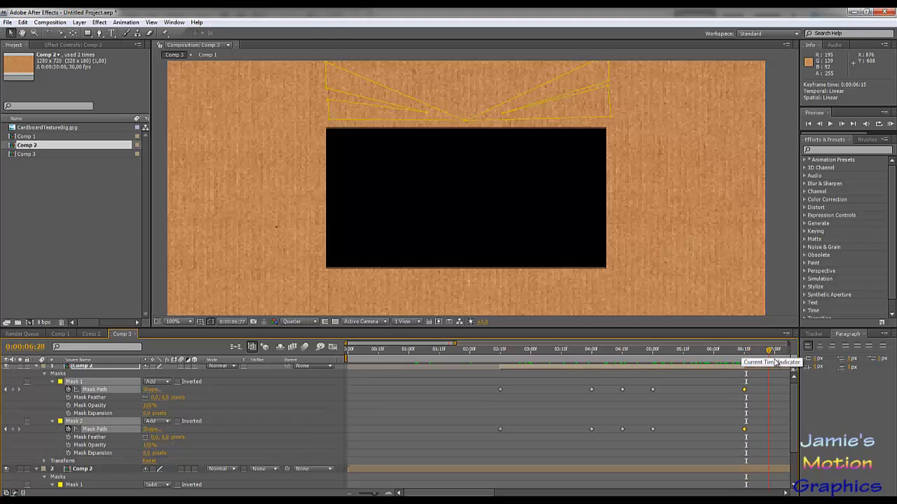
scroll(704, 410, "down", 3)
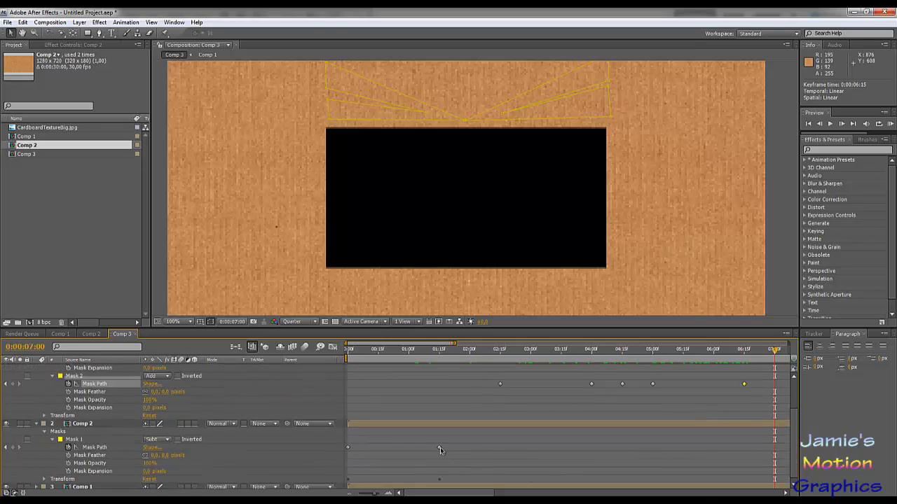
left_click(440, 447)
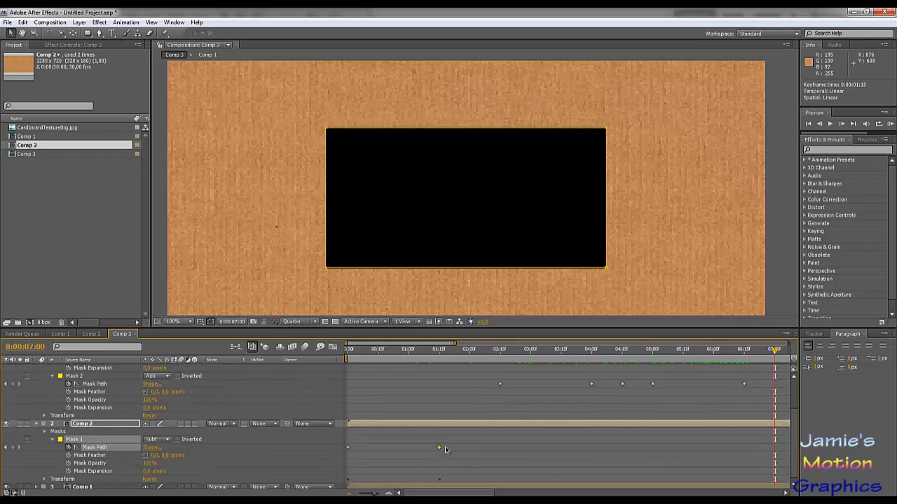
left_click(14, 448)
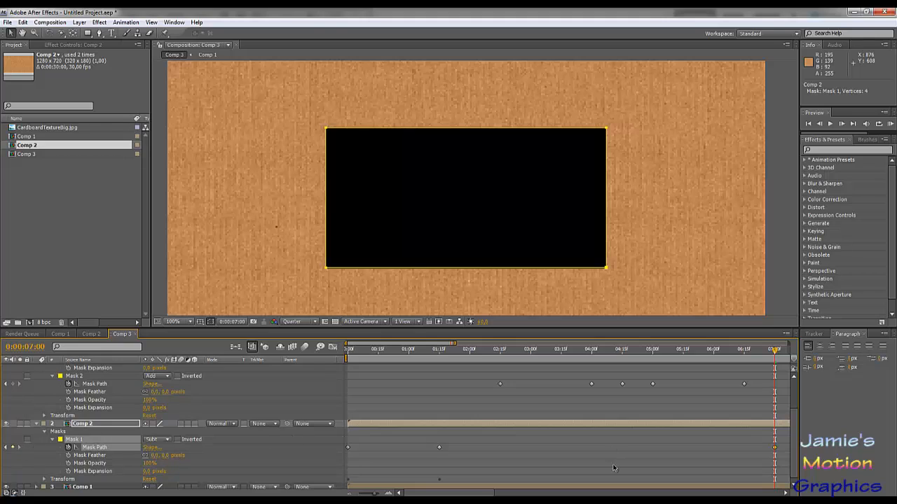
left_click_drag(477, 493, 516, 494)
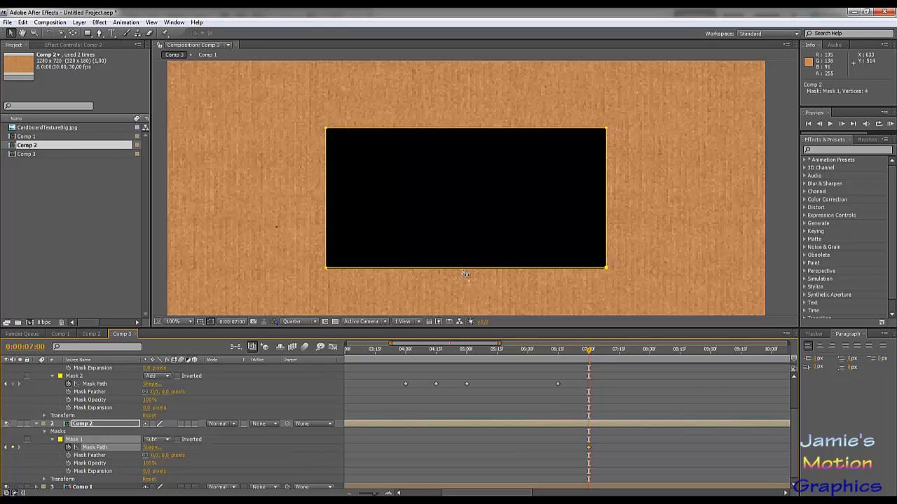
key("comma")
key("comma")
key("period")
key("period")
key("comma")
key("comma")
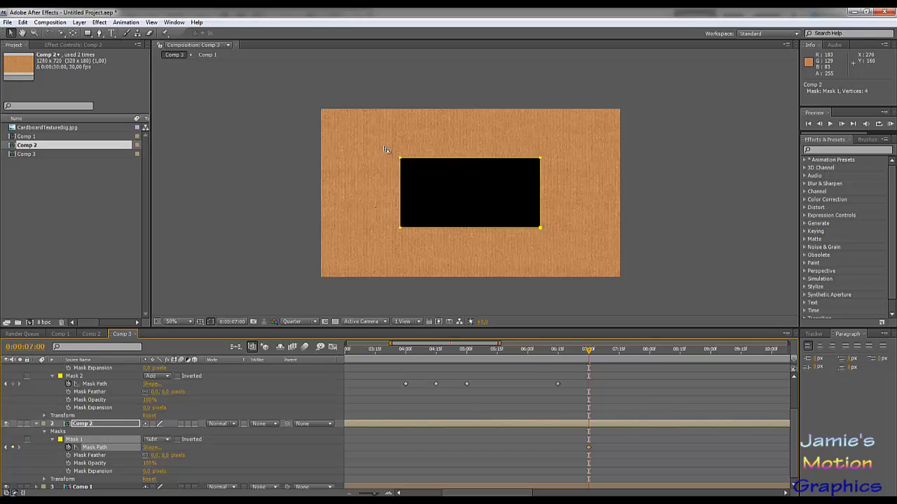
left_click_drag(379, 145, 489, 143)
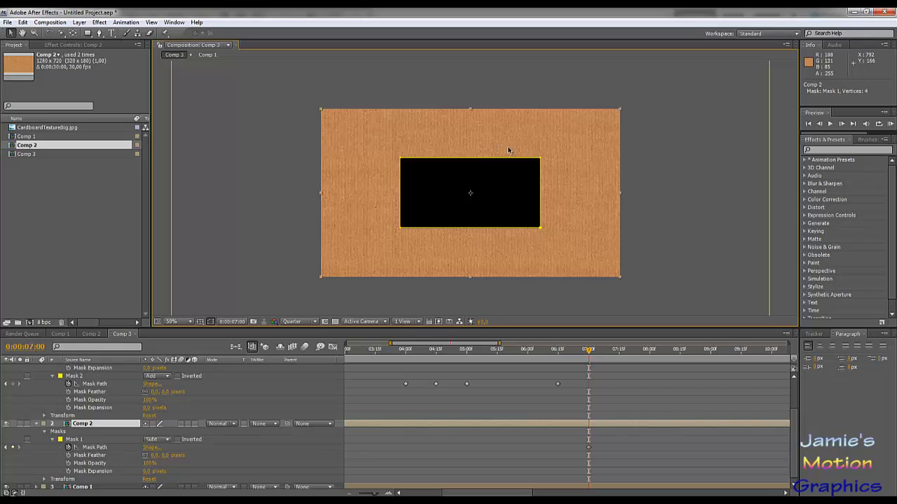
key("ctrl+z")
key("ctrl+z")
key("ctrl+z")
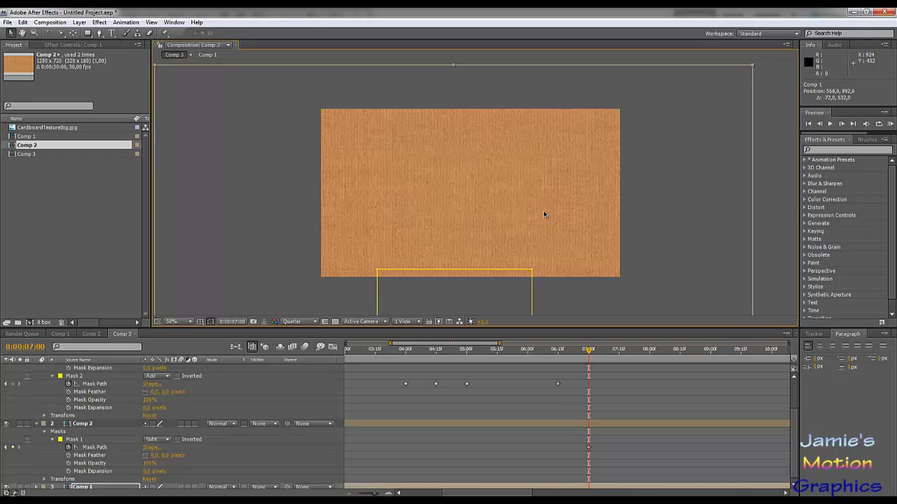
Flip the rectangular opening's Mask 1 horizontally at 0:00:07:00 by swapping its left and right corners.
left_click(589, 447)
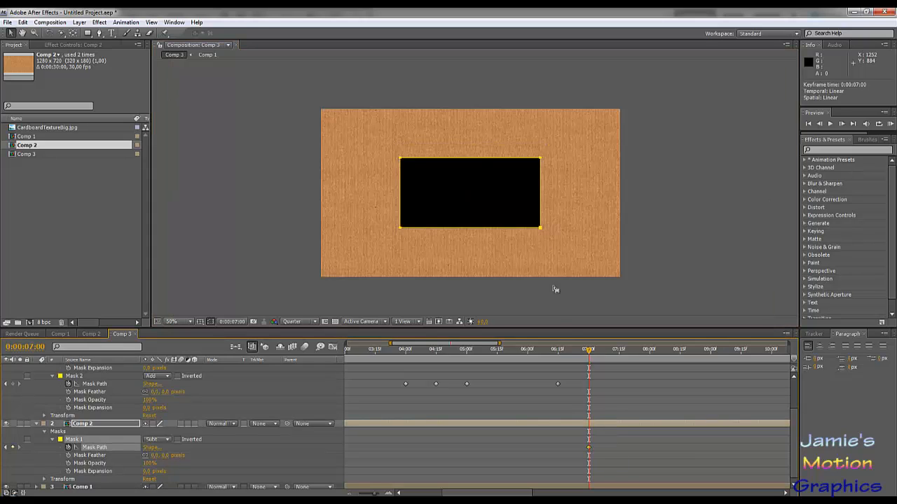
left_click_drag(557, 100, 532, 266)
mouse_move(541, 229)
left_mouse_down()
mouse_move(382, 228)
mouse_move(400, 149)
mouse_move(420, 225)
mouse_move(576, 227)
mouse_move(547, 226)
left_mouse_up()
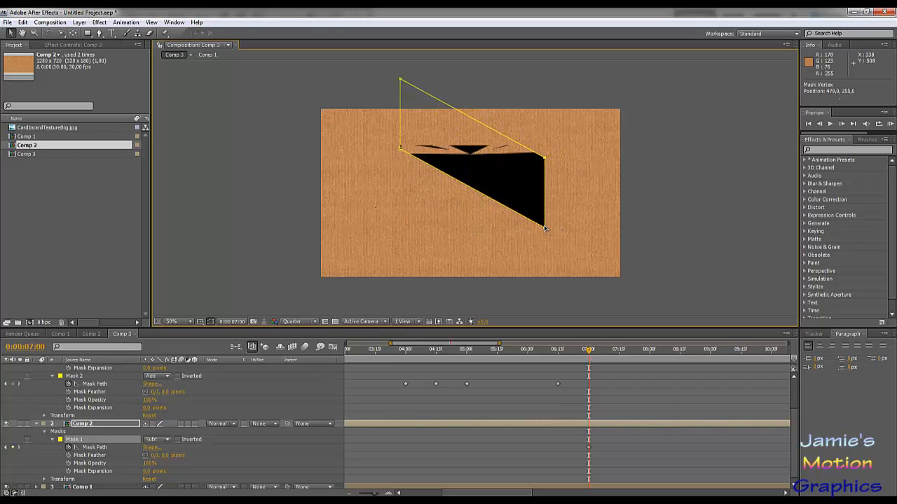
left_click_drag(383, 73, 400, 228)
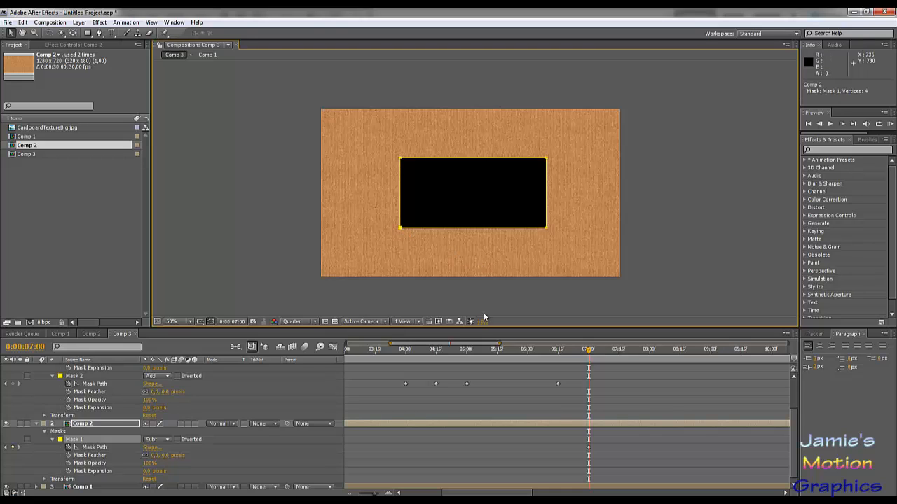
left_click(152, 447)
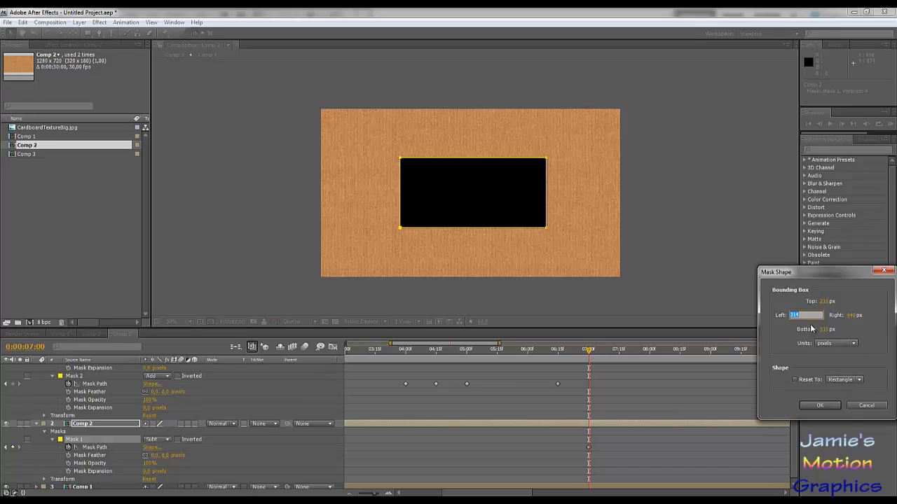
left_click(865, 405)
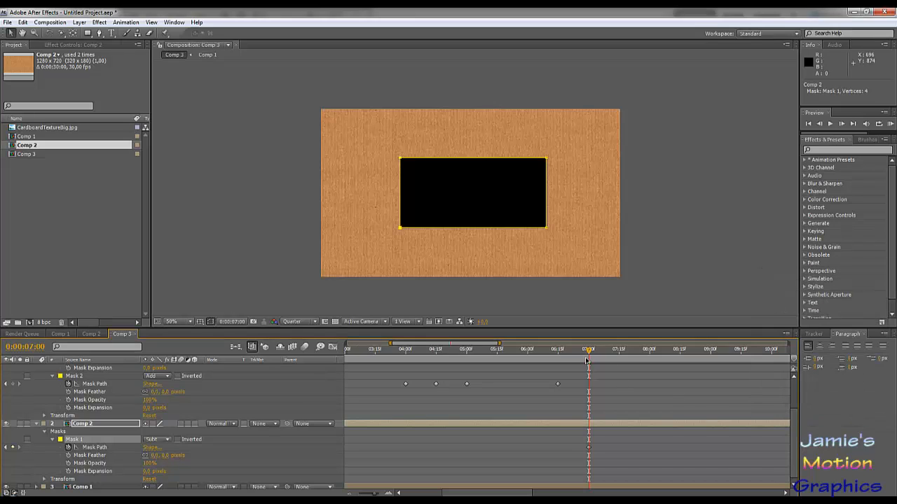
Move the flipped Mask Path keyframe to 0:00:08:02 and paste a copy of the 0:00:01:15 keyframe at 0:00:07:00.
left_click_drag(589, 354, 585, 409)
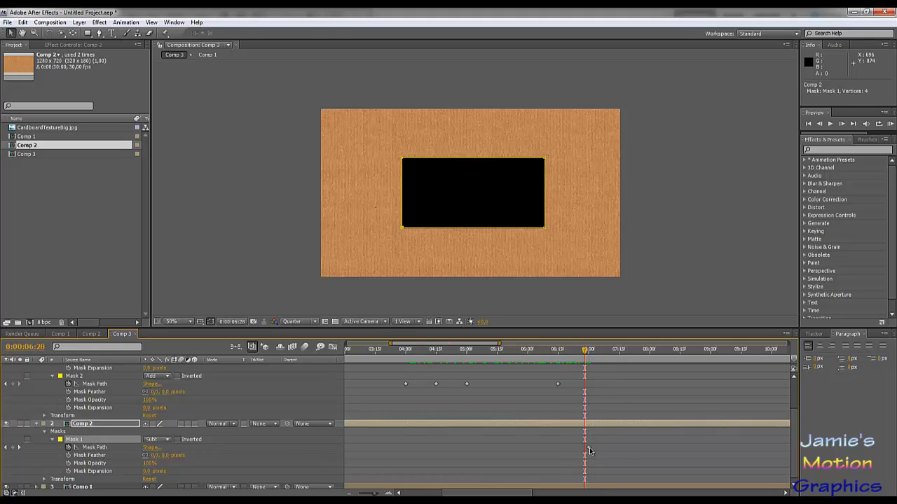
left_click_drag(588, 450, 653, 447)
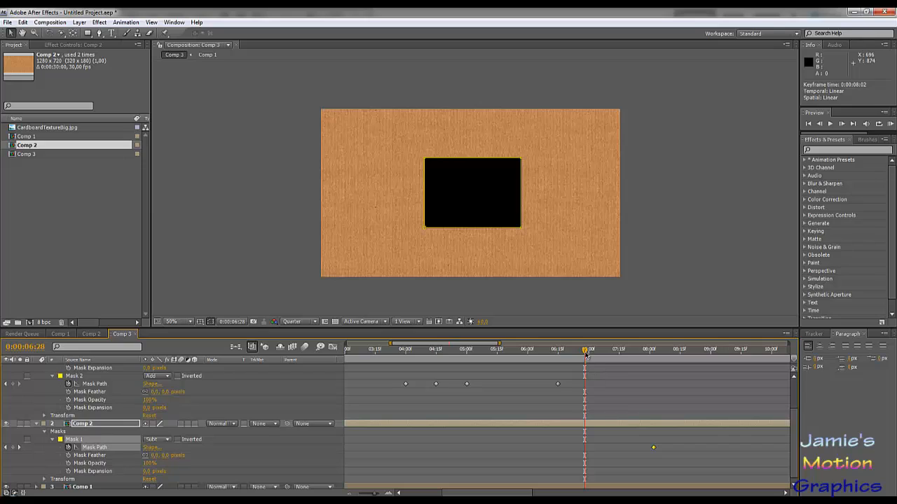
left_click_drag(585, 356, 589, 359)
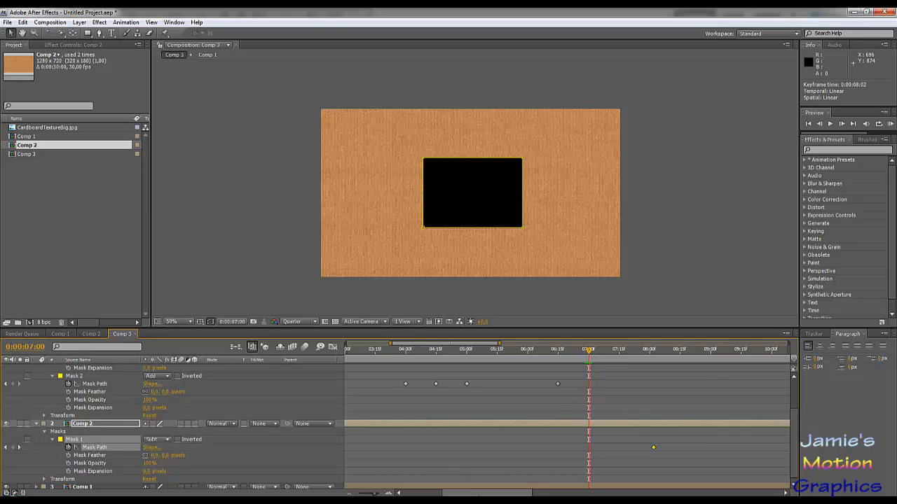
left_click_drag(466, 493, 423, 488)
left_click(438, 447)
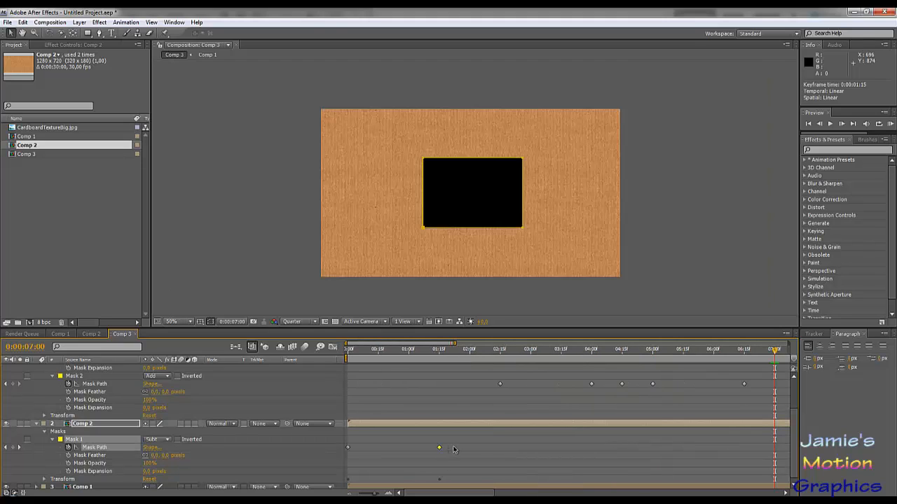
key("ctrl+v")
At 0:00:07:01, move the opening mask's four corners counterclockwise into a smaller, slanted quadrilateral near the frame's centre.
left_click_drag(471, 489, 520, 489)
left_click_drag(548, 357, 545, 389)
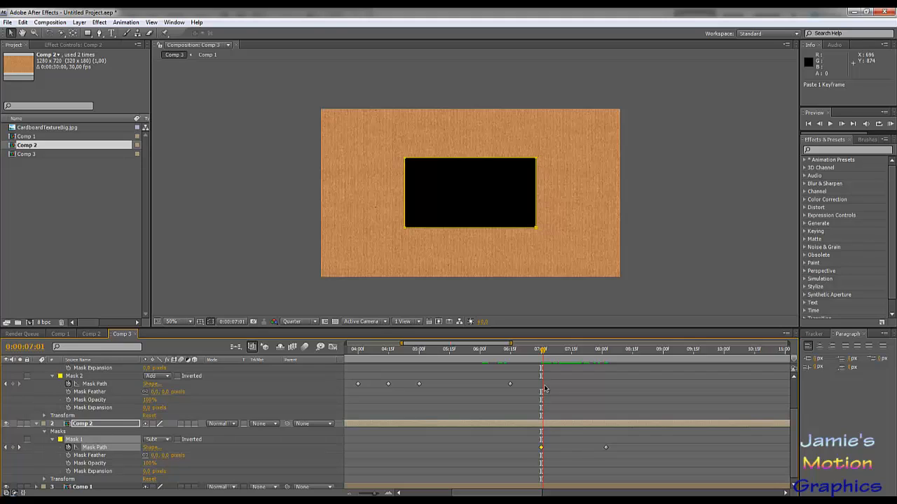
left_click_drag(512, 149, 557, 239)
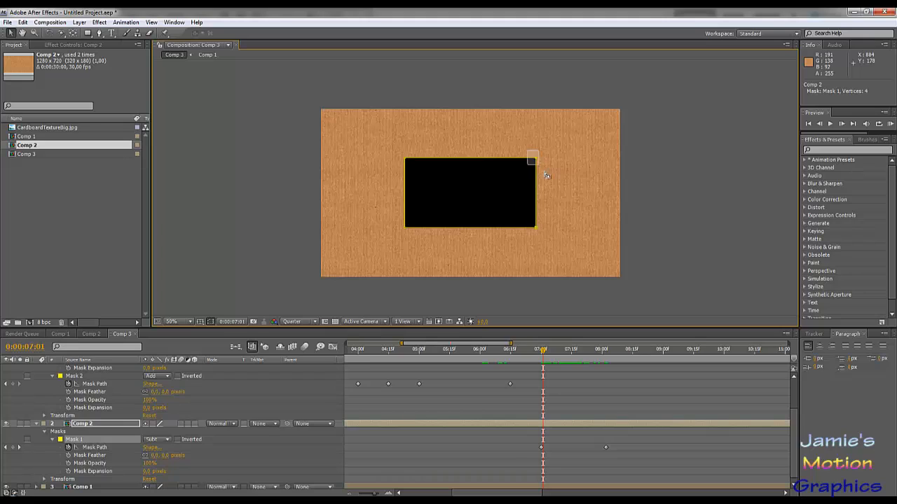
left_click_drag(537, 161, 456, 140)
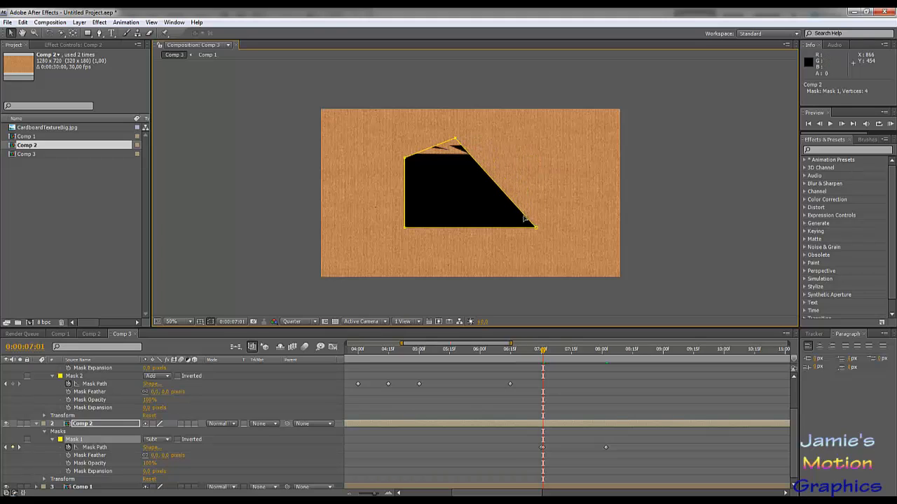
left_click_drag(535, 226, 512, 139)
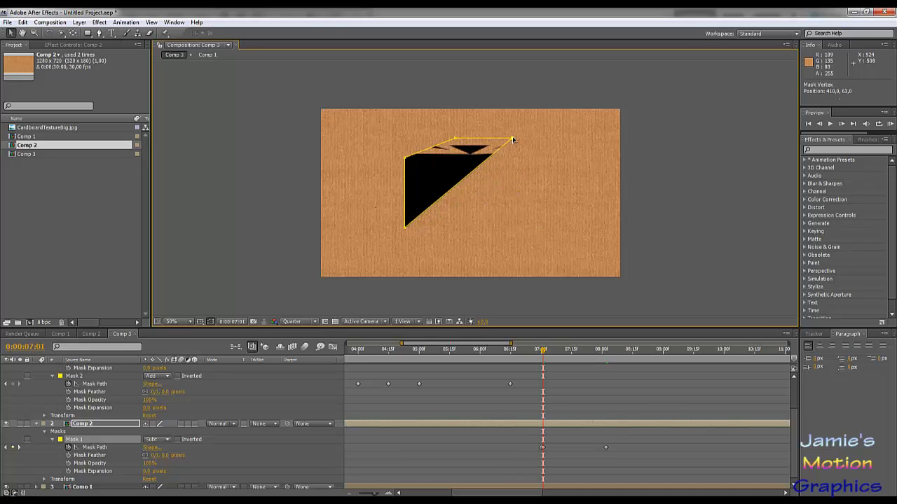
left_click_drag(406, 161, 434, 202)
left_click_drag(406, 229, 509, 210)
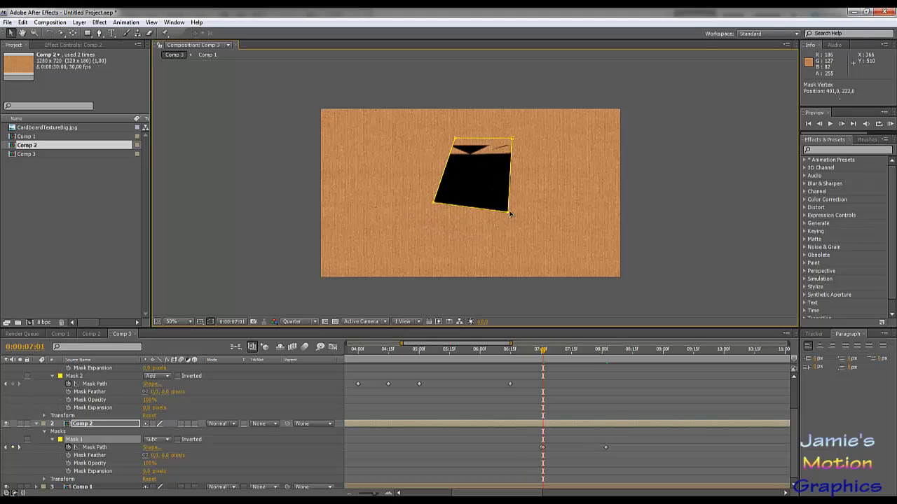
At 0:00:06:16, move the top Comp 2 layer's whole Mask 2 outside the frame's right edge.
left_click(512, 384)
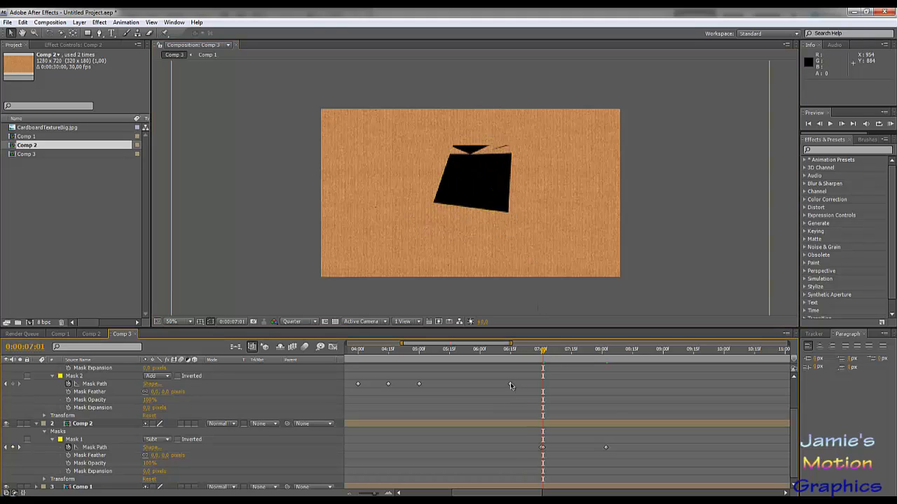
left_click(510, 384)
left_click_drag(543, 349, 512, 359)
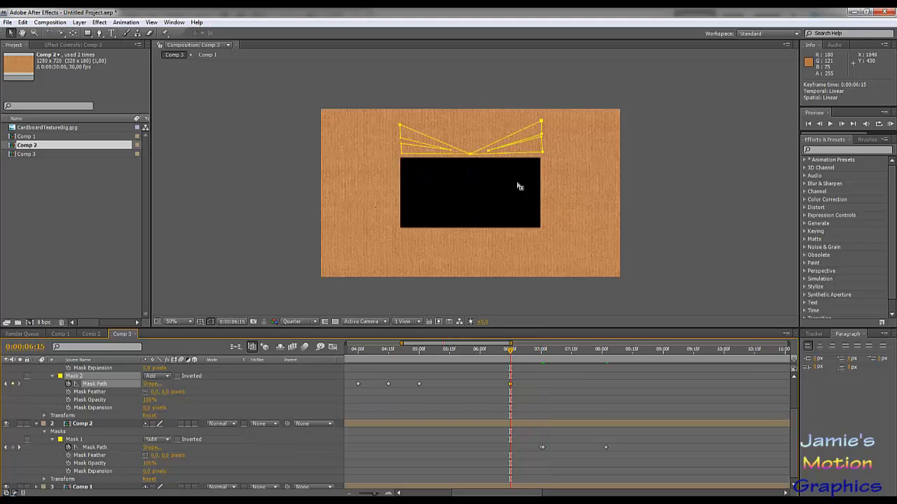
key("Page_Down")
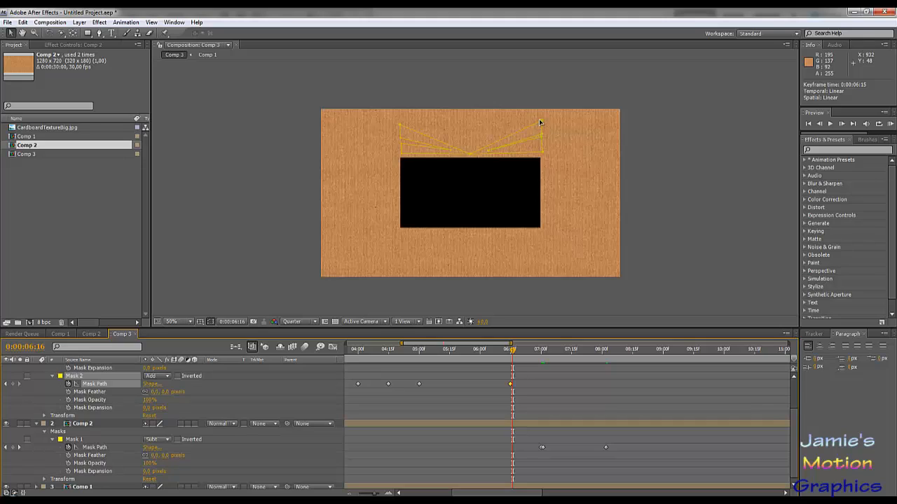
left_click_drag(541, 122, 718, 121)
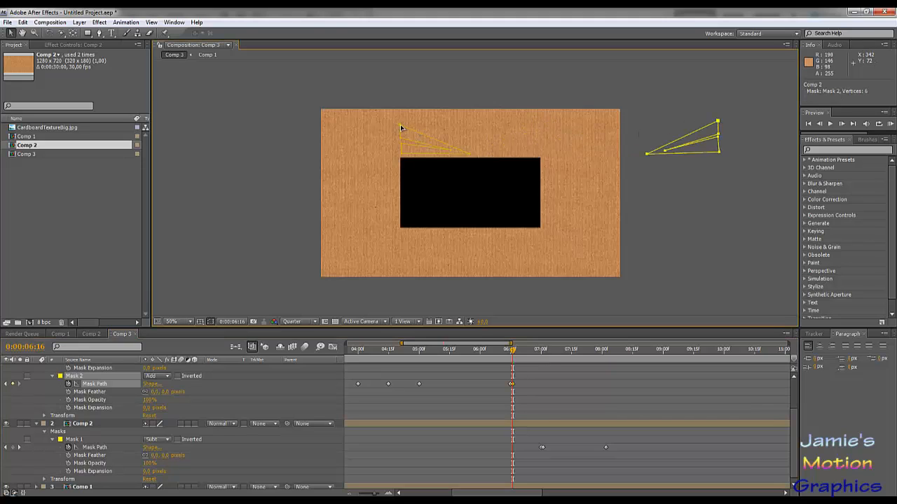
left_click_drag(401, 128, 446, 136)
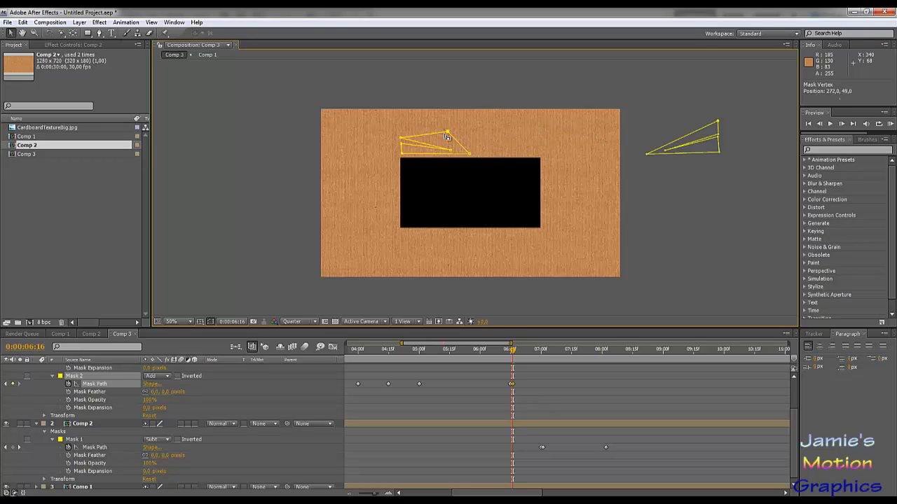
key("ctrl+z")
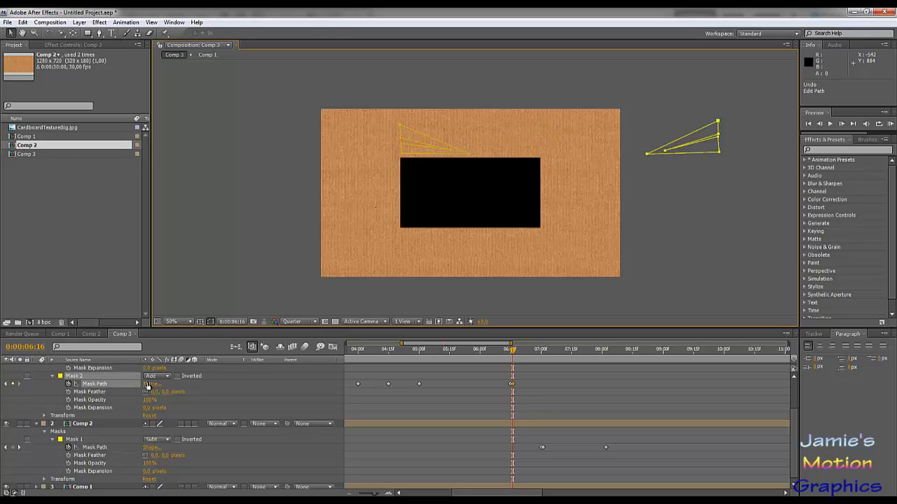
left_click(149, 384)
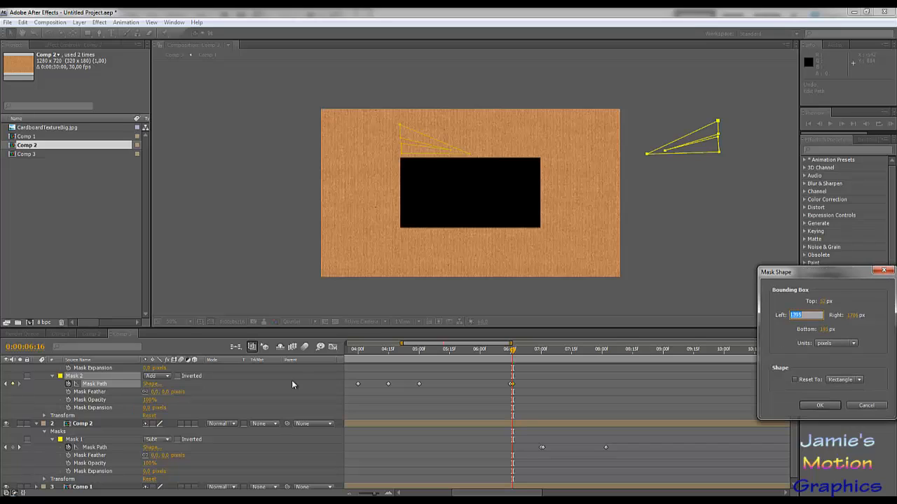
left_click(867, 405)
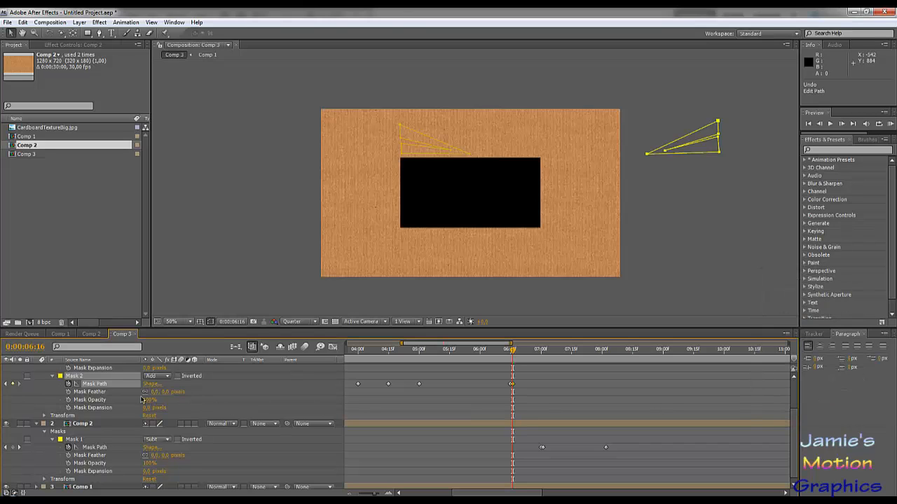
Move the top Comp 2 layer's whole Mask 1 outside the frame's right edge, just below Mask 2, at 0:00:06:16.
left_click(97, 392)
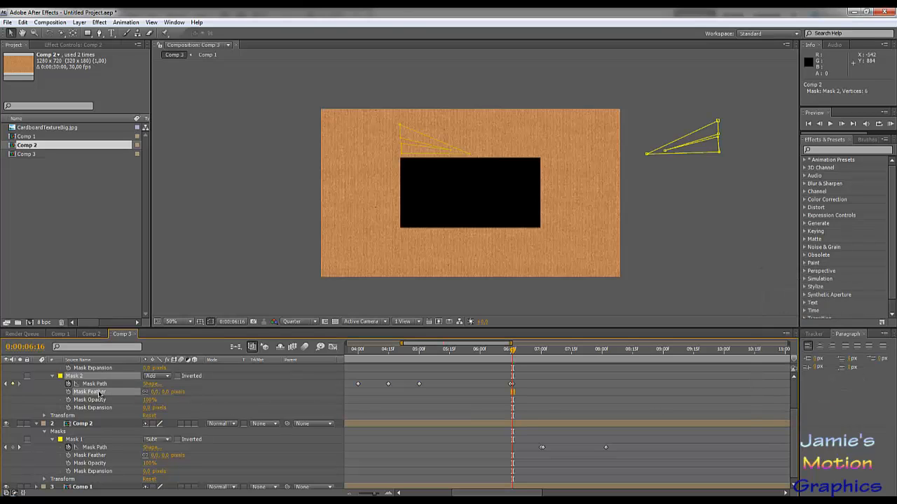
left_click(96, 384)
scroll(107, 400, "up", 3)
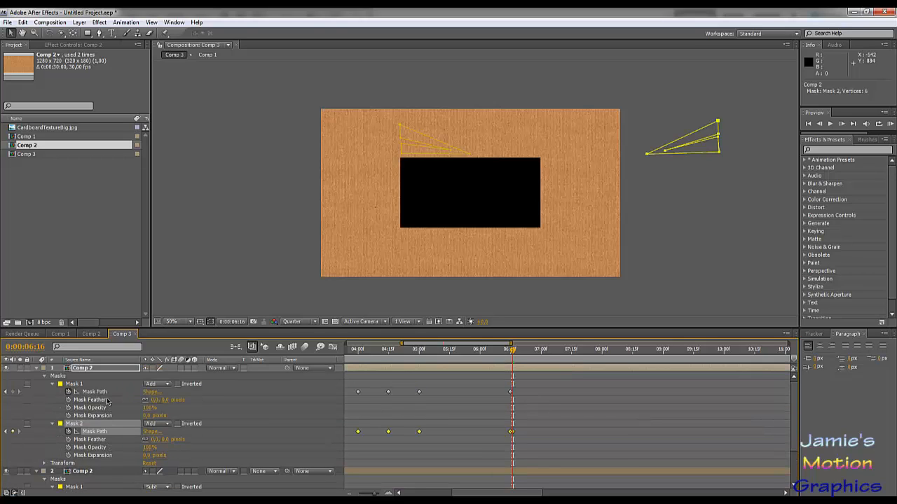
left_click(99, 392)
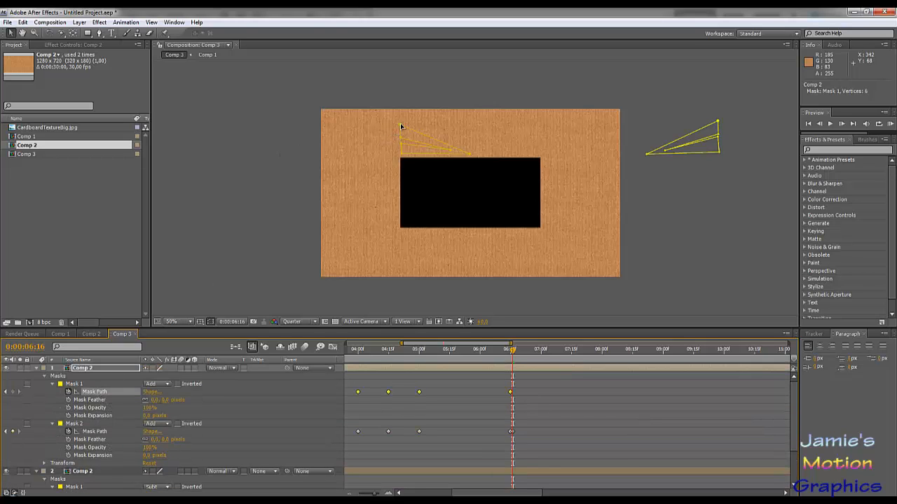
left_click_drag(399, 123, 650, 161)
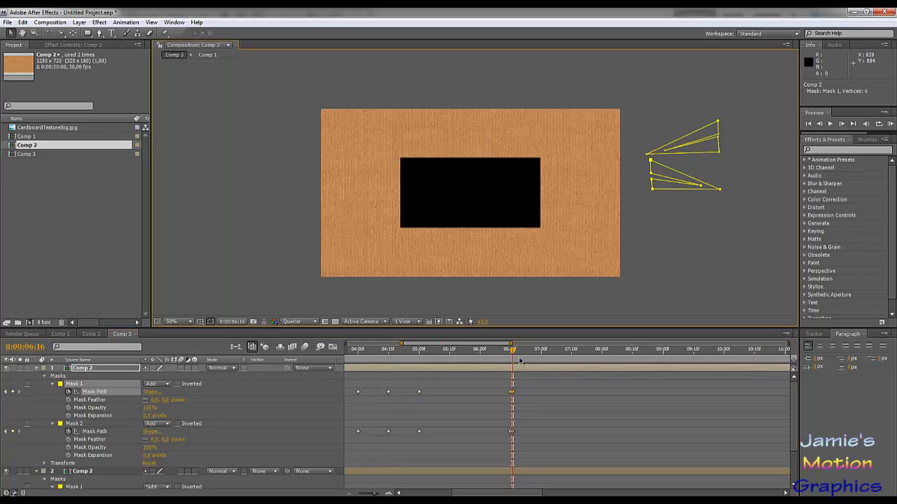
At 0:00:07:01, reshape the lower Comp 2 layer's subtract mask into a tall, narrow upright rectangle spanning most of the cardboard's height.
scroll(536, 424, "down", 3)
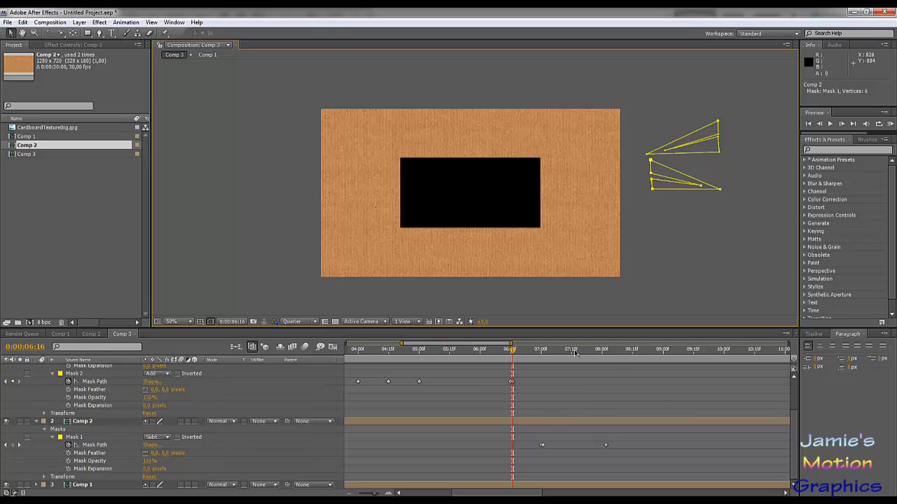
left_click_drag(512, 352, 538, 360)
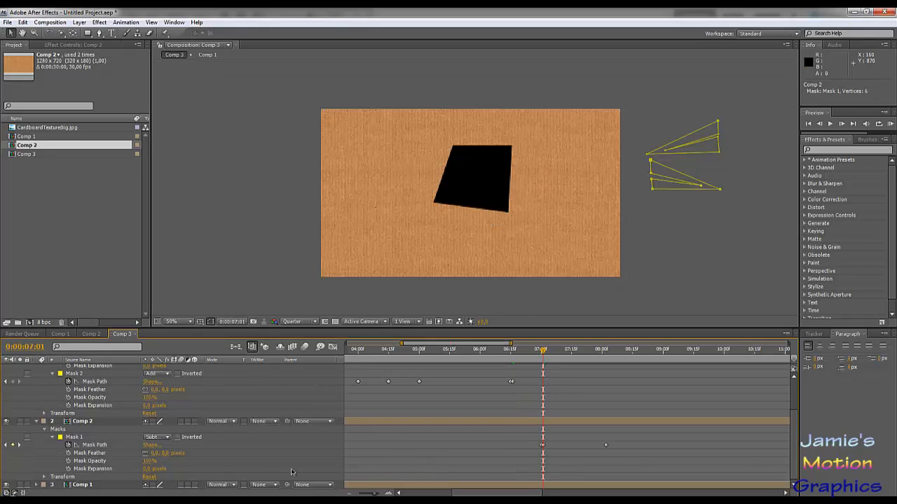
left_click(99, 446)
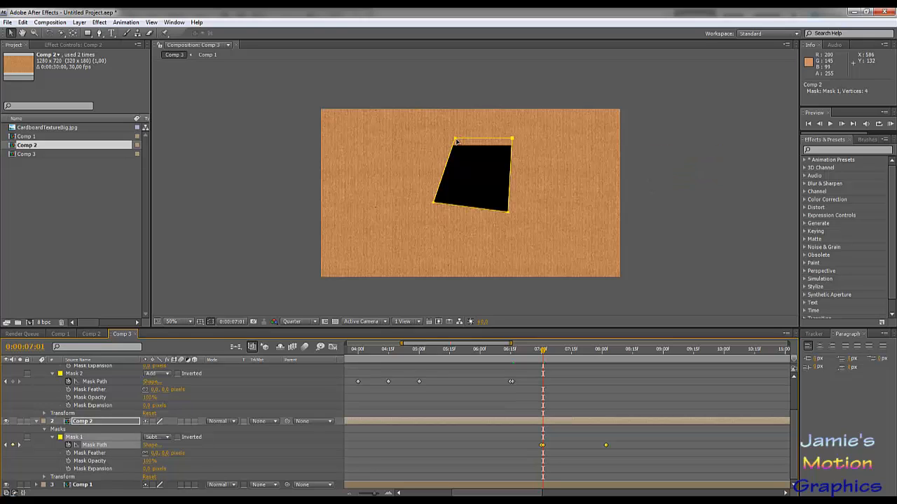
mouse_move(455, 140)
left_mouse_down()
mouse_move(427, 138)
mouse_move(442, 146)
left_mouse_up()
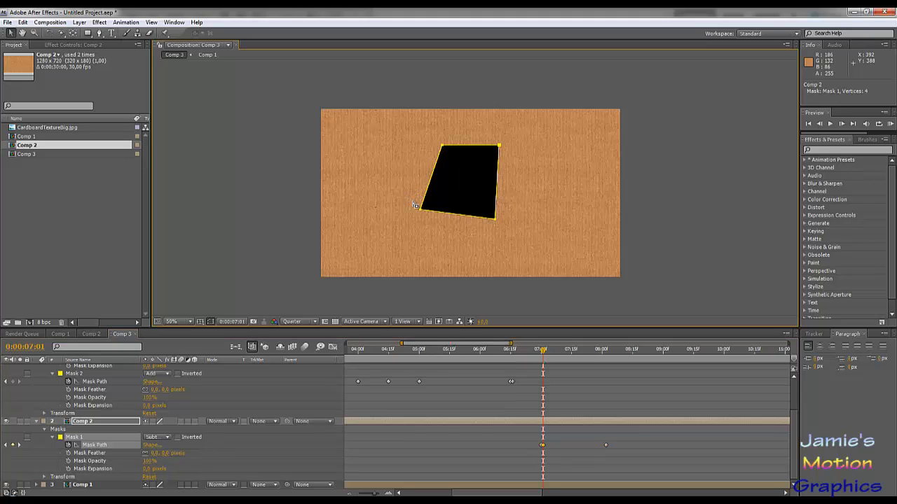
left_click_drag(432, 212, 432, 261)
left_click_drag(496, 222, 505, 260)
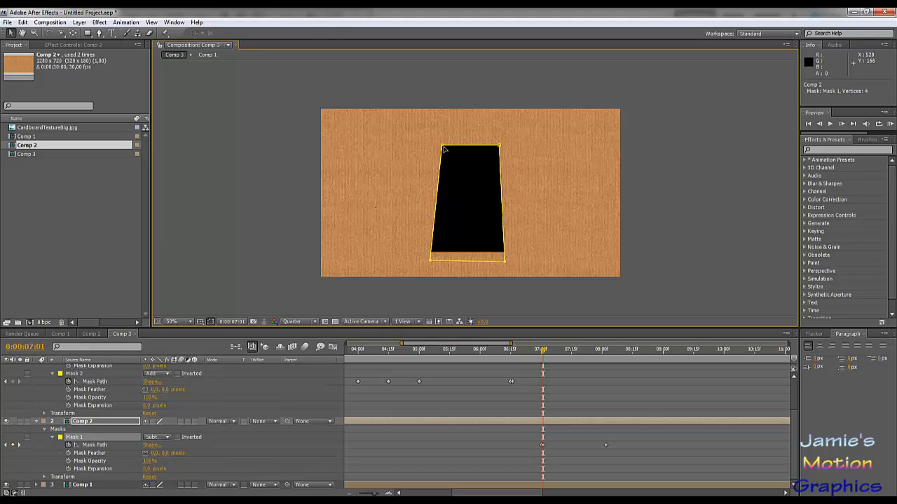
left_click_drag(441, 146, 430, 130)
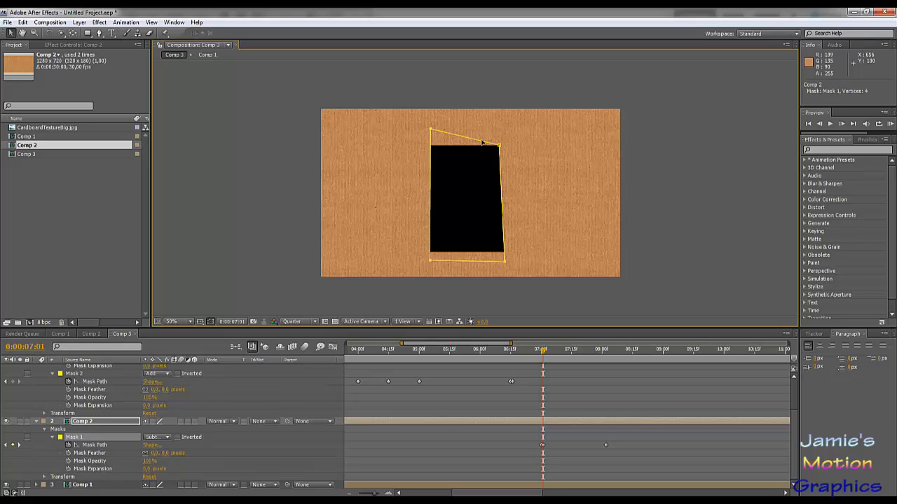
left_click_drag(501, 146, 503, 124)
left_click_drag(432, 131, 430, 123)
left_click_drag(430, 261, 429, 264)
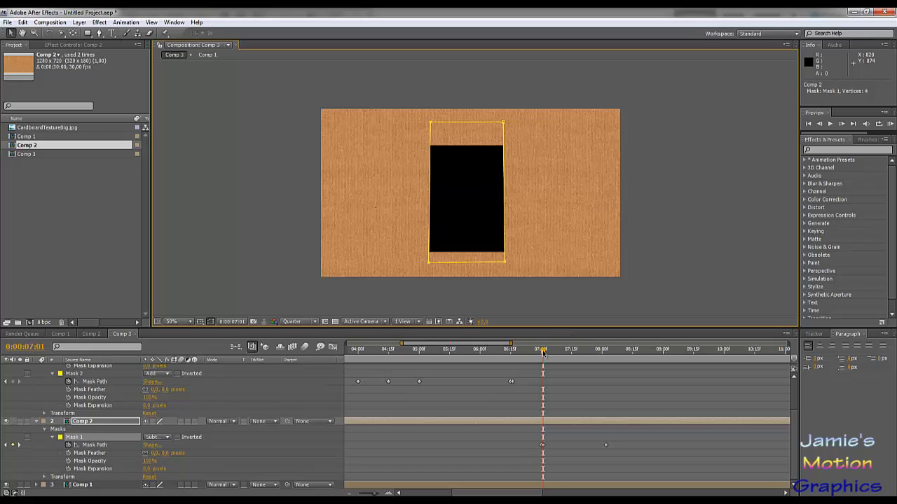
Move the lower Comp 2 layer's tall-rectangle mask path keyframe to 0:00:07:15.
mouse_move(543, 354)
left_mouse_down()
mouse_move(491, 354)
mouse_move(542, 361)
mouse_move(531, 363)
left_mouse_up()
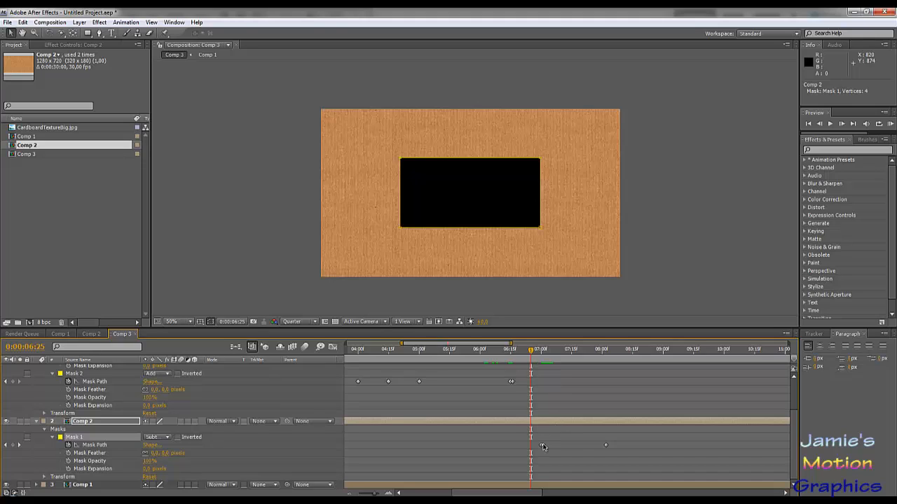
left_click_drag(543, 445, 570, 447)
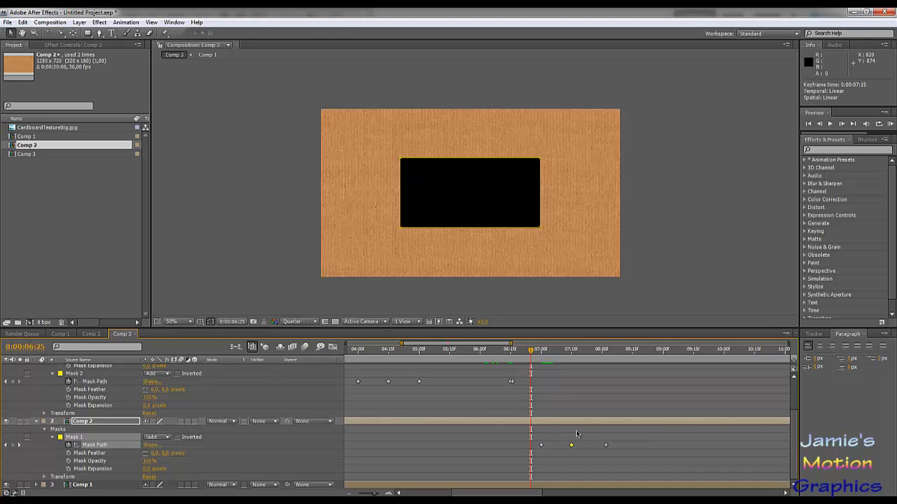
left_click(564, 356)
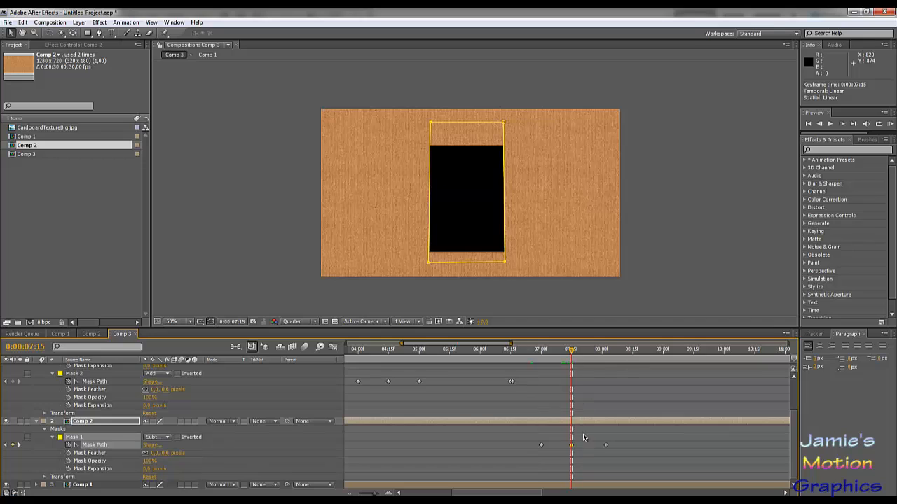
At 0:00:08:02, try nudging the top and bottom edges of the lower Comp 2 layer's wide mask while keeping its size.
left_click_drag(542, 350, 606, 377)
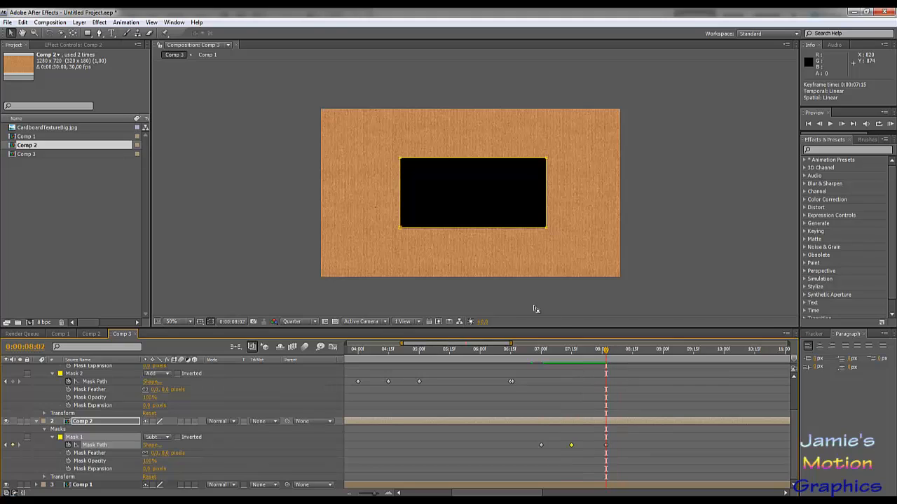
left_click_drag(384, 226, 546, 149)
left_click_drag(396, 160, 546, 232)
left_click_drag(391, 142, 546, 175)
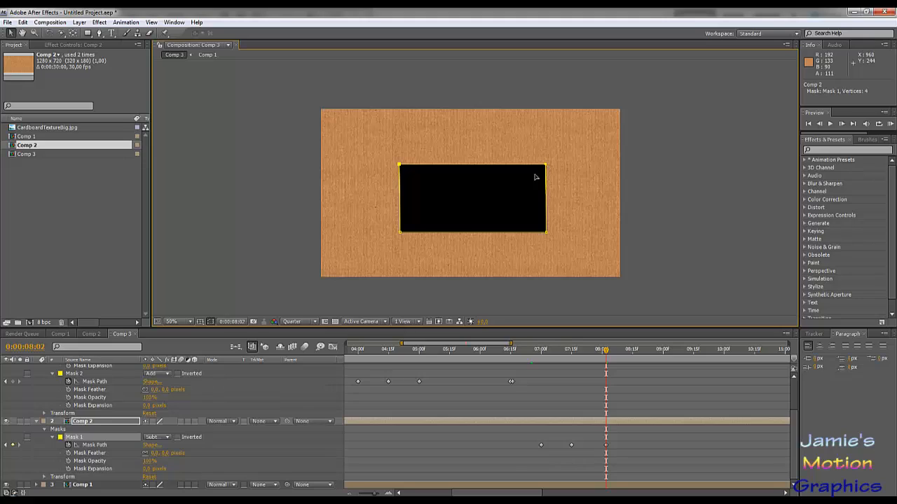
left_click_drag(393, 226, 547, 230)
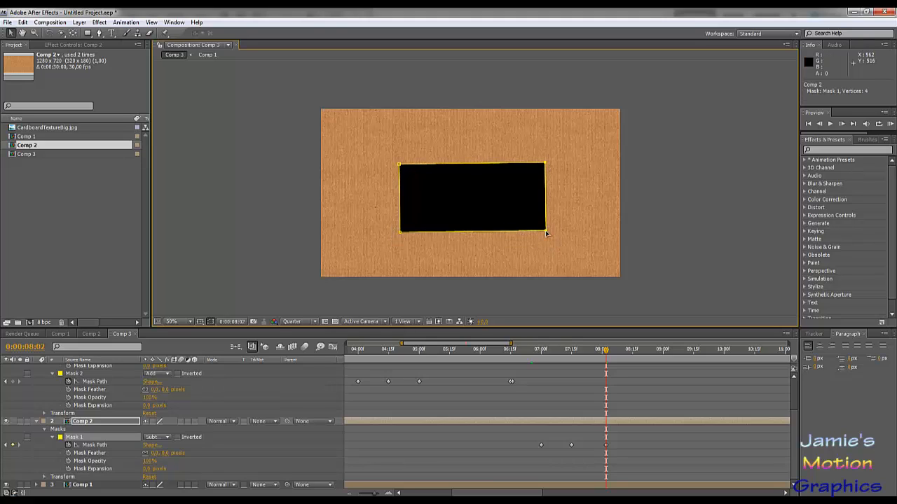
key("ctrl+z")
left_click_drag(376, 221, 574, 255)
left_click_drag(400, 231, 399, 229)
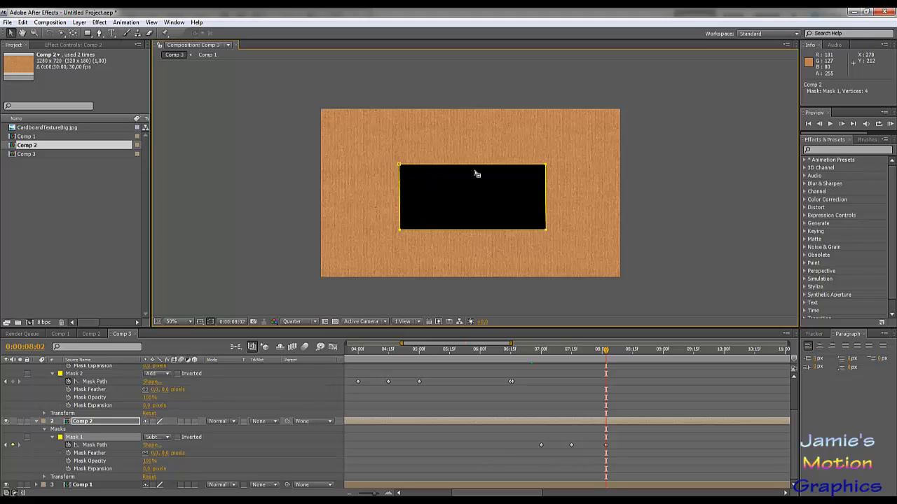
left_click_drag(384, 157, 546, 161)
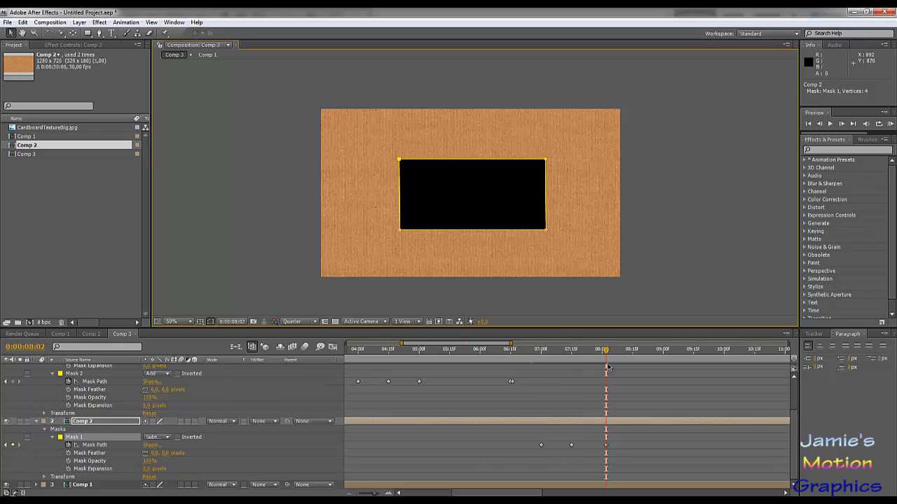
At 0:00:08:02, enlarge the lower Comp 2 layer's mask on all sides into a wide rectangle with straight edges.
left_click_drag(608, 352, 618, 387)
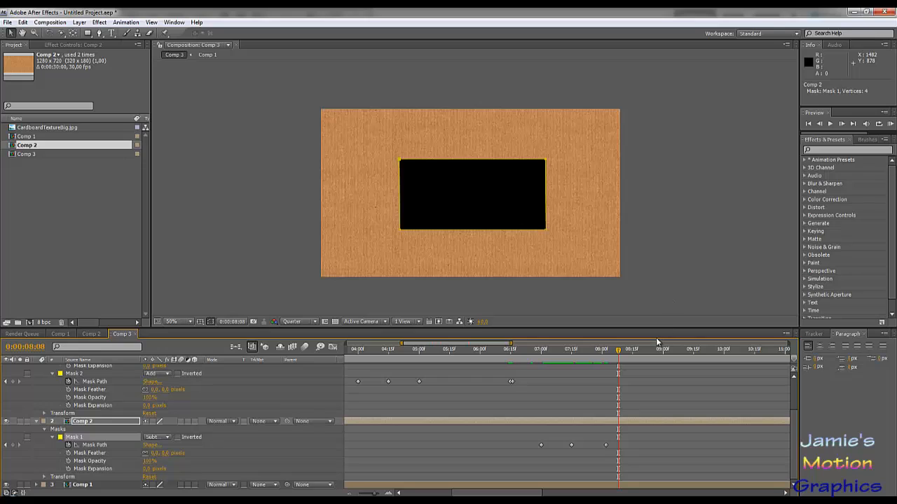
left_click_drag(617, 354, 605, 352)
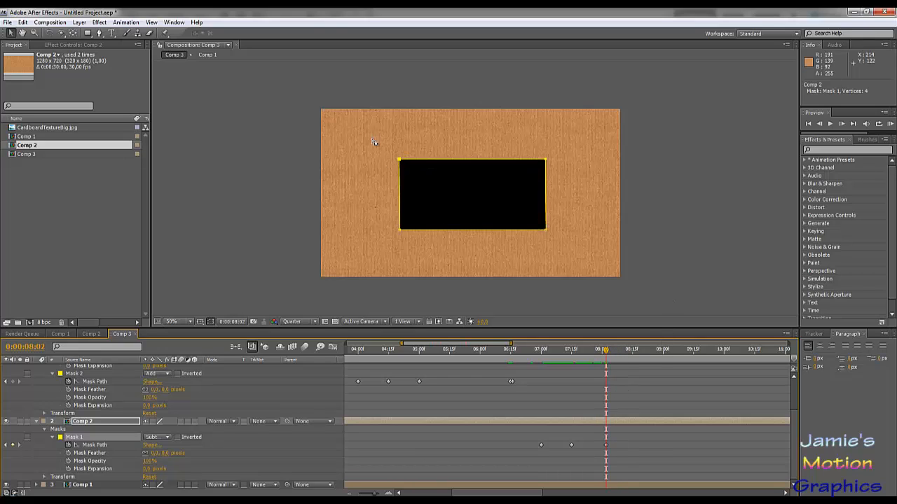
mouse_move(374, 147)
left_mouse_down()
mouse_move(416, 176)
mouse_move(370, 135)
left_mouse_up()
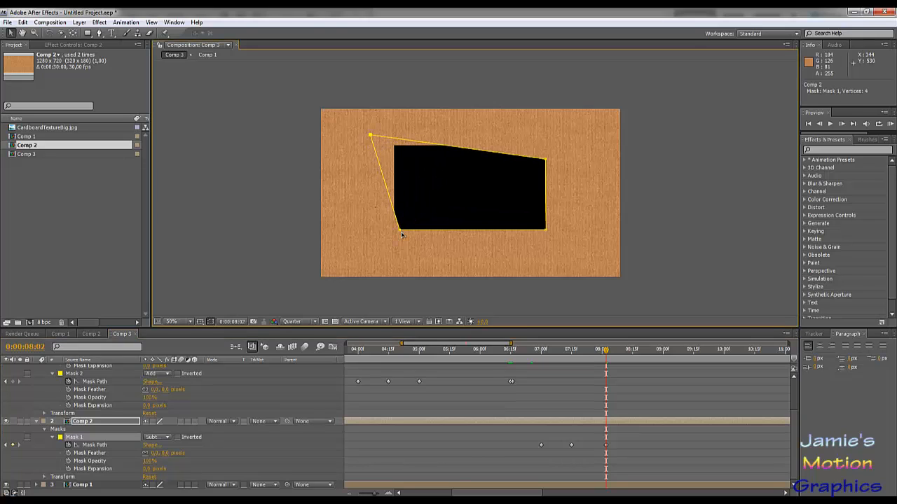
left_click_drag(402, 232, 369, 252)
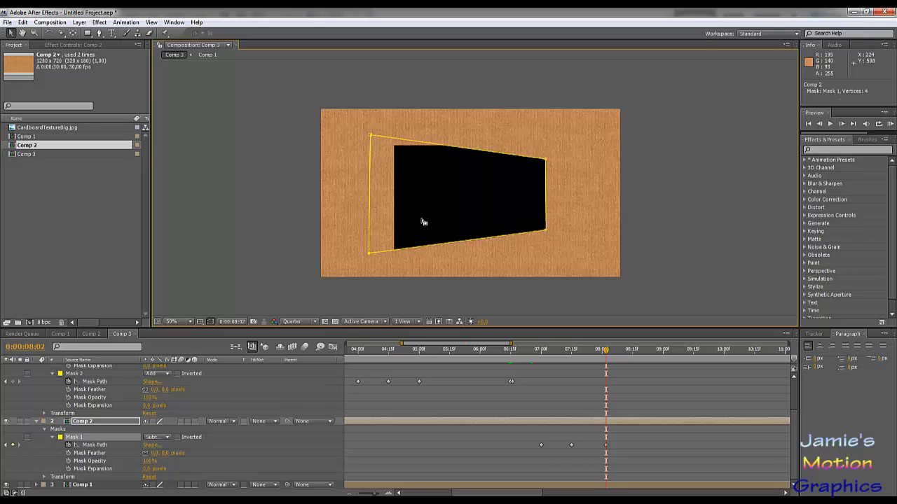
left_click_drag(546, 164, 579, 136)
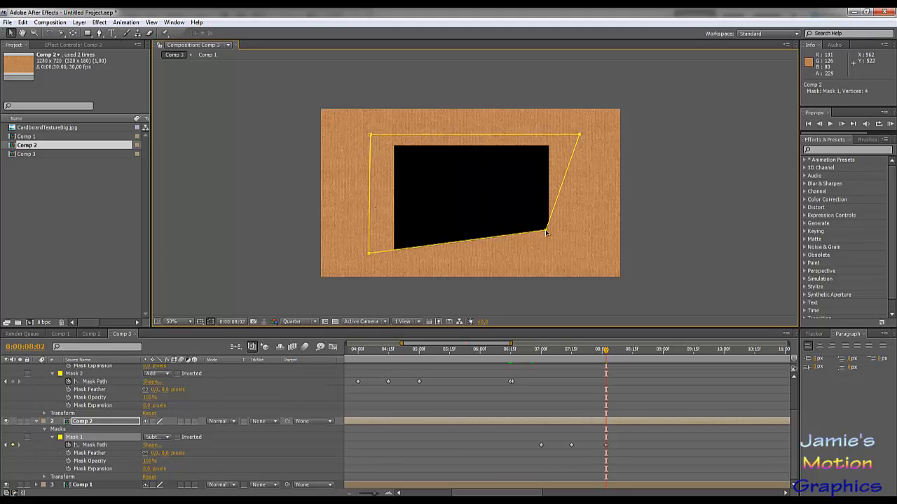
left_click_drag(546, 234, 581, 258)
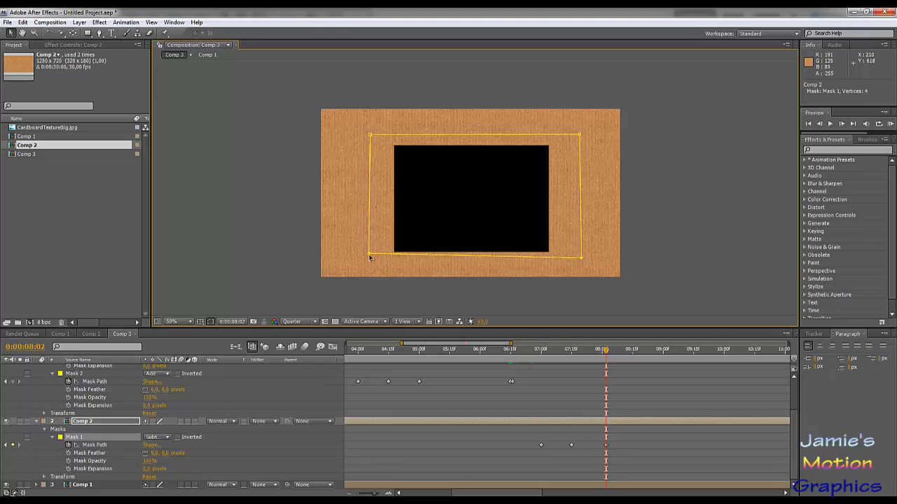
left_click_drag(370, 255, 371, 260)
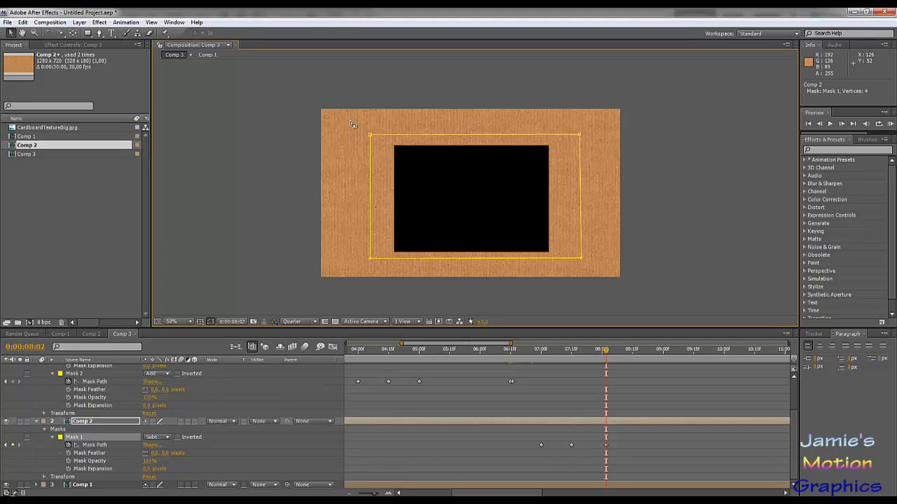
left_click_drag(352, 124, 389, 273)
left_click_drag(371, 260, 369, 260)
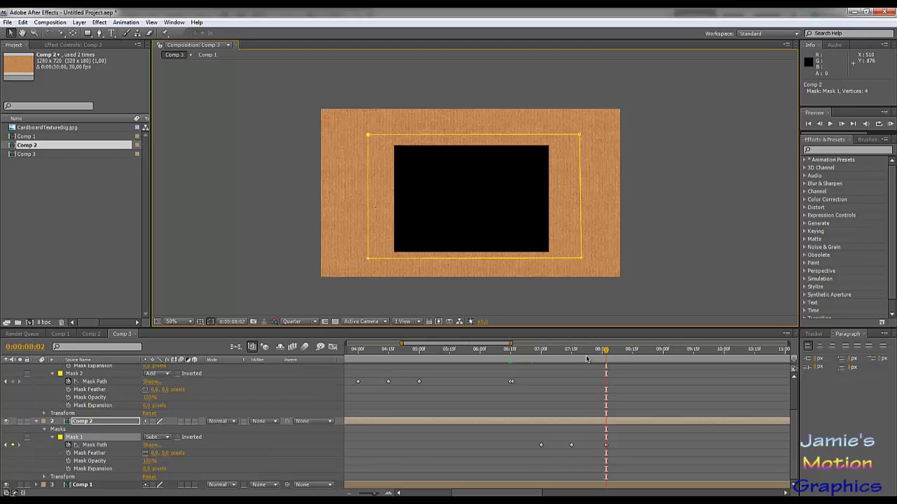
Start animating the mask path of the Comp 1 layer's Mask 1 with a keyframe at 0:00:07:00.
left_click_drag(587, 359, 570, 371)
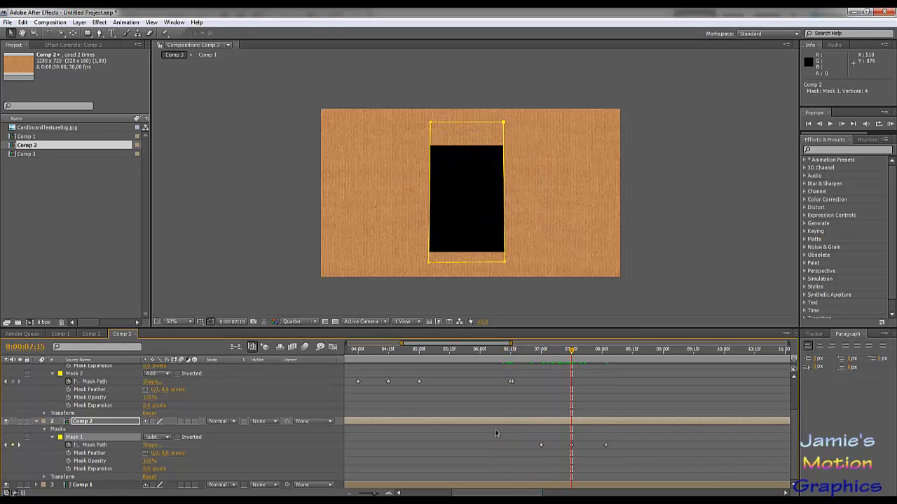
left_click(40, 486)
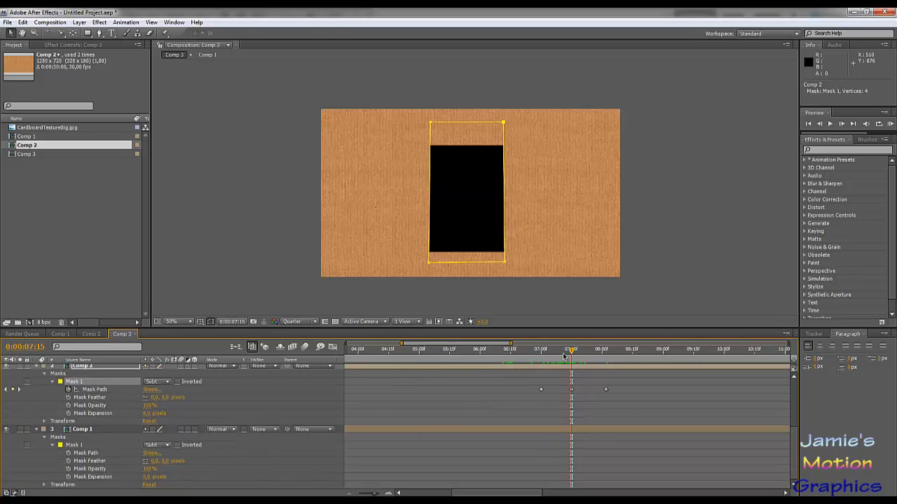
left_click_drag(573, 353, 540, 352)
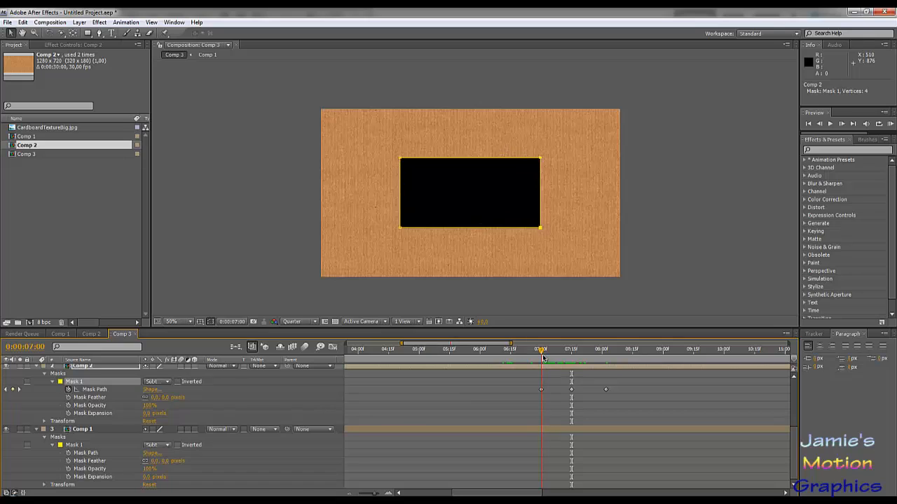
left_click(85, 454)
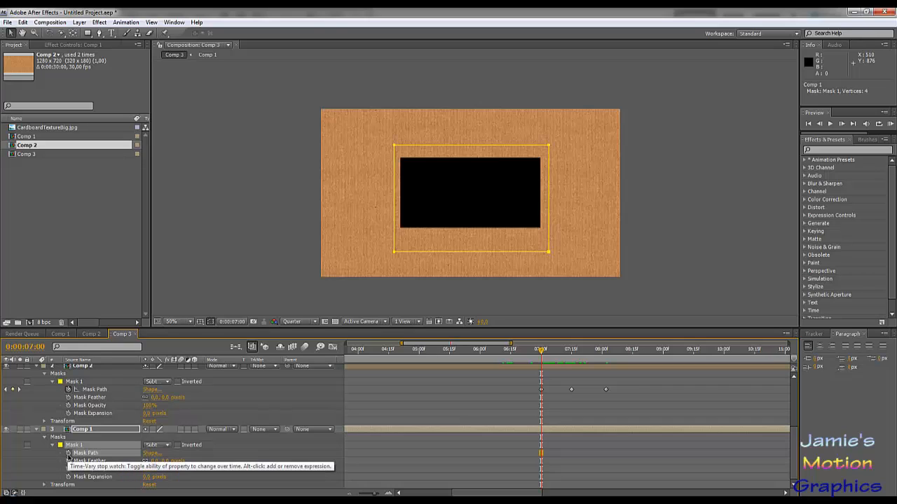
left_click(67, 454)
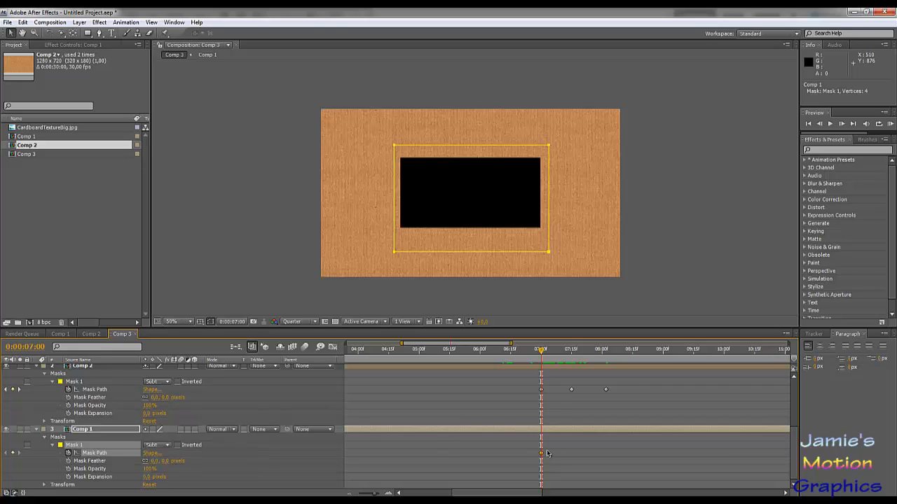
At 0:00:07:15, extend the Comp 1 mask upward and downward beyond the tall opening, keeping its width.
left_click_drag(542, 352, 571, 360)
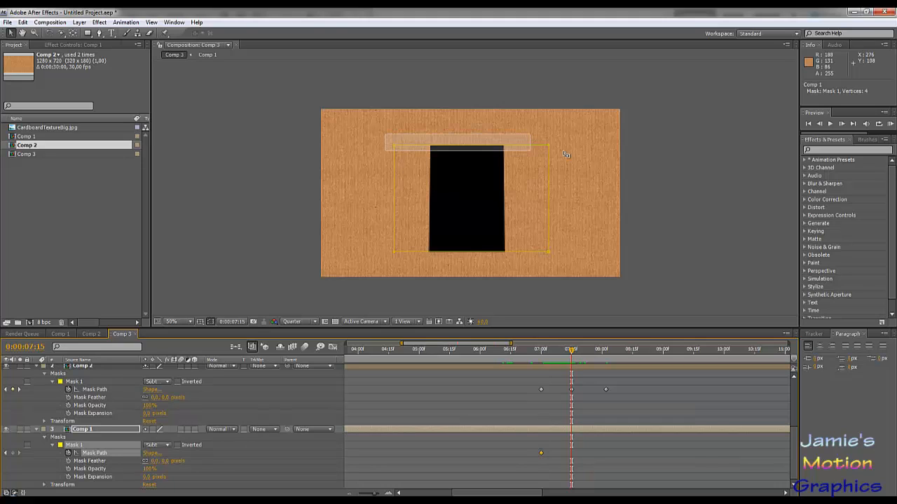
left_click_drag(566, 154, 549, 119)
left_click_drag(386, 247, 550, 272)
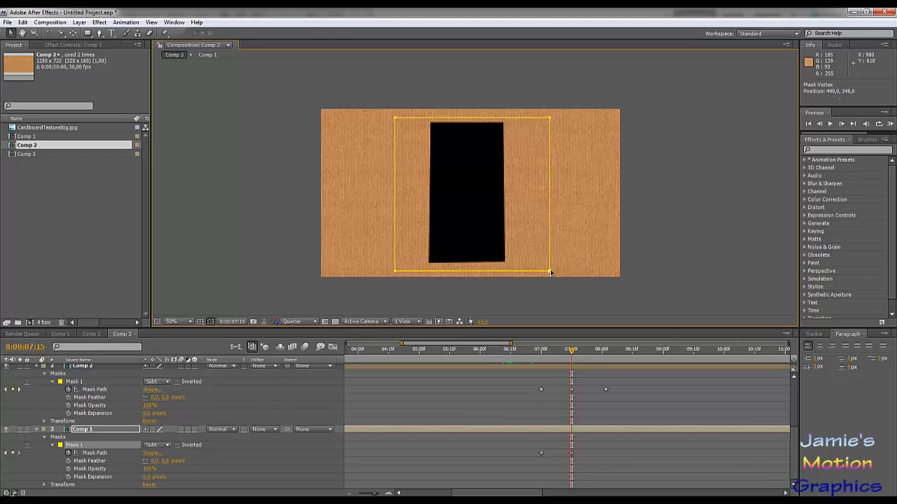
At 0:00:08:02, widen the Comp 1 mask on both sides so it surrounds the enlarged Comp 2 opening with an even border.
left_click_drag(572, 358, 599, 358)
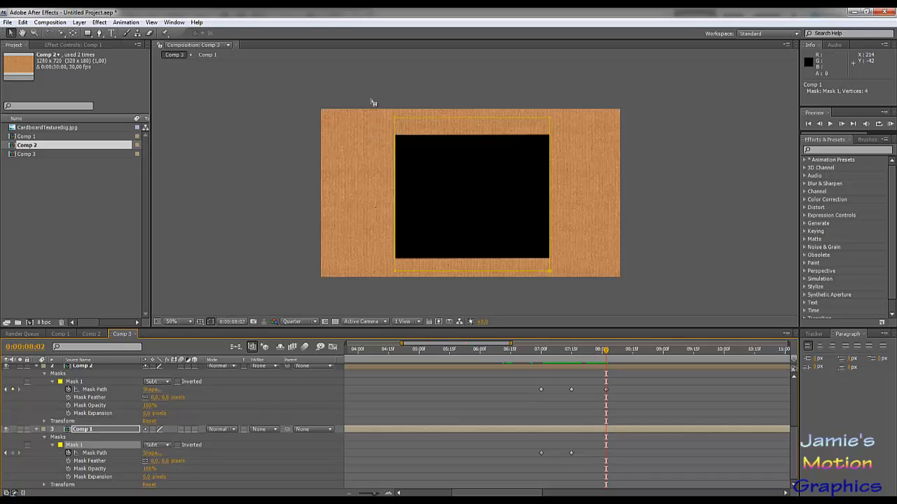
left_click_drag(371, 104, 357, 269)
left_click_drag(568, 98, 592, 270)
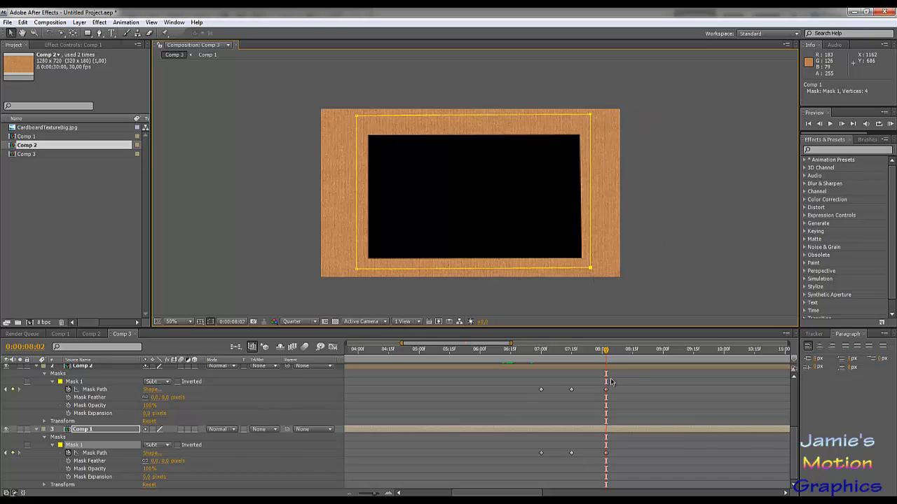
Review the mask animation from about 0:00:06:16 to 0:00:08:04 and examine the mask keyframes of all layers.
left_click_drag(608, 352, 608, 372)
scroll(557, 406, "up", 4)
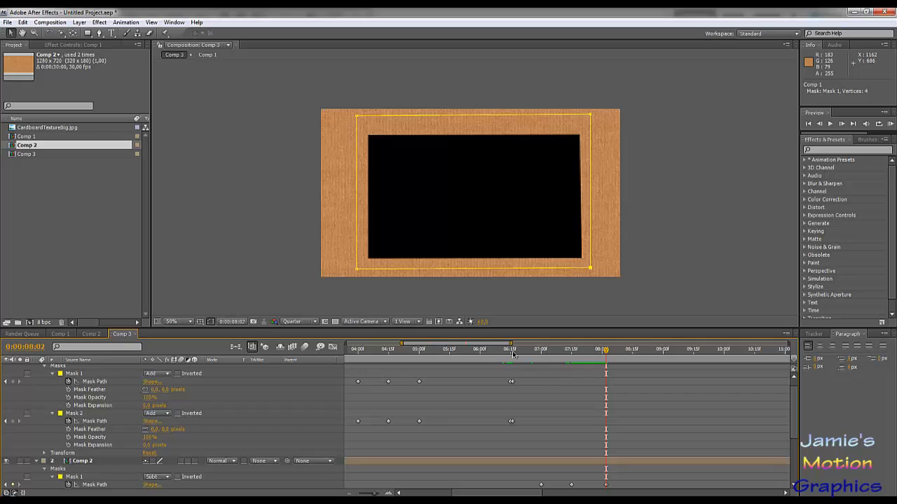
left_click_drag(512, 354, 610, 391)
scroll(594, 391, "down", 4)
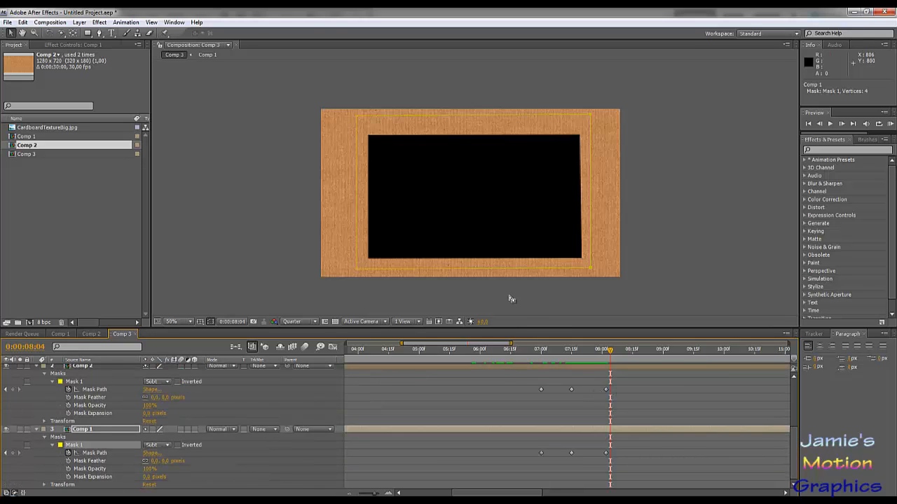
scroll(474, 435, "up", 3)
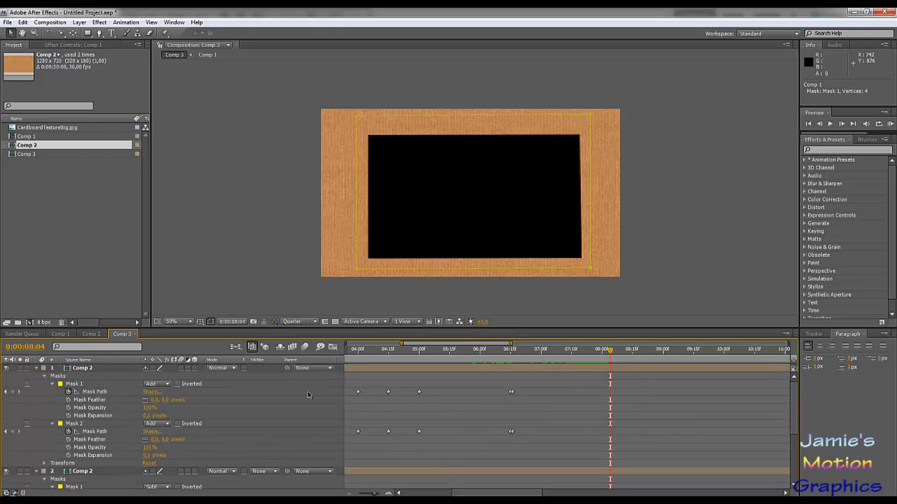
Collapse the two existing Comp 2 layers and add Comp 2 again as a new top layer in Comp 3.
left_click(36, 368)
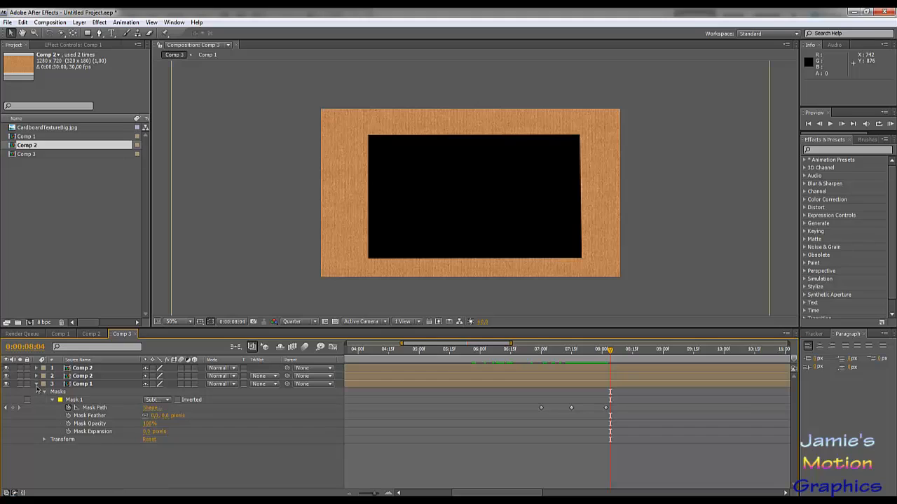
left_click(37, 384)
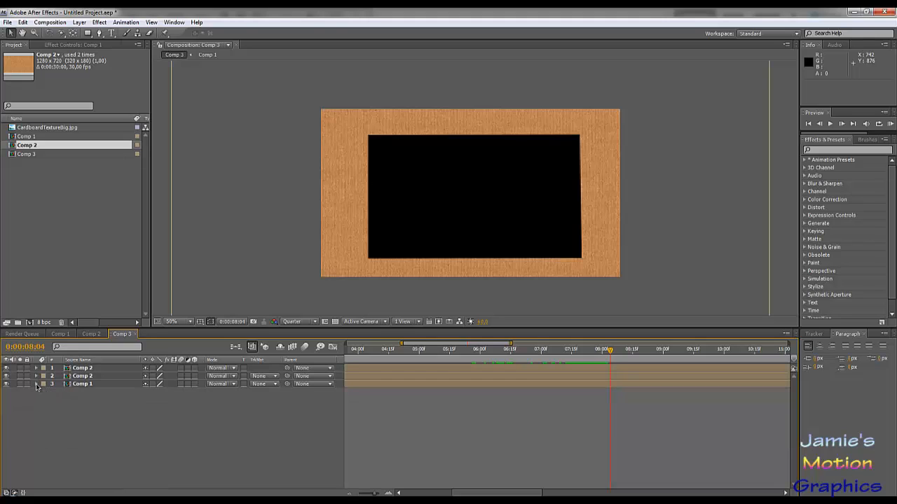
left_click(37, 385)
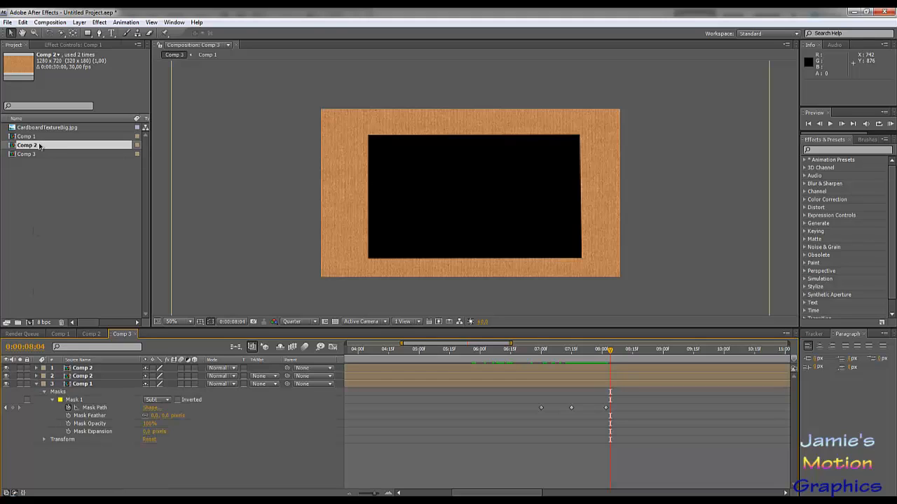
left_click_drag(39, 146, 112, 366)
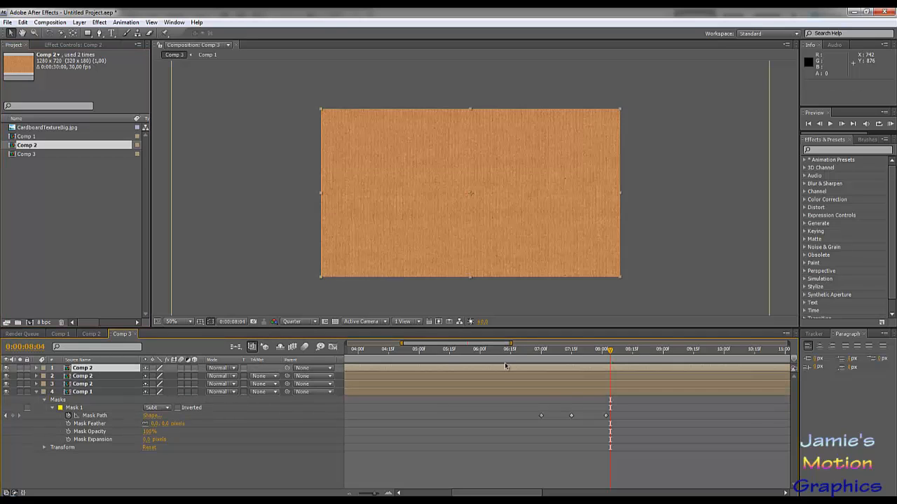
Split the new top Comp 2 layer at 0:00:09:00 and delete its earlier part.
left_click_drag(610, 358, 665, 367)
left_click(23, 22)
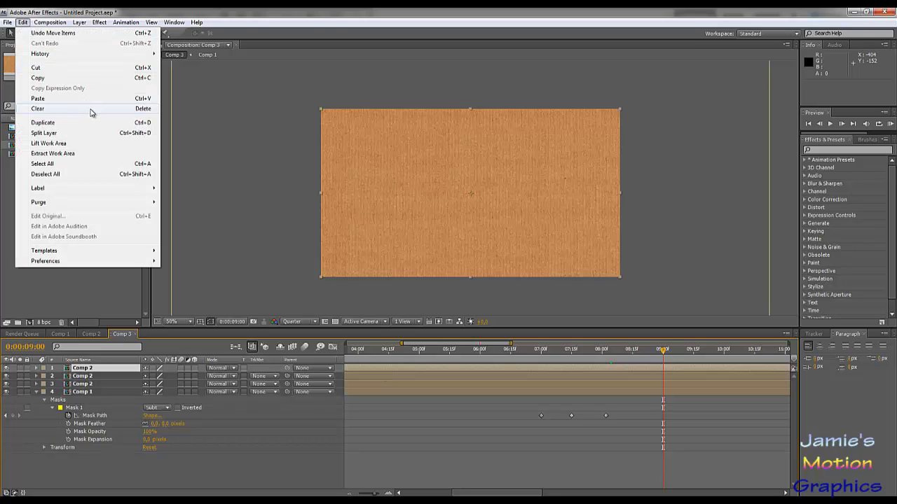
left_click(143, 133)
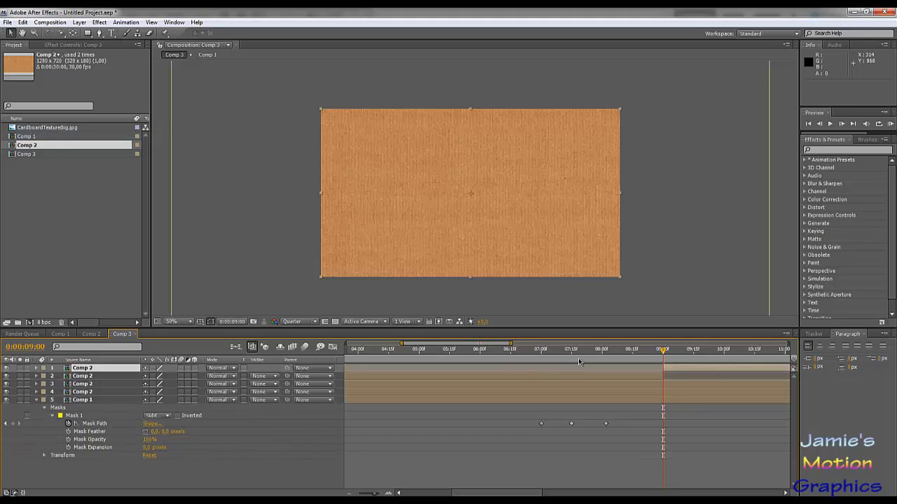
left_click(645, 377)
key("Delete")
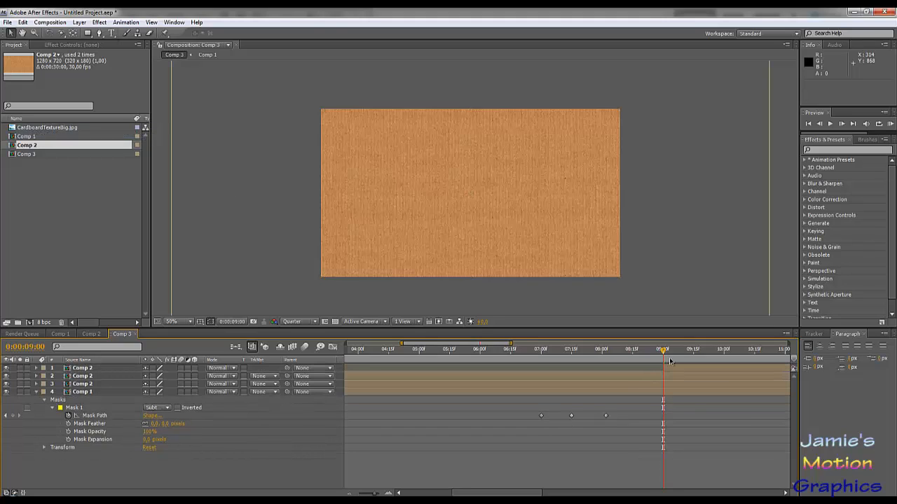
Split the second Comp 2 layer, with the two masks, at 0:00:09:00 and delete its later part.
left_click(669, 369)
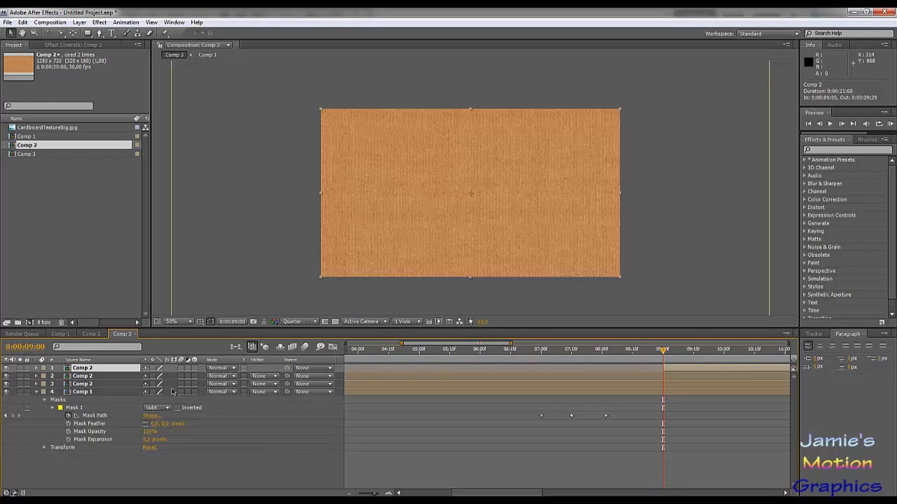
left_click(676, 378)
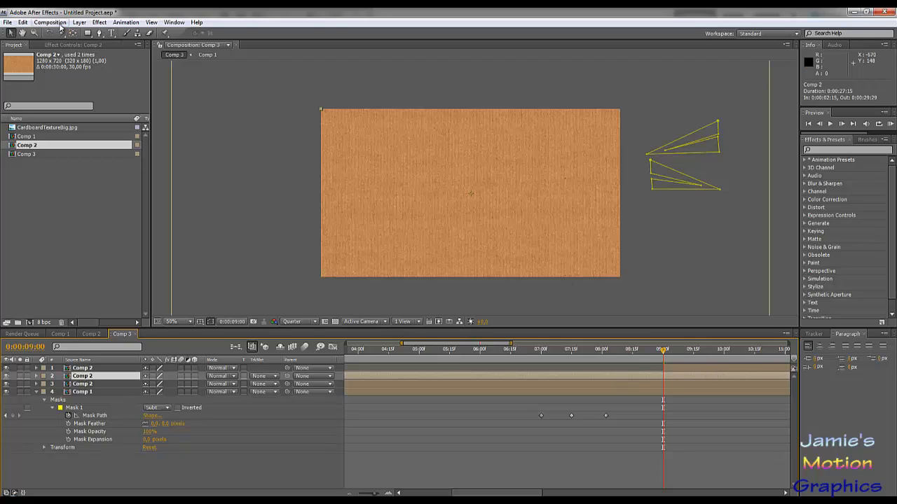
left_click(22, 22)
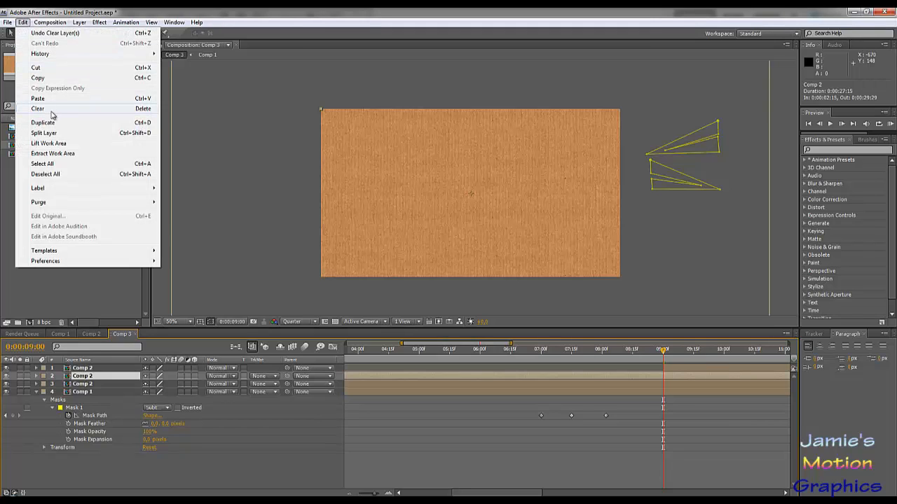
left_click(44, 133)
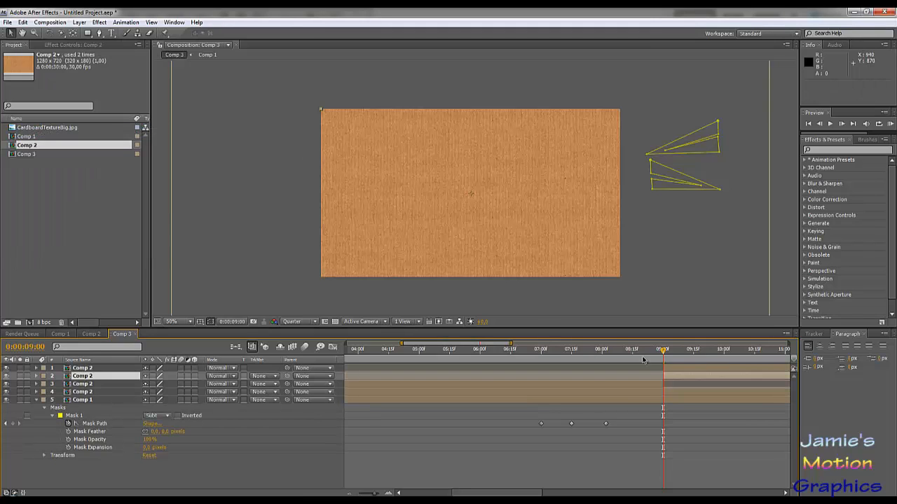
key("Delete")
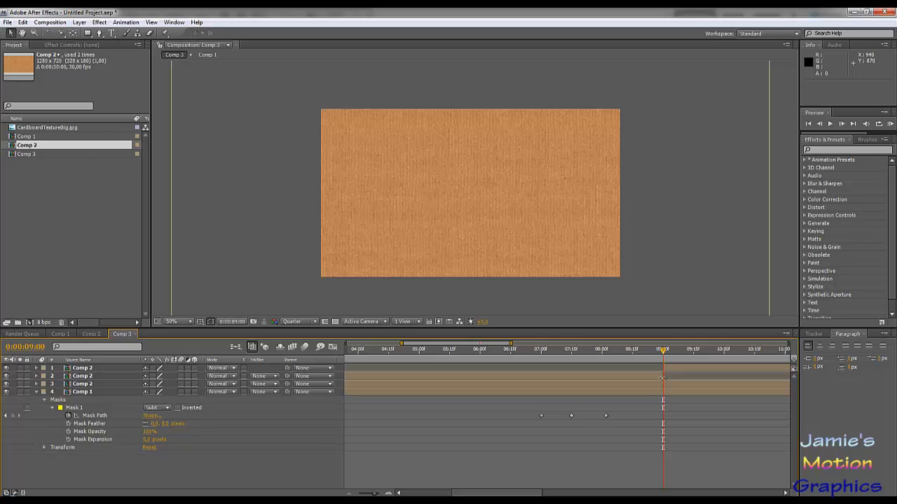
Trim the end of the second Comp 2 layer to 0:00:06:19 and return the current time to 0:00:09:00.
left_click_drag(661, 378, 518, 369)
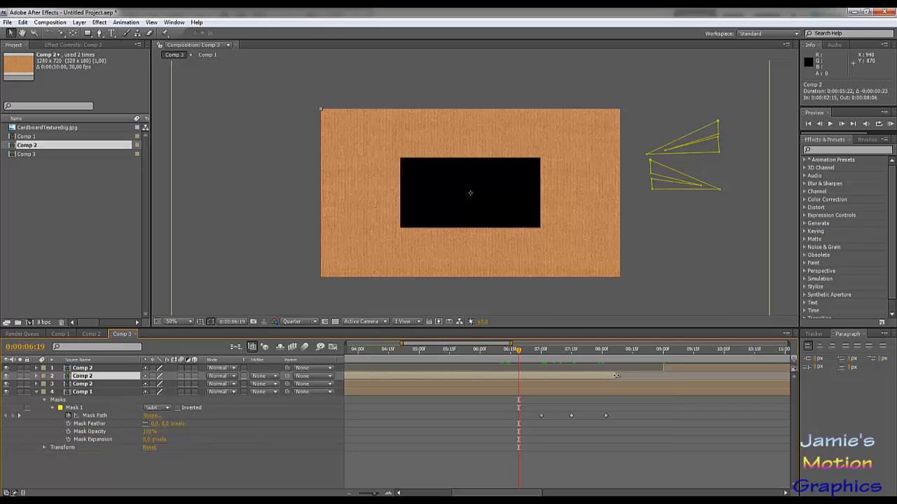
left_click_drag(616, 376, 524, 386)
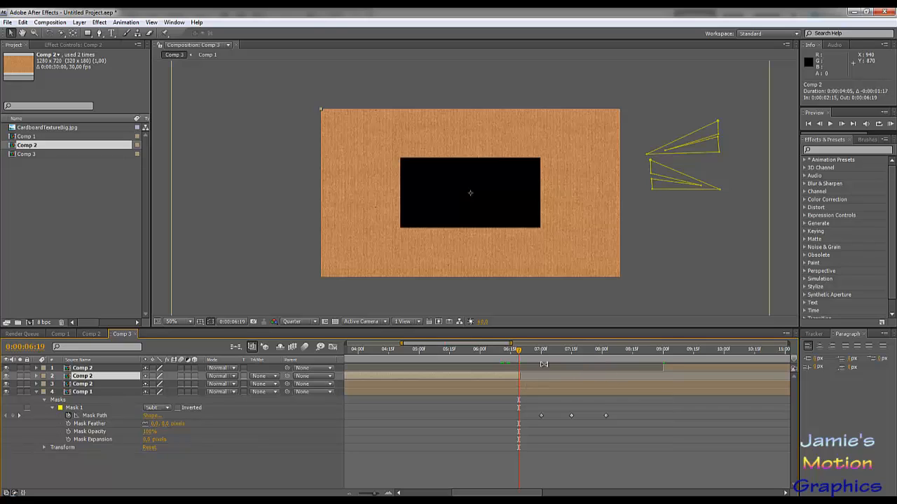
left_click_drag(521, 355, 665, 367)
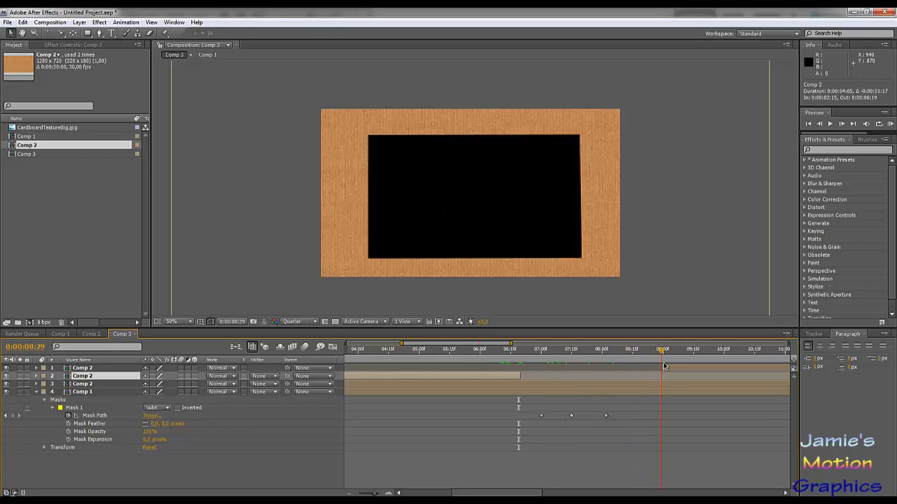
left_click(626, 384)
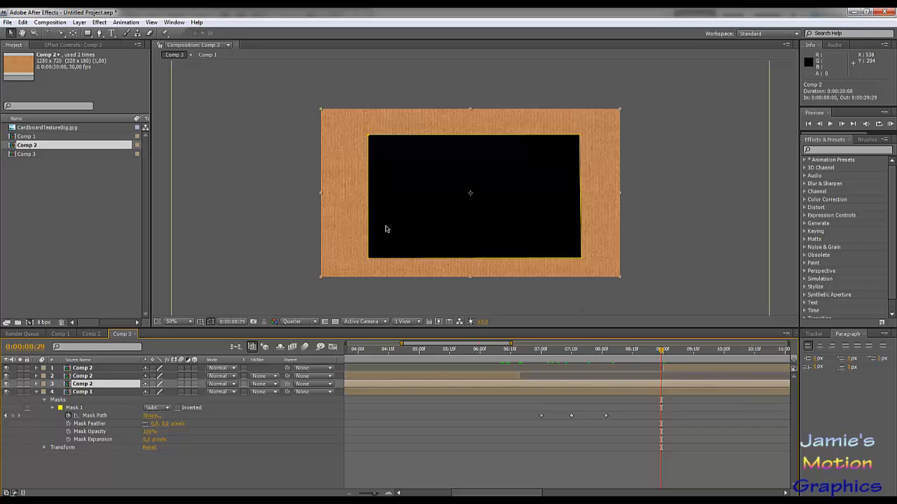
left_click_drag(660, 354, 663, 353)
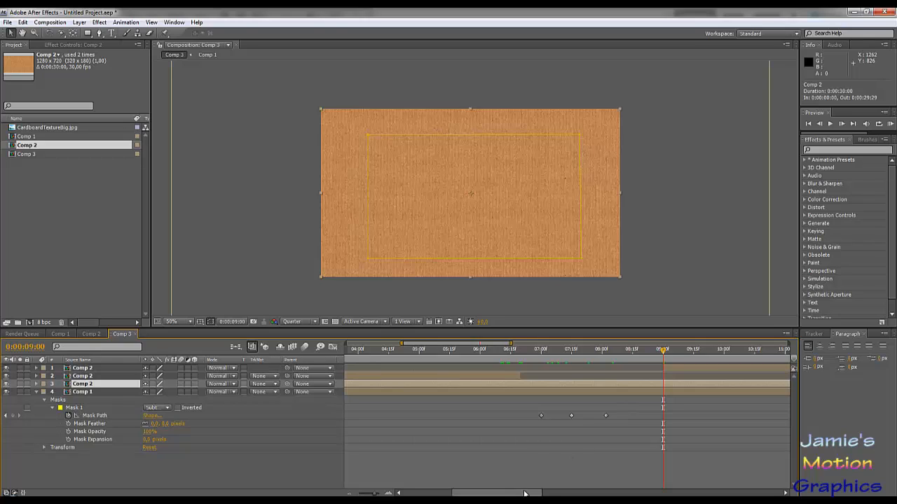
left_click_drag(517, 494, 572, 494)
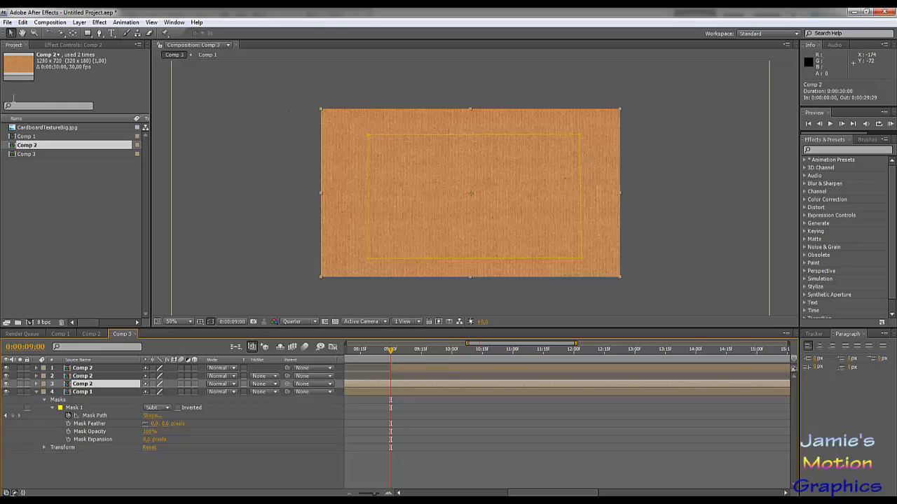
Try to draw a small diamond-shaped mask with the Pen tool on the third layer, Comp 2, and undo its points.
left_click(99, 33)
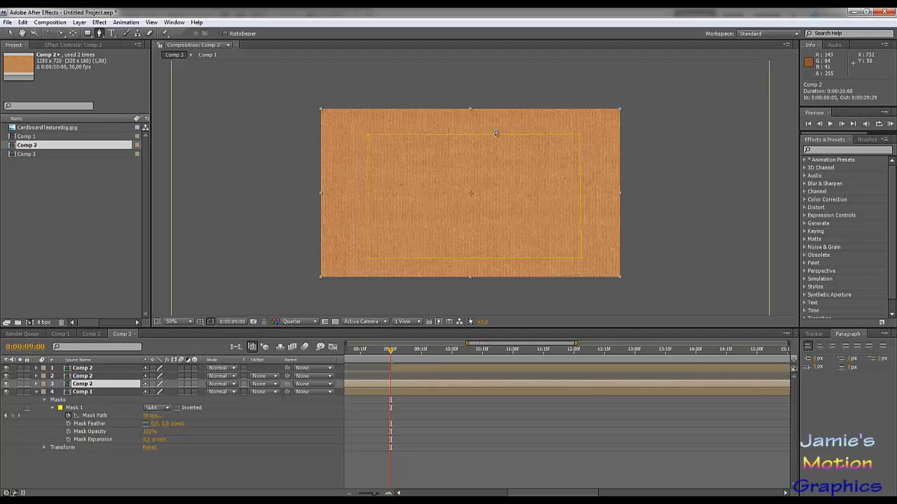
left_click(490, 148)
left_click(513, 163)
left_click(487, 188)
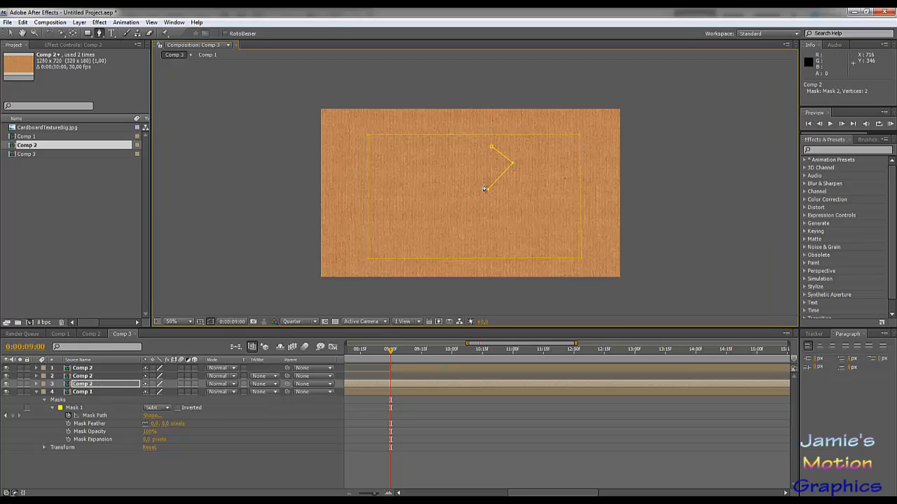
left_click(470, 169)
right_click(492, 151)
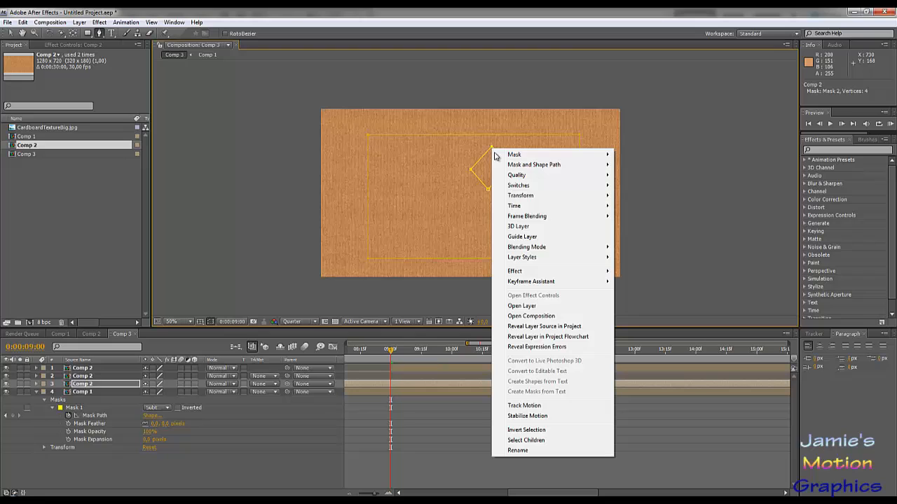
left_click(78, 368)
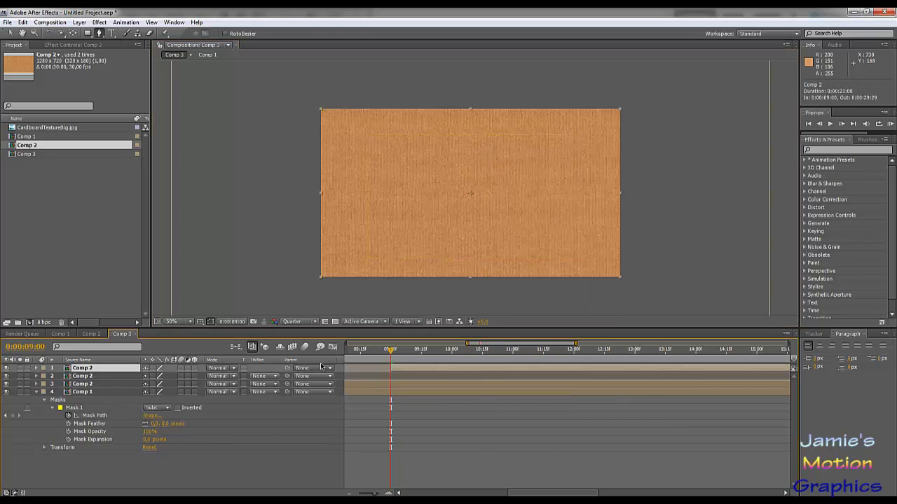
key("ctrl+z")
key("ctrl+z")
key("ctrl+z")
key("ctrl+z")
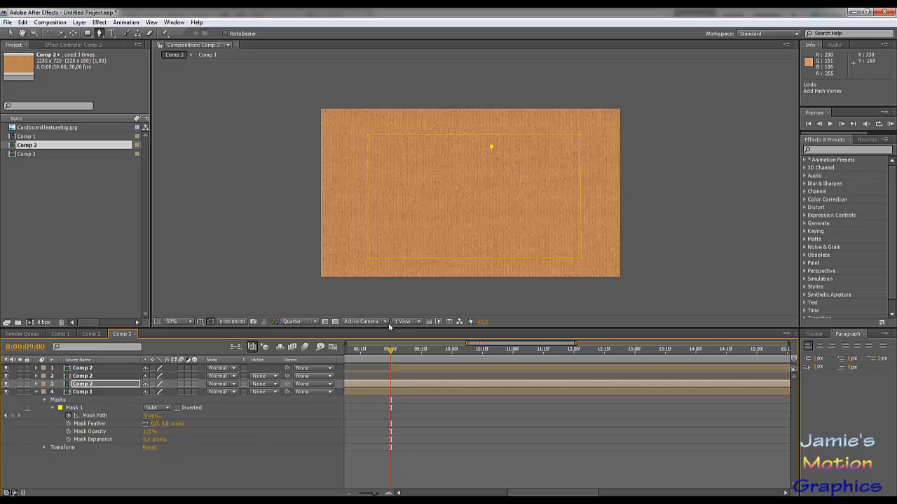
Draw a closed four-point diamond mask on the top Comp 2 layer, across the middle of the opening's upper edge.
left_click(102, 369)
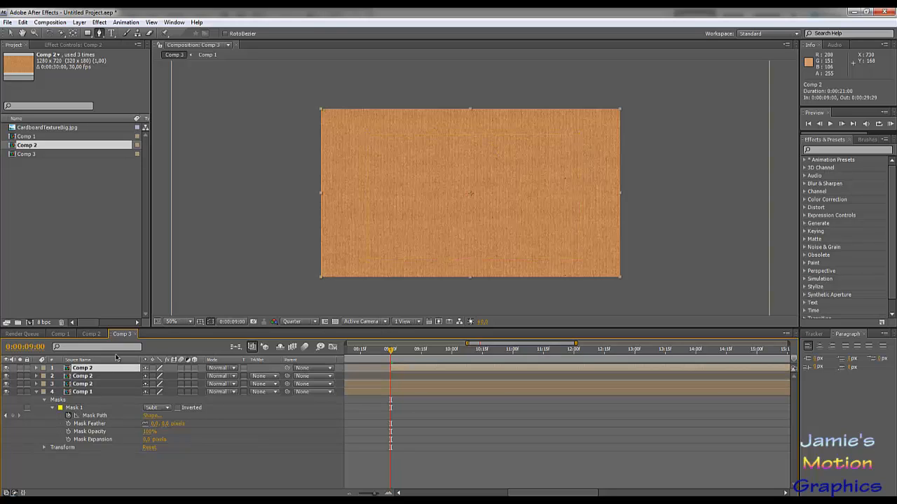
left_click(481, 130)
left_click(510, 151)
left_click(477, 186)
left_click(447, 153)
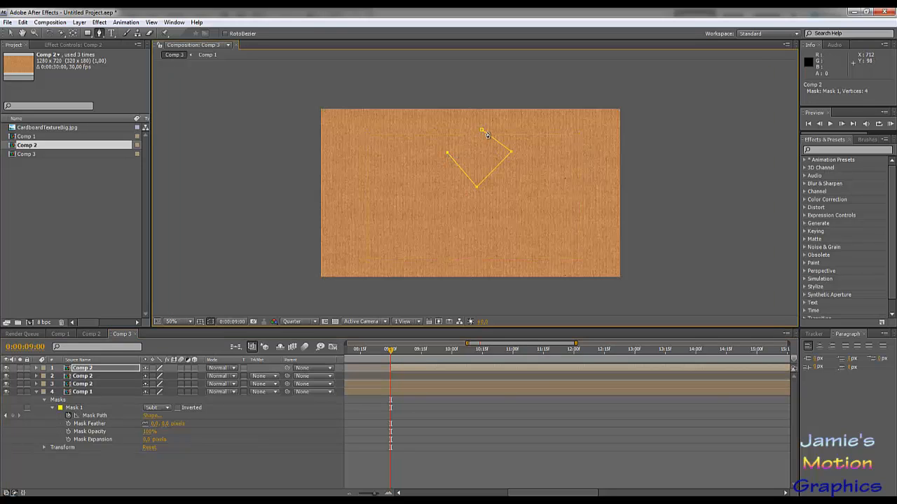
left_click(481, 129)
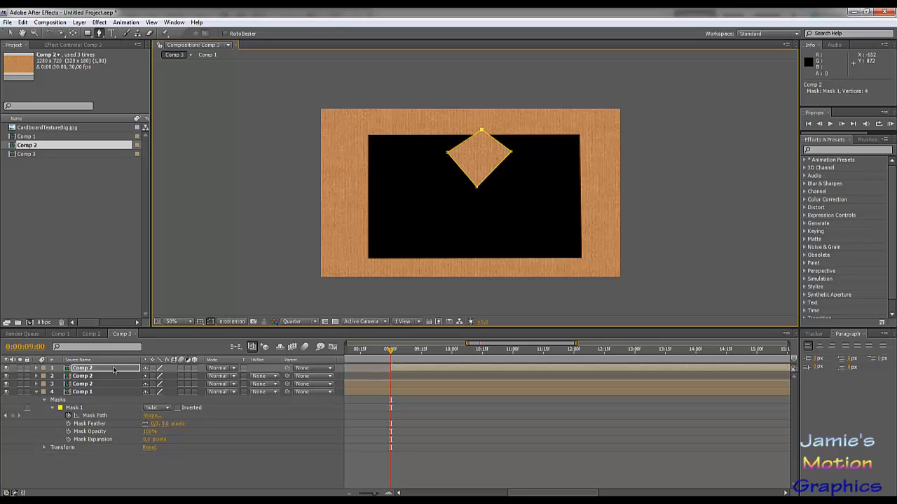
Reveal the top Comp 2 layer's Mask 1 and choose Ellipse as the reset shape in its Mask Shape settings.
key("m")
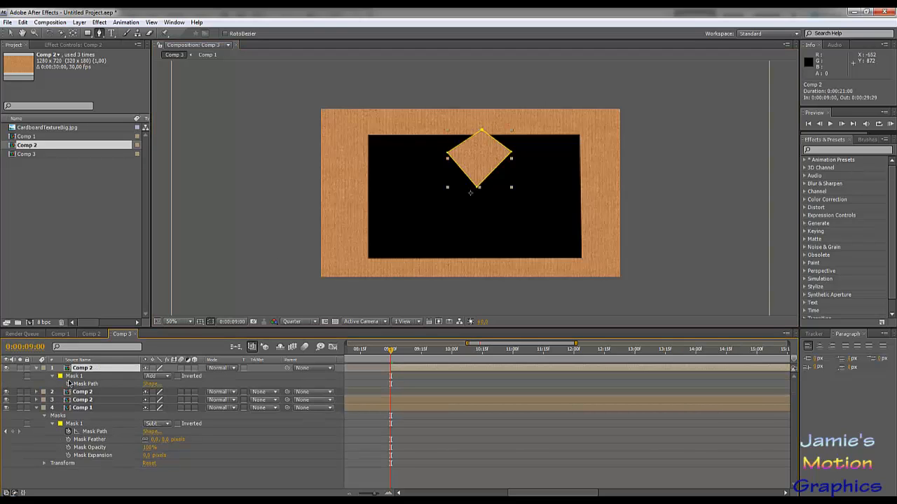
left_click(150, 384)
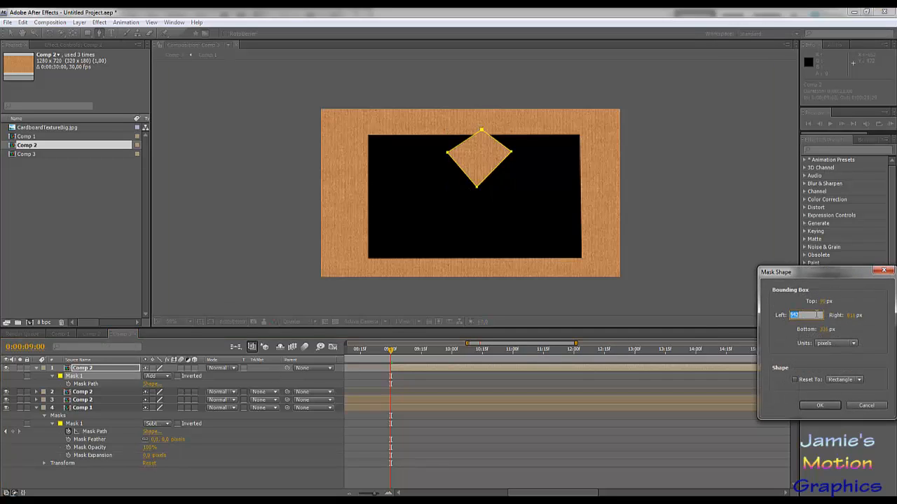
left_click(846, 380)
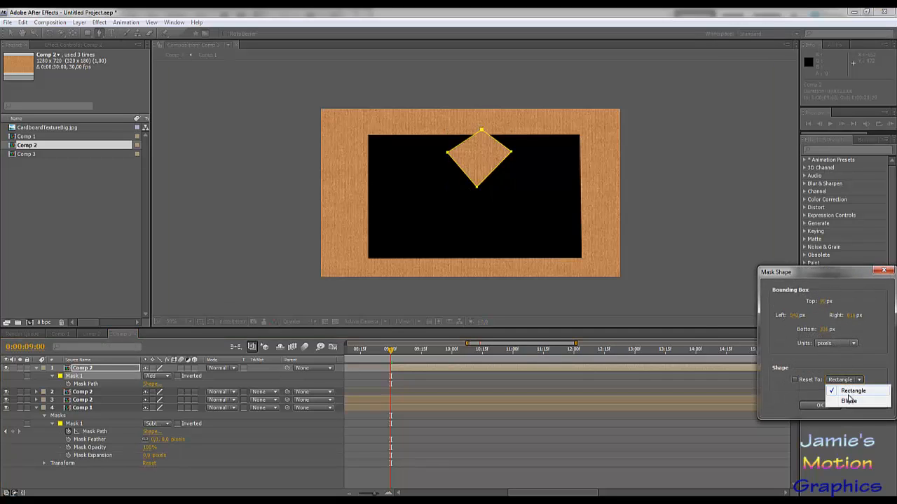
left_click(848, 402)
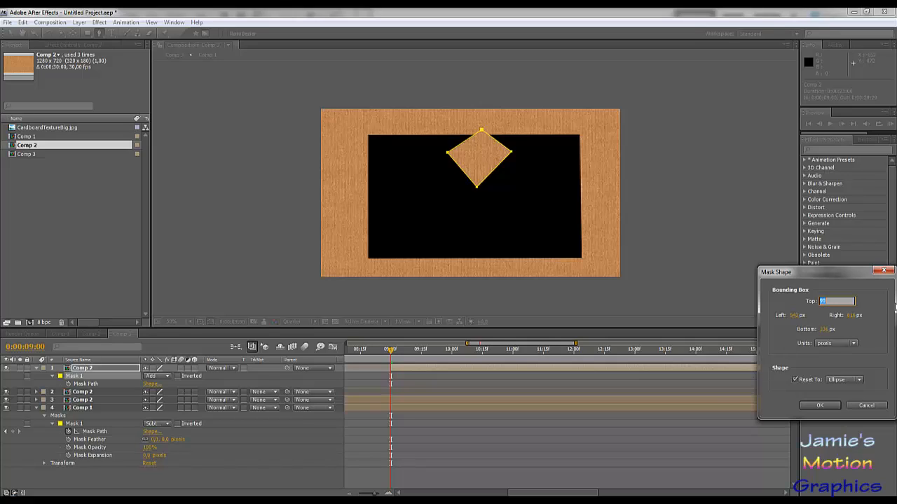
Set the ellipse mask's bounding box to bottom 290, left 500 and right 700 px, apply it, and switch to the Selection tool.
key("Tab")
key("Tab")
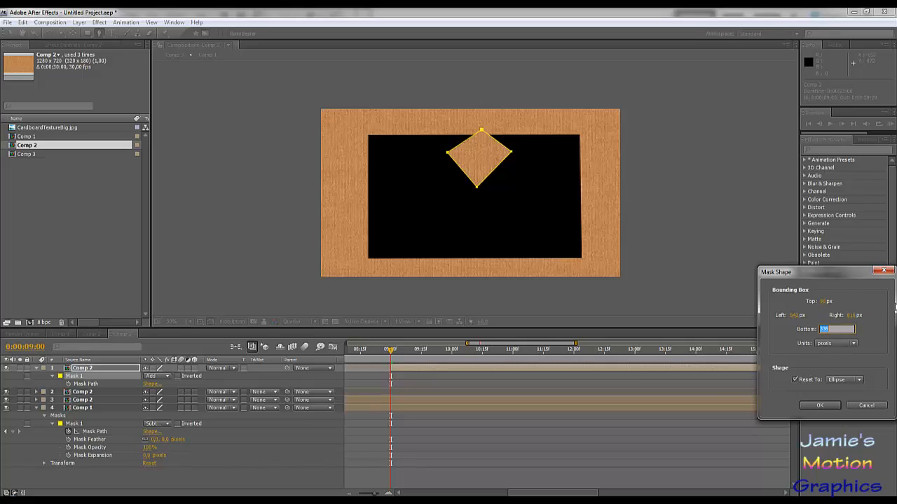
type("290")
left_click(793, 315)
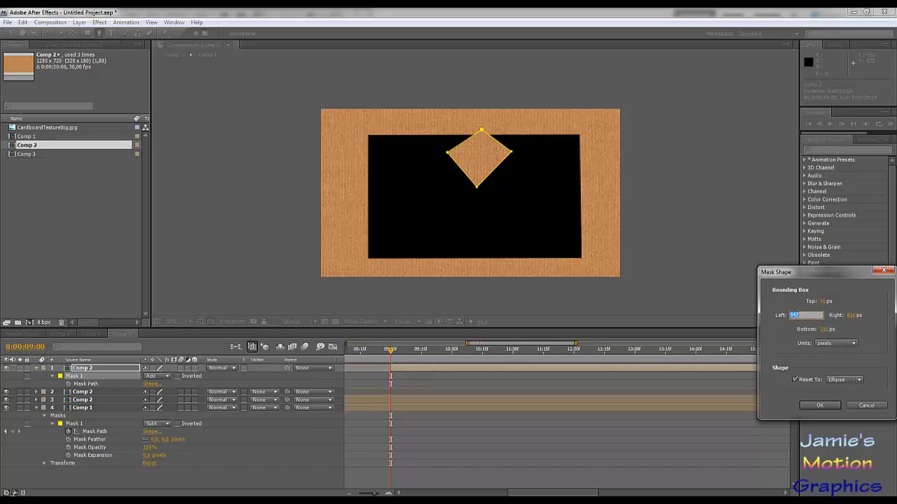
type("500")
key("Tab")
key("Tab")
type("7")
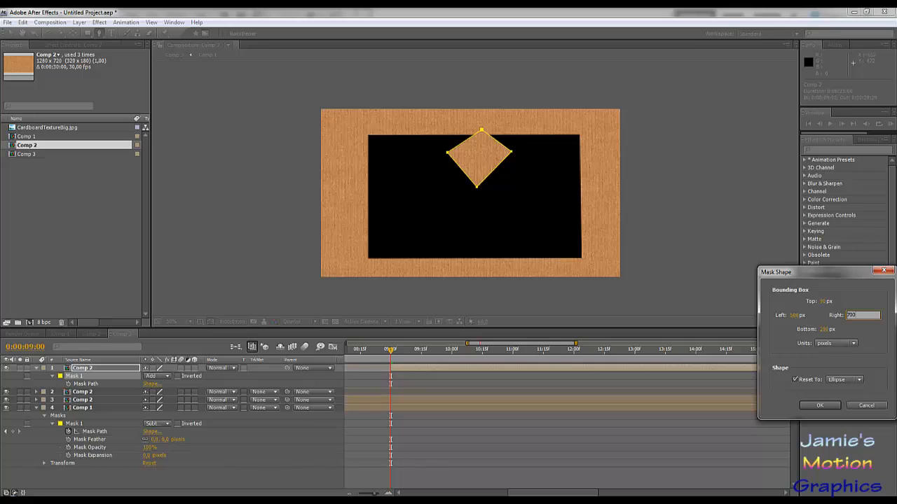
type("00")
key("Return")
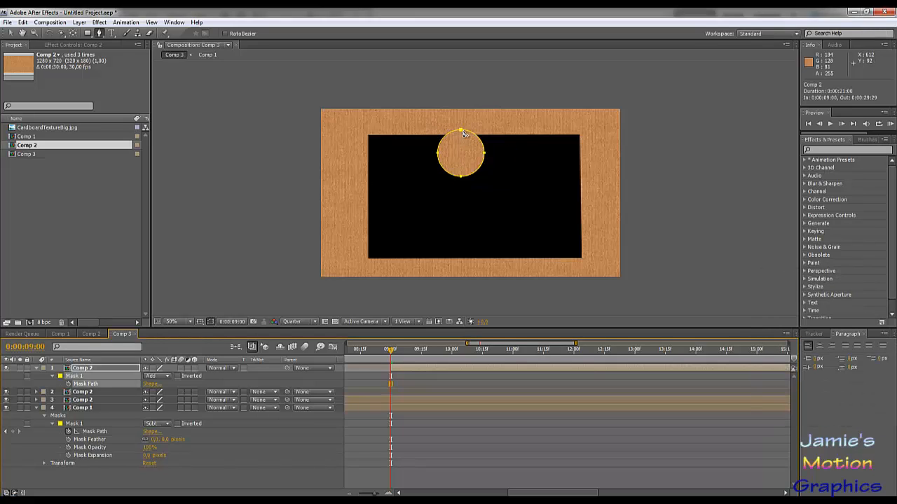
key("v")
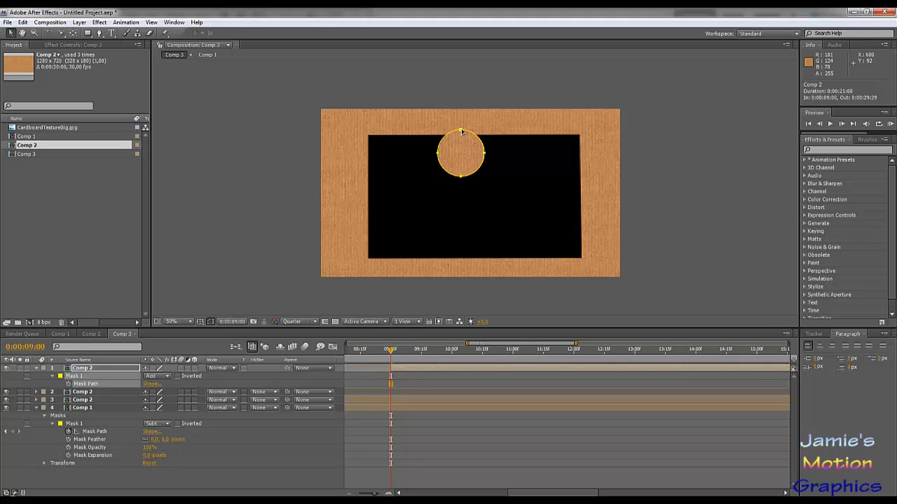
Keyframe the circle's Mask Path above the frame's upper-left part at 0:00:09:00 and at the opening's centre at 0:00:10:00.
left_click_drag(461, 131, 471, 89)
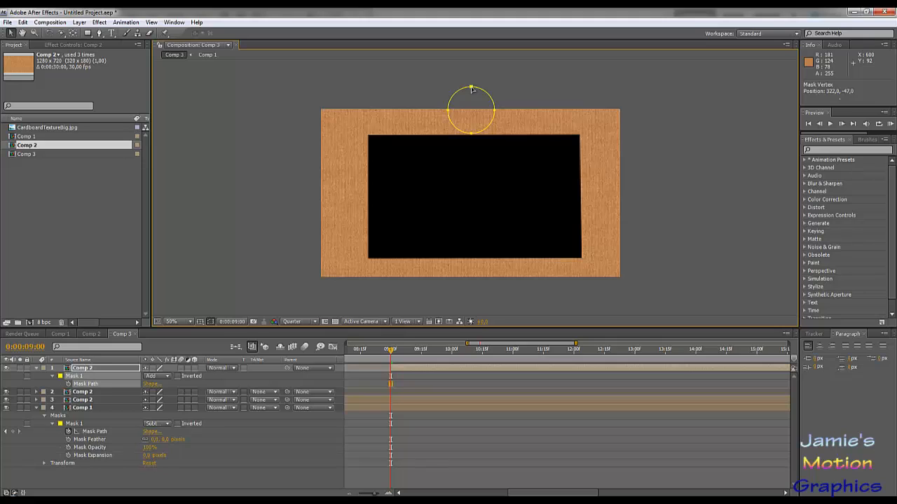
left_click_drag(471, 89, 474, 166)
key("ctrl+z")
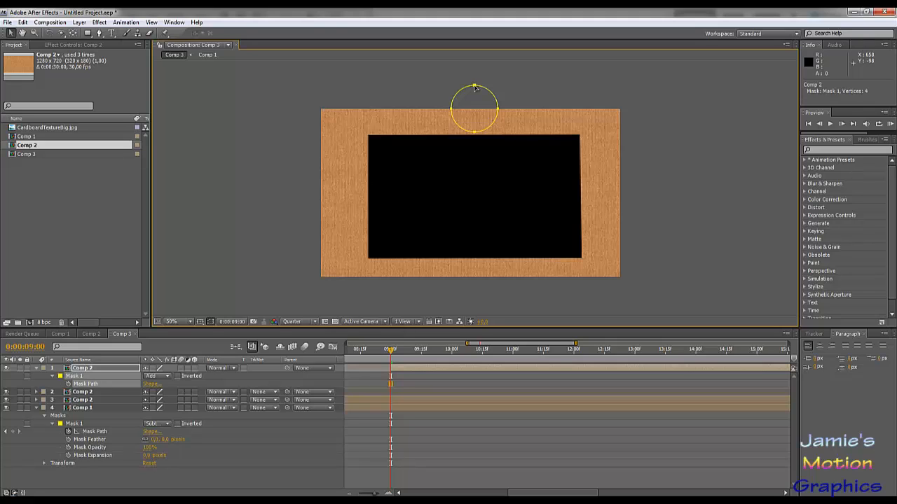
left_click_drag(475, 87, 395, 87)
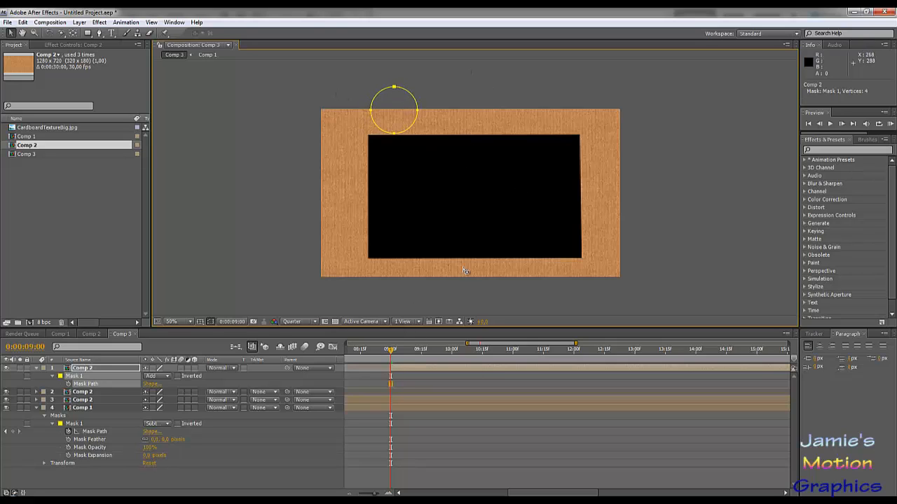
left_click(68, 384)
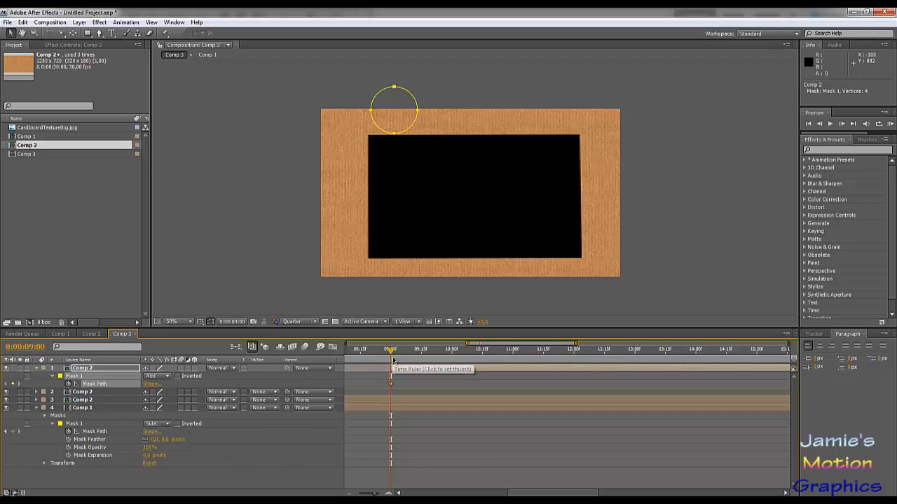
left_click_drag(394, 353, 453, 359)
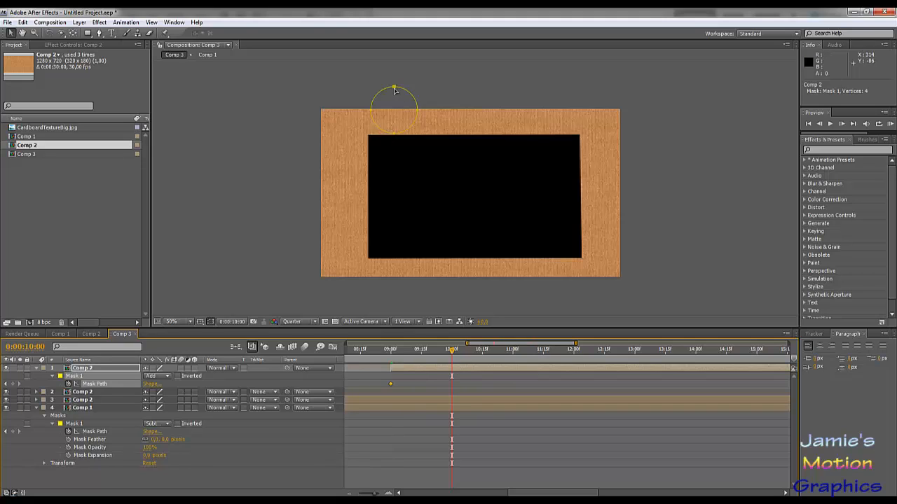
left_click_drag(394, 90, 473, 174)
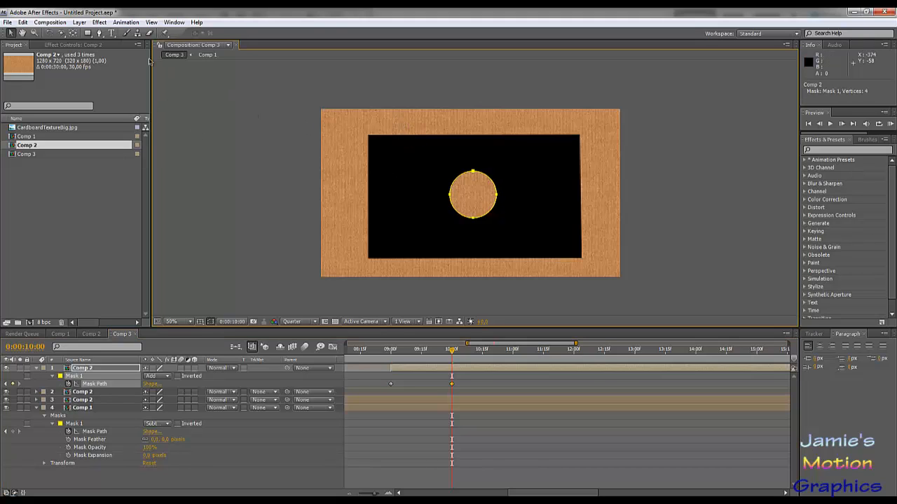
Draw a closed, narrow vertical four-point mask with the Pen tool on the top Comp 2 layer, running from above the frame to just above the circle.
left_click(89, 35)
left_click(98, 33)
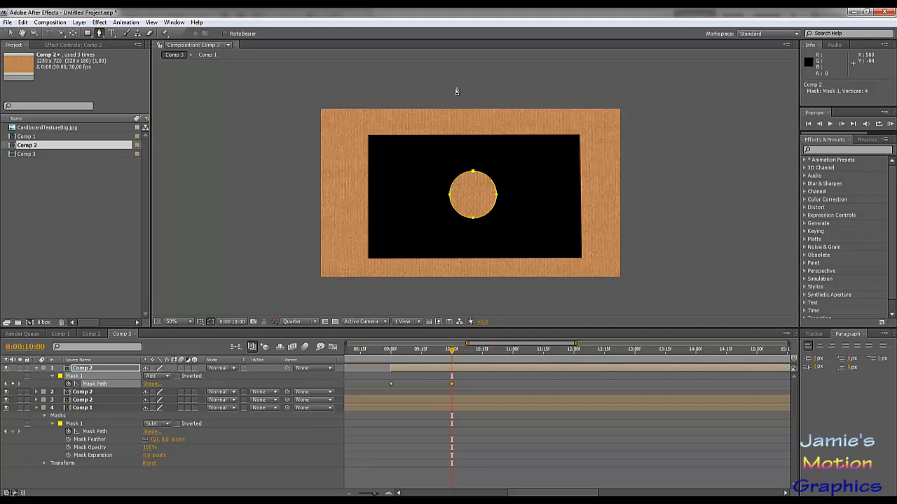
left_click(456, 88)
left_click(456, 155)
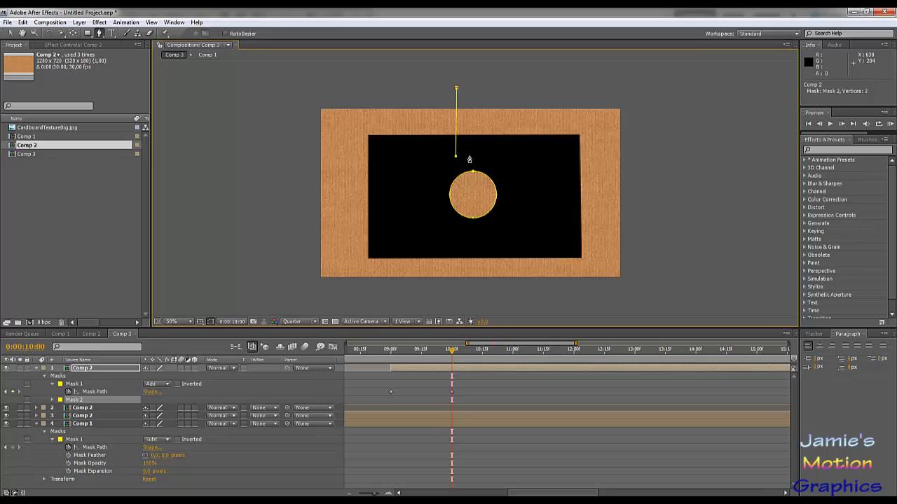
left_click(468, 155)
left_click(468, 90)
left_click(456, 88)
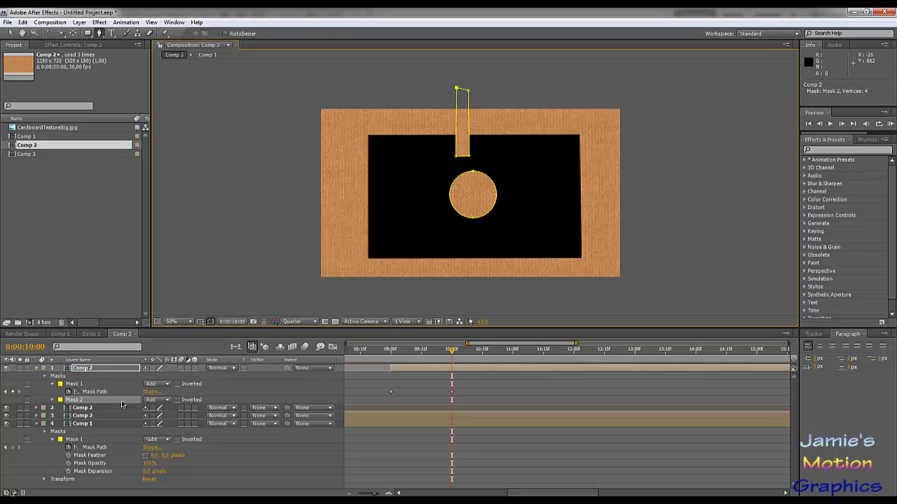
Reveal the top Comp 2 layer's mask properties and reset Mask 2's shape to Rectangle.
key("m")
key("m")
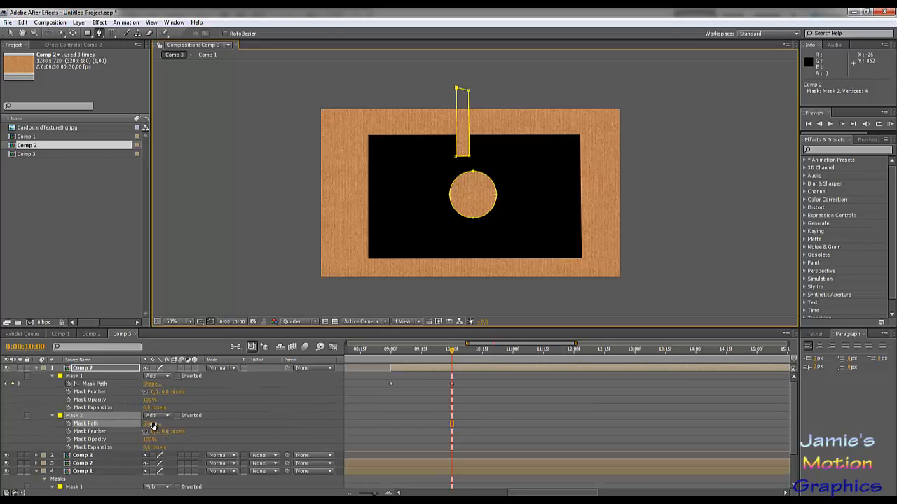
left_click(152, 424)
left_click(844, 379)
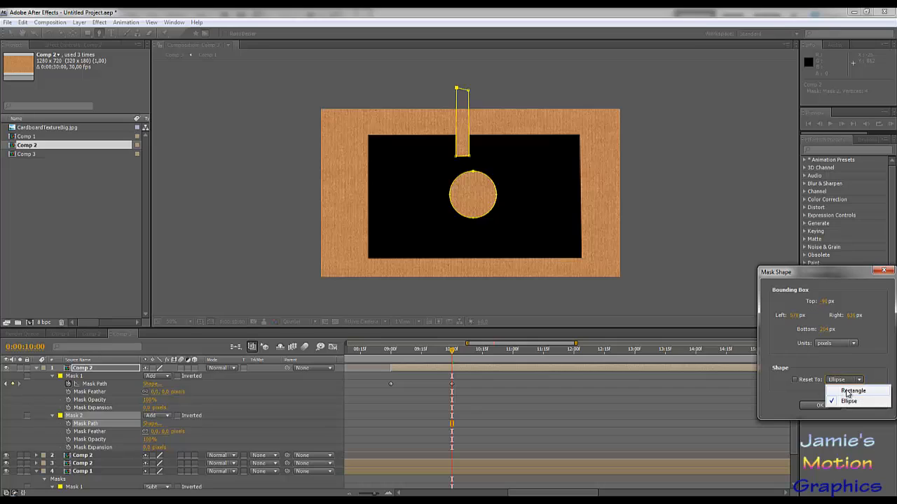
left_click(844, 389)
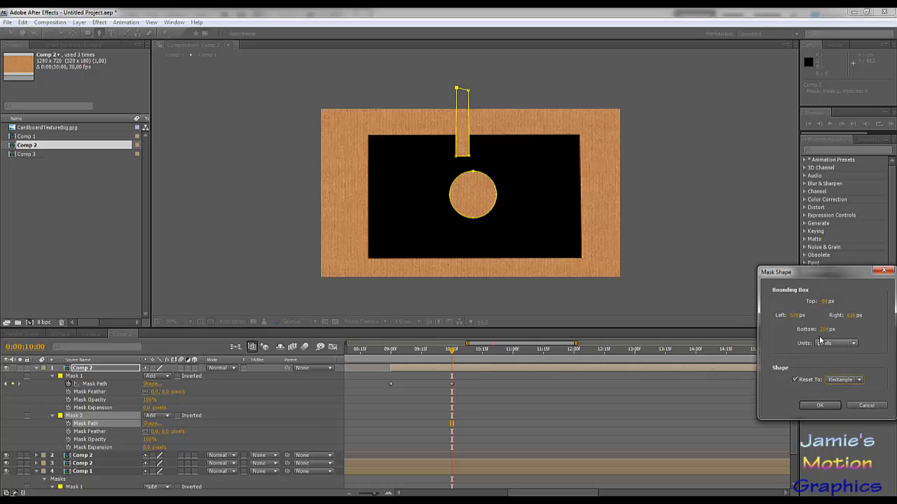
left_click(820, 405)
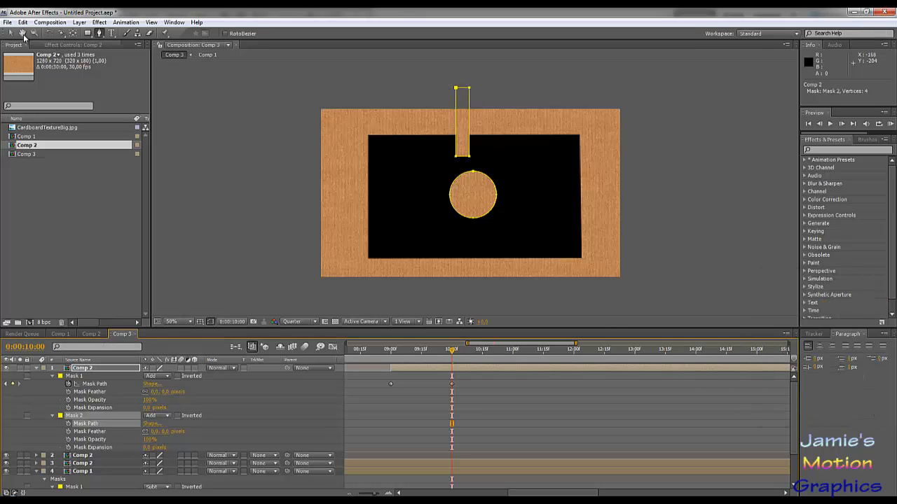
Narrow the rectangular strip, lower it to overlap the circle's top, and place its Mask Path keyframe at 0:00:10:00.
left_click_drag(440, 71, 460, 157)
left_click_drag(451, 83, 481, 188)
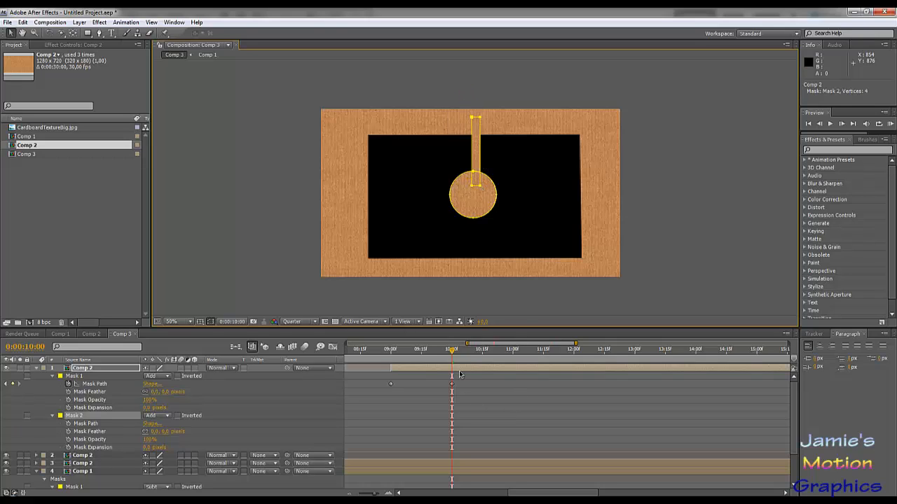
left_click_drag(452, 355, 391, 357)
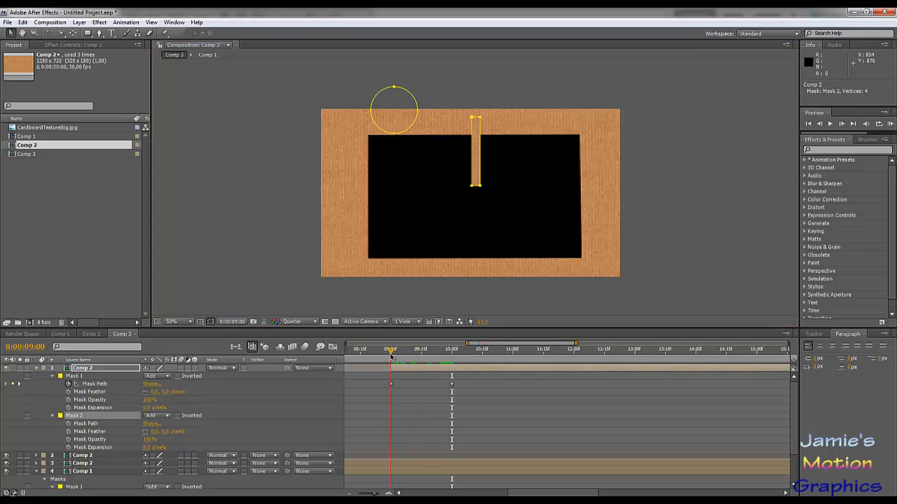
left_click(69, 424)
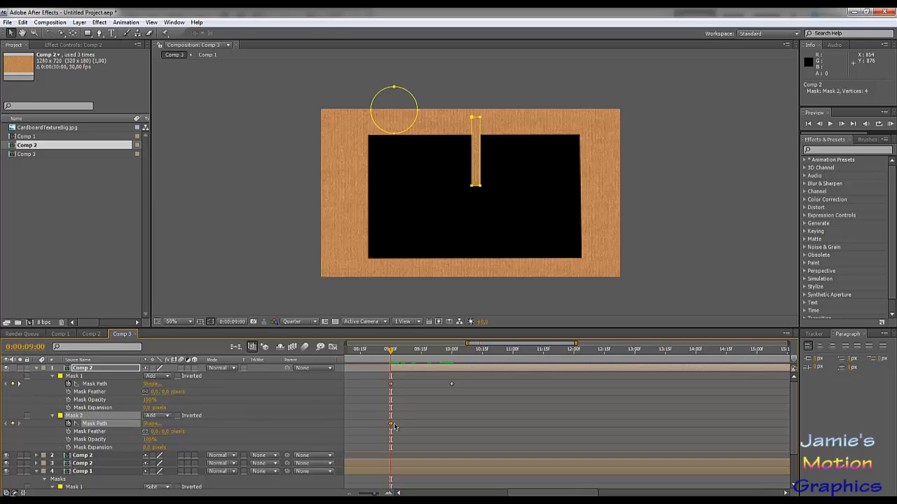
left_click_drag(394, 425, 452, 429)
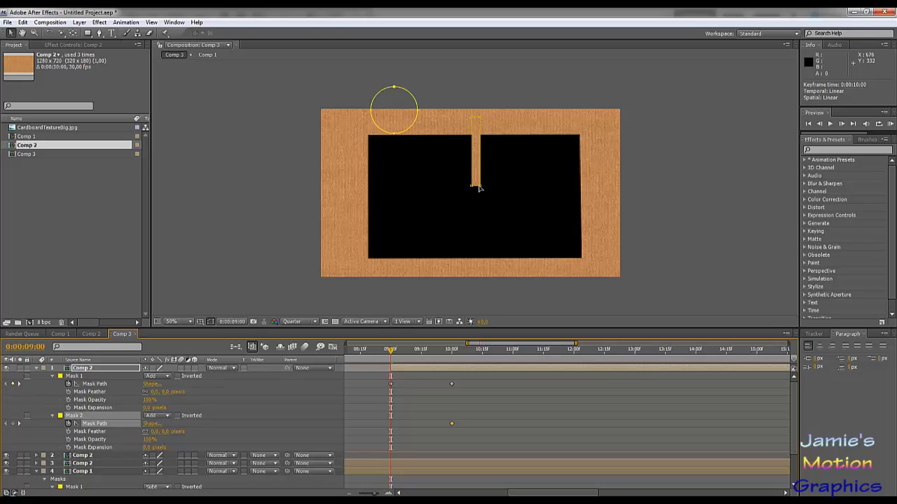
Move the strip up to meet the offscreen circle at 0:00:09:00, and nudge it left to centre on the circle at 0:00:10:00.
left_click(98, 423)
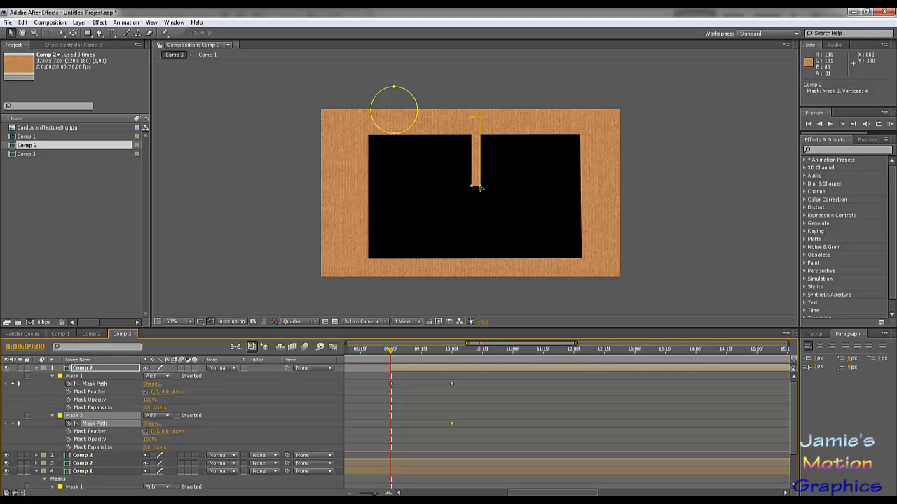
left_click_drag(484, 191, 397, 98)
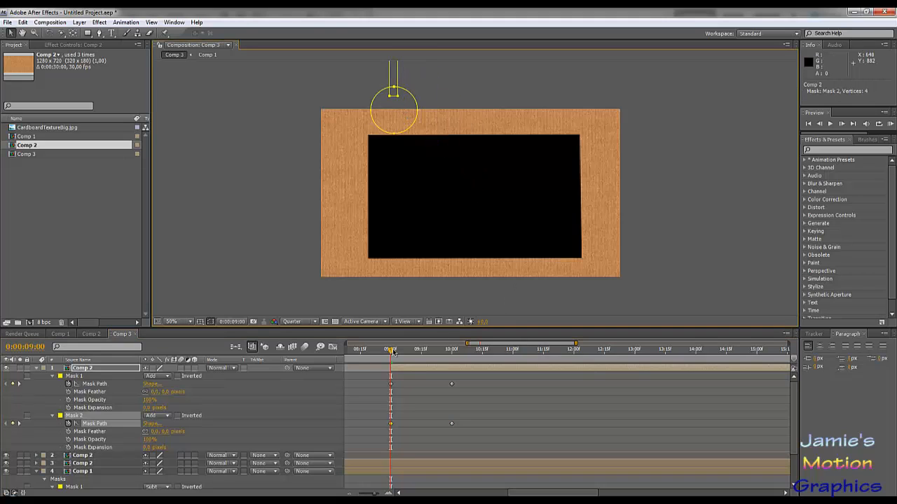
left_click_drag(391, 352, 452, 378)
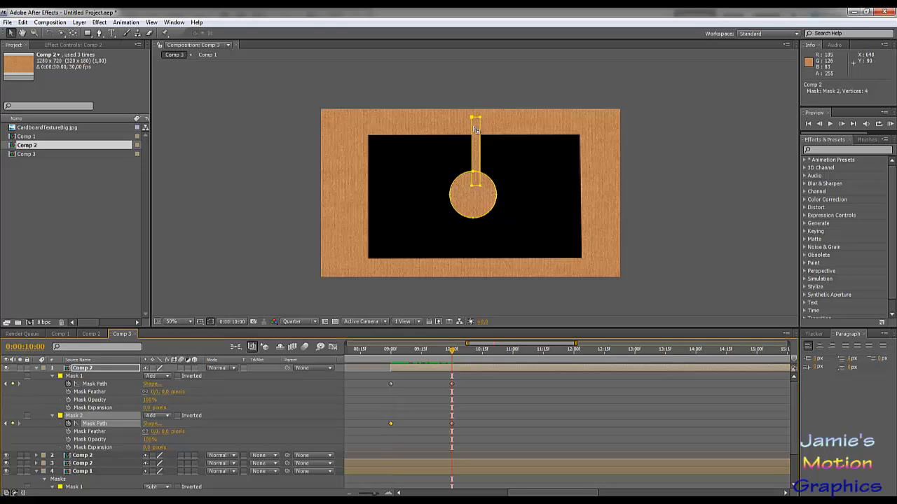
left_click(452, 425)
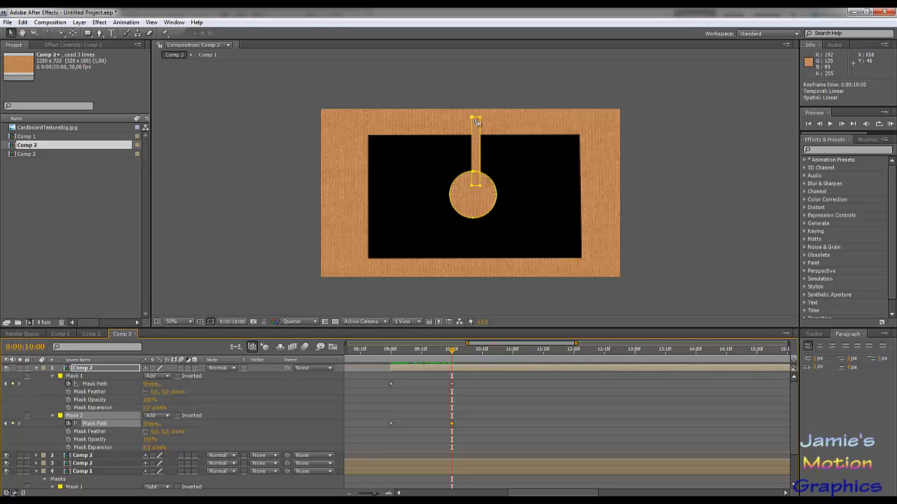
left_click_drag(473, 119, 470, 119)
left_click_drag(452, 352, 452, 383)
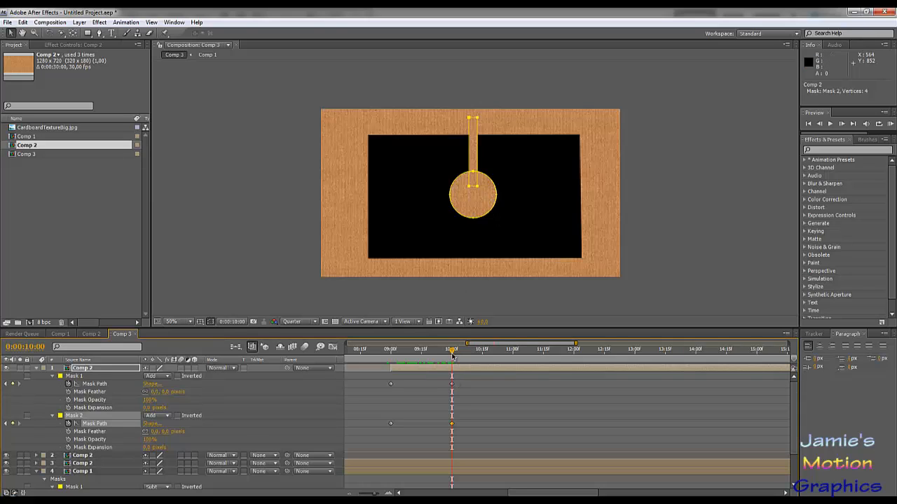
At 0:00:11:00, add Pen tool points to the circle's mask path along its upper-right and right edges.
left_click_drag(465, 357, 516, 364)
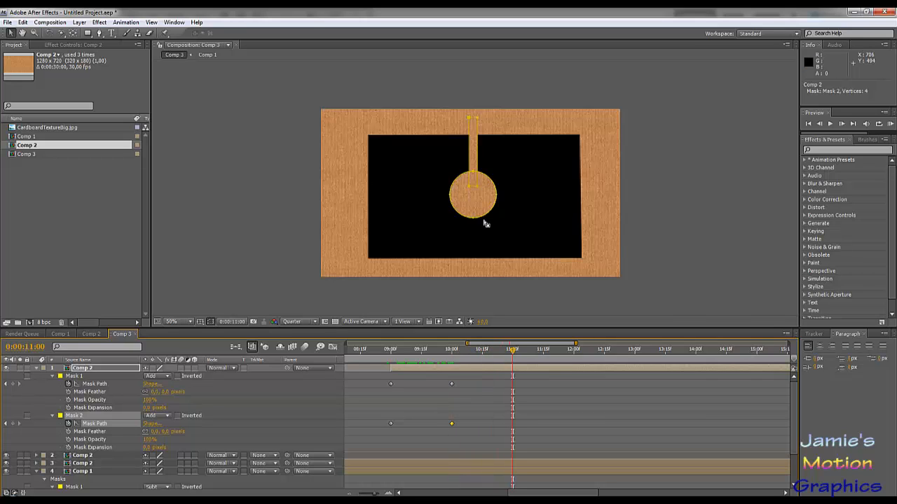
key("period")
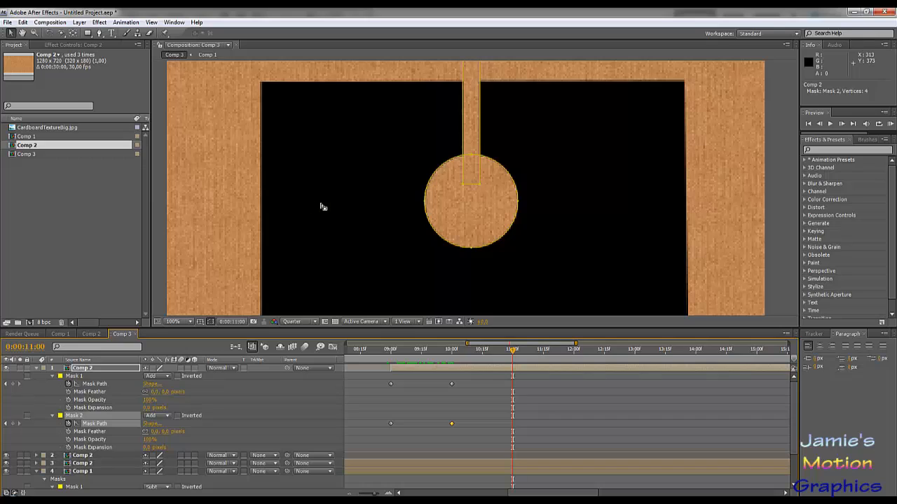
left_click(99, 33)
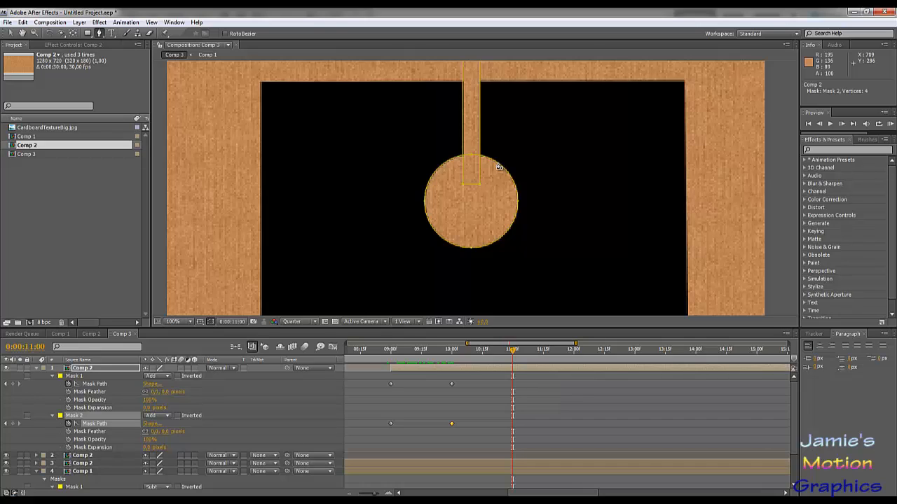
left_click(499, 166)
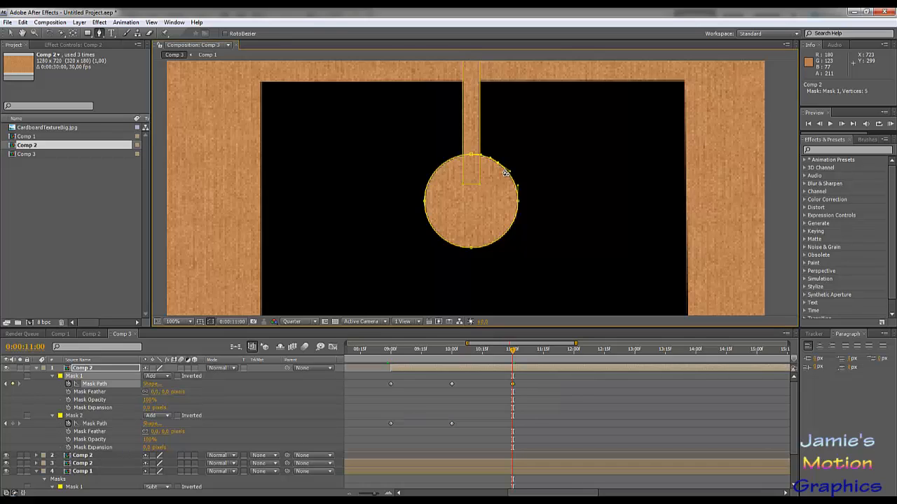
left_click(504, 169)
left_click(509, 173)
left_click(517, 203)
left_click(518, 217)
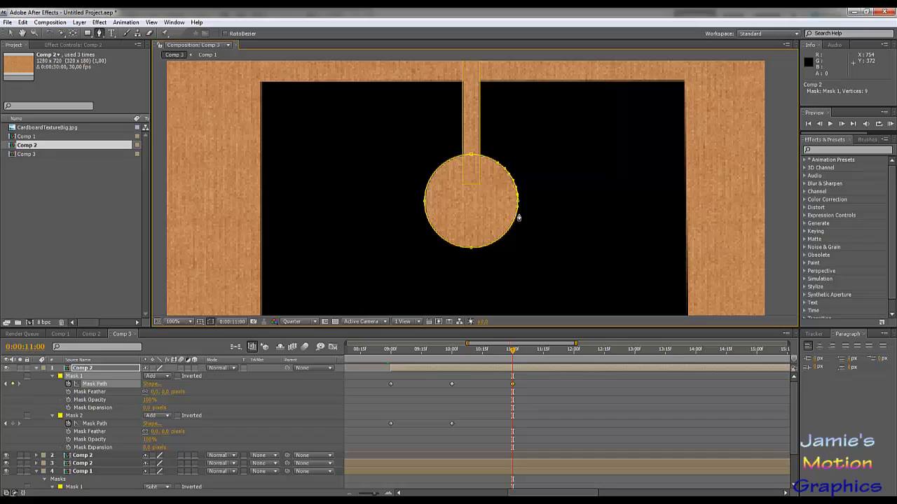
Add further points to the circle's mask path around its bottom, left side and top.
left_click(470, 248)
left_click(427, 227)
left_click(428, 184)
left_click(461, 154)
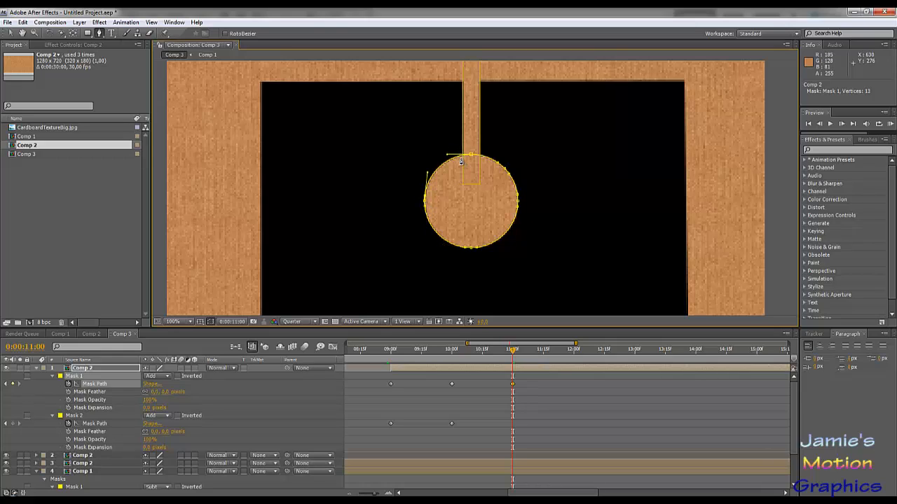
left_click(464, 155)
left_click(477, 155)
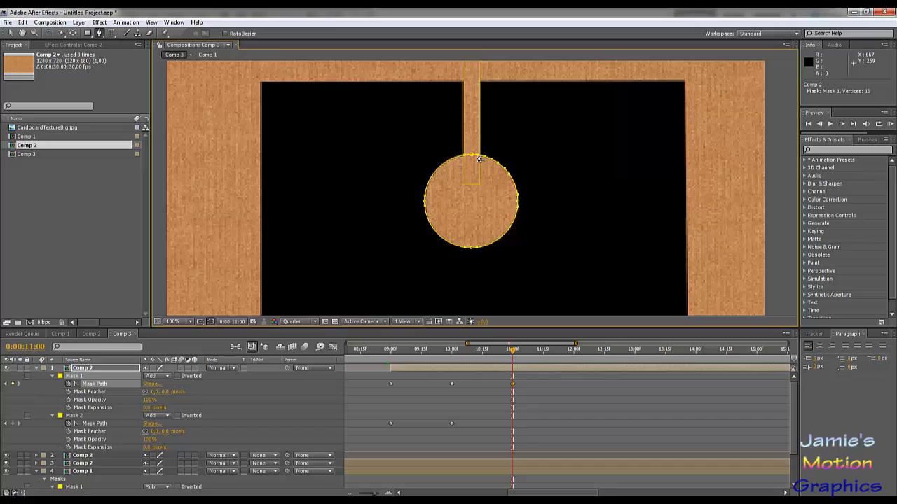
Add point groups on the circle's lower-right, upper-left and lower-left edges, then switch to the Selection tool.
left_click(504, 235)
left_click(510, 228)
left_click(499, 239)
left_click(442, 169)
left_click(434, 178)
left_click(432, 226)
left_click(433, 232)
left_click(443, 241)
left_click(439, 242)
left_click(11, 33)
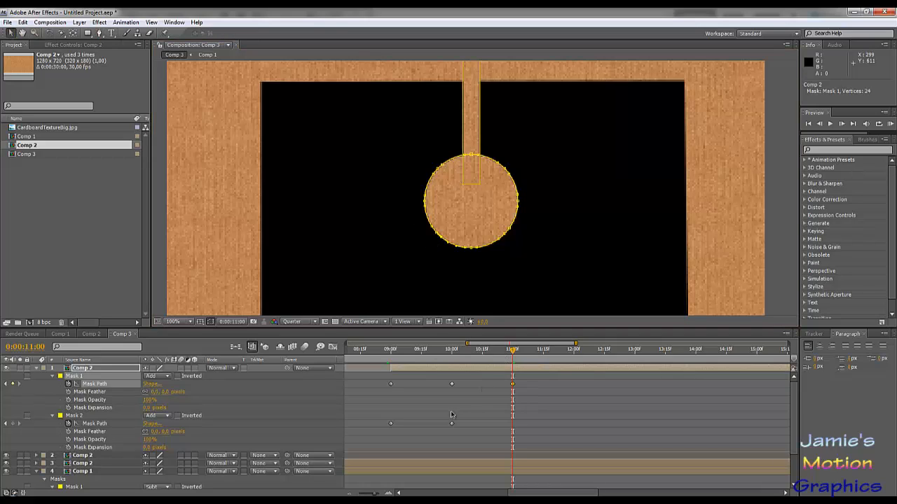
At 0:00:11:00, pull the circle's mask points outward into spikes at its upper right, right, lower right and bottom.
mouse_move(513, 354)
left_mouse_down()
mouse_move(436, 353)
mouse_move(469, 370)
mouse_move(514, 368)
left_mouse_up()
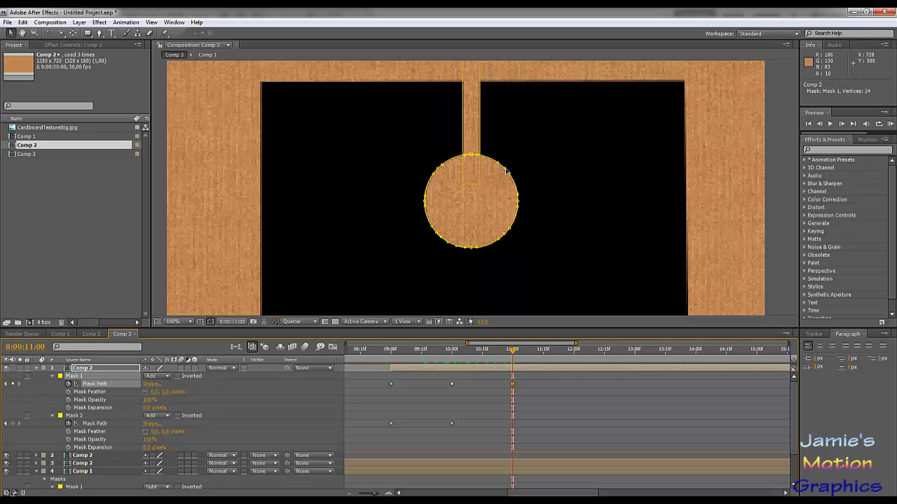
left_click_drag(505, 170, 546, 135)
left_click_drag(519, 202, 544, 201)
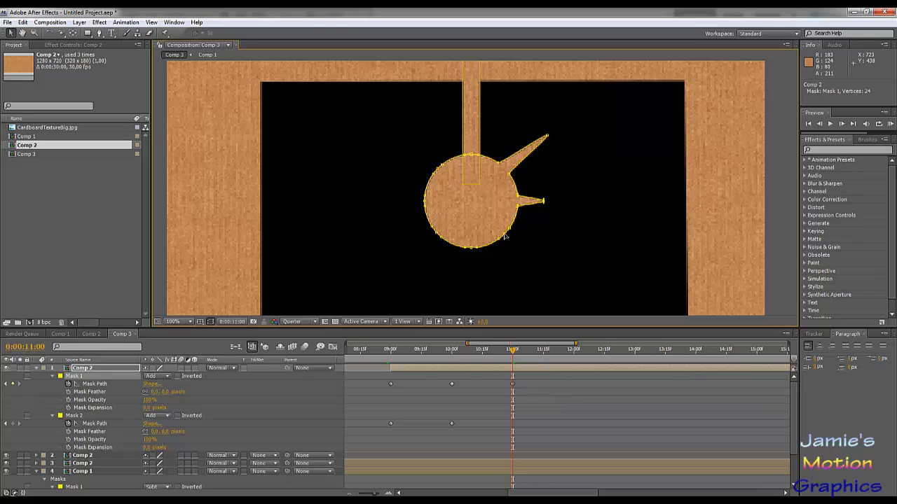
left_click_drag(507, 237, 546, 275)
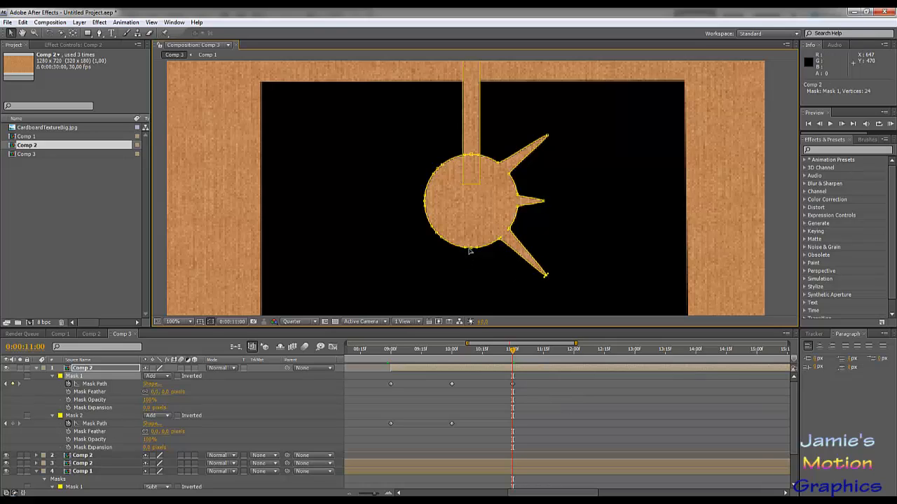
left_click_drag(472, 250, 472, 276)
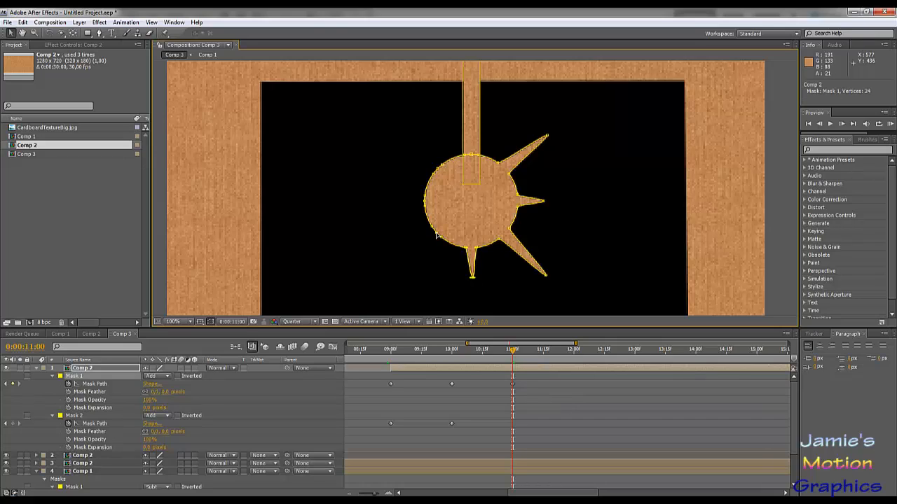
Pull the remaining mask points outward into spikes at the circle's lower left, left, upper left and top.
left_click_drag(437, 234, 415, 248)
left_click_drag(424, 202, 388, 201)
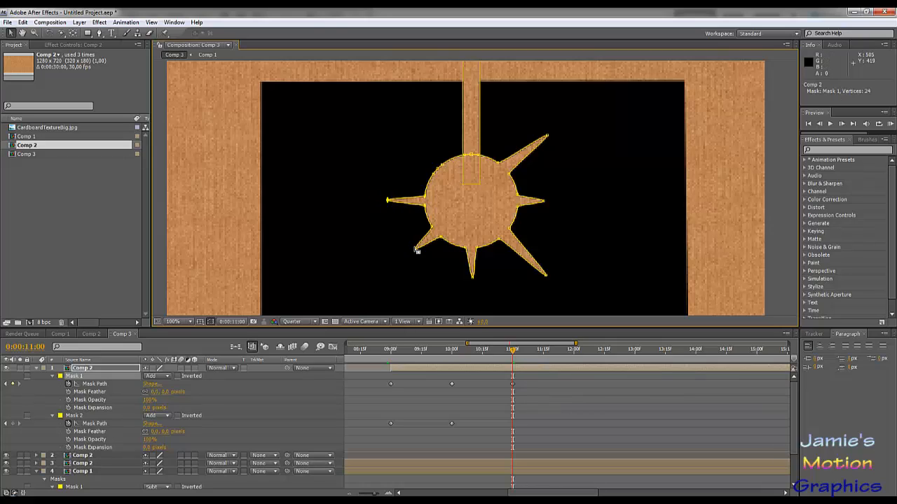
left_click_drag(415, 251, 386, 270)
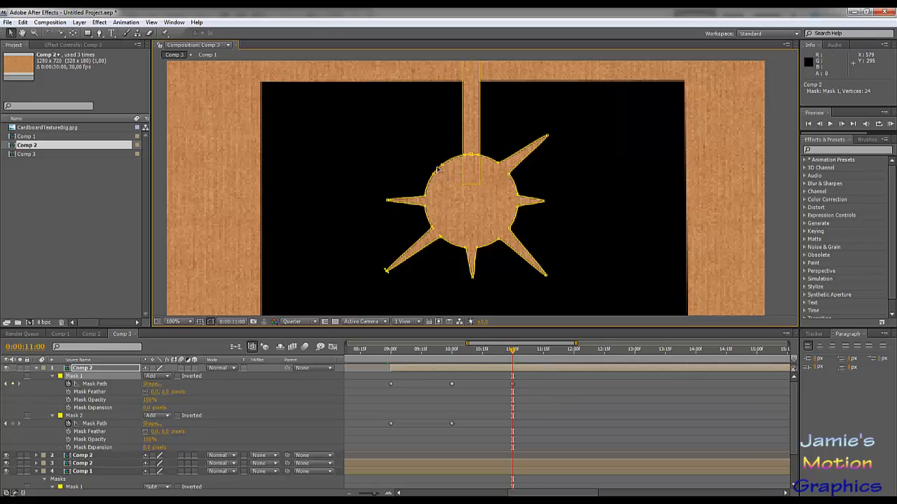
left_click_drag(439, 167, 407, 134)
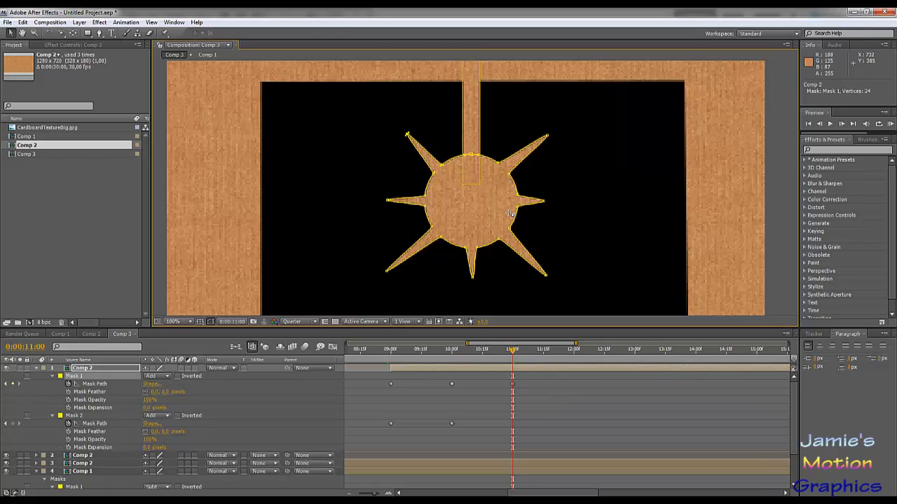
left_click_drag(473, 157, 470, 102)
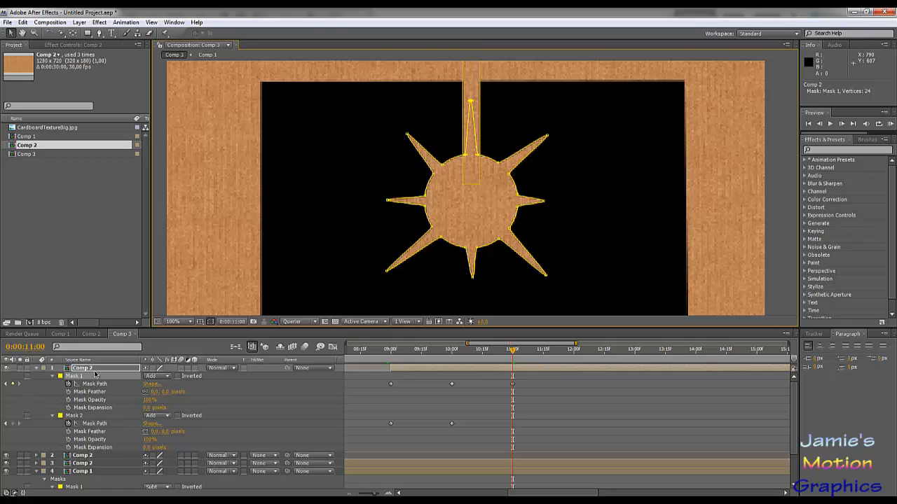
Duplicate the Comp 2 layer holding the sun and strip, and delete Mask 1, the sun, from the lower copy.
left_click(74, 415)
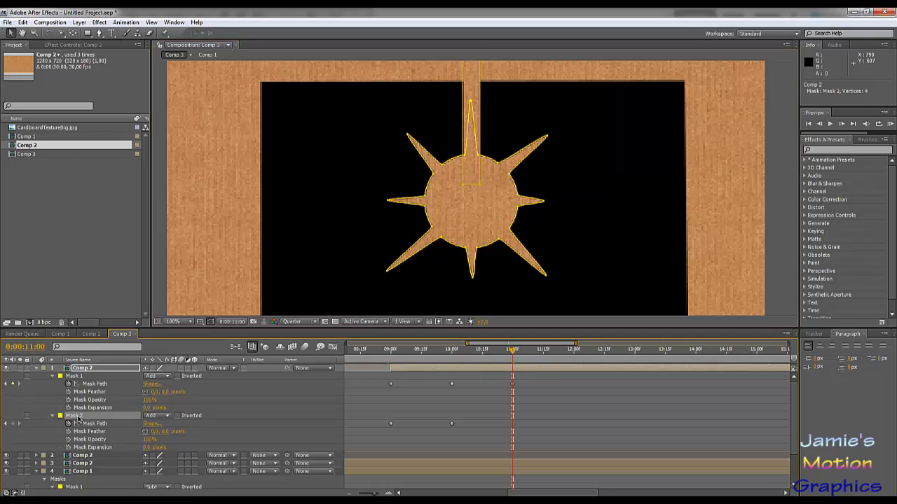
left_click(91, 368)
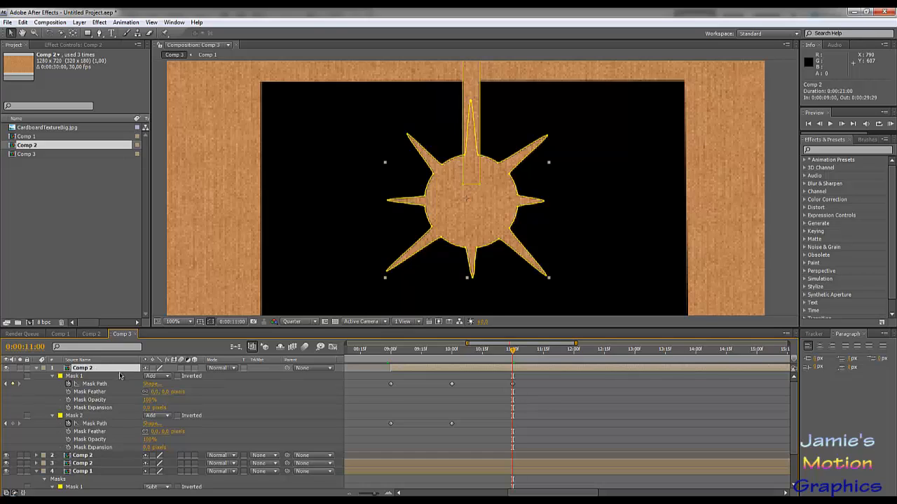
key("ctrl+d")
left_click(82, 384)
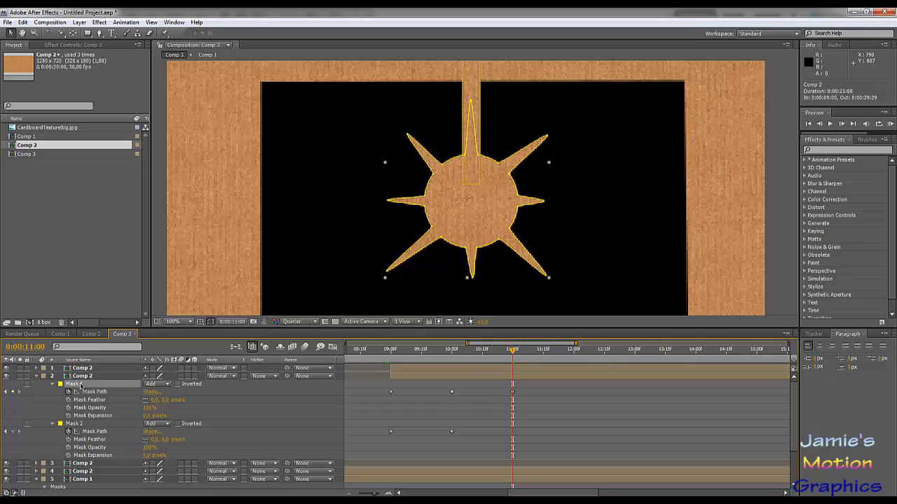
key("Delete")
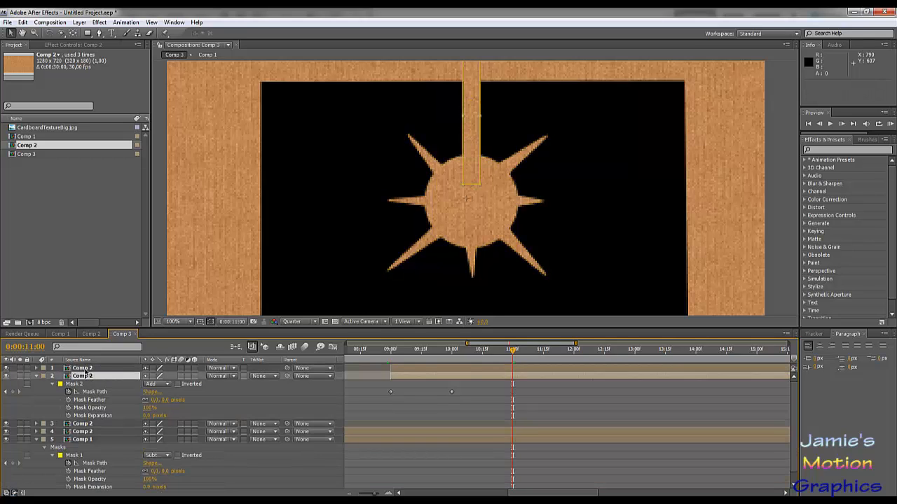
Delete Mask 2, the strip, from the upper Comp 2 copy so that layer holds only the sun.
left_click(68, 369)
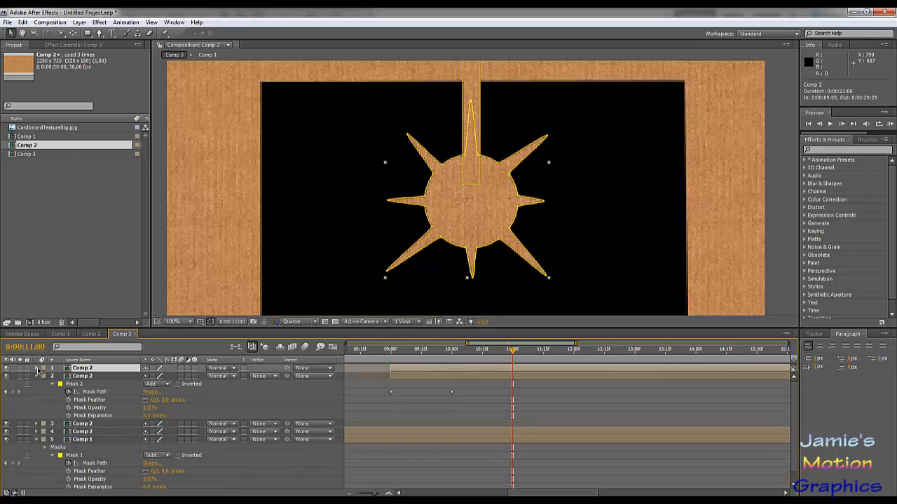
key("m")
left_click(96, 393)
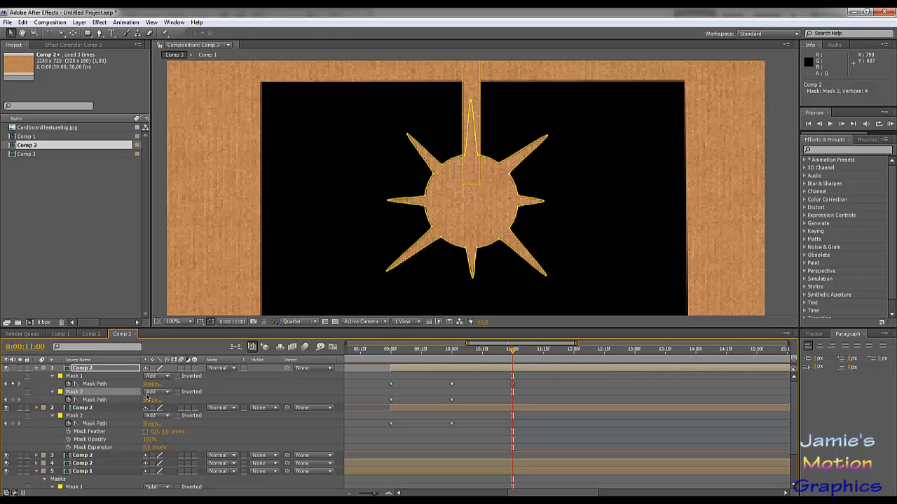
key("Delete")
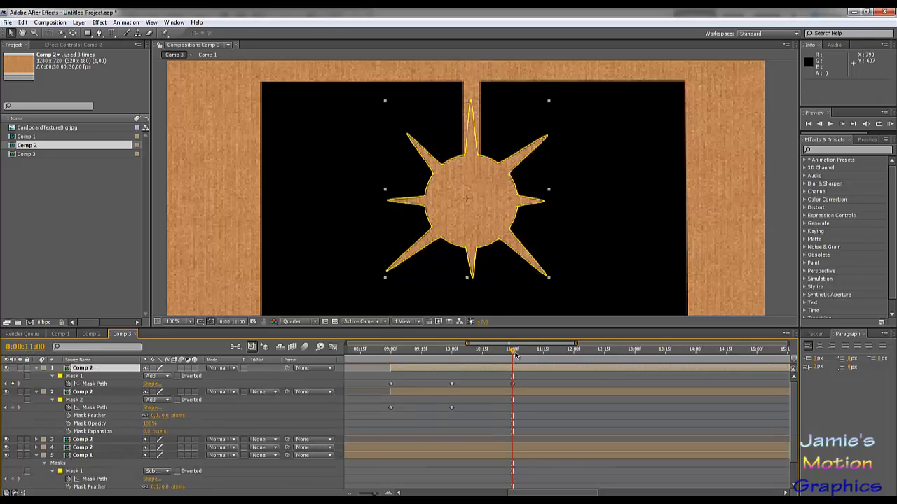
Enable Rotation keyframing on the sun layer at 0:00:13:00 and move its first keyframe back to about 0:00:11:00.
mouse_move(512, 354)
left_mouse_down()
mouse_move(573, 358)
mouse_move(512, 364)
left_mouse_up()
scroll(529, 394, "down", 1)
scroll(529, 394, "up", 1)
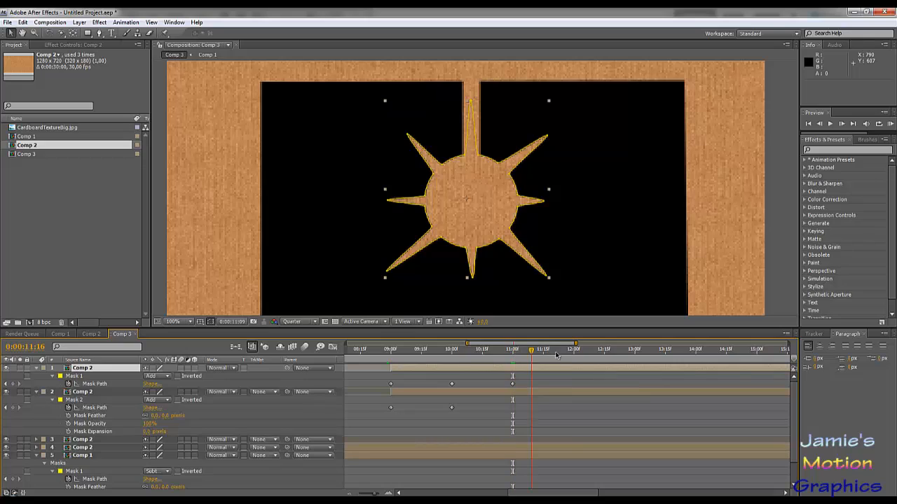
left_click_drag(514, 355, 636, 361)
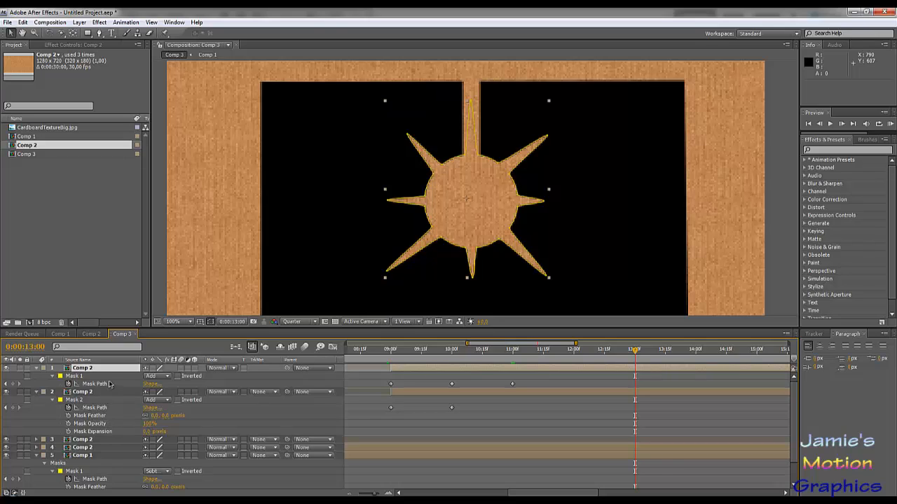
key("r")
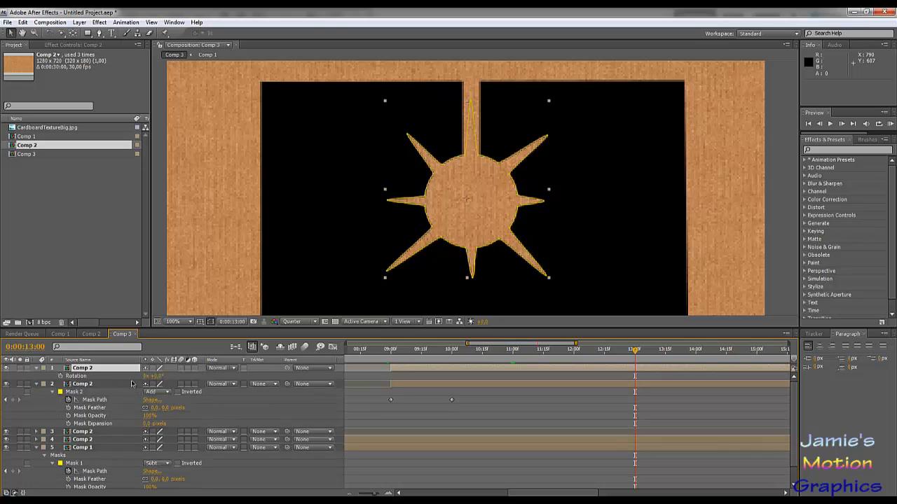
left_click(60, 376)
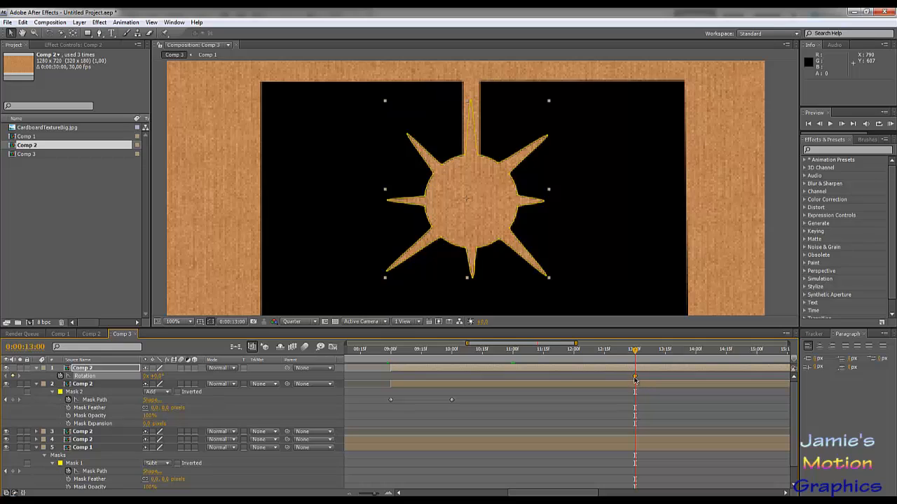
left_click_drag(634, 379, 510, 377)
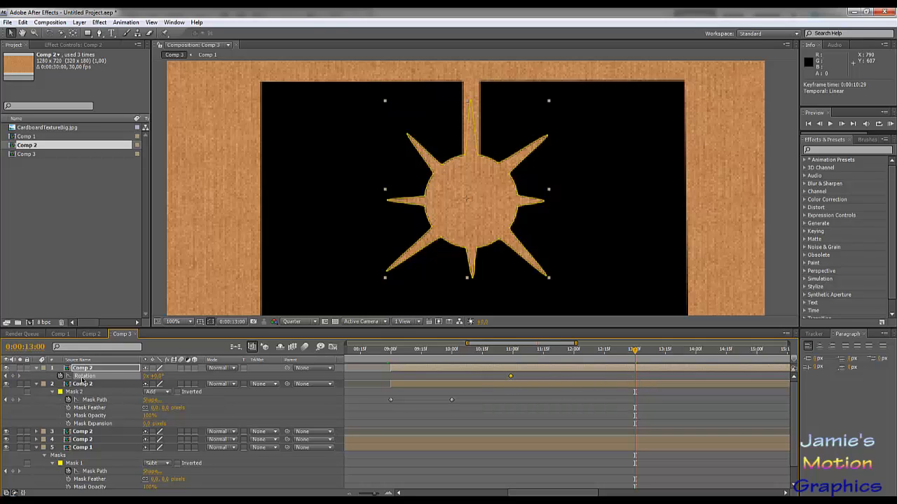
Set the sun layer's Rotation to 1 full revolution at 0:00:13:00, start the spin at 0:00:11:00 and preview it.
left_click(155, 376)
left_click(145, 376)
type("1")
key("Return")
left_click(512, 349)
left_click_drag(512, 354, 634, 361)
left_click_drag(636, 355, 591, 352)
key("space")
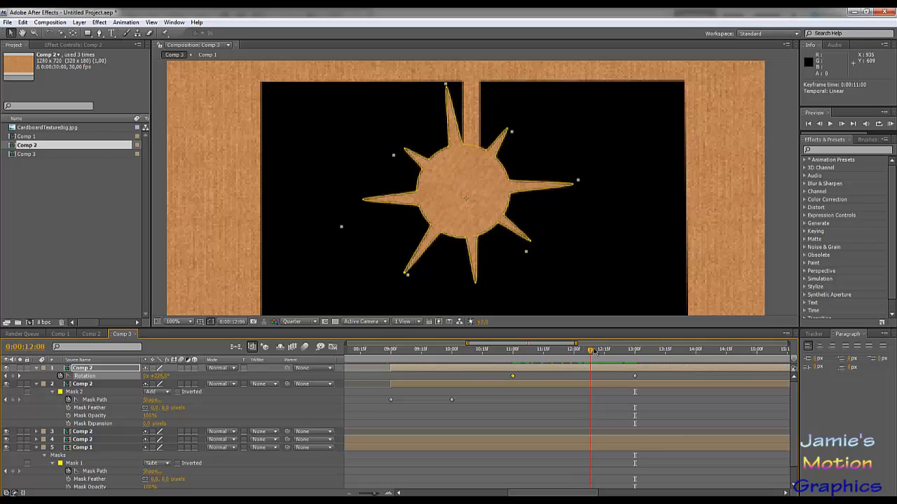
Paste a copy of the sun's 0:00:11:00 Mask Path keyframe at 0:00:11:15 to hold the spiked shape.
left_click_drag(588, 357, 546, 366)
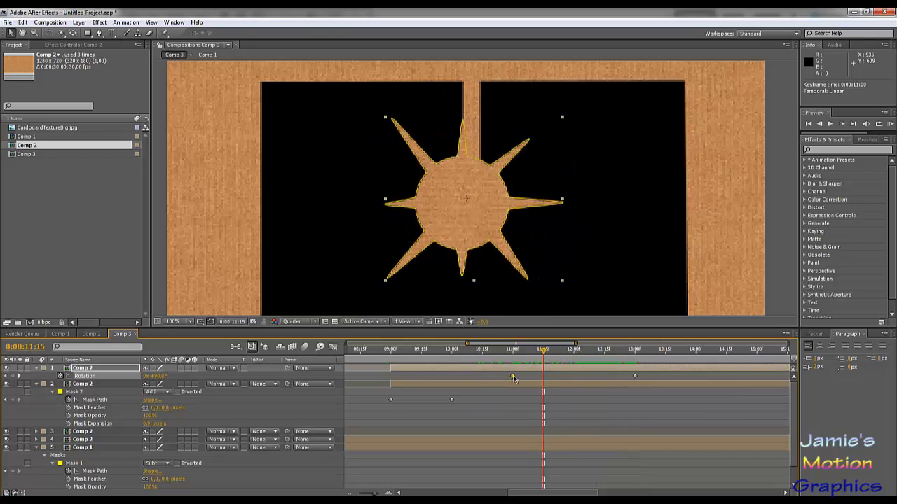
mouse_move(513, 378)
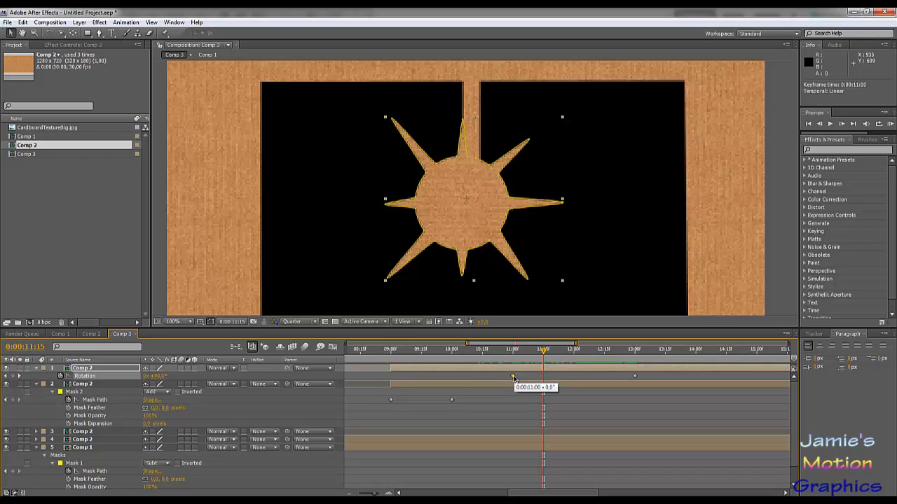
key("m")
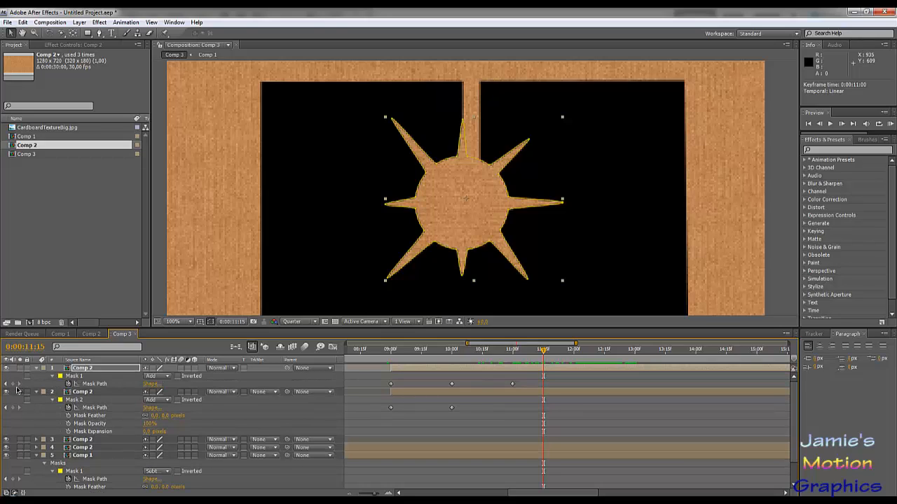
left_click(512, 384)
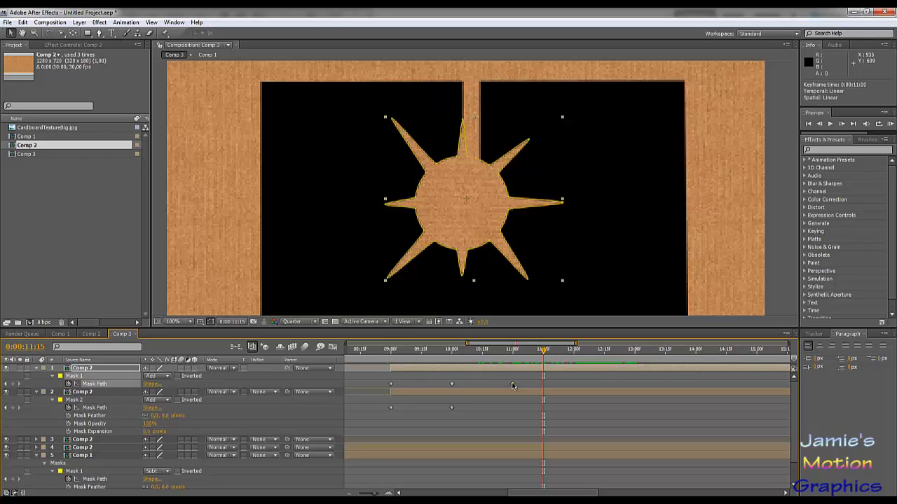
key("ctrl+v")
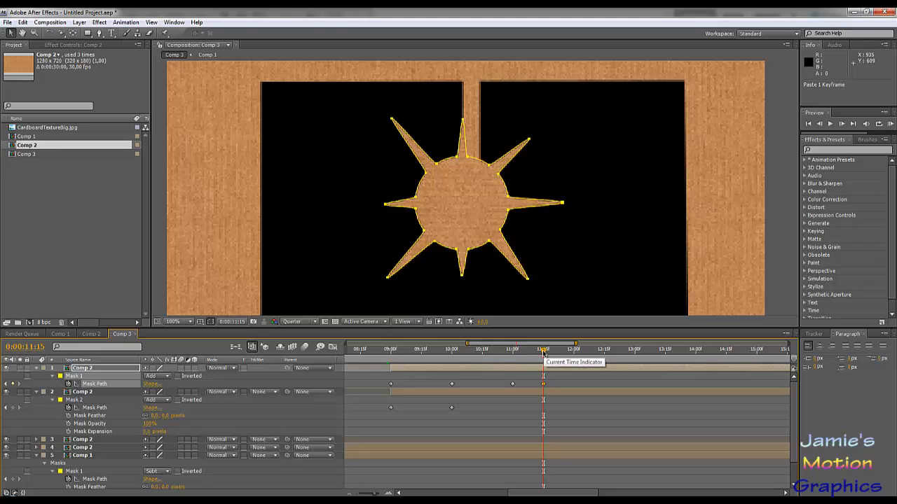
Shift the sun's two Rotation keyframes to 0:00:11:15 and 0:00:13:15.
key("r")
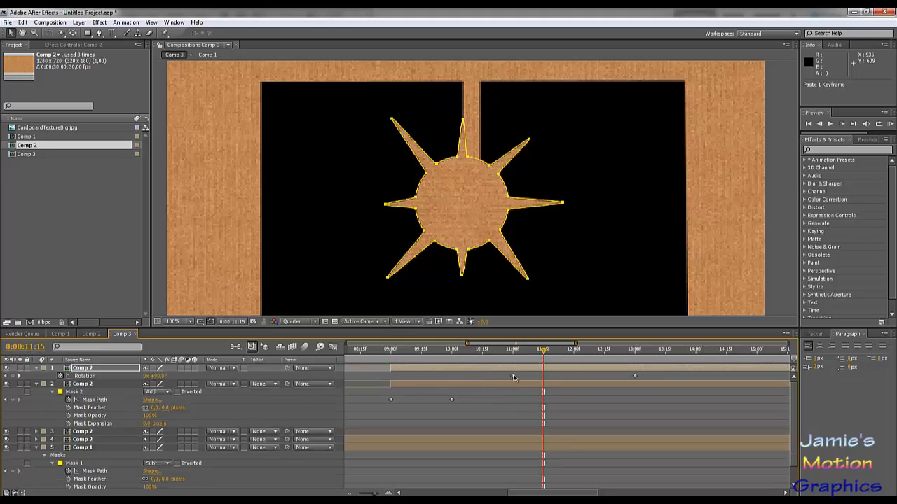
left_click_drag(513, 377, 544, 378)
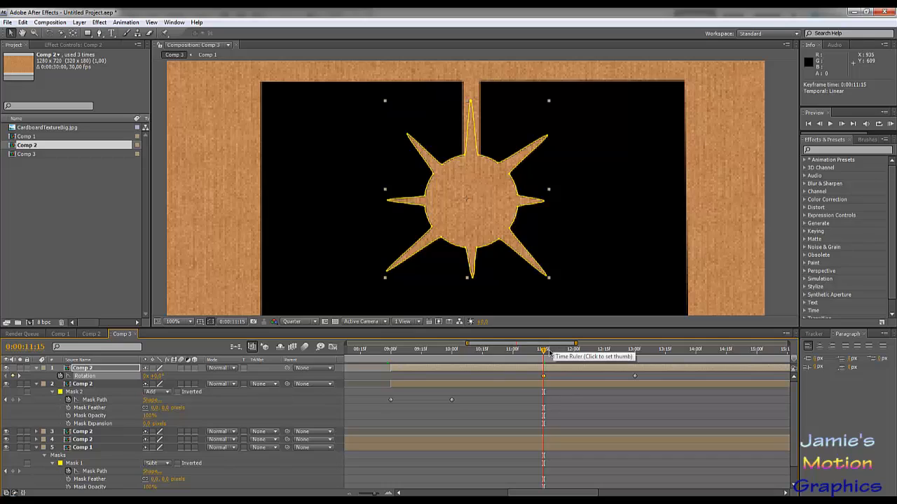
left_click_drag(635, 379, 668, 380)
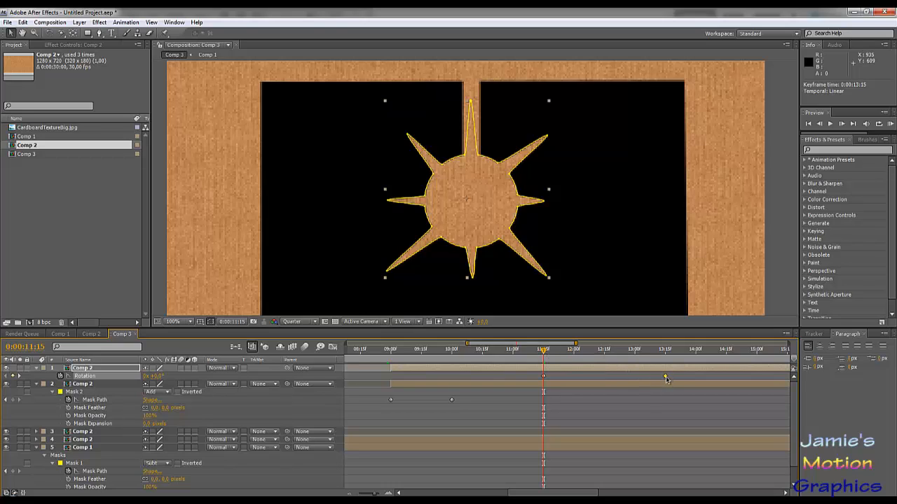
Copy the sun's Mask Path keyframe from 0:00:11:15 and paste it at 0:00:13:15.
left_click_drag(545, 352, 667, 381)
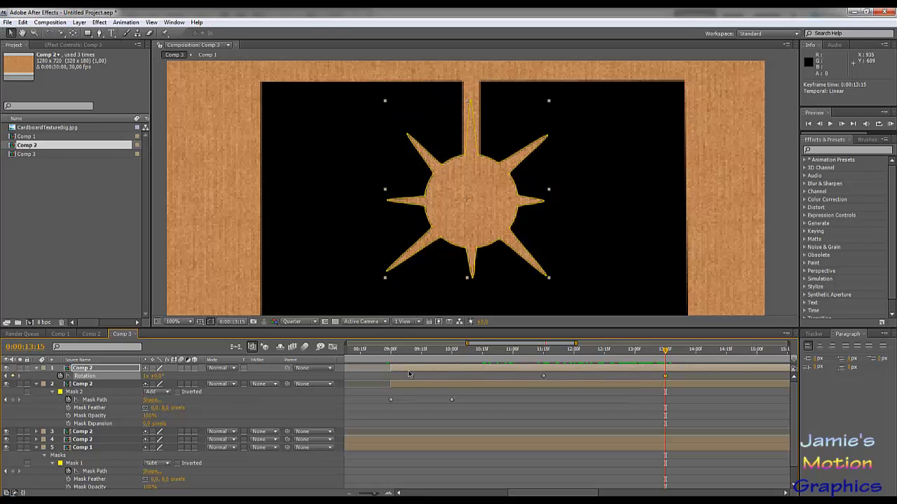
key("m")
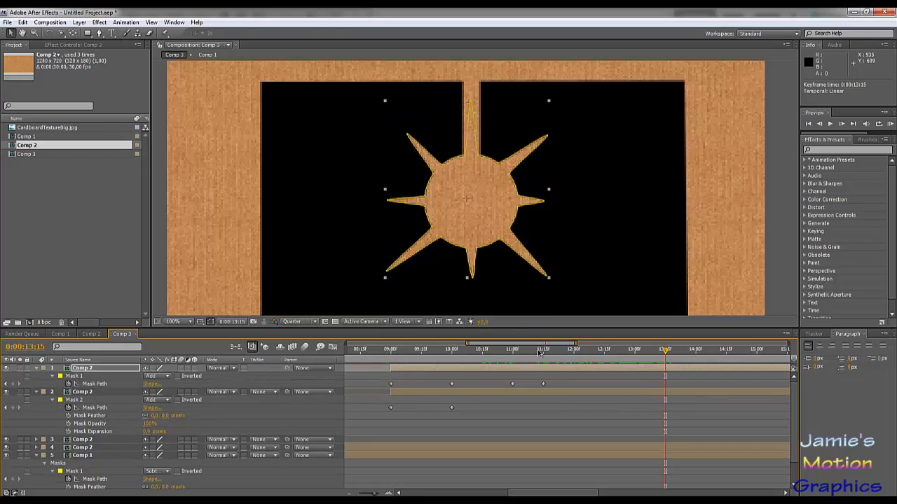
left_click_drag(664, 352, 665, 373)
left_click(543, 384)
key("ctrl+c")
key("ctrl+v")
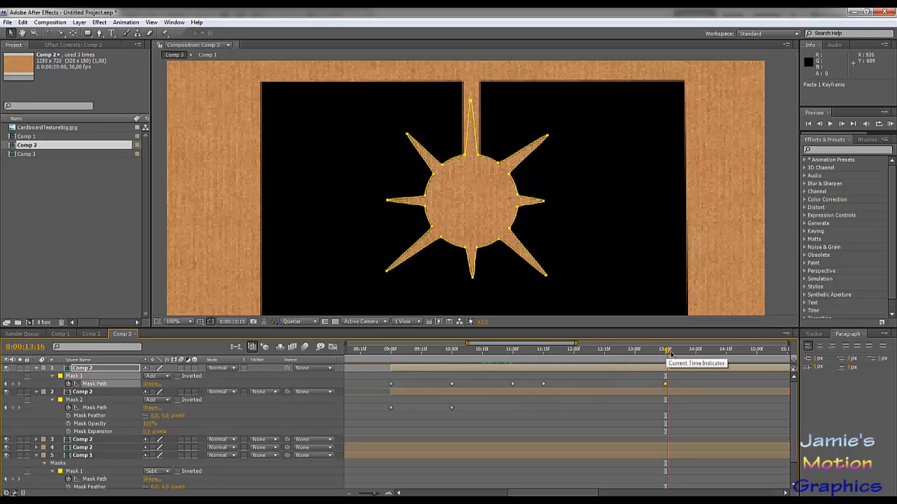
mouse_move(664, 357)
left_mouse_down()
mouse_move(543, 358)
mouse_move(665, 364)
left_mouse_up()
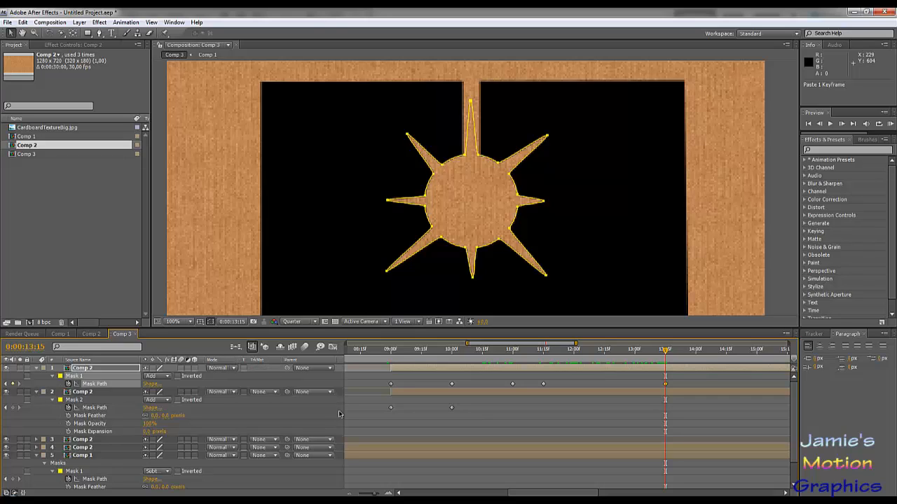
Preview the sun's rotation between 0:00:11:15 and 0:00:13:15 with the composition viewed at 50%.
left_click(543, 359)
left_click_drag(542, 359, 665, 362)
key("comma")
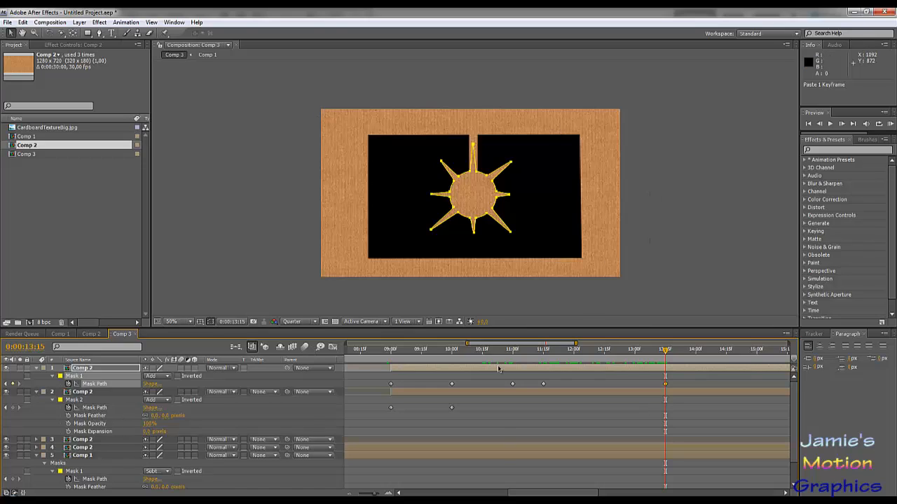
left_click_drag(624, 359, 567, 358)
key("space")
key("space")
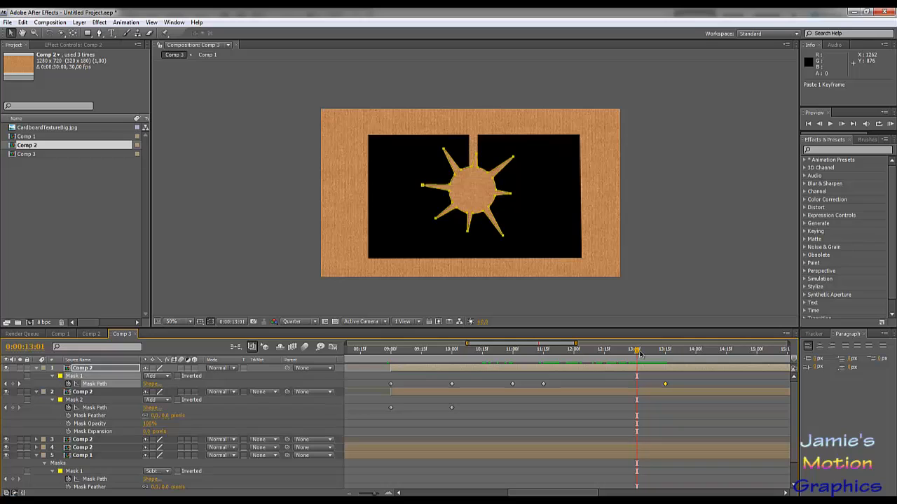
Create a 1280 x 720, 30-second composition named Comp 4 and add CardboardTextureBig.jpg to it as a layer.
left_click_drag(638, 350, 544, 369)
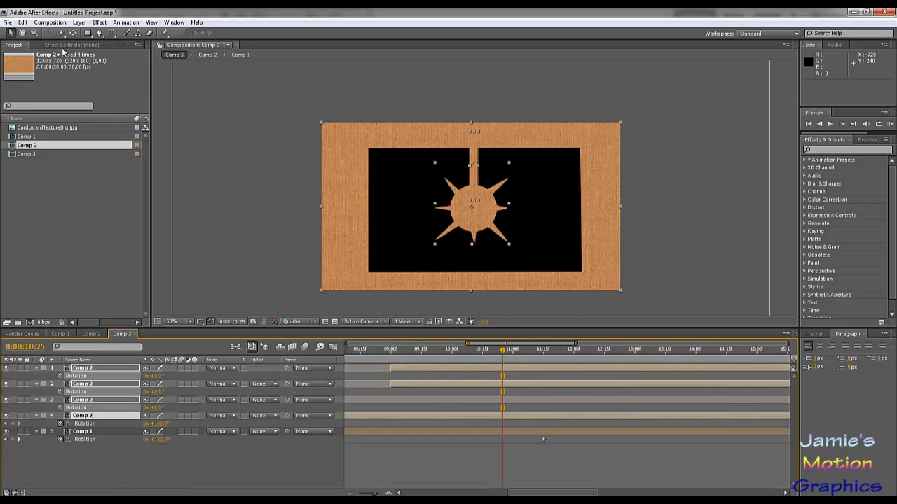
left_click(61, 26)
left_click(71, 33)
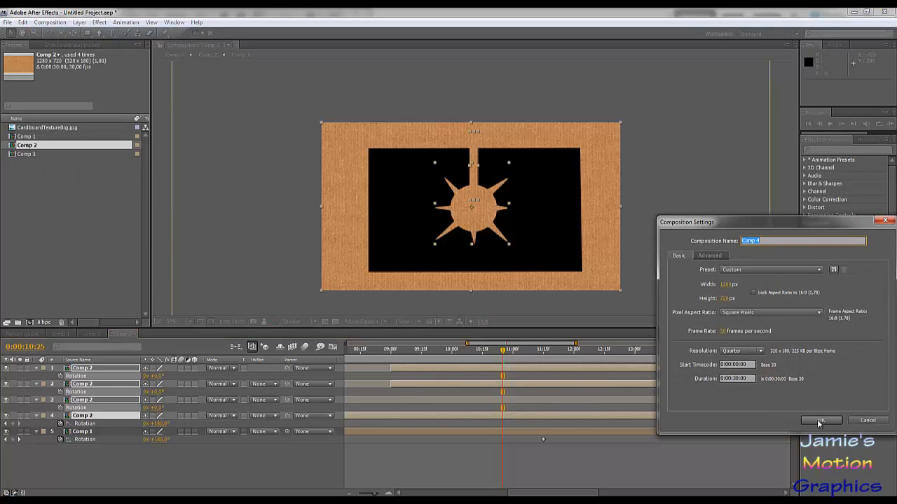
left_click(820, 419)
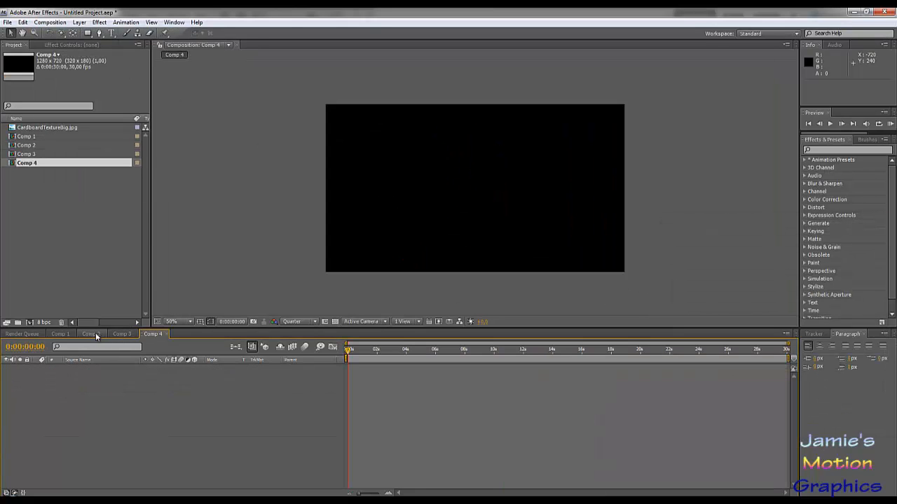
left_click(95, 334)
left_click(145, 335)
left_click_drag(43, 128, 162, 372)
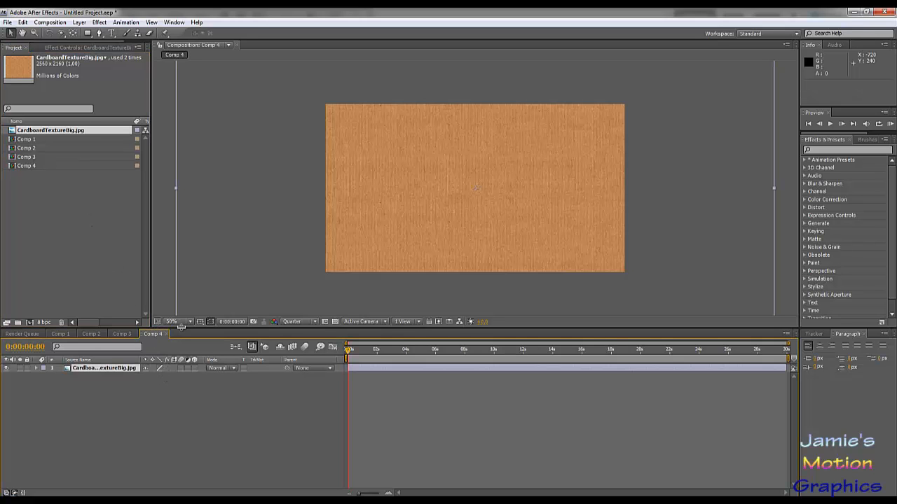
Replace the source of the sun layer in Comp 3 with Comp 4, keeping its masks.
left_click(122, 334)
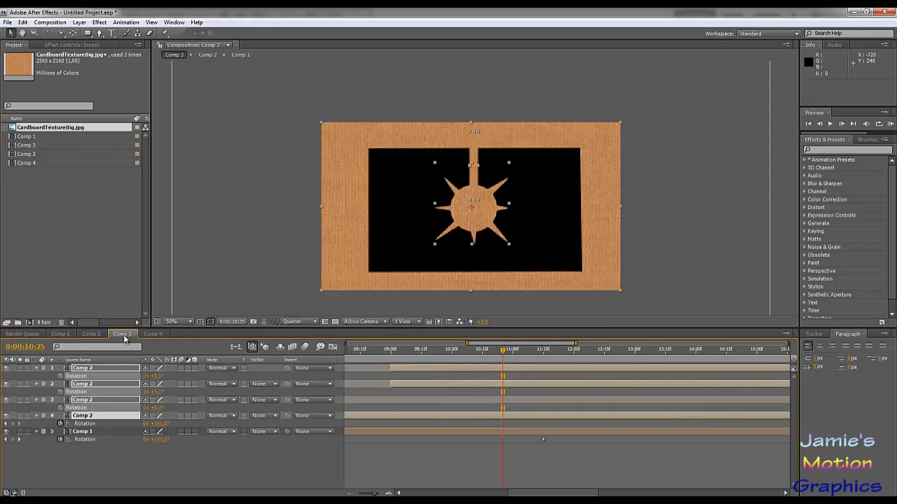
left_click(109, 370, "shift")
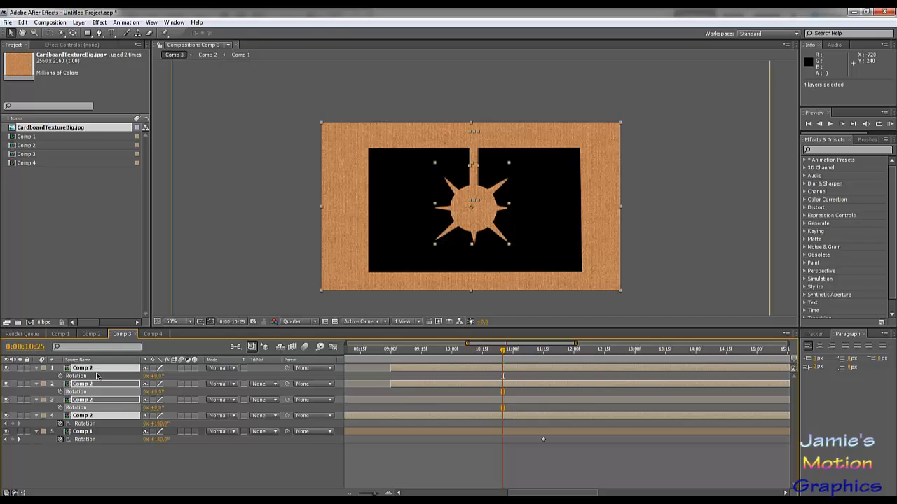
left_click(100, 463)
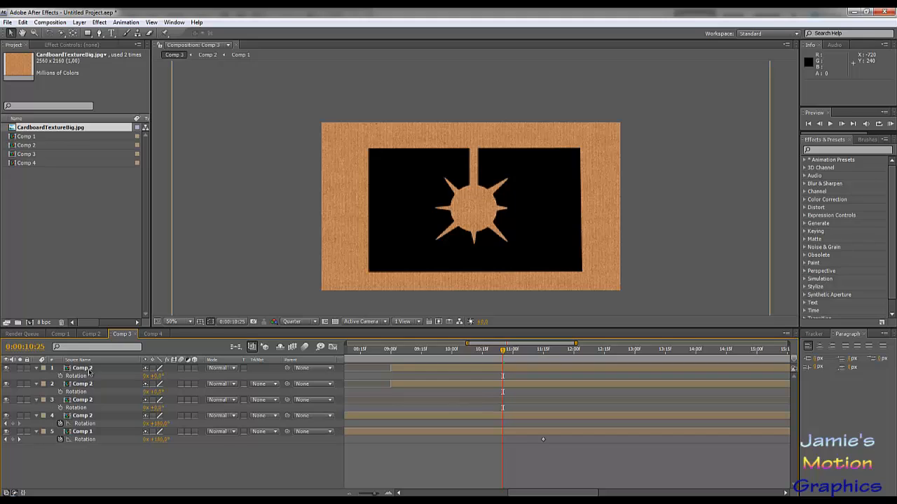
left_click(89, 370)
left_click(32, 164)
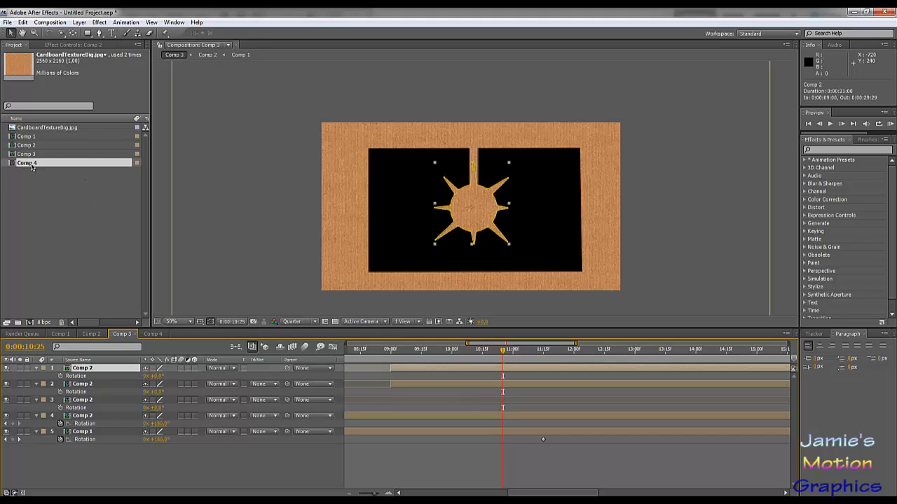
left_click_drag(29, 167, 88, 370)
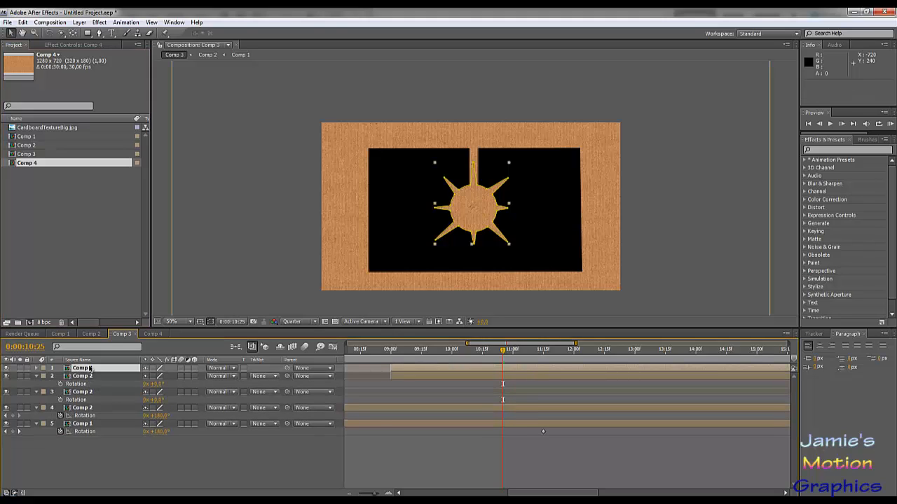
left_click(37, 369)
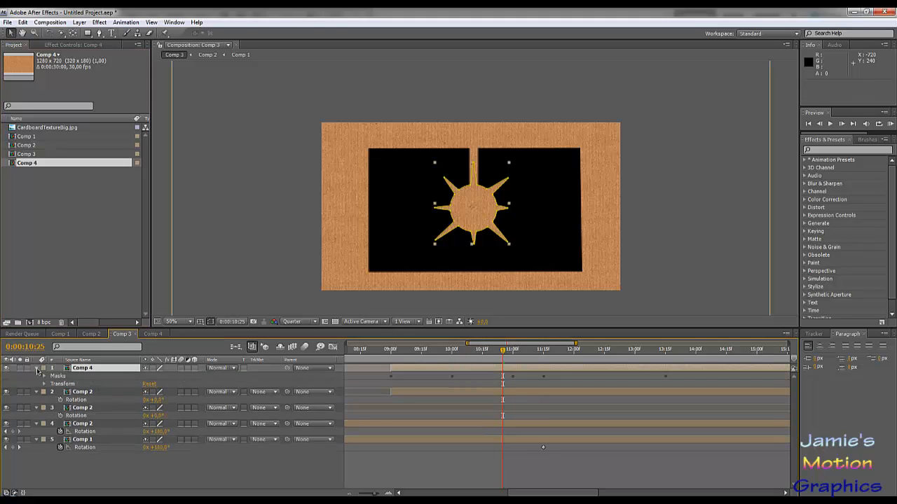
Keyframe the sun layer's Rotation in Comp 3 from 0° at 0:00:11:15 to one full turn at 0:00:13:00.
left_click_drag(503, 352, 499, 390)
key("r")
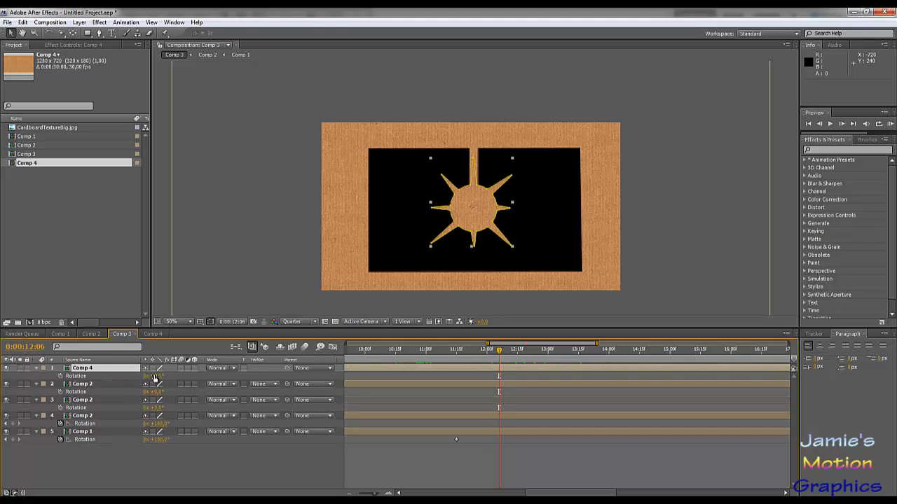
left_click_drag(505, 353, 457, 360)
left_click(60, 376)
left_click_drag(469, 353, 548, 358)
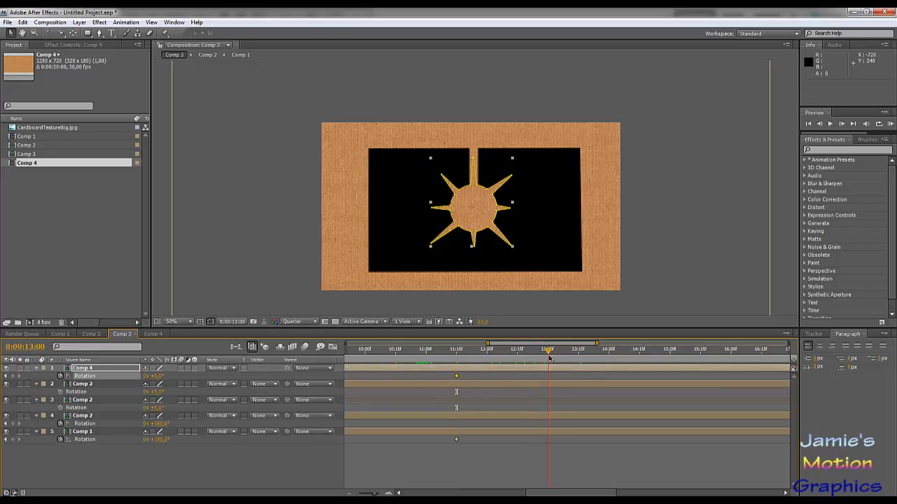
left_click(157, 377)
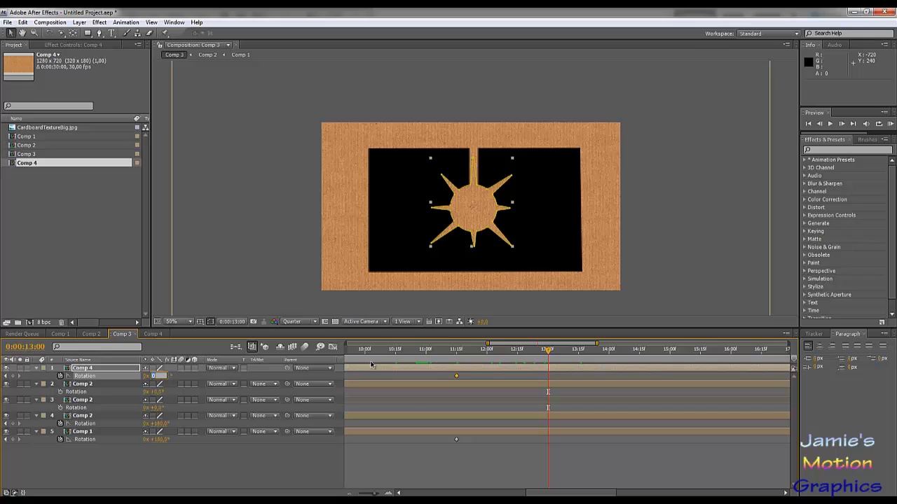
left_click(146, 377)
type("1")
key("Return")
In Comp 4, add a Rotation keyframe to the cardboard texture layer at 0:00:11:15.
left_click(153, 334)
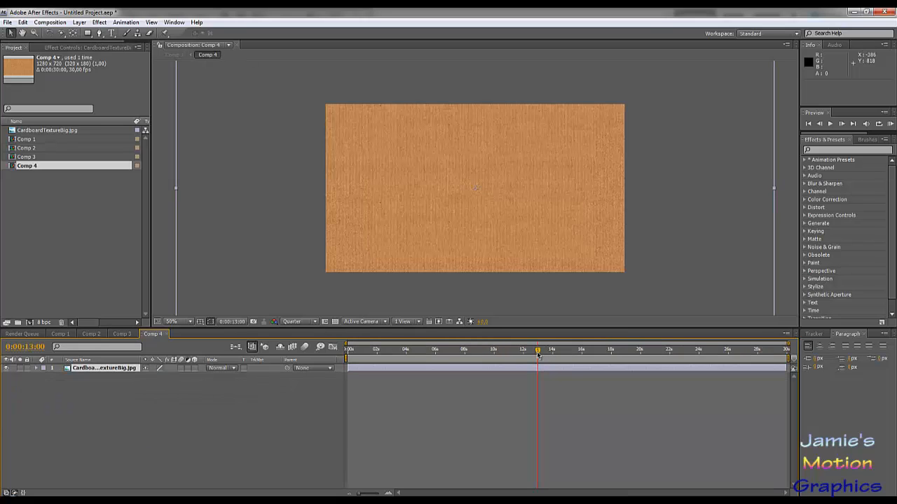
left_click_drag(538, 356, 512, 356)
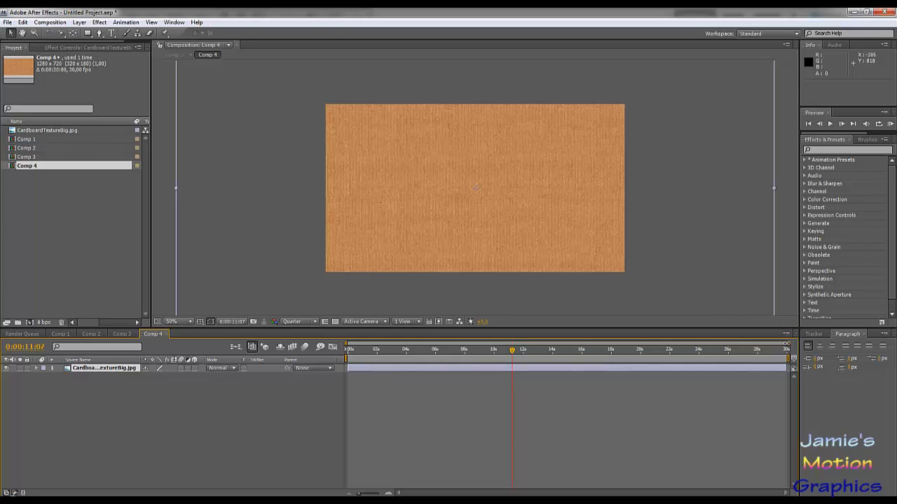
left_click_drag(787, 345, 575, 353)
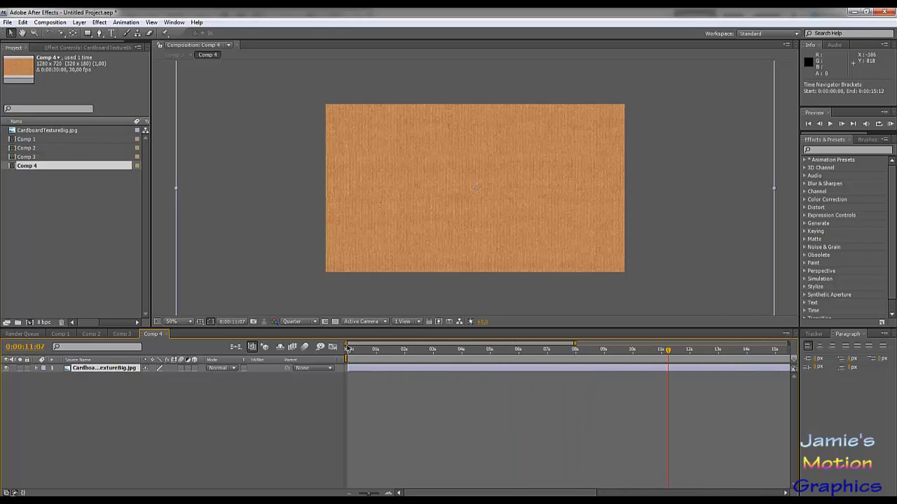
left_click_drag(348, 348, 455, 350)
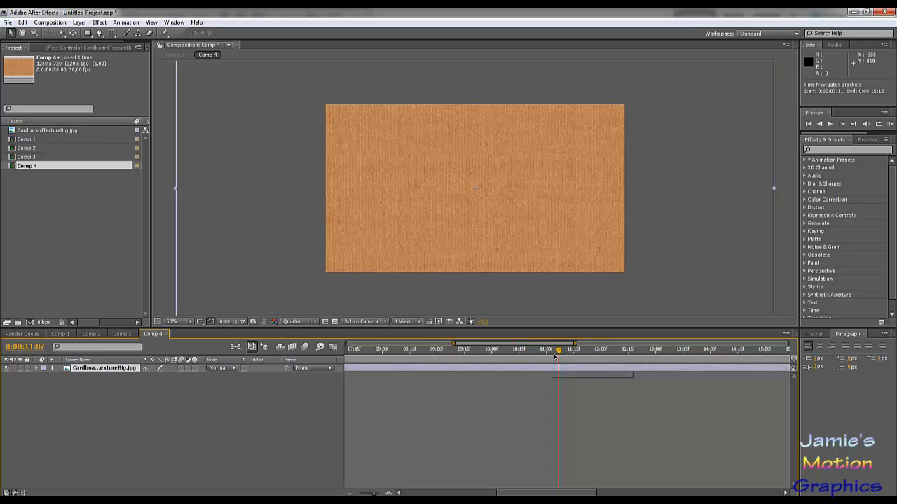
left_click_drag(562, 353, 573, 356)
key("r")
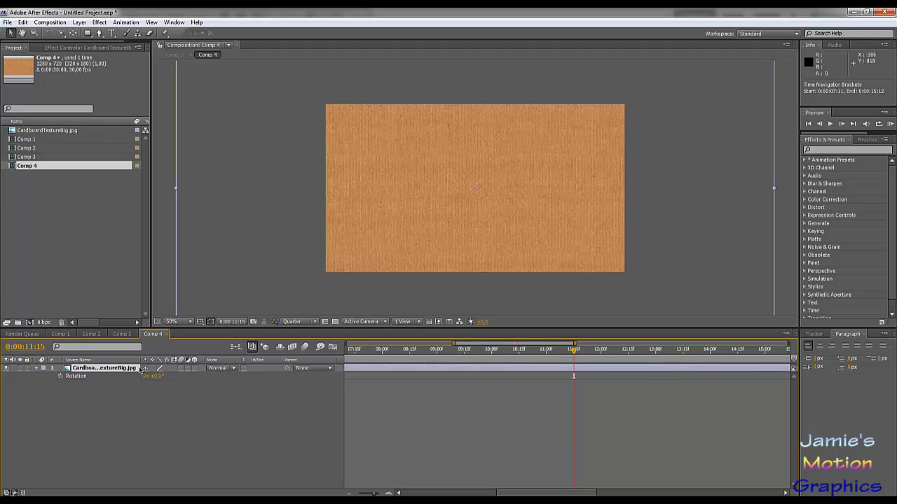
left_click(60, 377)
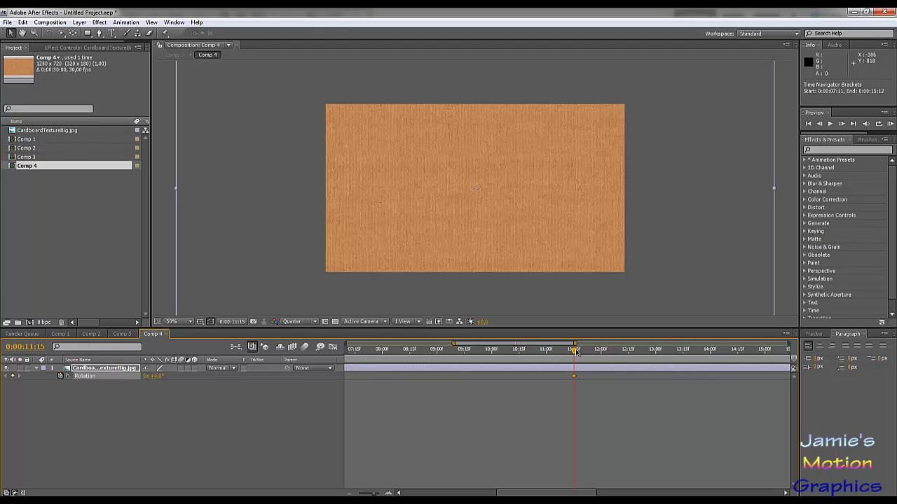
Move the sun layer's second Rotation keyframe in Comp 3 to 0:00:13:15.
left_click_drag(575, 353, 658, 368)
left_click(122, 334)
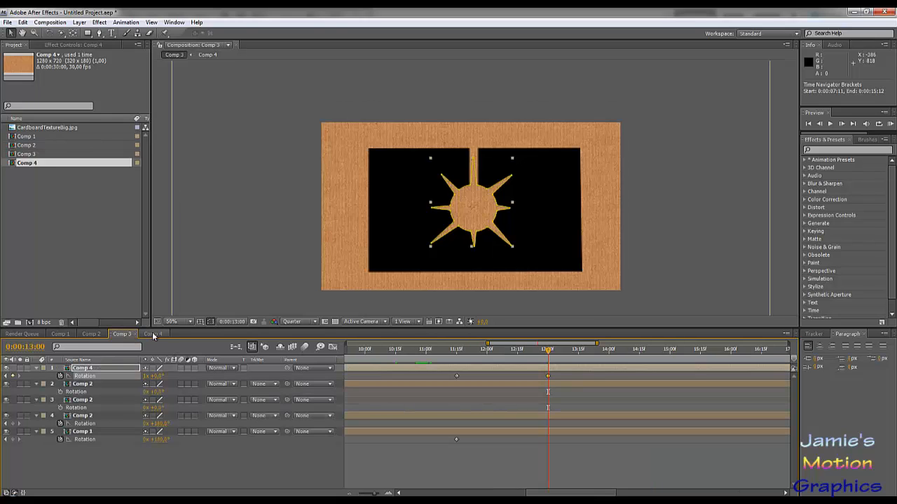
left_click_drag(548, 379, 578, 357)
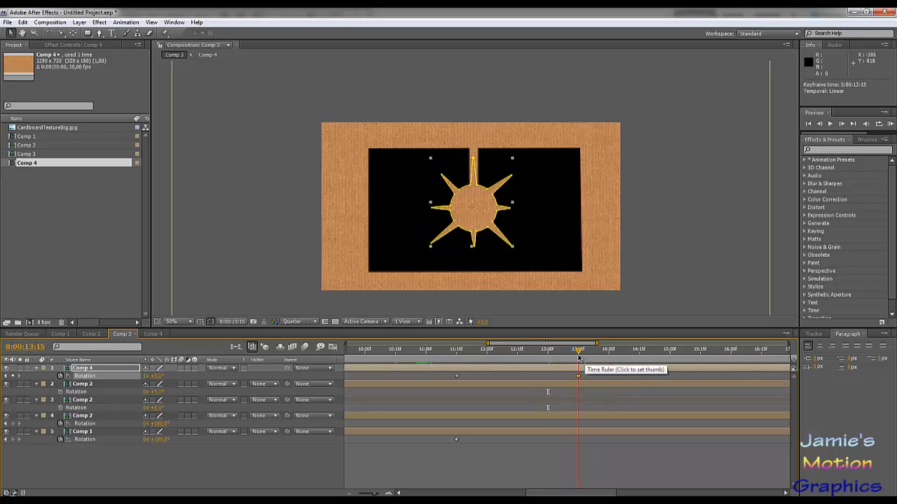
In Comp 4, set the cardboard texture's Rotation to -1 turn at 0:00:13:15.
left_click(153, 334)
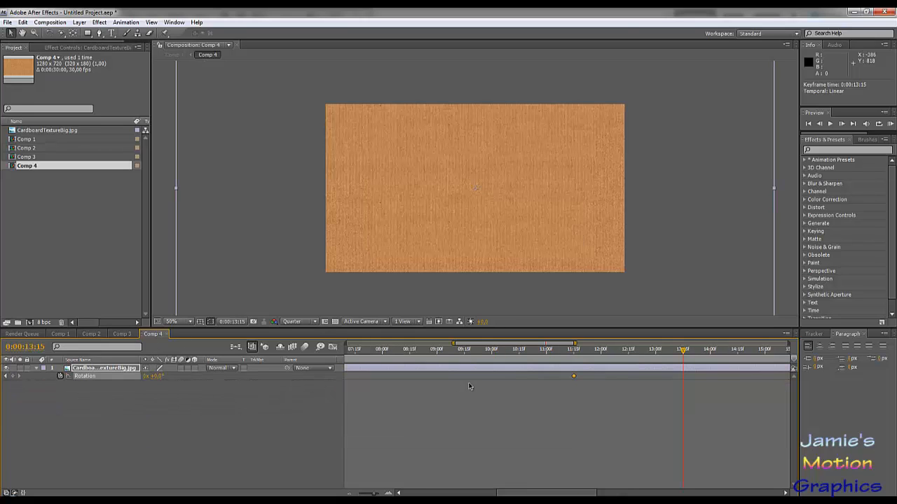
left_click(147, 376)
type("-1")
key("Return")
Preview the spinning sun in Comp 3 up to 0:00:13:24 to check its counter-rotated texture.
left_click(122, 333)
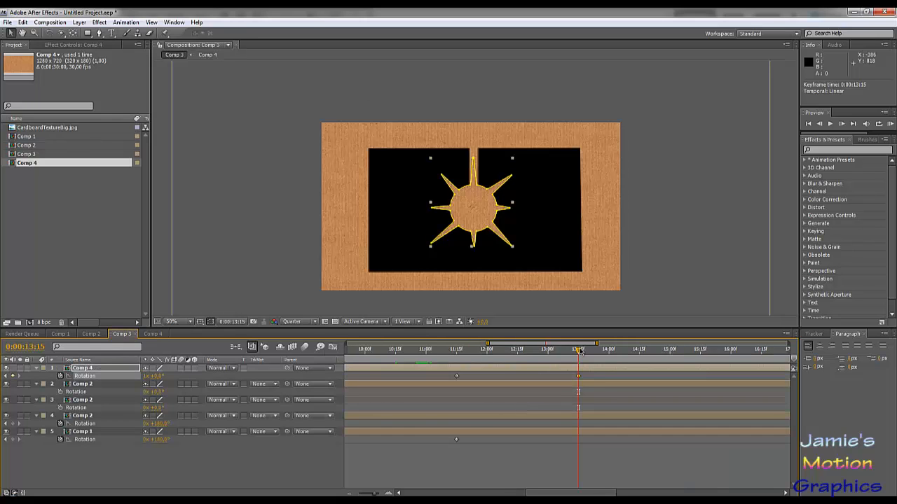
mouse_move(579, 352)
left_mouse_down()
mouse_move(520, 354)
mouse_move(564, 351)
left_mouse_up()
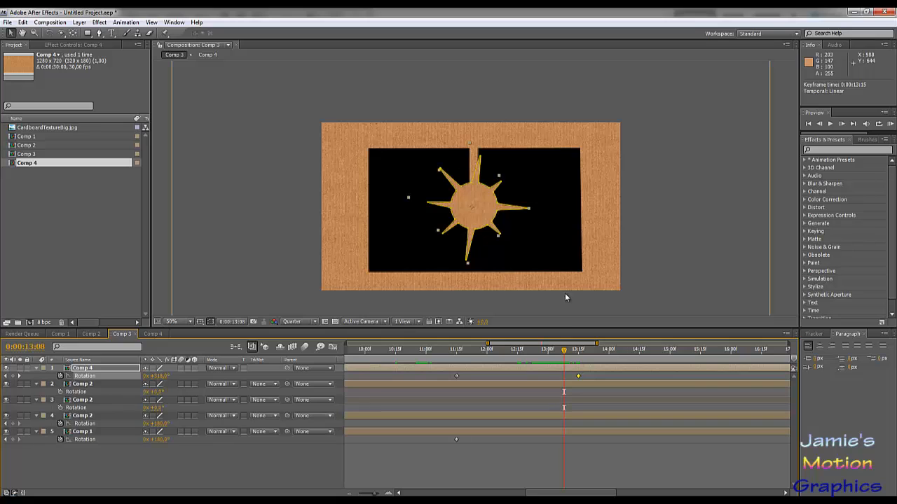
left_click_drag(565, 352, 596, 368)
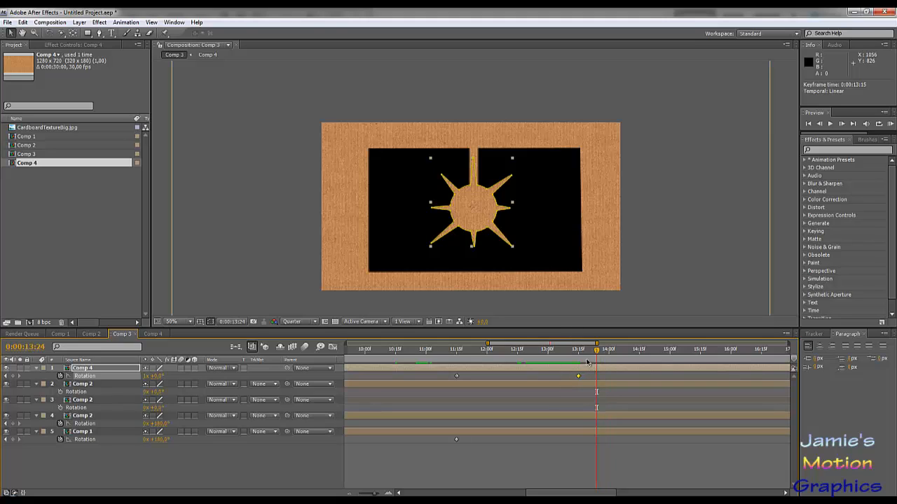
At 0:00:14:15, collapse the sun's mask to an Ellipse with left and right at 640 px and top and bottom at 360 px.
left_click_drag(576, 357, 640, 393)
key("m")
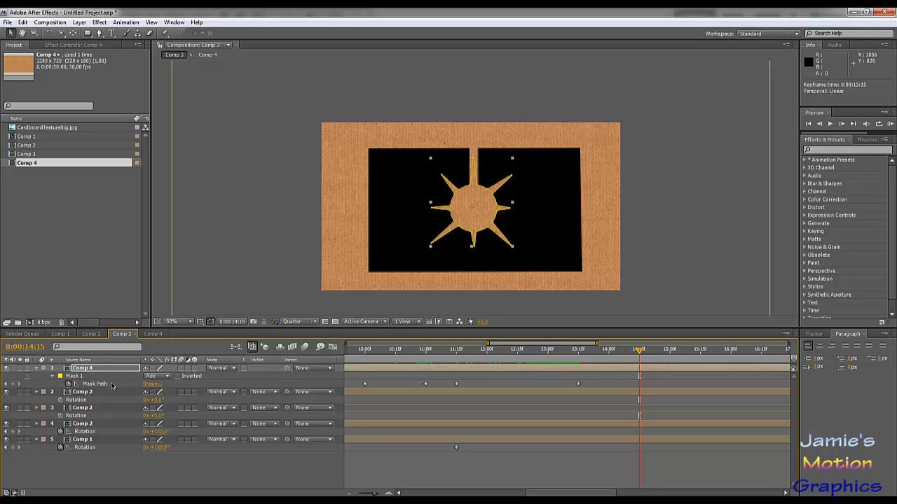
left_click(154, 385)
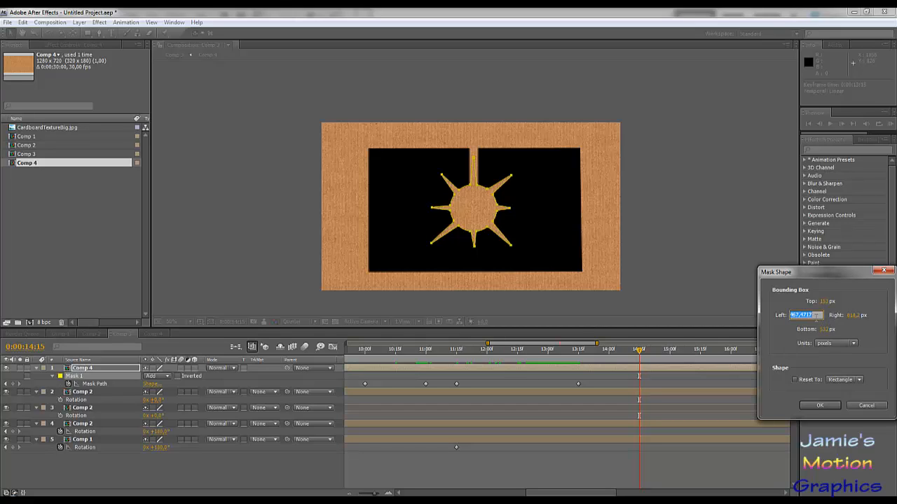
type("0")
key("Tab")
type("640")
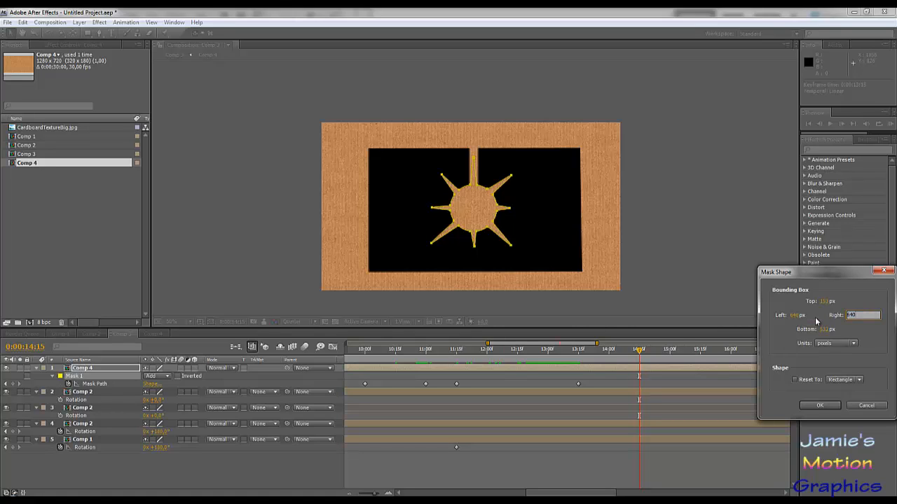
left_click(827, 301)
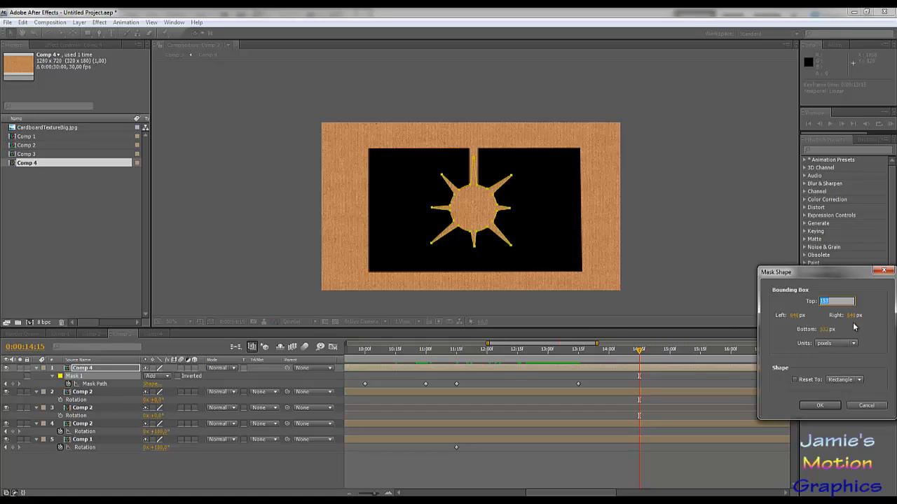
type("360")
left_click(852, 329)
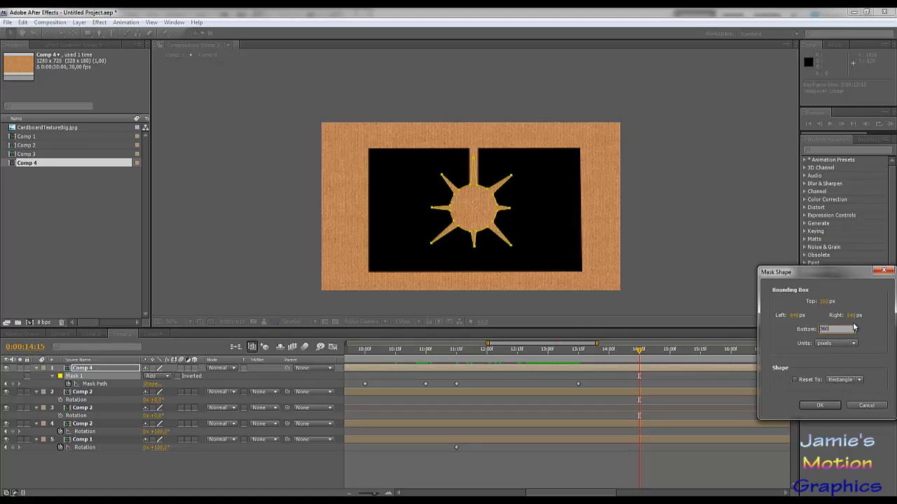
type("360")
left_click(846, 380)
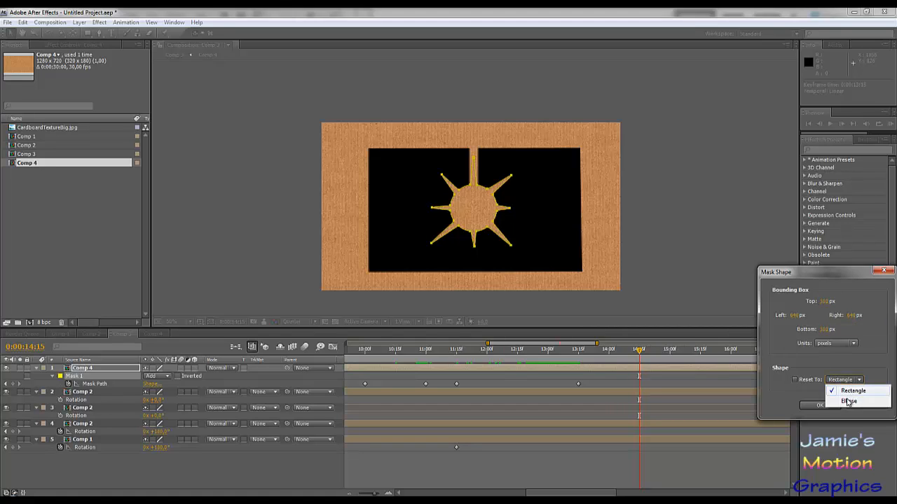
left_click(848, 401)
left_click(808, 407)
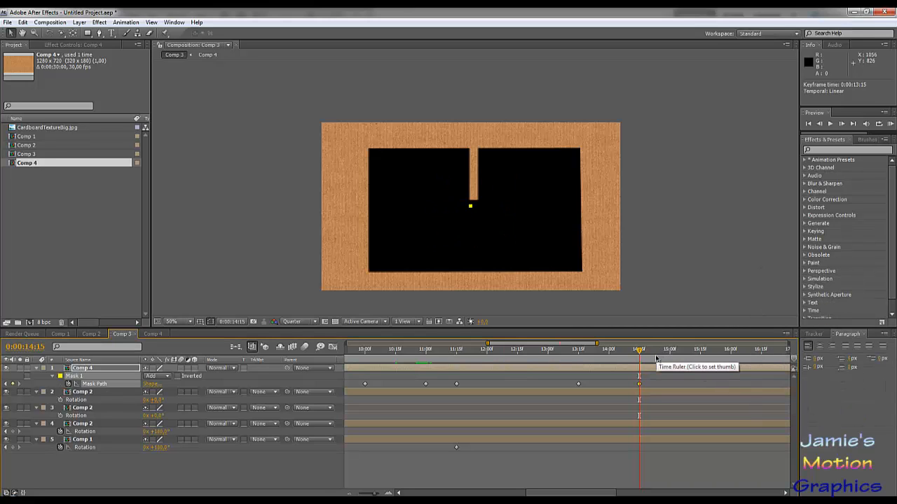
Move the sun's collapsed mask point onto the lower end of the strip at 0:00:14:15 and preview the shrink.
left_click(470, 207)
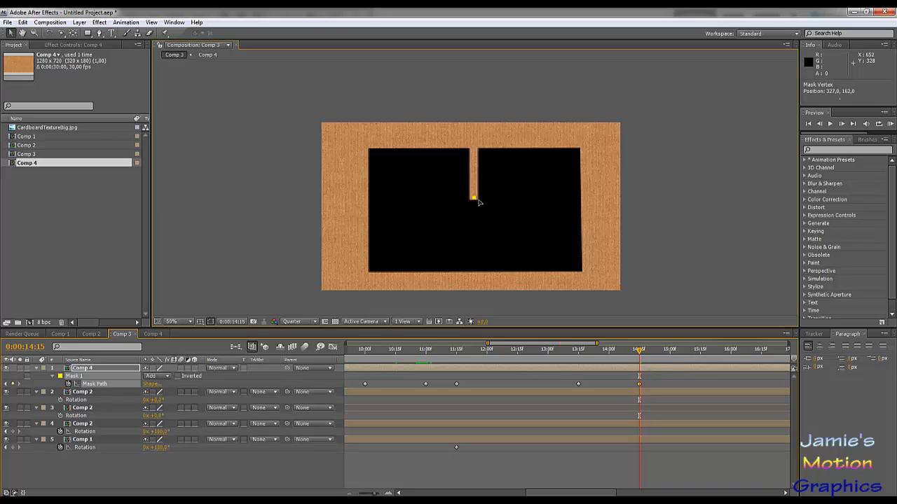
left_click_drag(636, 354, 639, 378)
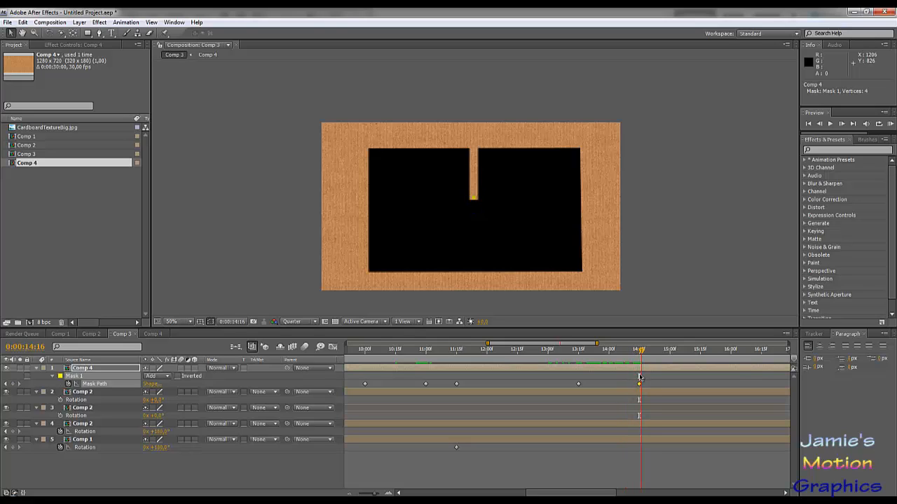
left_click_drag(639, 378, 639, 378)
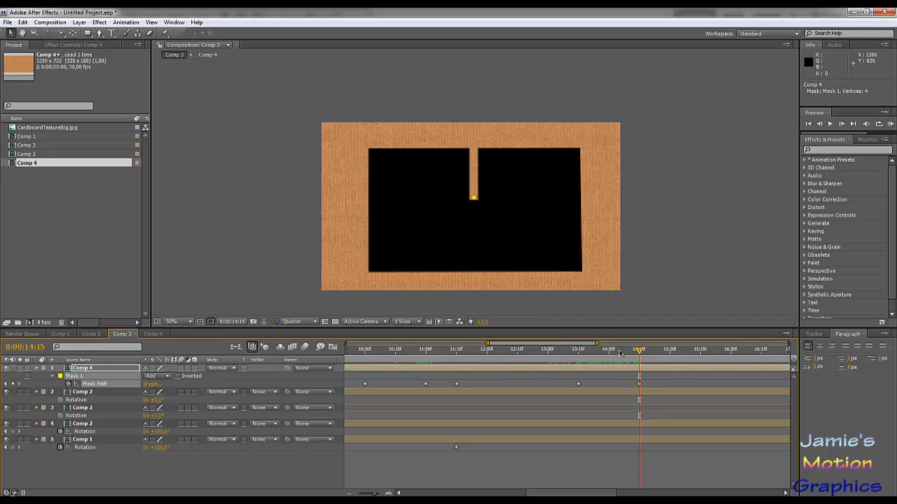
Nudge the sun's collapsed mask point slightly upward, and split the Comp 4 layer at 0:00:14:16, deleting the part after the split.
left_click(473, 198)
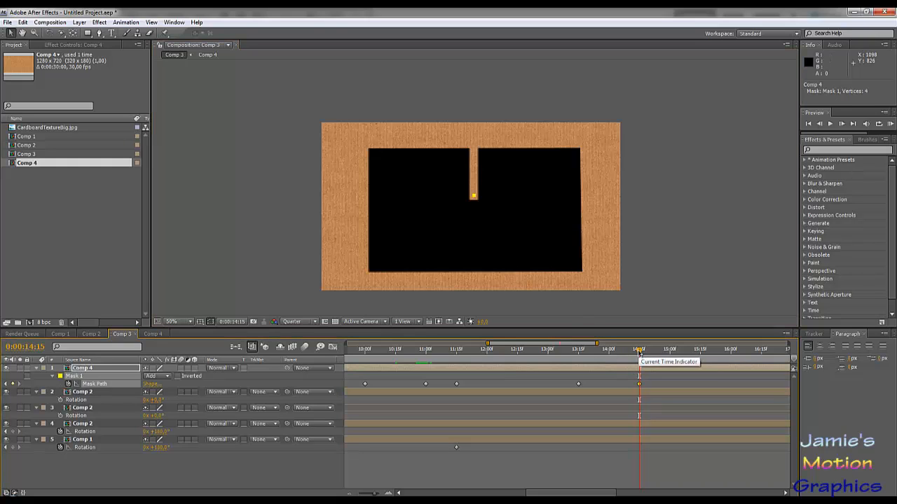
key("Page_Down")
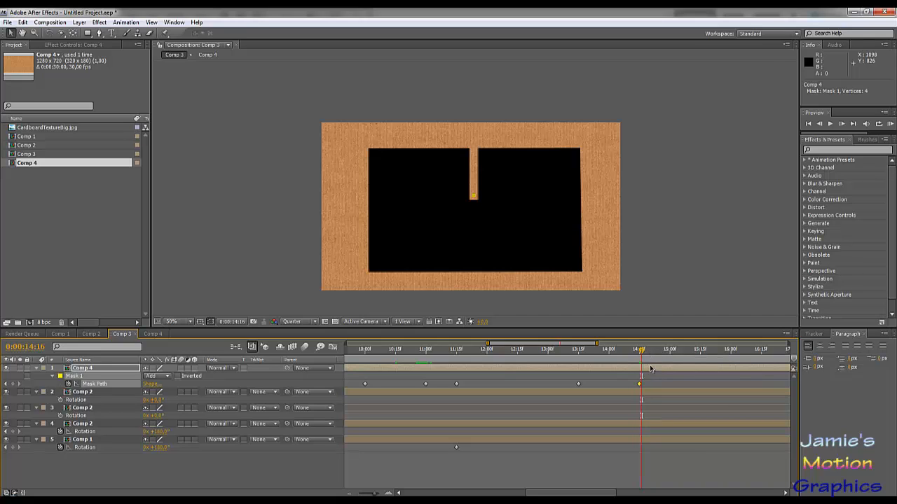
left_click(650, 369)
left_click(23, 22)
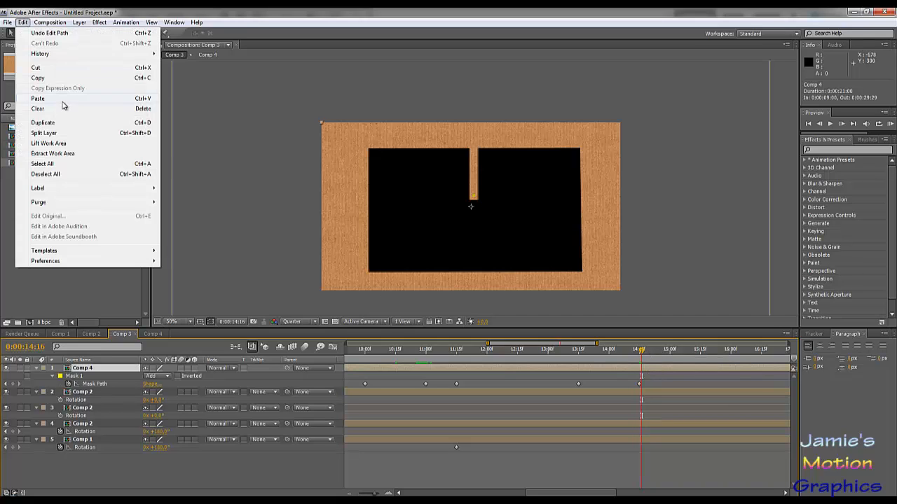
left_click(68, 134)
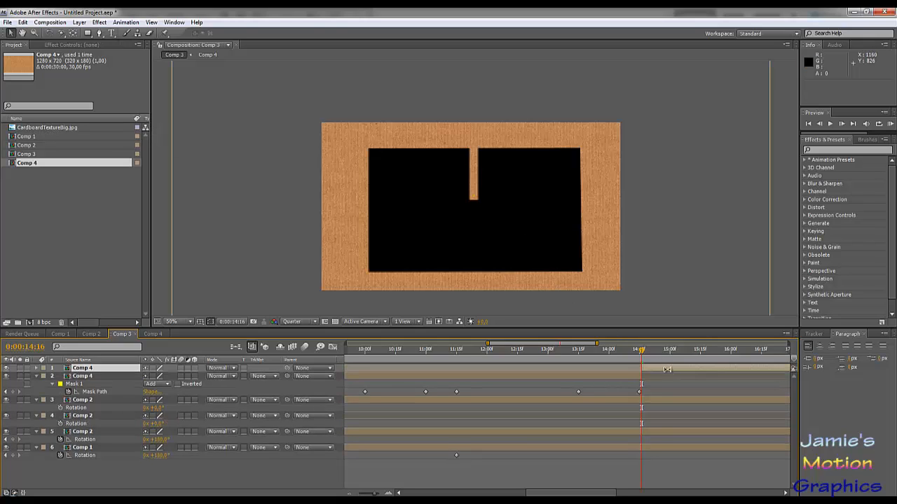
key("Delete")
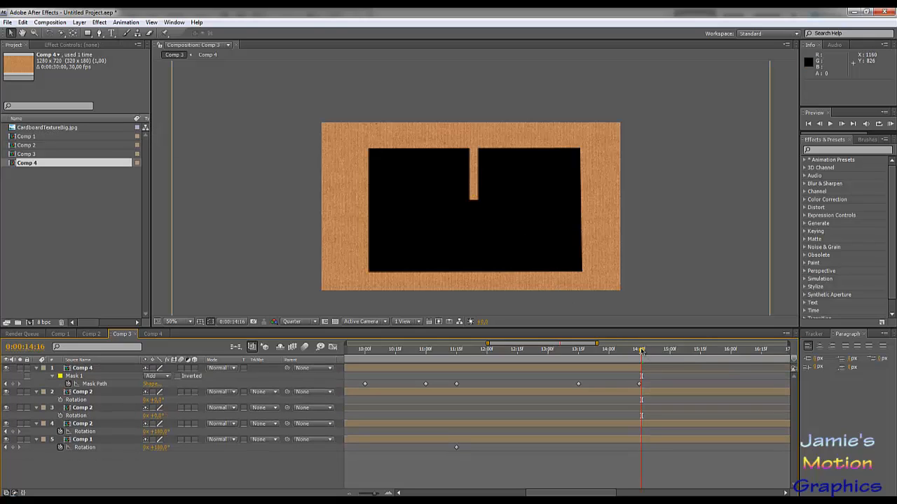
Add a Mask Path keyframe at 0:00:14:15 to the strip's Comp 2 layer directly beneath Comp 4.
left_click_drag(640, 351, 639, 354)
left_click(645, 396)
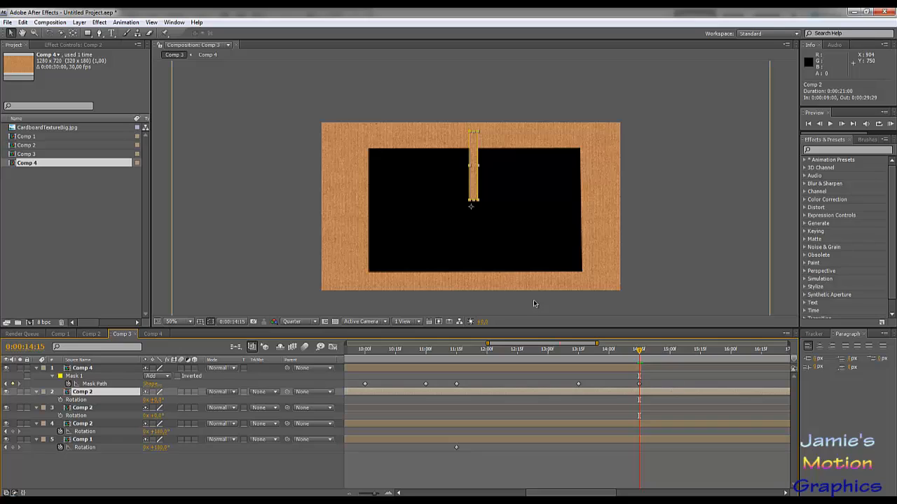
key("ctrl+v")
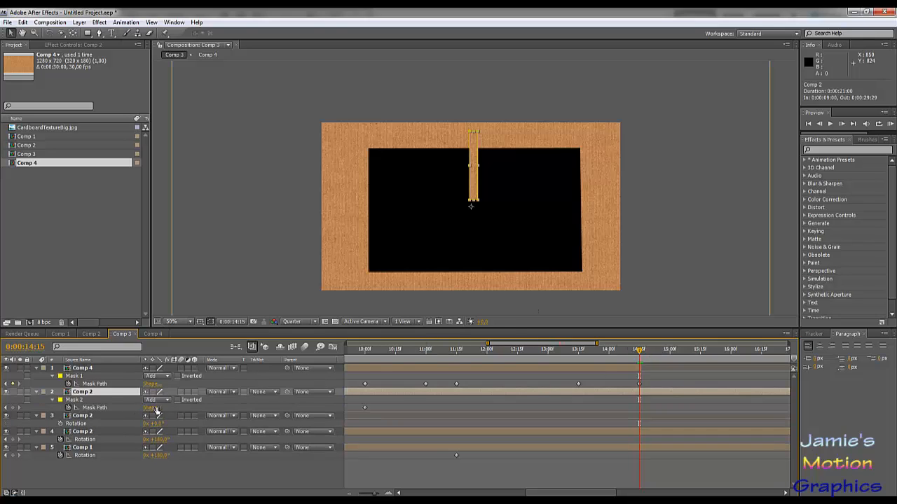
left_click(12, 408)
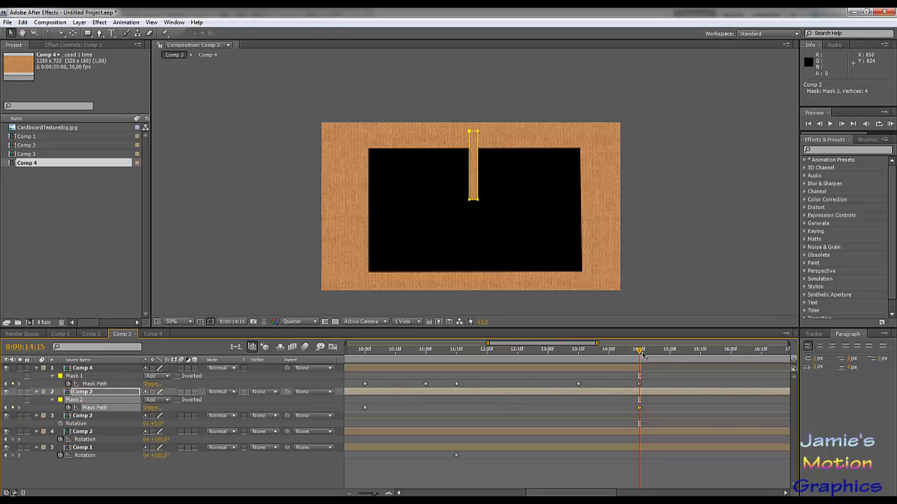
At 0:00:15:15, raise the lower edge of the strip's mask until the strip retracts behind the cardboard frame's upper border.
left_click_drag(638, 354, 669, 364)
left_click(488, 212)
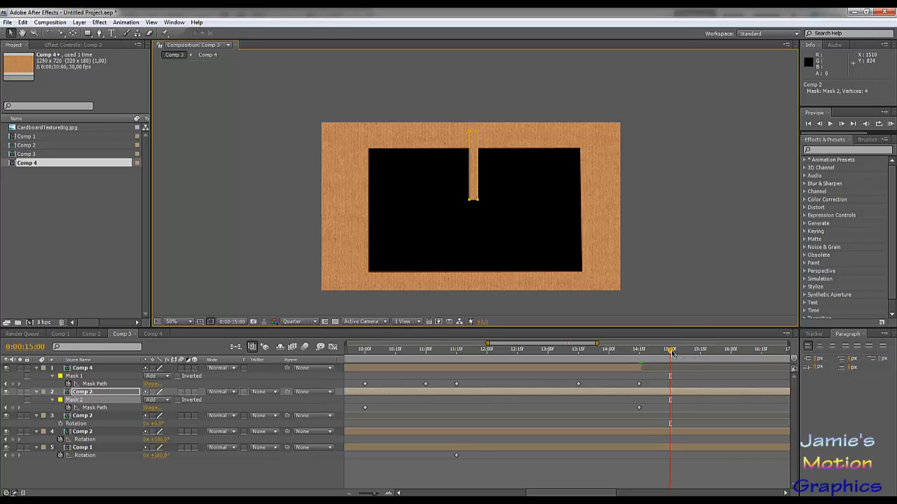
left_click_drag(673, 354, 700, 355)
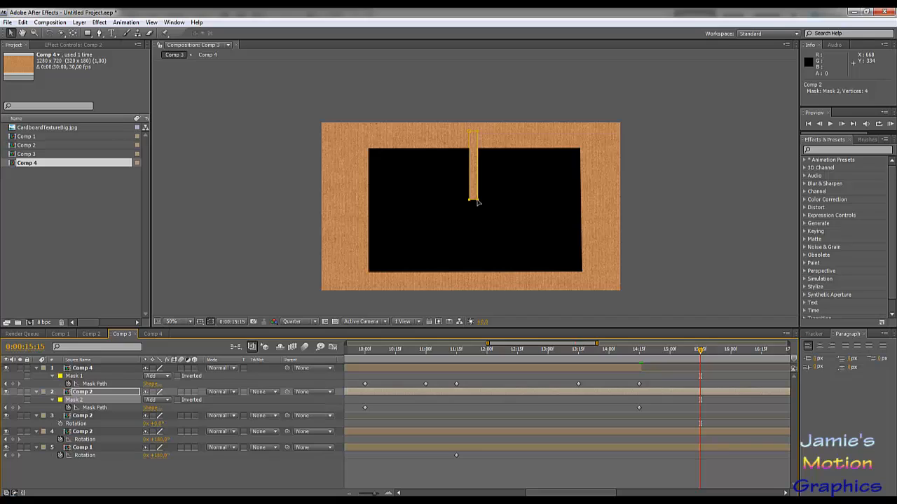
left_click_drag(476, 202, 476, 140)
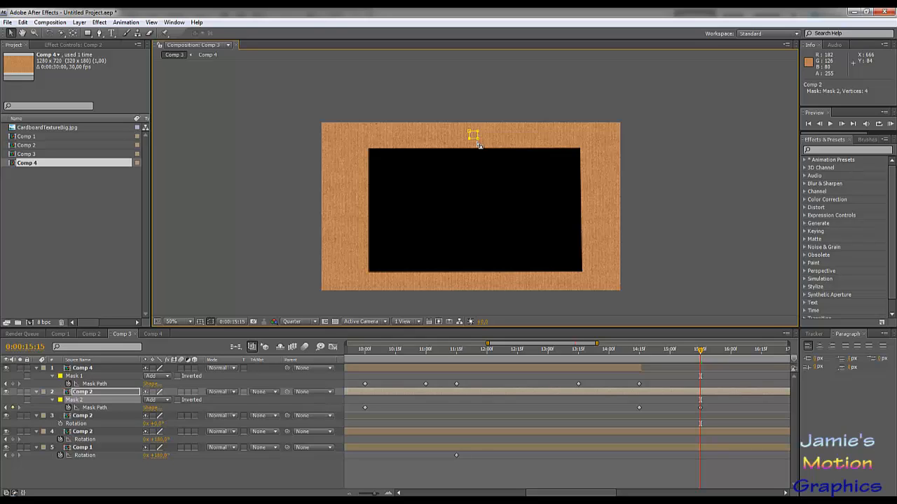
key("ctrl+z")
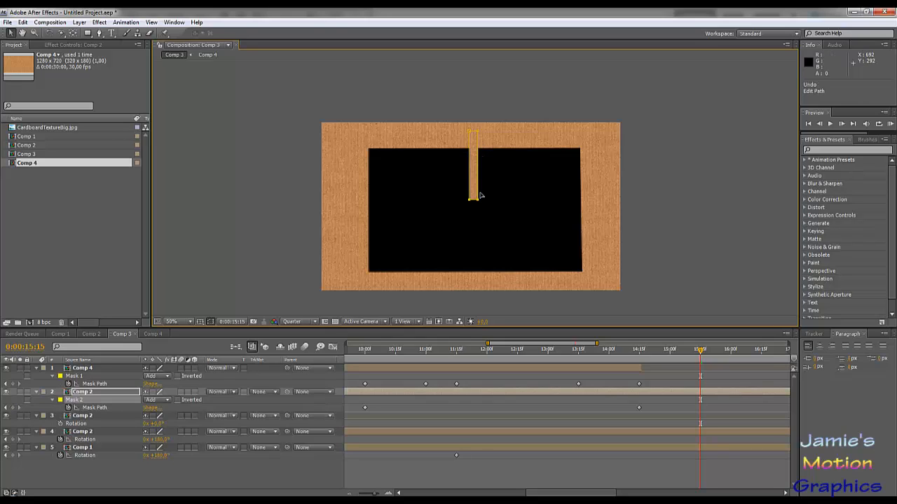
left_click_drag(478, 203, 476, 148)
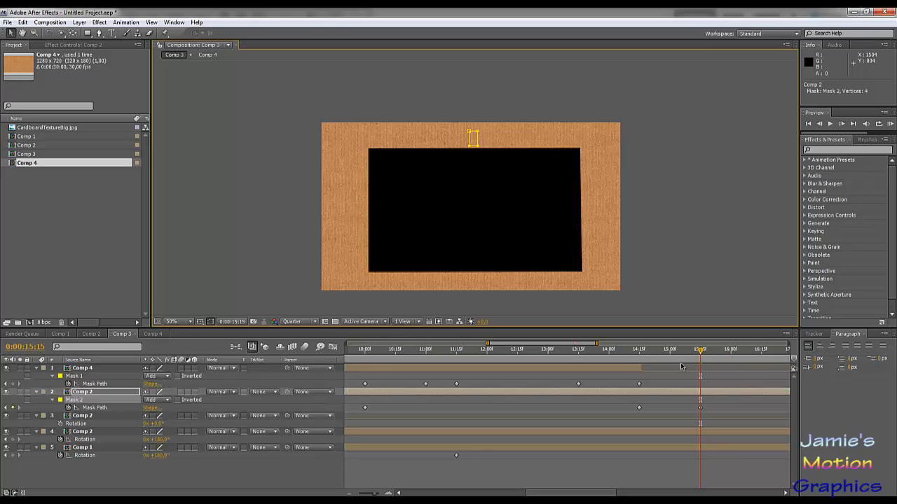
Split the strip's Comp 2 layer at 0:00:15:16 and delete the part after the split.
key("Page_Down")
left_click(711, 393)
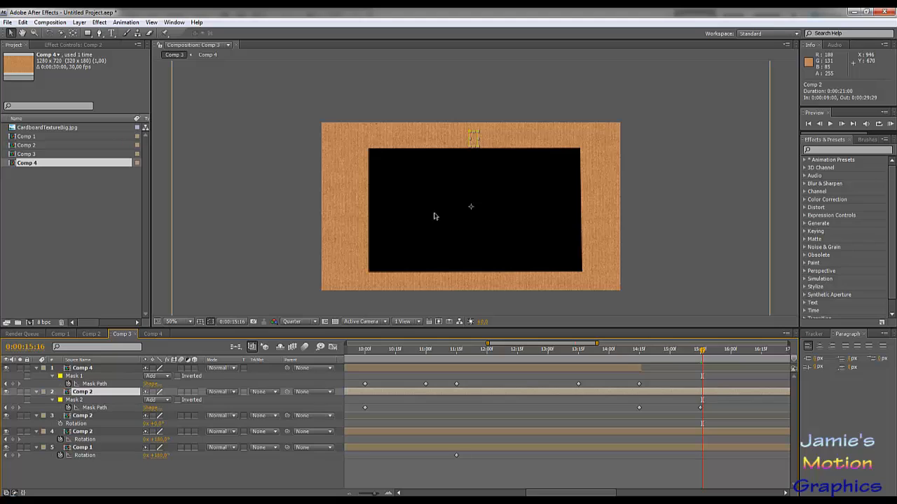
left_click(23, 21)
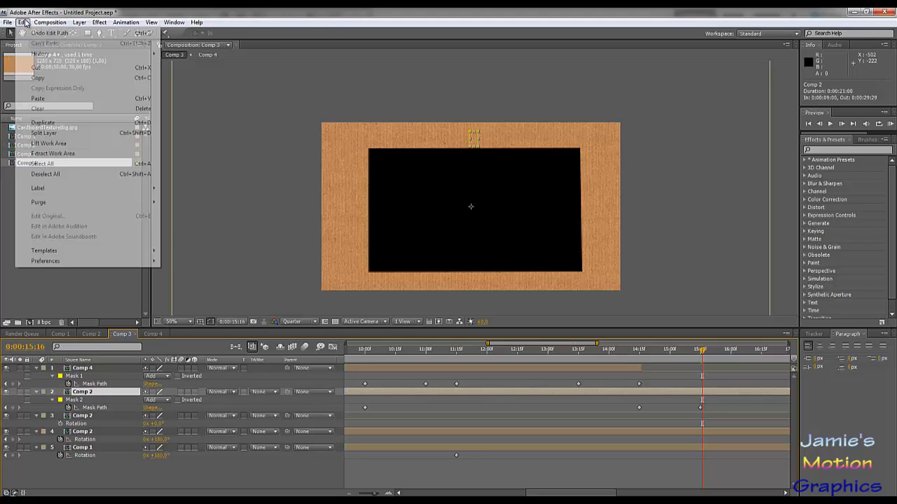
left_click(79, 133)
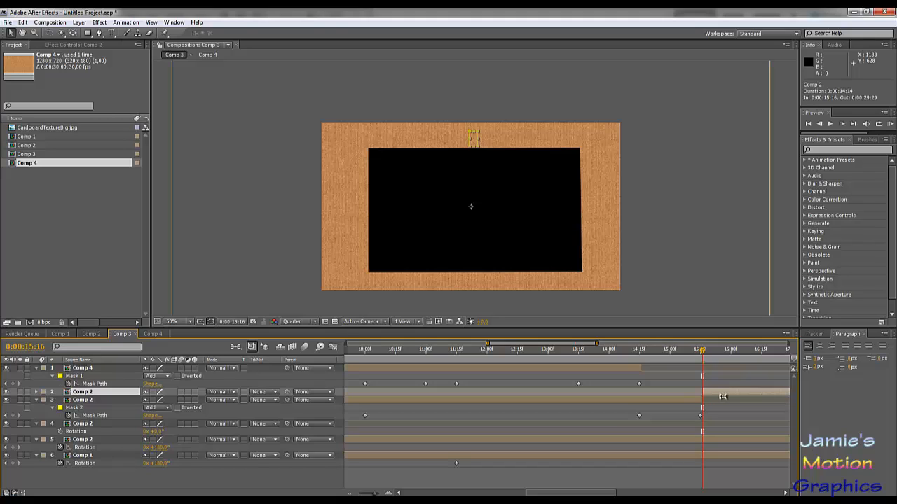
key("Delete")
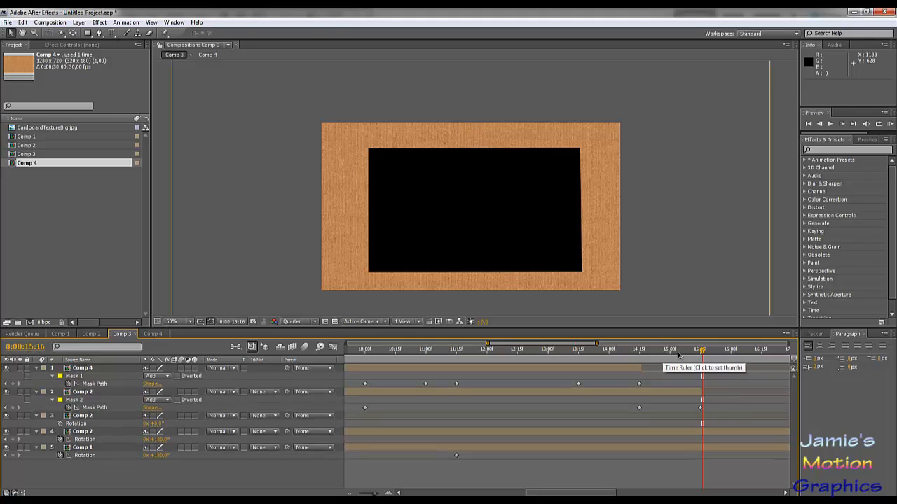
Collapse the properties of all five layers in Comp 3 and return the timeline to 0:00:00:00.
left_click_drag(678, 356, 734, 357)
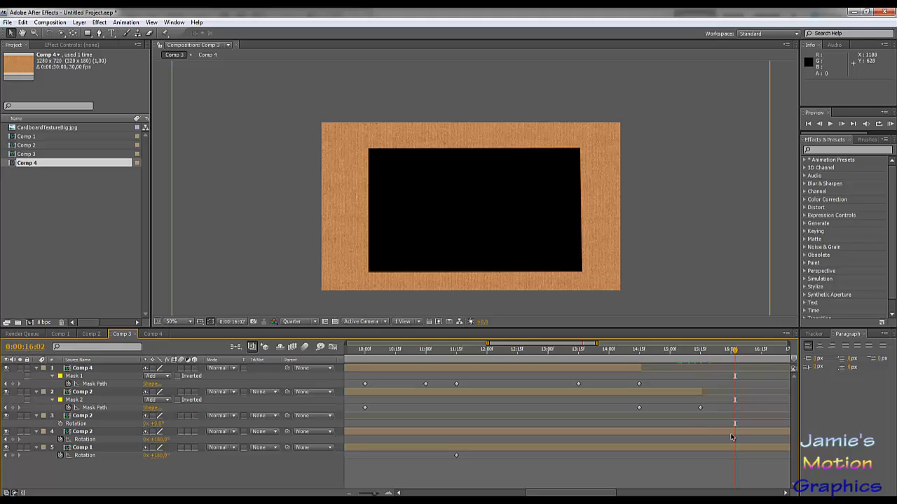
left_click(735, 432)
left_click(734, 447)
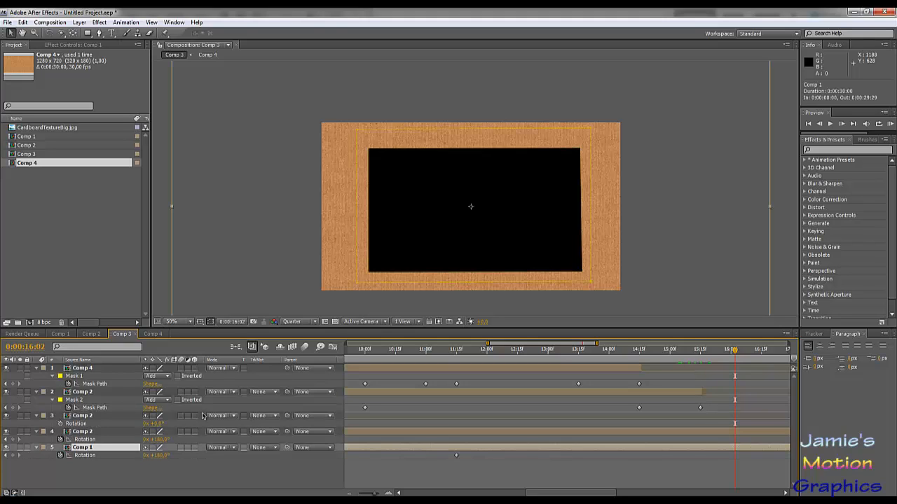
left_click(36, 368)
left_click(36, 376)
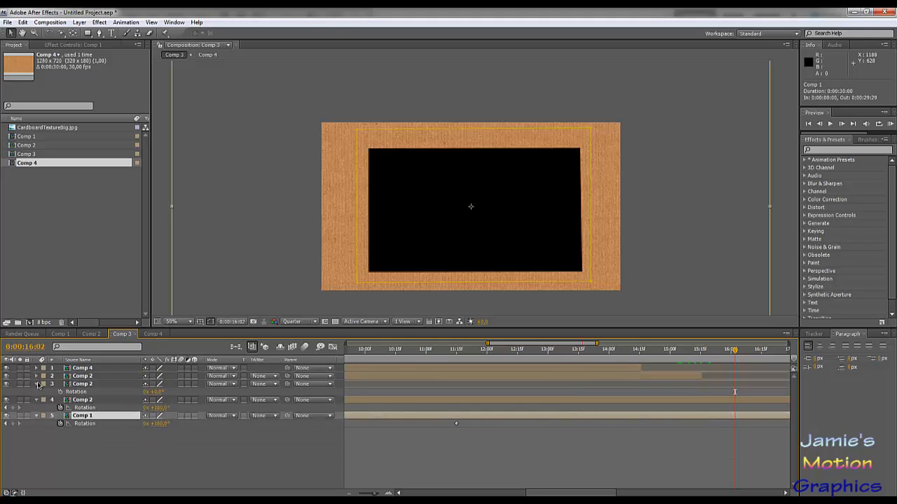
left_click(36, 384)
left_click(37, 392)
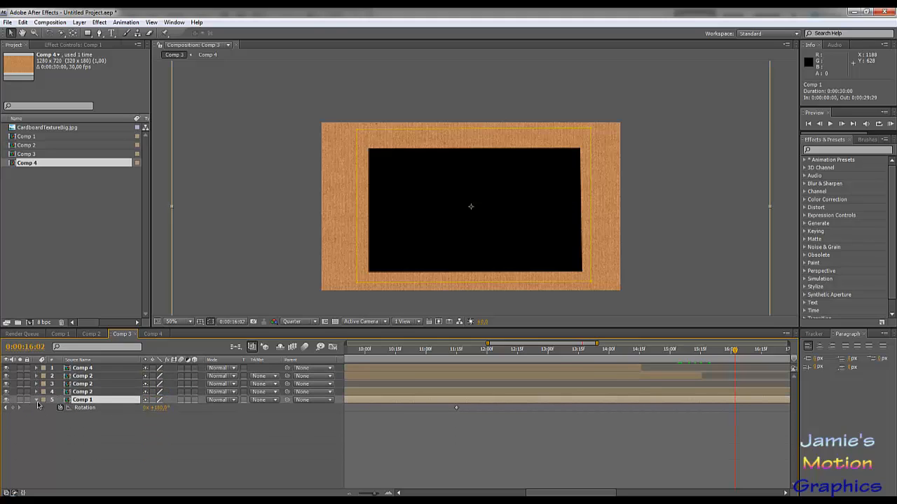
left_click(36, 400)
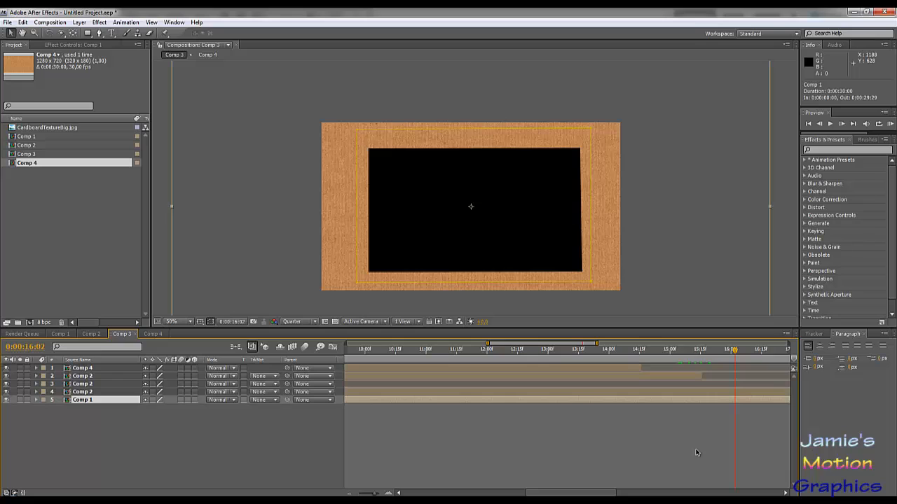
left_click_drag(700, 358, 168, 361)
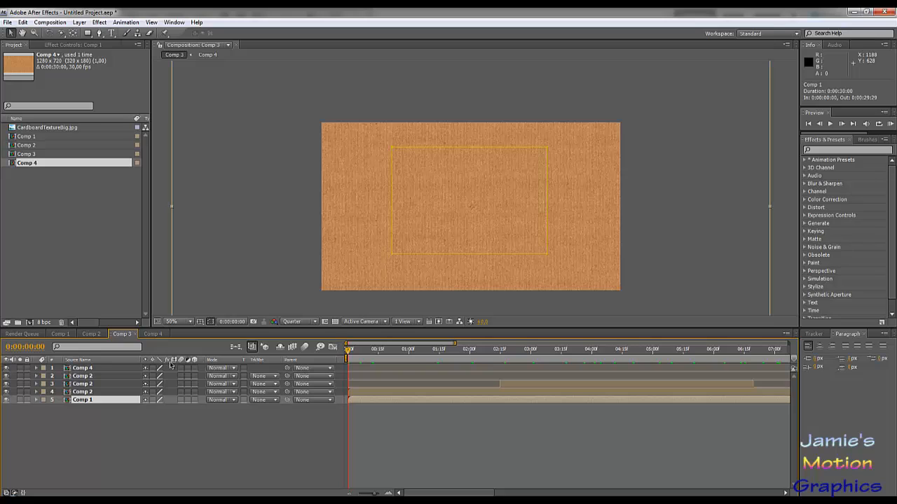
Create a 1280 x 720 px, 30-second composition named Final Product and add Comp 3 to it as a layer.
left_click(58, 25)
left_click(66, 32)
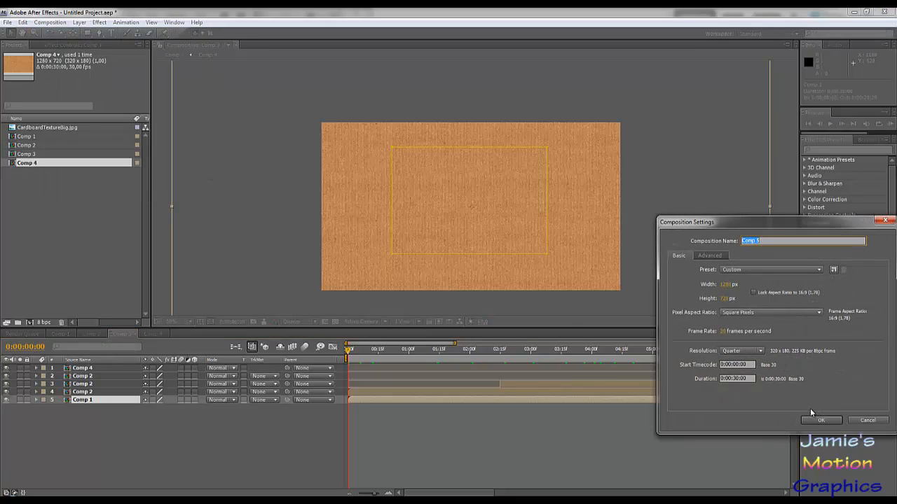
type("Final Product")
left_click(812, 419)
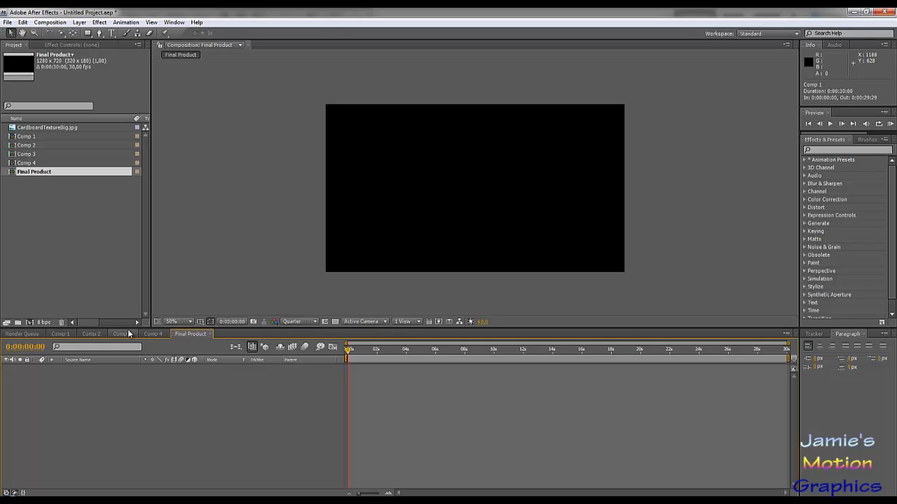
left_click(42, 154)
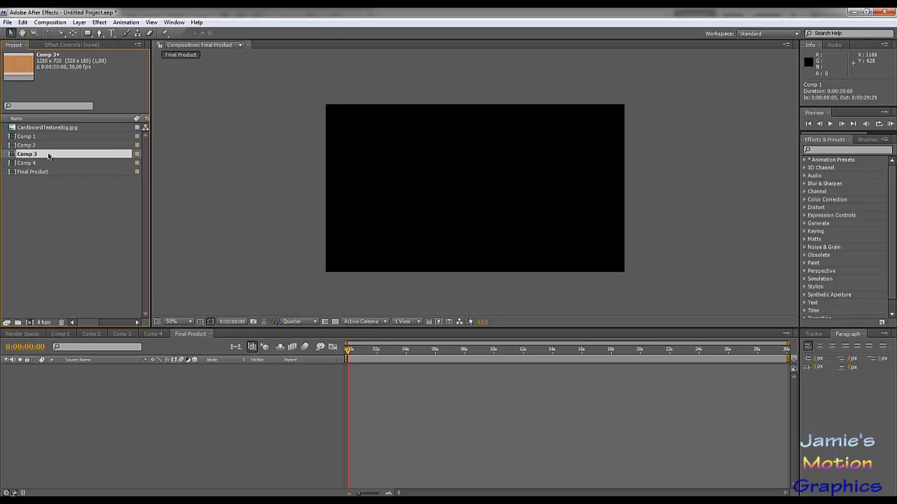
left_click_drag(48, 156, 124, 415)
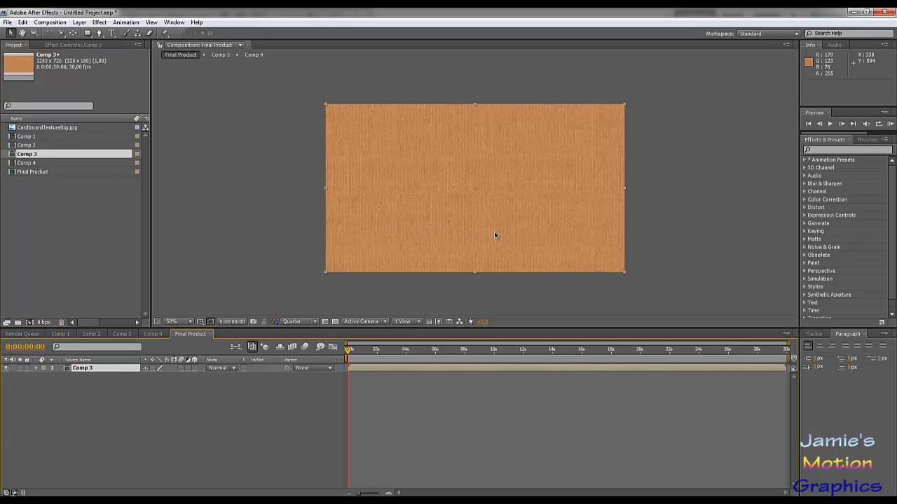
left_click_drag(364, 350, 288, 357)
Add the expression transform.position+[0,0,5*index] to the Position of the Comp 3 layer in Final Product.
key("p")
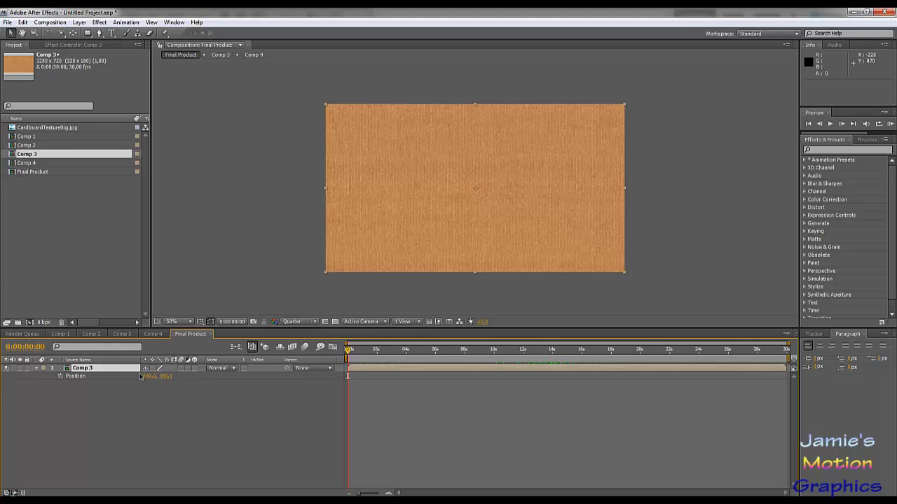
left_click(61, 377, "alt")
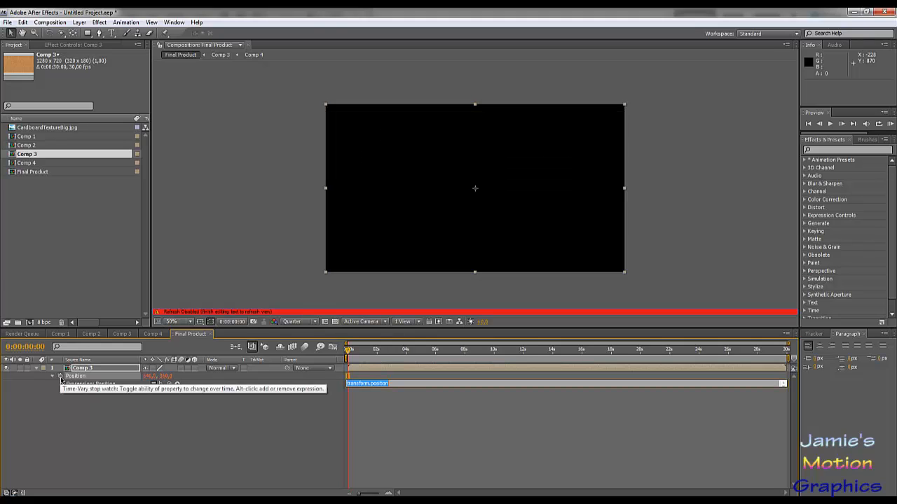
left_click(404, 383)
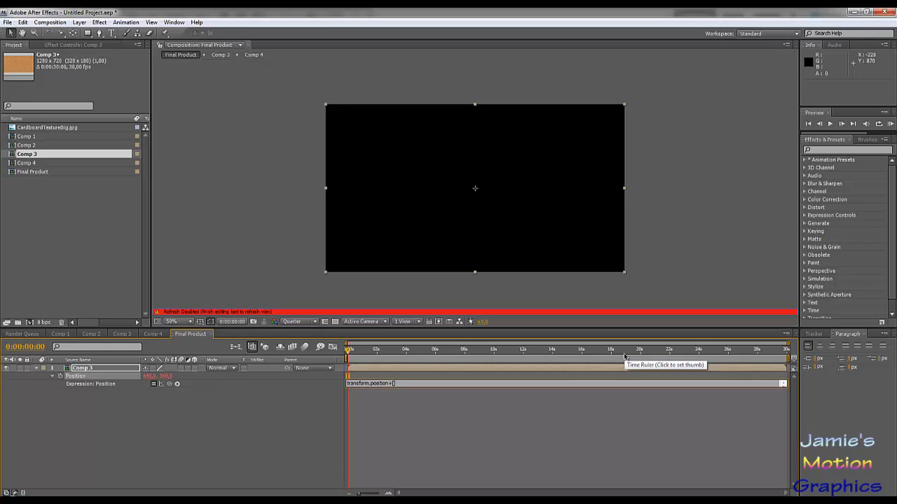
type("+[in")
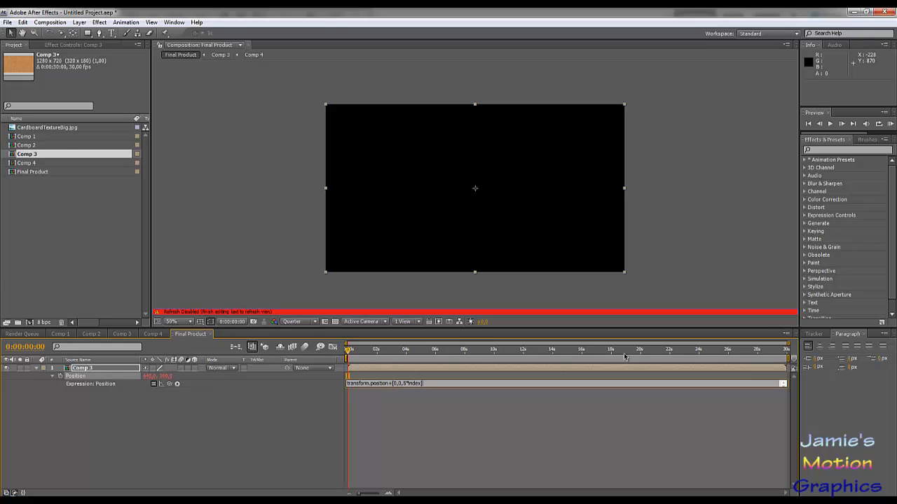
left_click(177, 433)
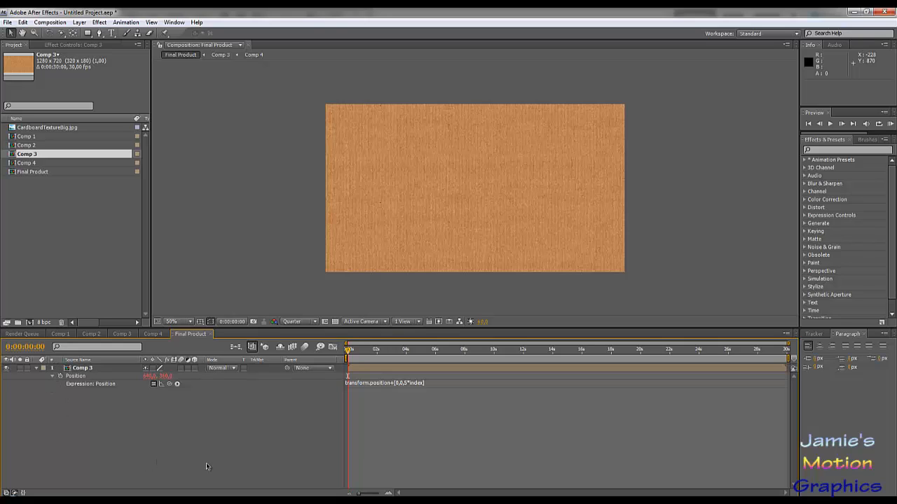
Make the Z offset negative so the Position expression reads transform.position+[0,0,-5*index].
left_click(414, 384)
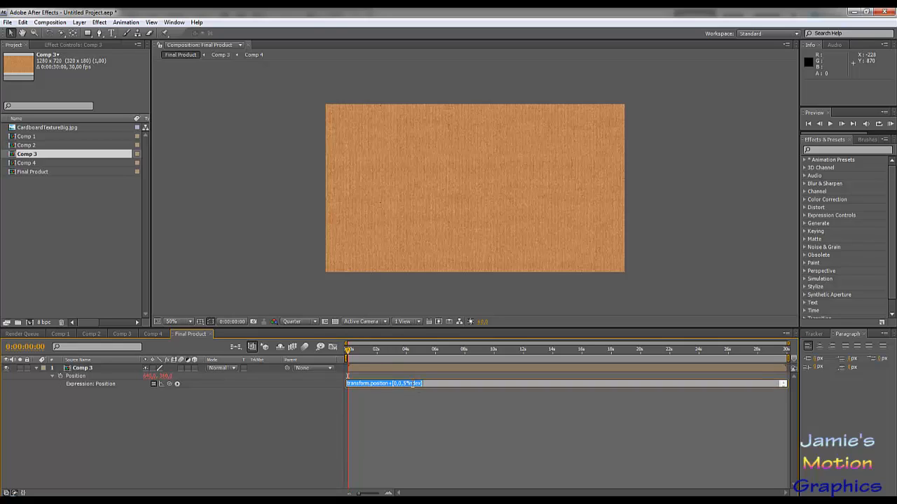
left_click(522, 370)
type("-")
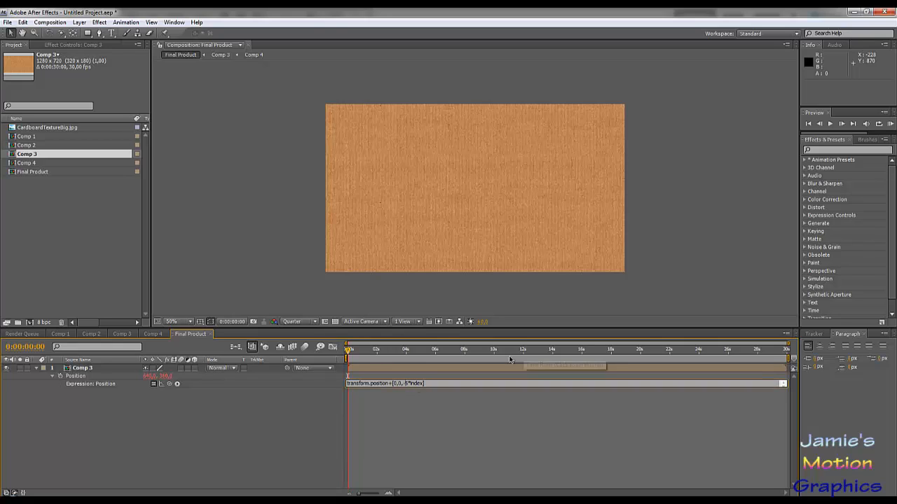
left_click(270, 421)
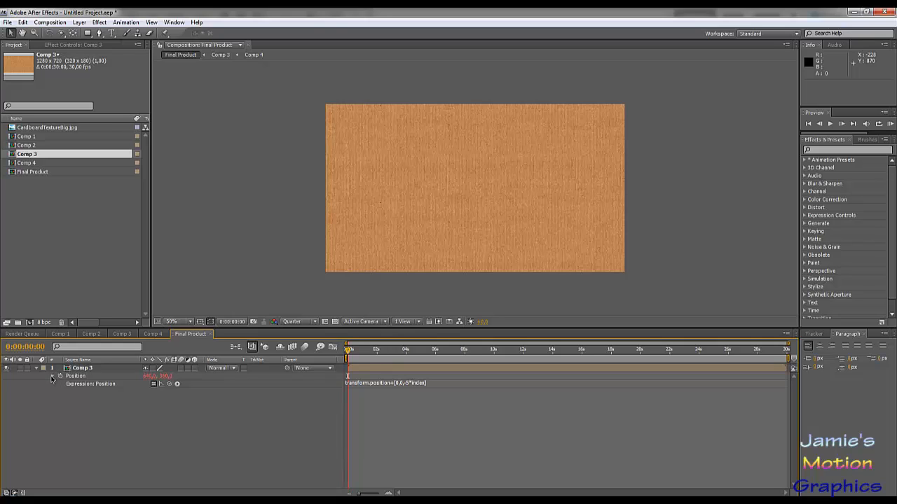
Apply the Drop Shadow effect to the Comp 3 layer in Final Product and play back the result briefly.
left_click(827, 150)
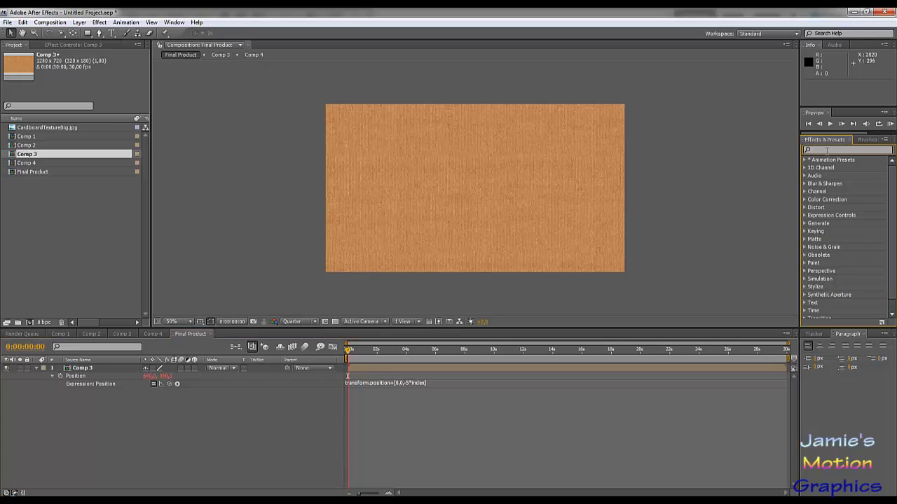
type("sho")
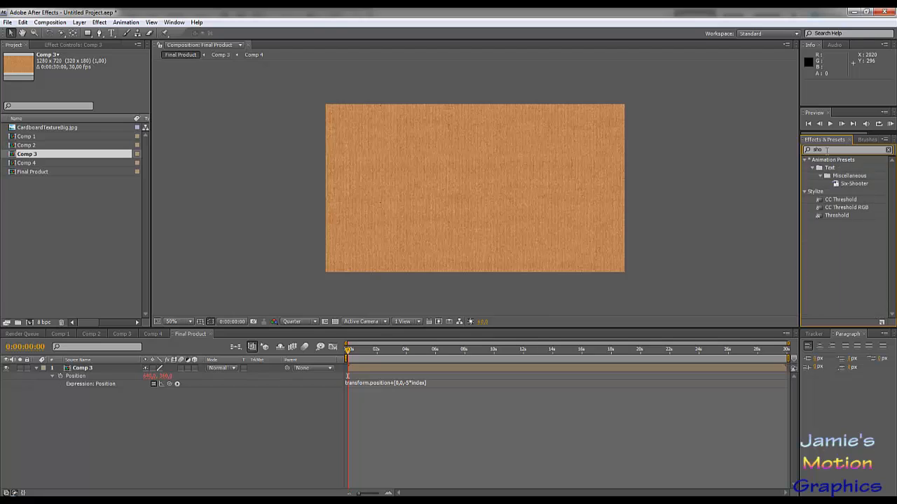
key("BackSpace")
type("ad")
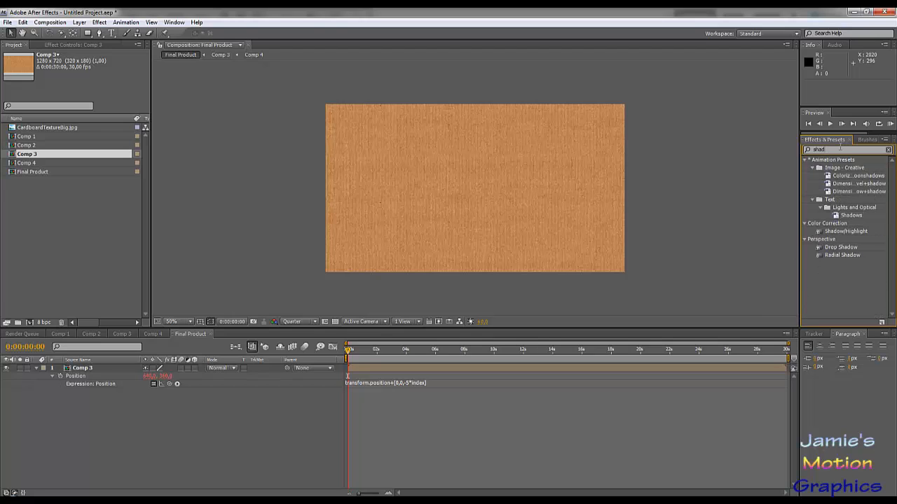
left_click_drag(841, 247, 80, 370)
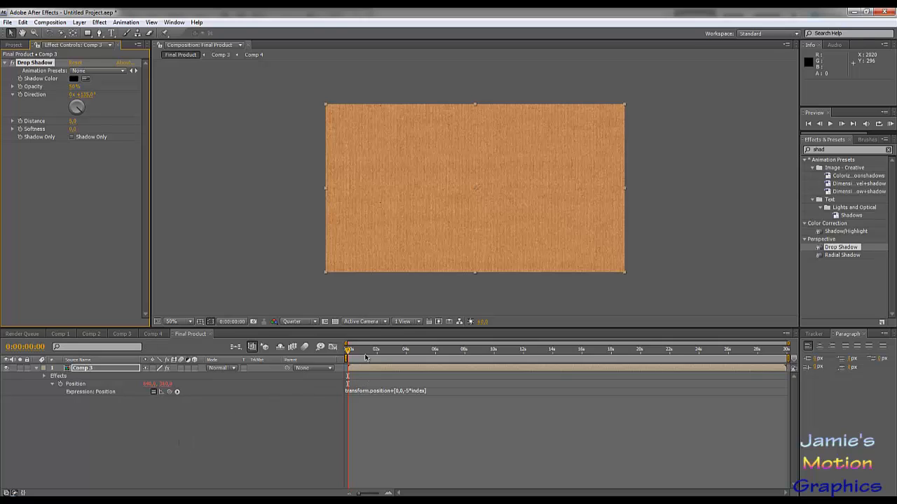
key("space")
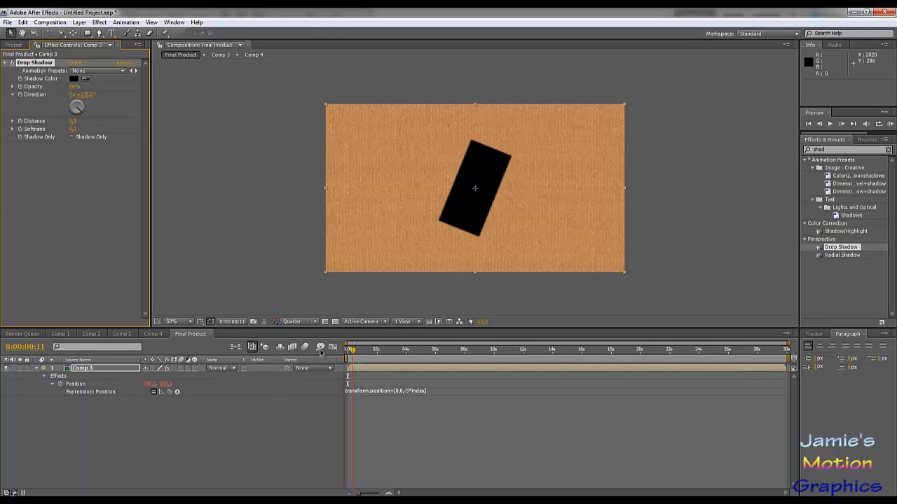
key("space")
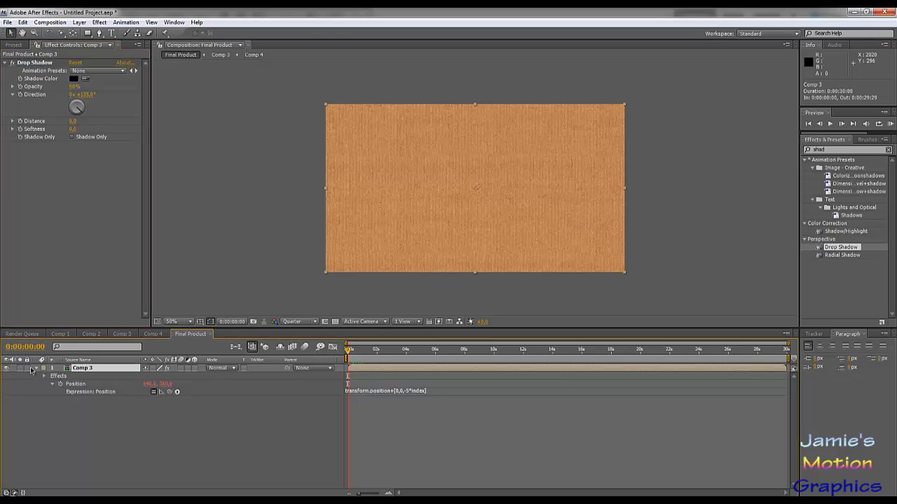
Collapse the Comp 3 layer's properties and duplicate the layer four times so Final Product holds five copies.
left_click(36, 369)
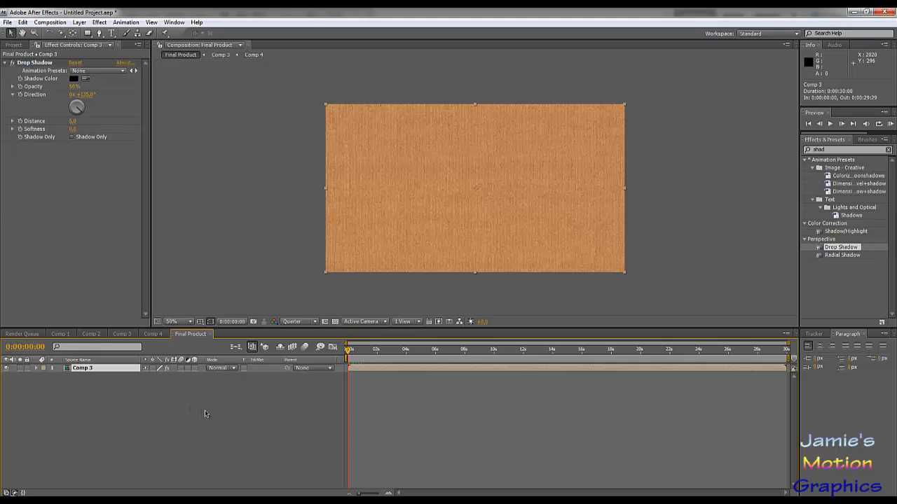
key("ctrl+d")
key("ctrl+d")
key("ctrl+d")
key("ctrl+d")
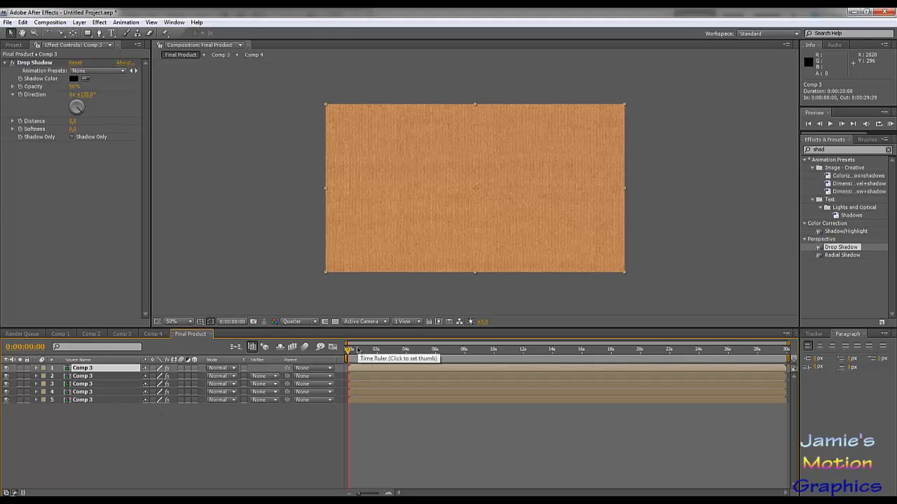
Shift the second Comp 3 layer so it starts at 0:00:00:03.
key("Page_Down")
key("Page_Up")
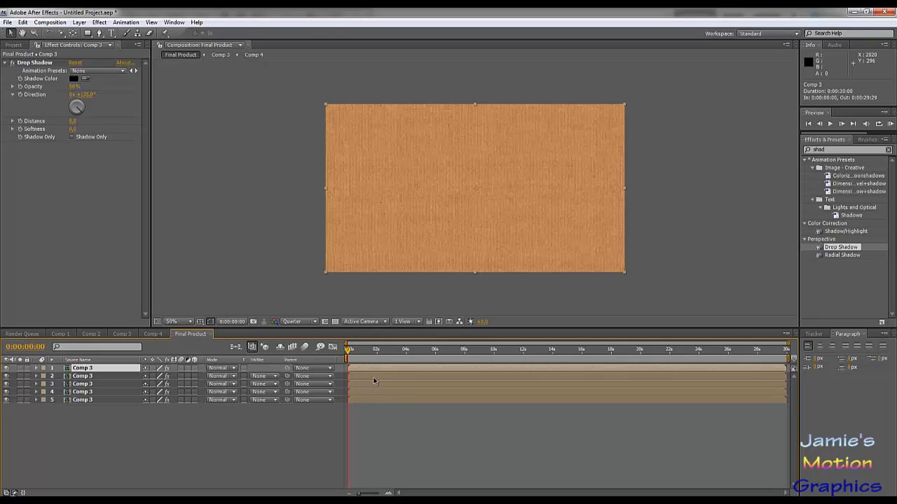
key("Page_Down")
key("Page_Down")
key("Page_Down")
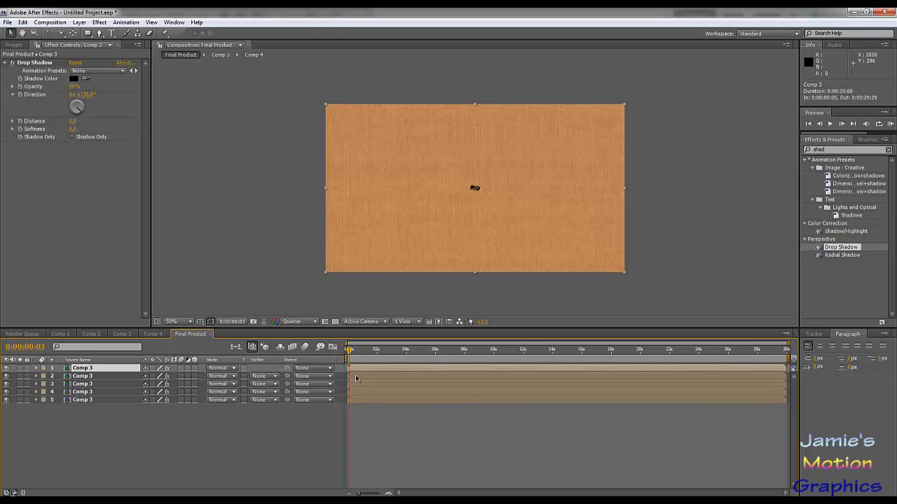
left_click_drag(356, 378, 356, 378)
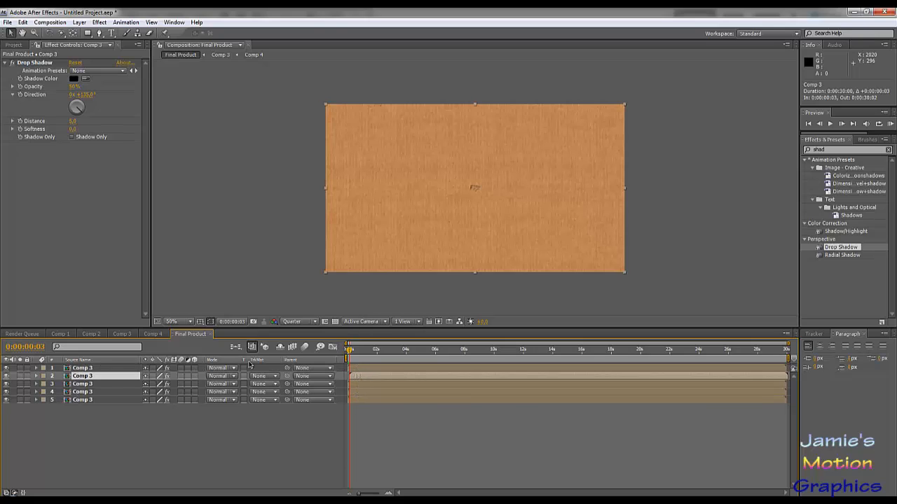
Stagger layers 3, 4 and 5 to start at 0:00:00:06, 0:00:00:09 and 0:00:00:12.
left_click_drag(790, 347, 371, 346)
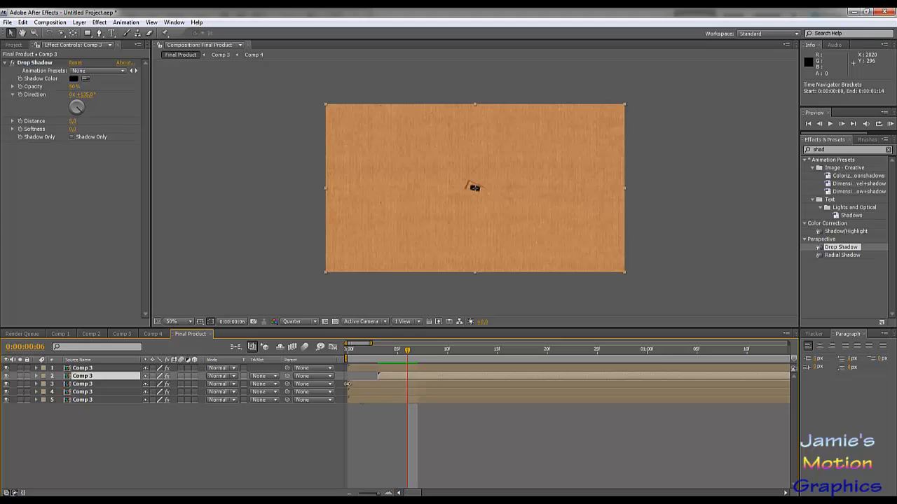
left_click_drag(355, 386, 495, 393)
key("Page_Down")
key("Page_Down")
key("Page_Down")
key("Page_Down")
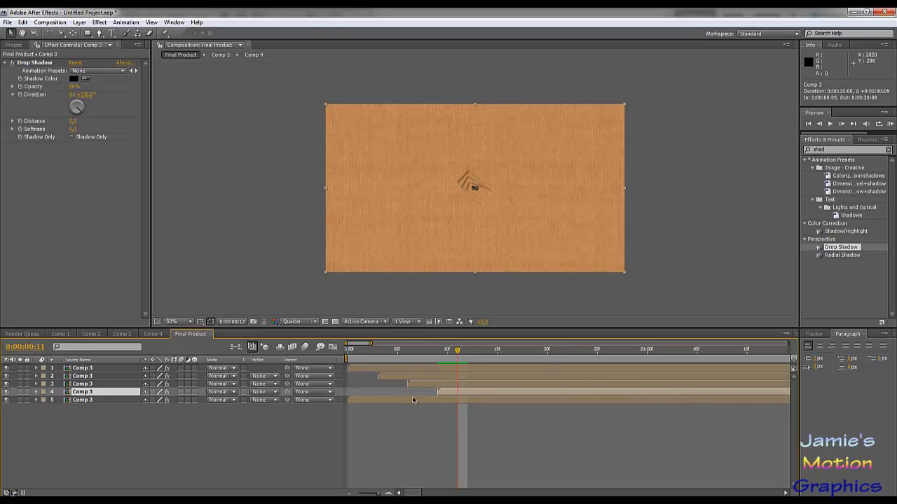
left_click(396, 400)
left_click_drag(397, 400, 515, 402)
Duplicate all five Comp 3 layers, stack the copies as layers 6 to 10 and start that group at 0:00:00:15.
left_click_drag(133, 427, 89, 377)
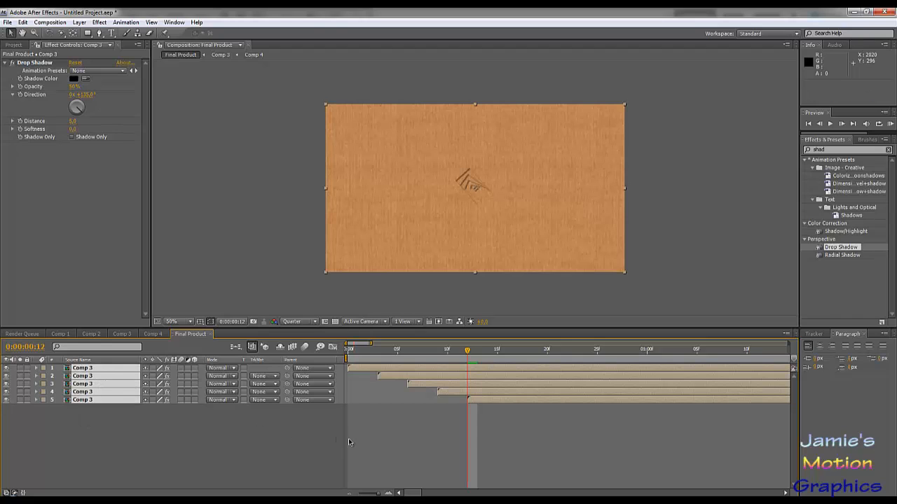
key("ctrl+d")
left_click_drag(75, 432, 87, 449)
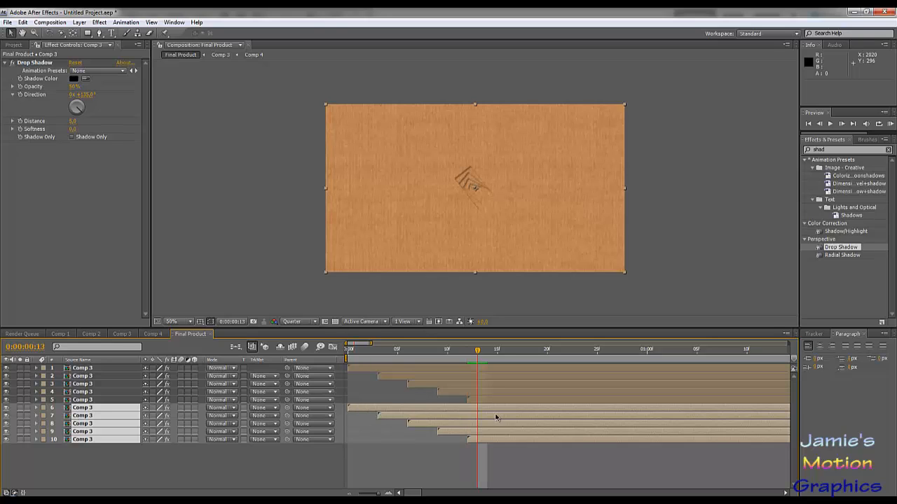
left_click_drag(376, 410, 521, 414)
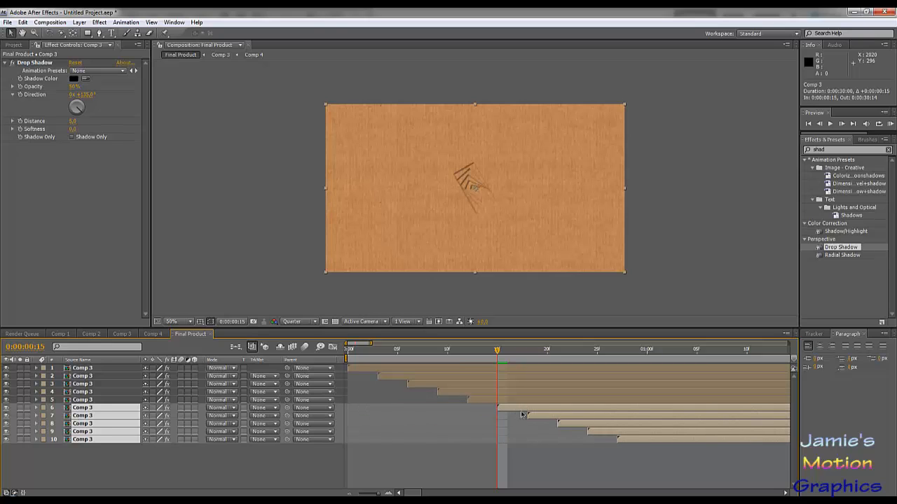
Duplicate all ten Comp 3 layers, keep the copies as layers 11 to 20 and start that group at 0:00:01:00.
left_click(617, 355)
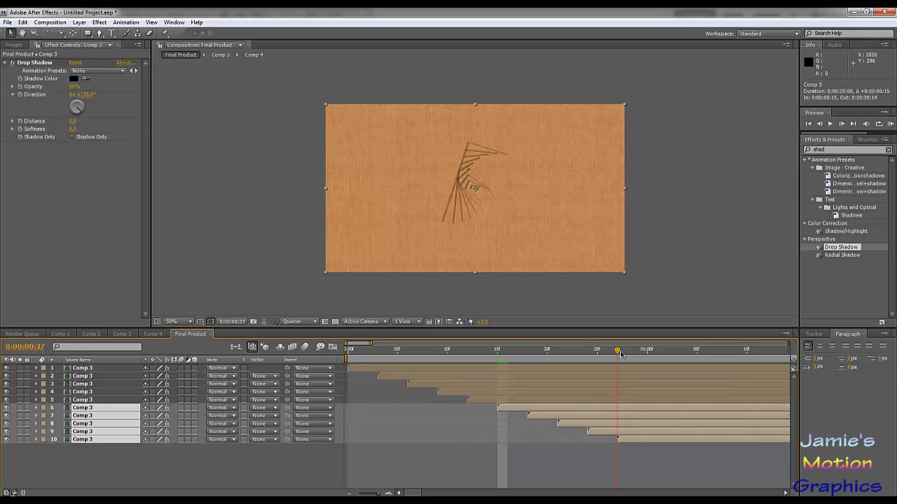
key("Page_Down")
key("Page_Down")
key("Page_Down")
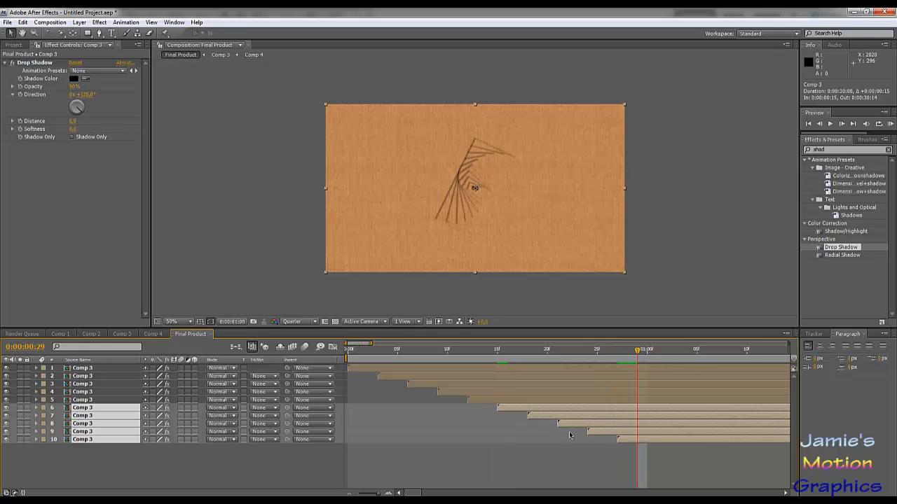
left_click_drag(145, 463, 78, 369)
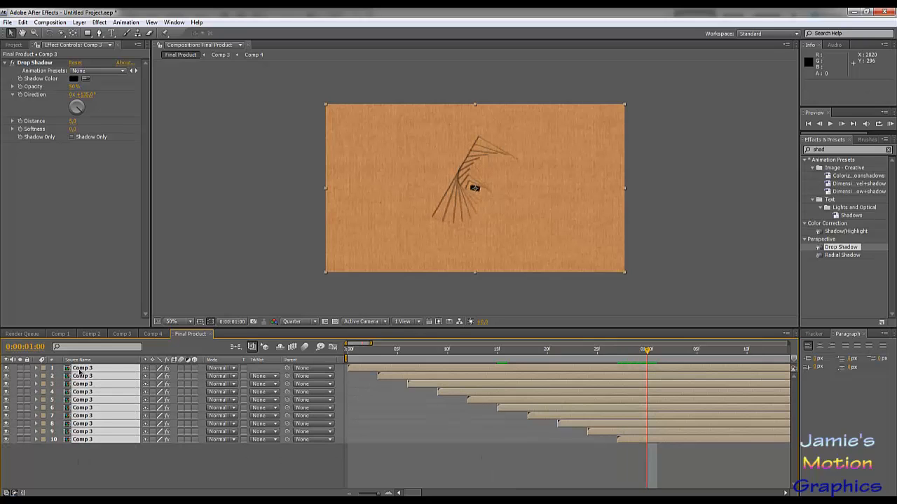
key("ctrl+d")
scroll(102, 449, "down", 3)
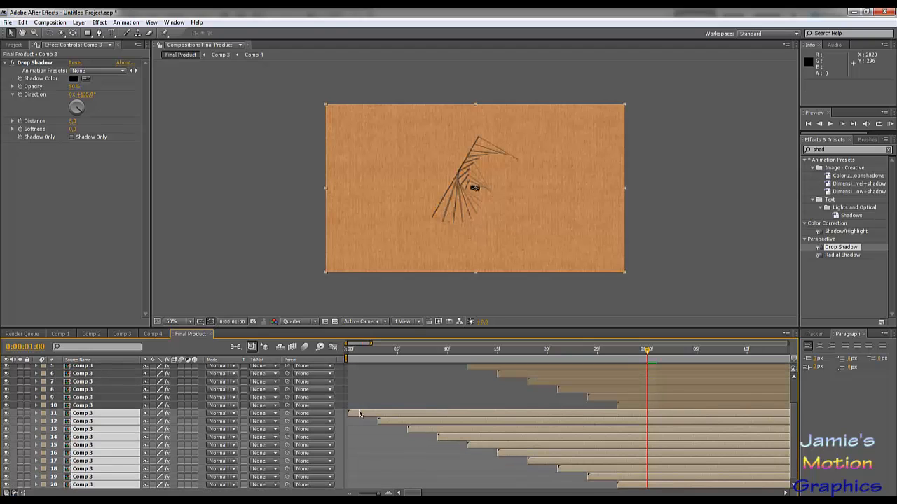
left_click_drag(367, 415, 655, 430)
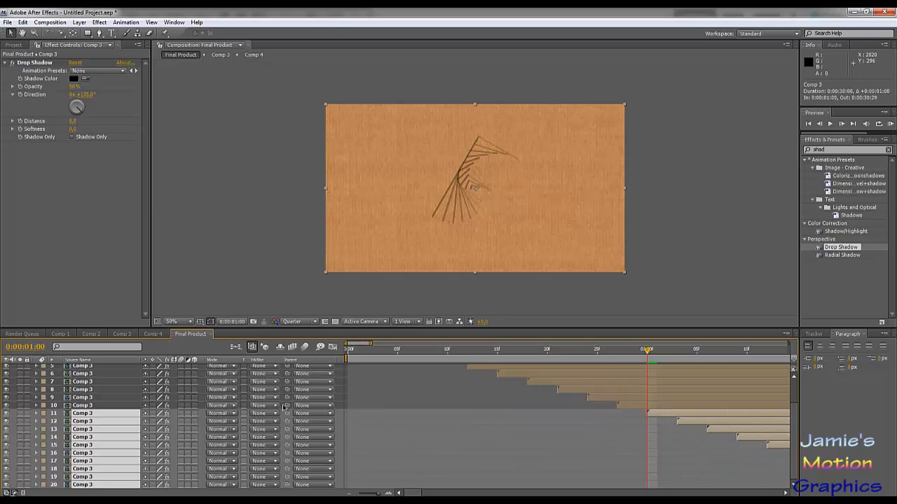
scroll(360, 406, "up", 2)
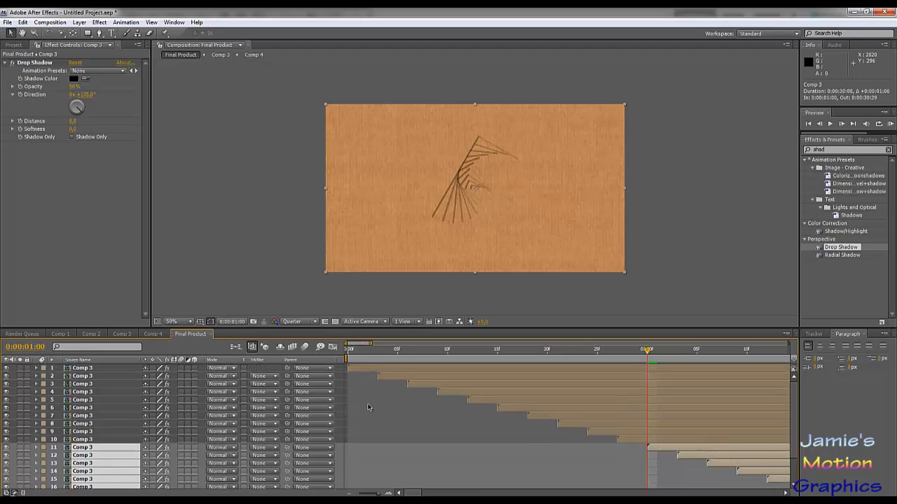
Preview the twenty-layer Final Product animation from 0:00:00:00 and stop the playback.
left_click(362, 355)
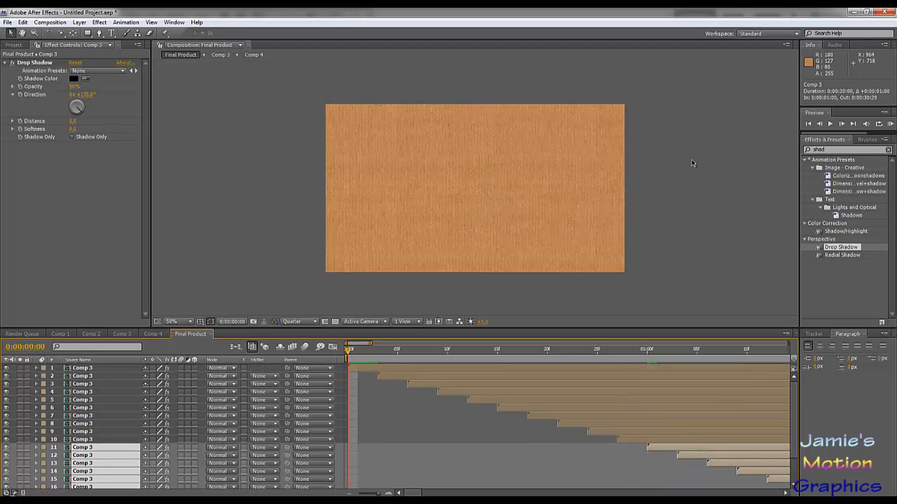
left_click(830, 124)
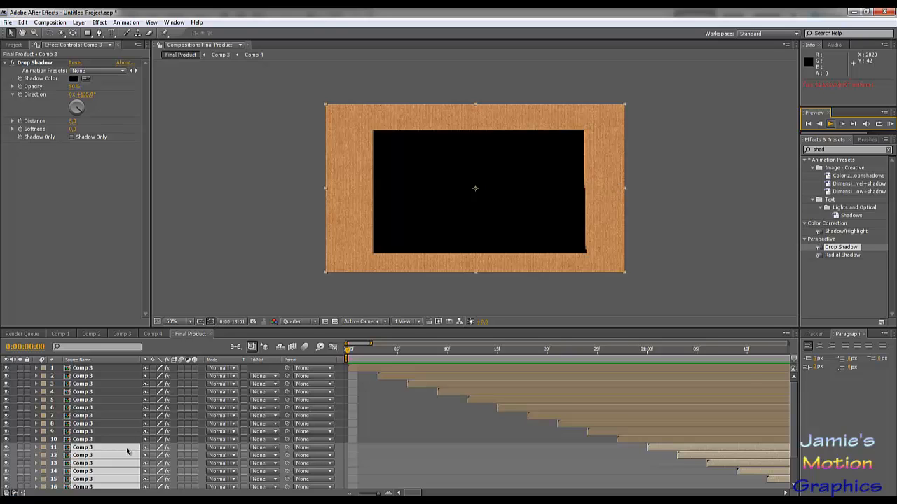
key("space")
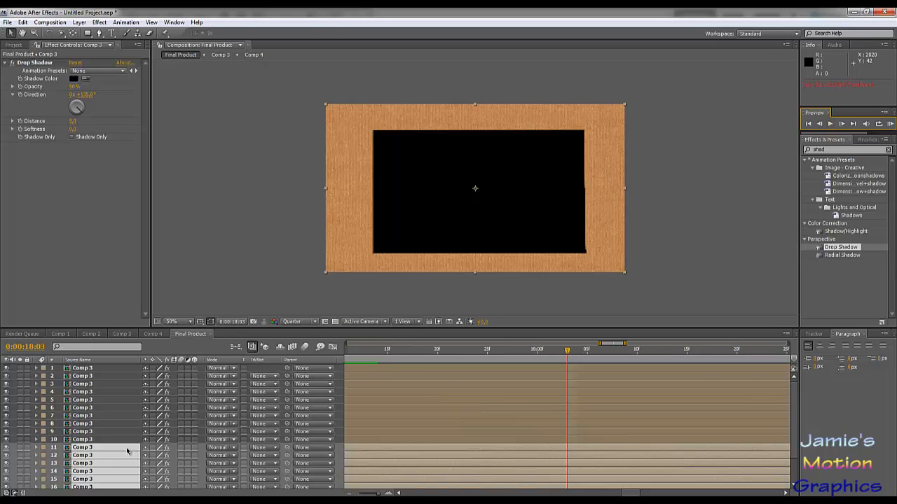
Delete the selected Comp 3 copies in layers 11 to 20 and return the timeline to 0:00:00:00.
key("Delete")
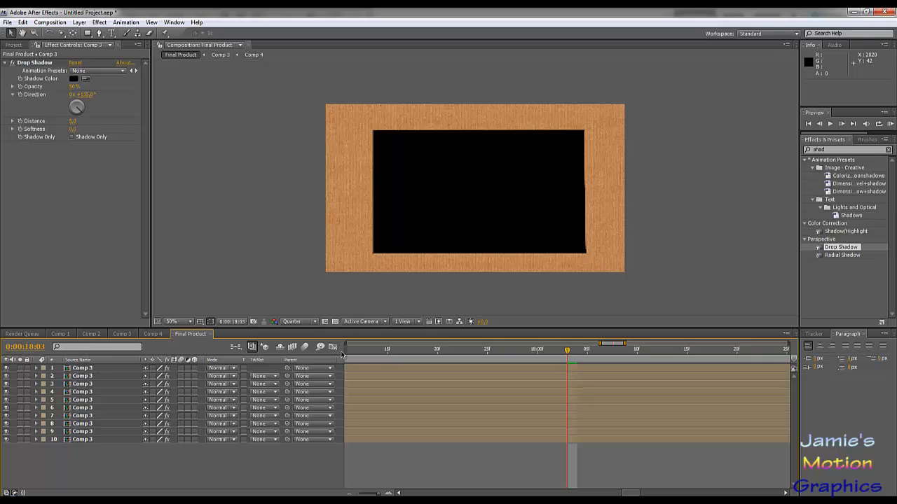
left_click_drag(388, 351, 323, 358)
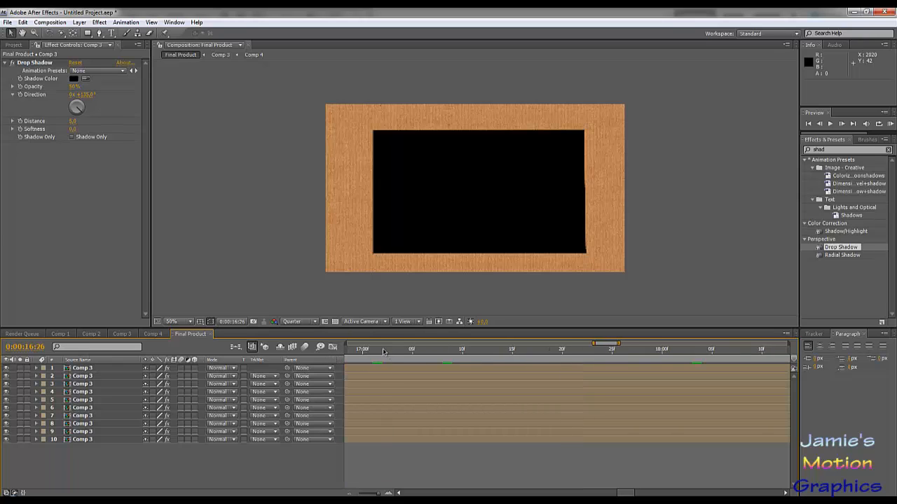
left_click_drag(383, 352, 337, 363)
key("Home")
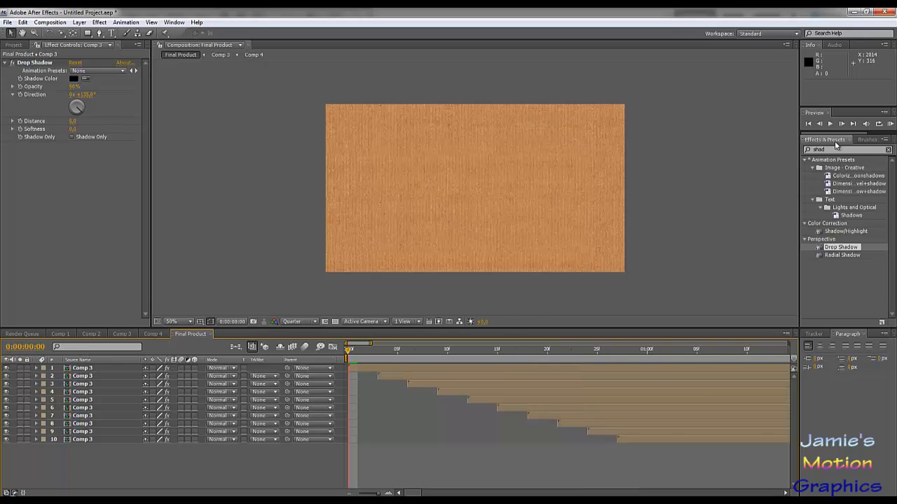
Preview the ten-layer Final Product animation, return to 0:00:00:00 and widen the visible timeline range to about four seconds.
left_click(829, 124)
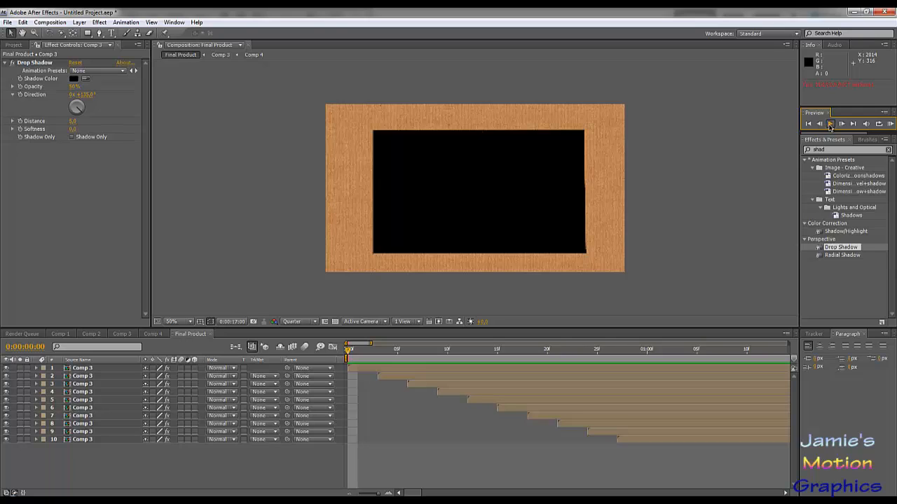
left_click(431, 353)
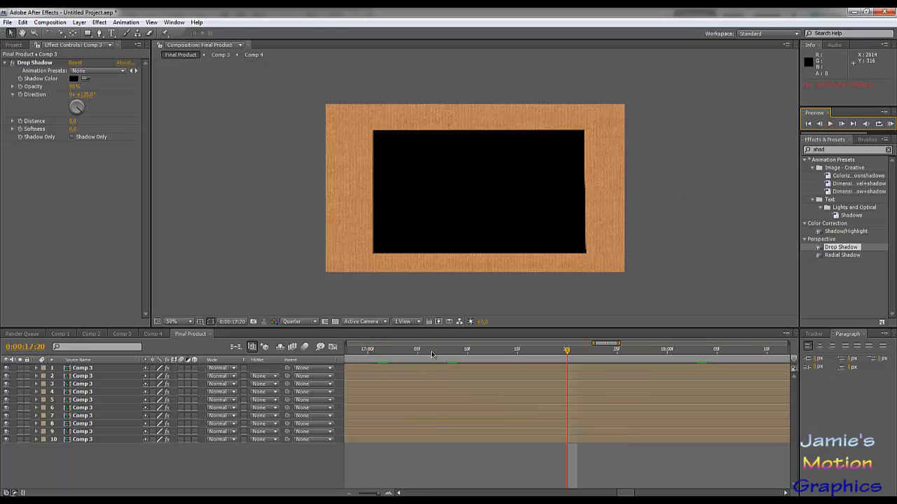
left_click(432, 355)
key("Home")
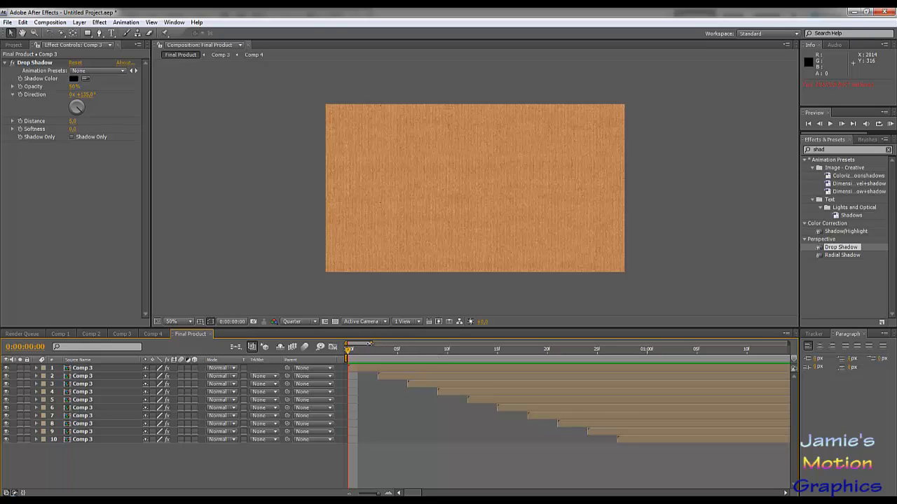
left_click_drag(370, 344, 415, 349)
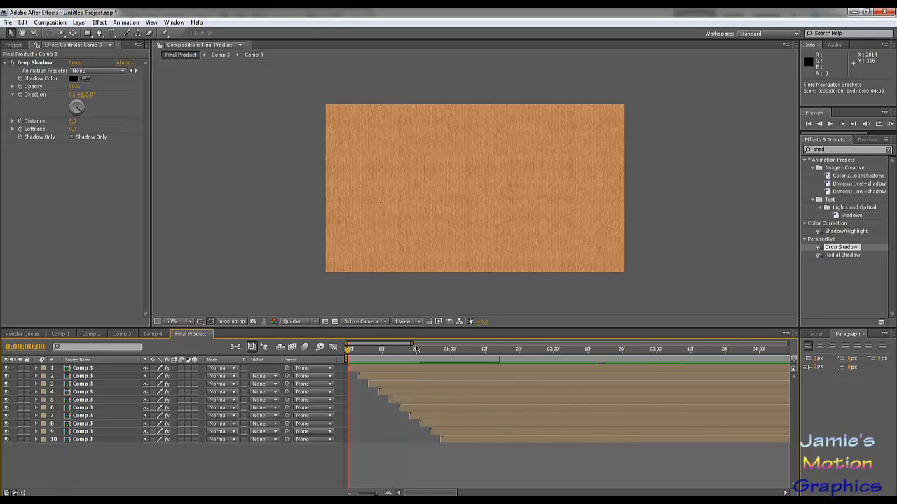